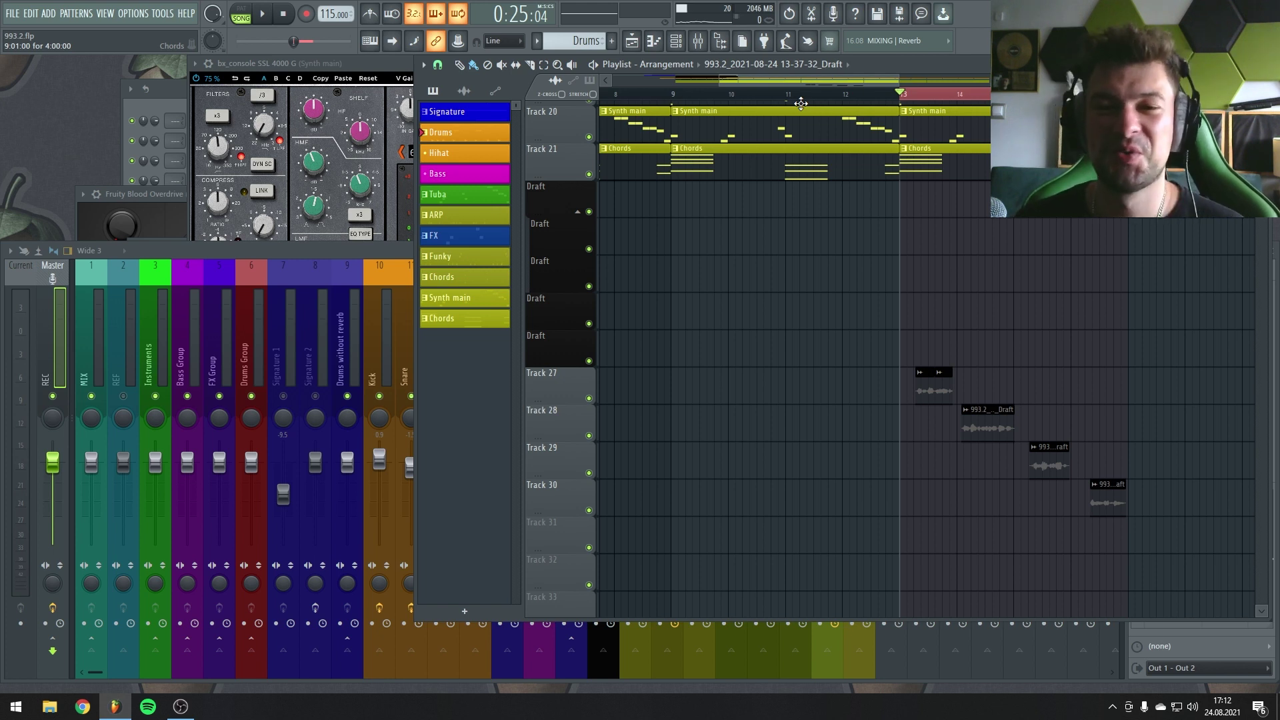
Step: Play the loop from bar 13 to hear the vocal draft recordings on Tracks 27 to 30
scroll(995, 321, "right", 1)
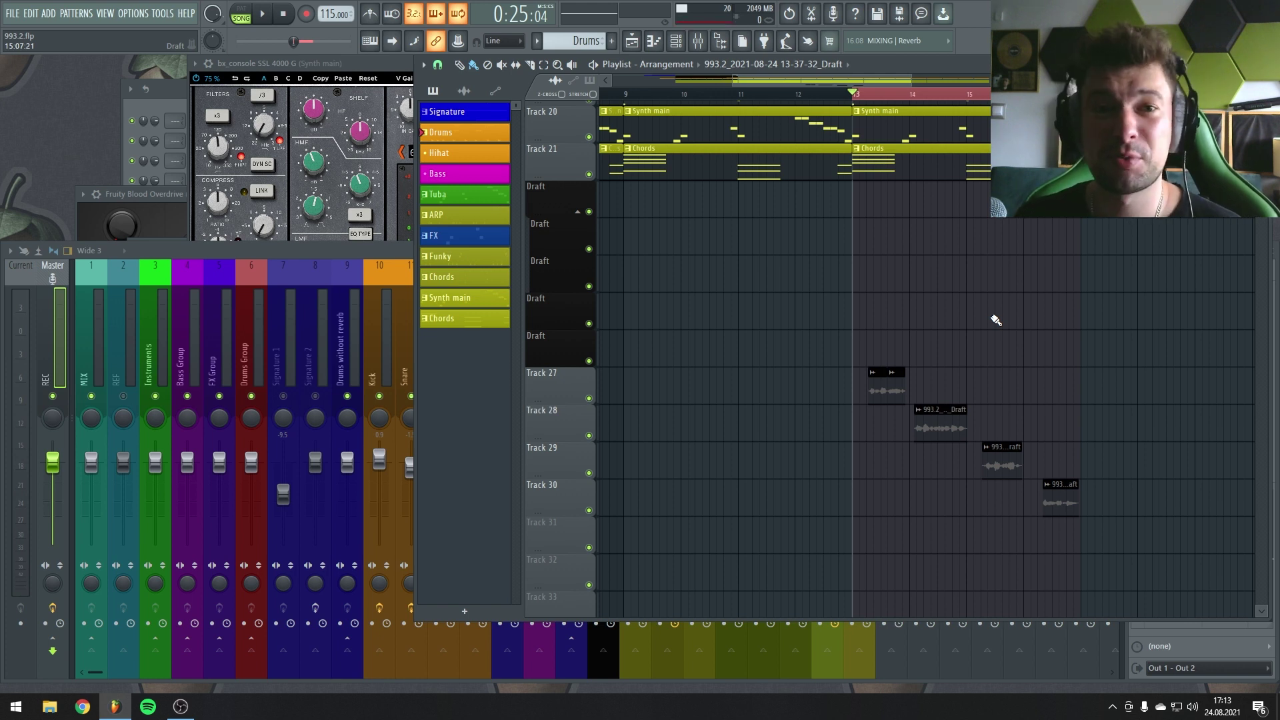
scroll(993, 323, "up", 2)
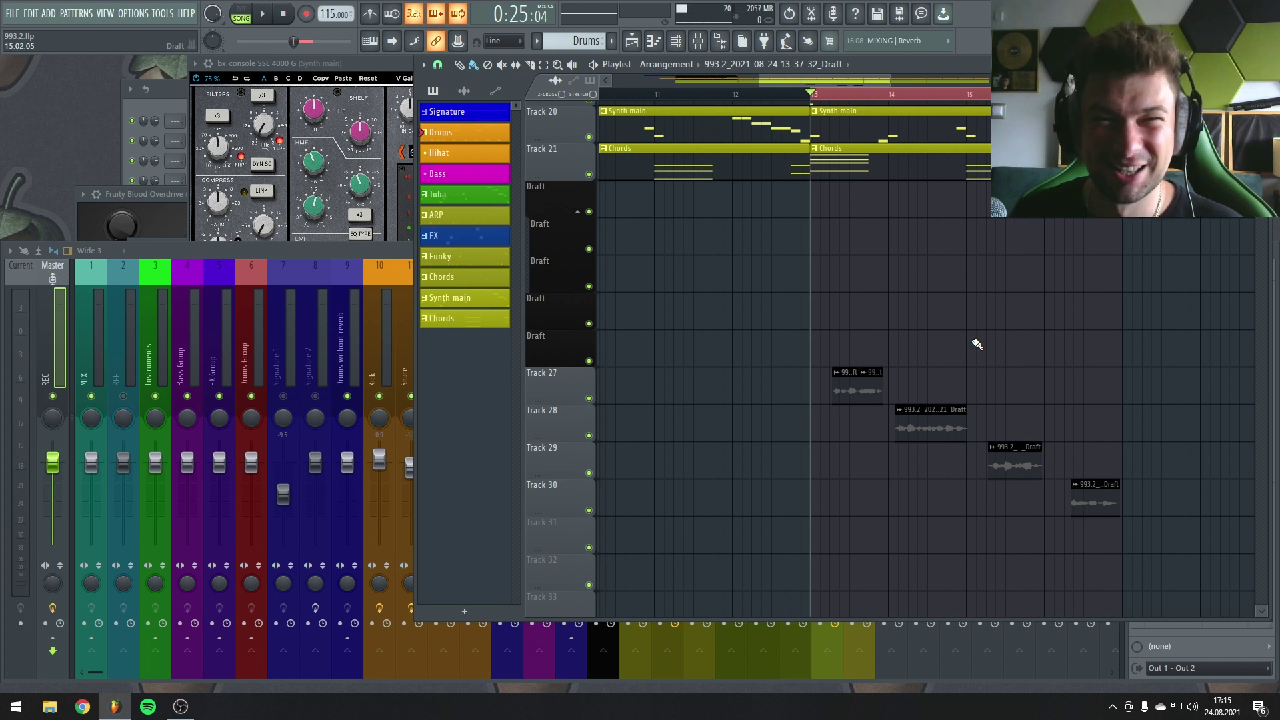
scroll(987, 352, "down", 2)
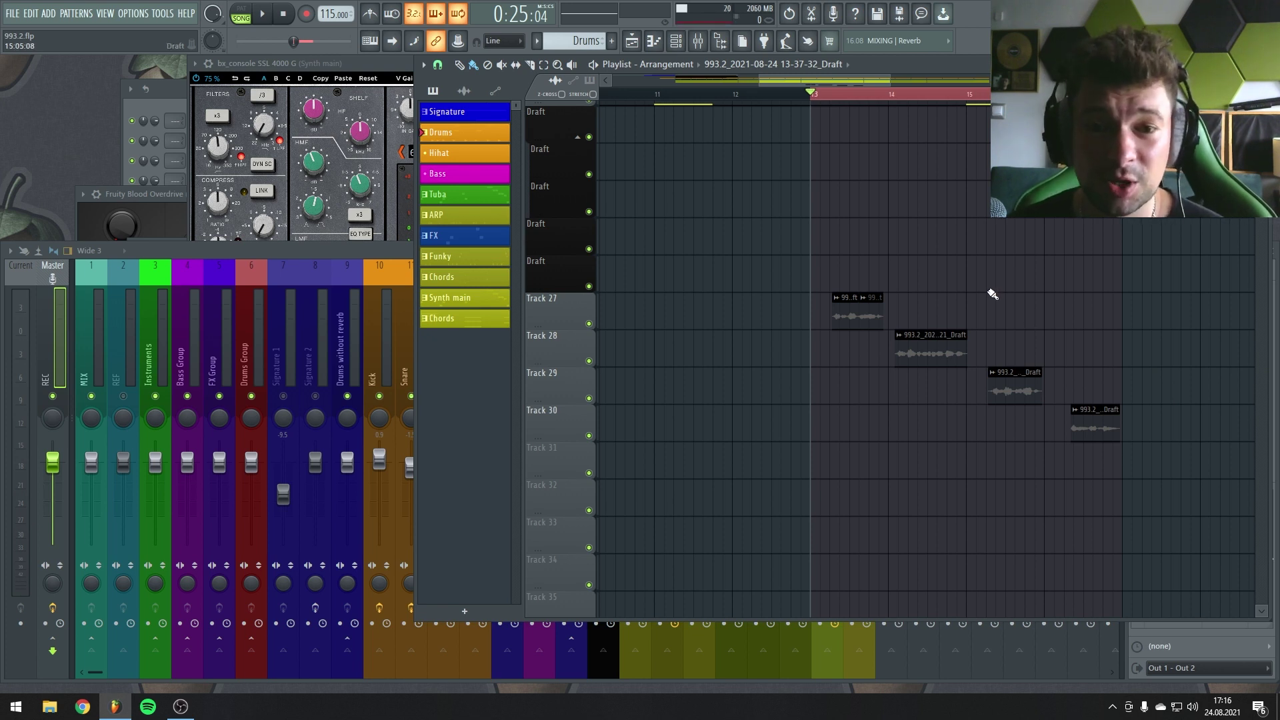
key("space")
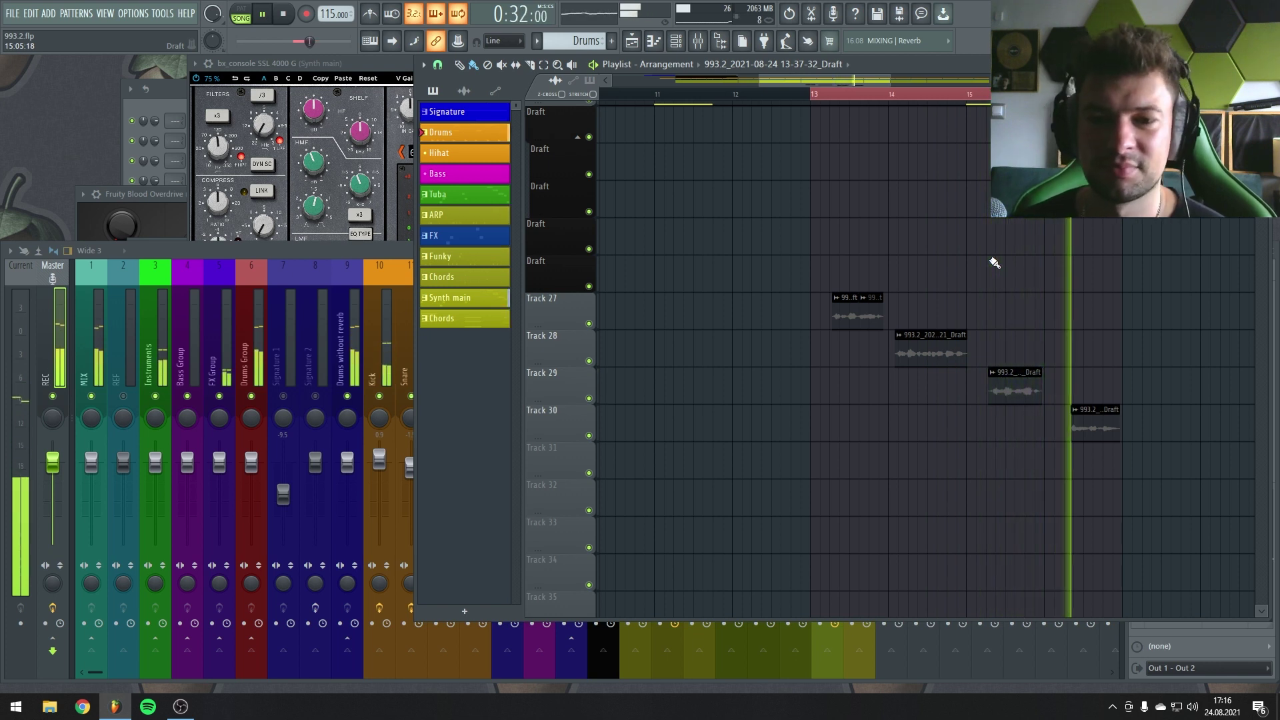
key("space")
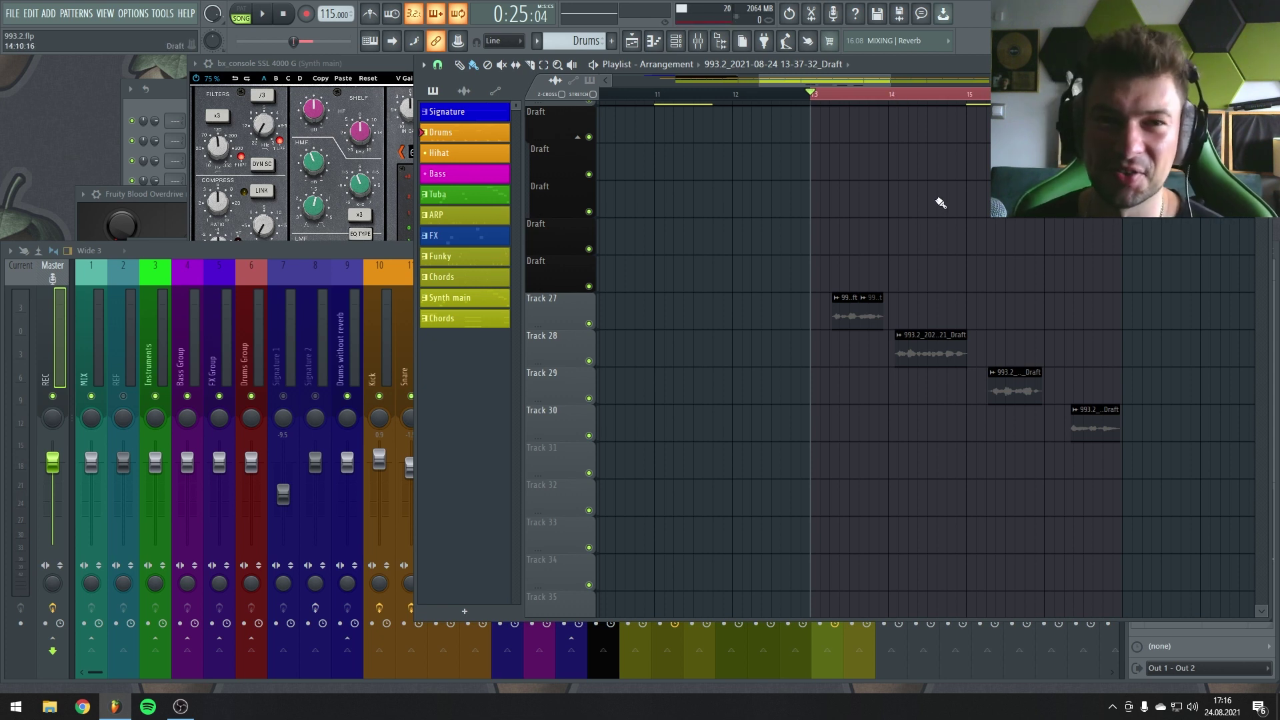
Step: Restore the two adjoining pieces on Track 27 to one continuous vocal draft clip starting slightly earlier, and play it back
scroll(858, 257, "down", 1)
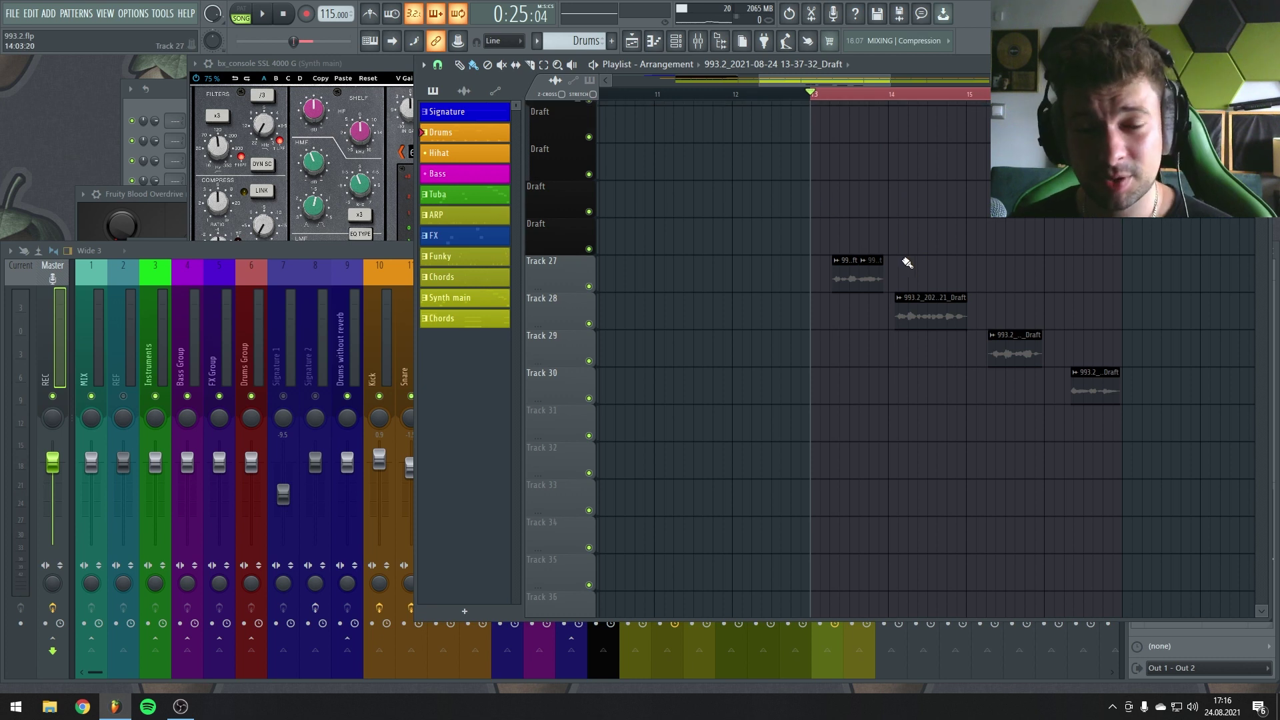
scroll(820, 277, "up", 3)
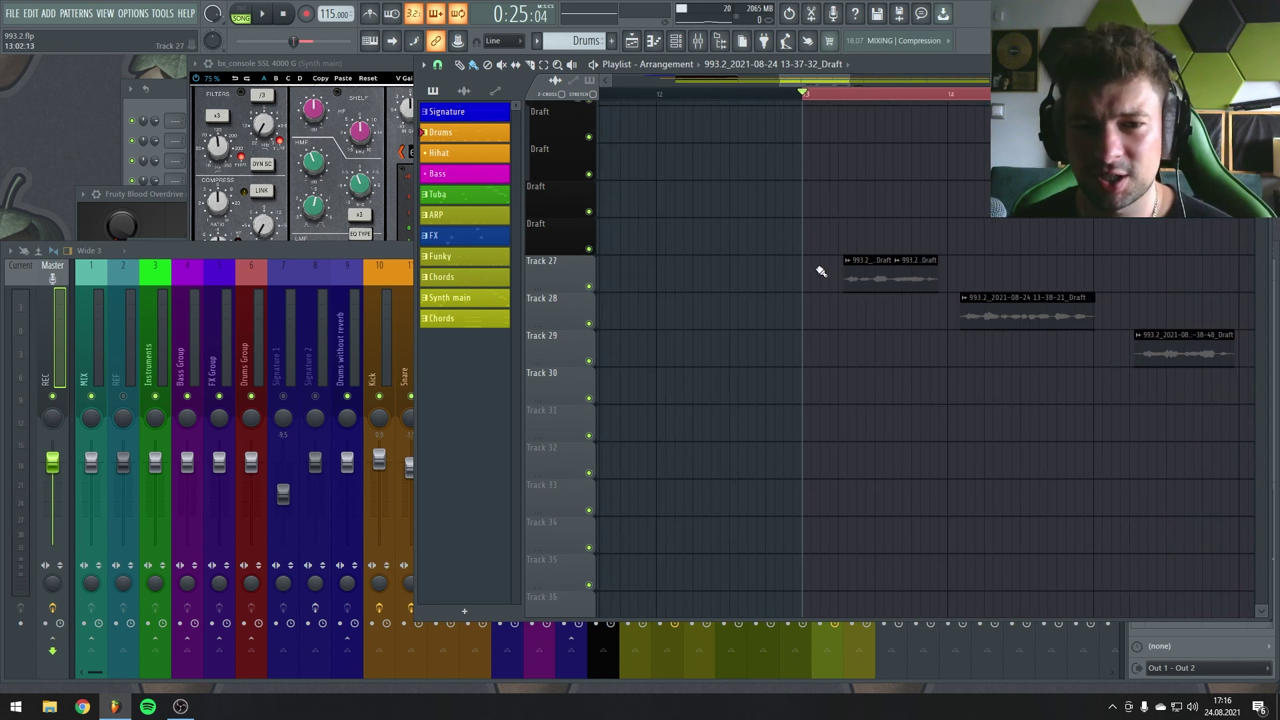
scroll(857, 286, "up", 1)
scroll(905, 319, "up", 1)
scroll(906, 318, "up", 2)
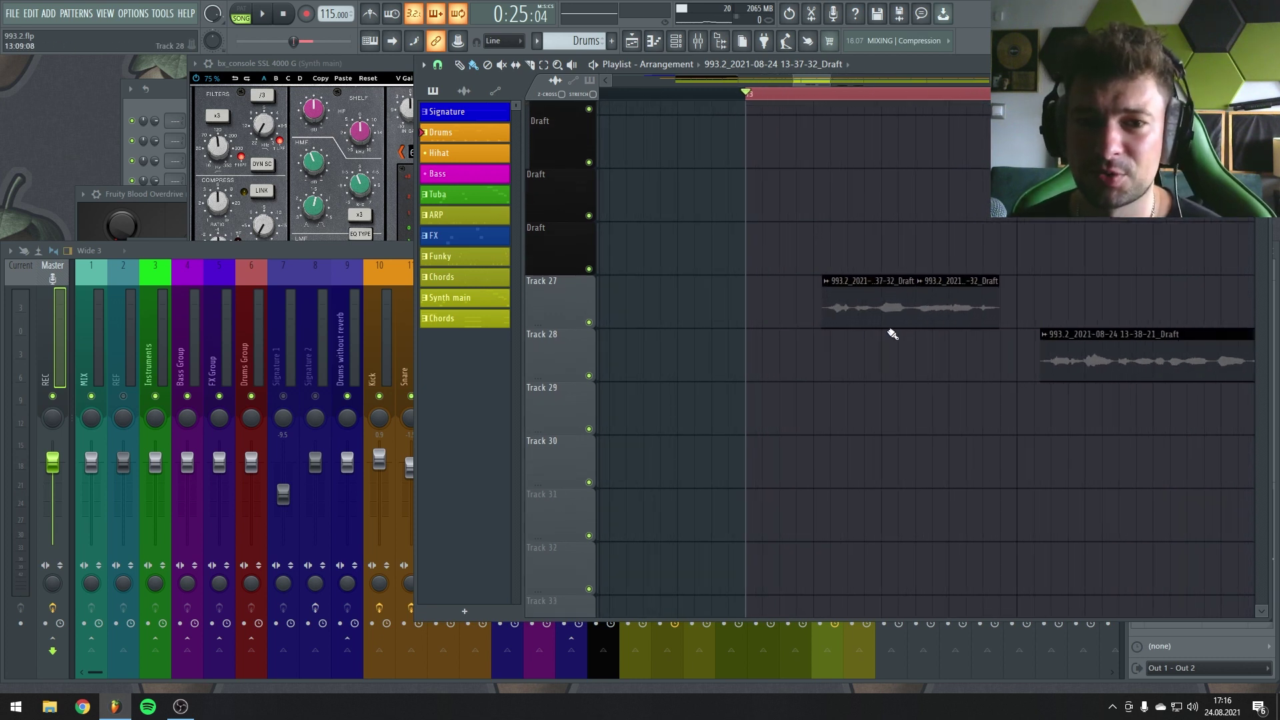
scroll(889, 297, "down", 2)
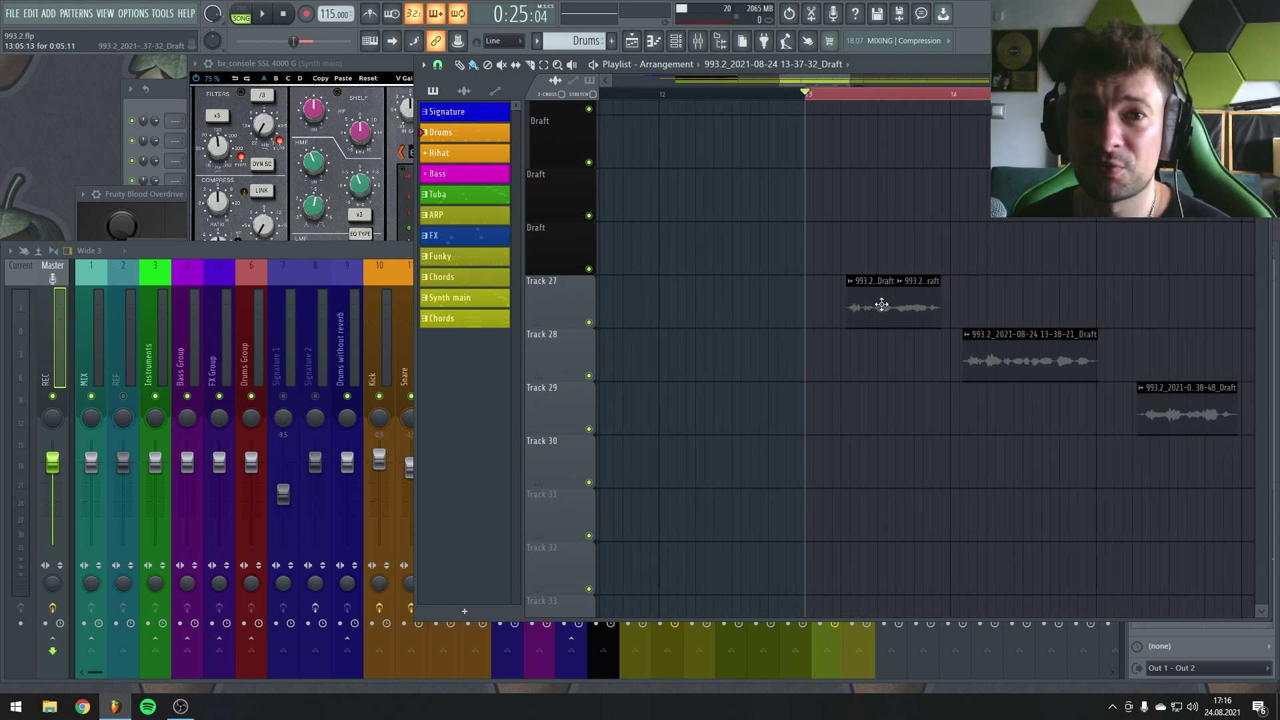
scroll(882, 305, "up", 2)
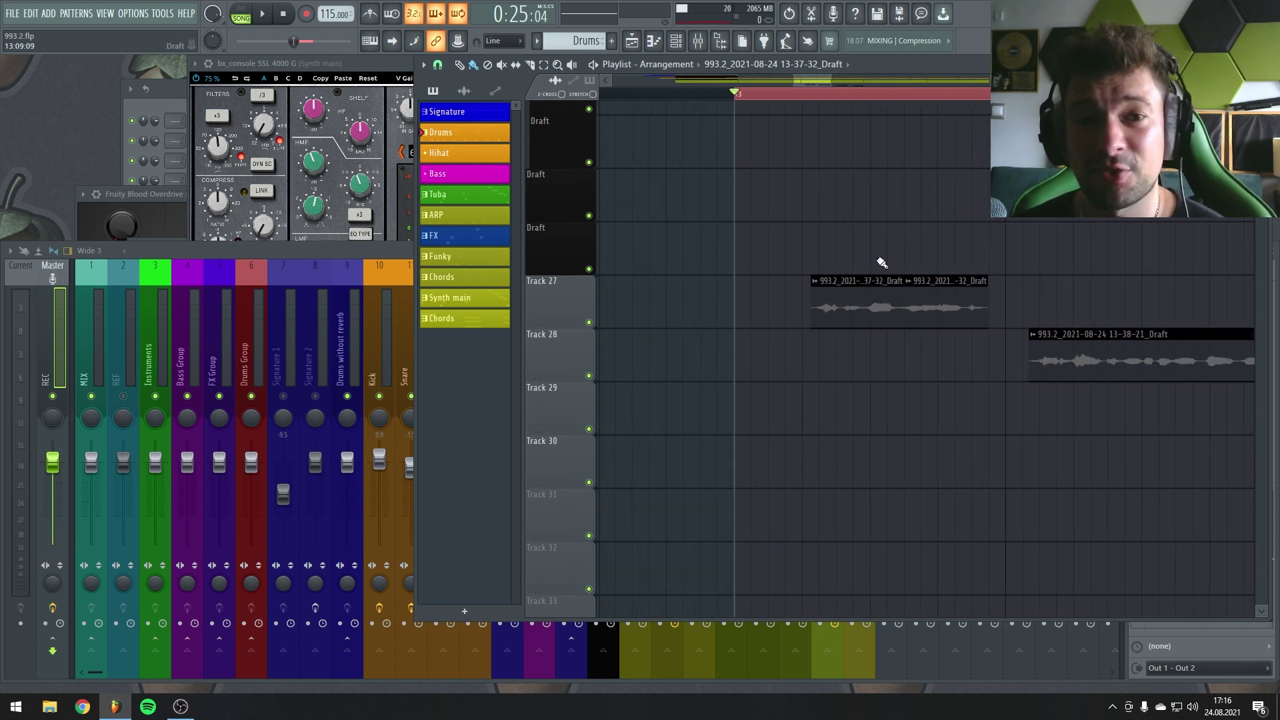
mouse_move(922, 302)
left_mouse_down()
mouse_move(1030, 301)
mouse_move(906, 300)
left_mouse_up()
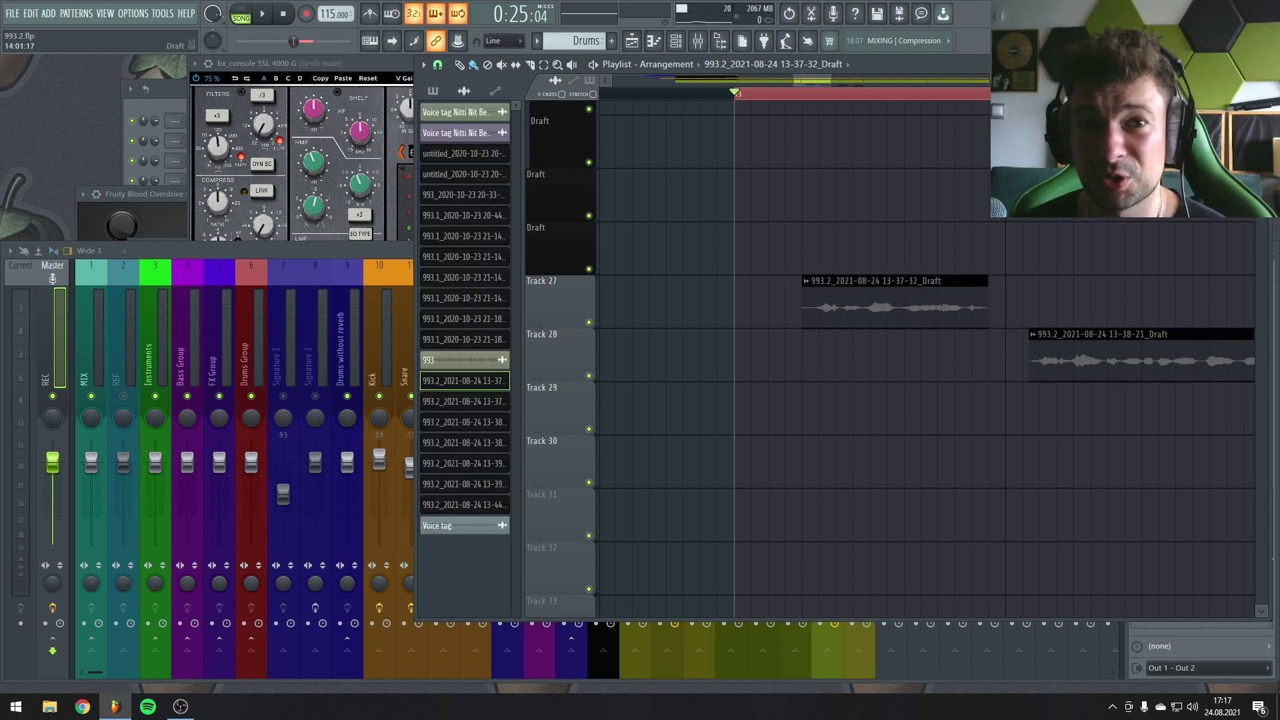
key("space")
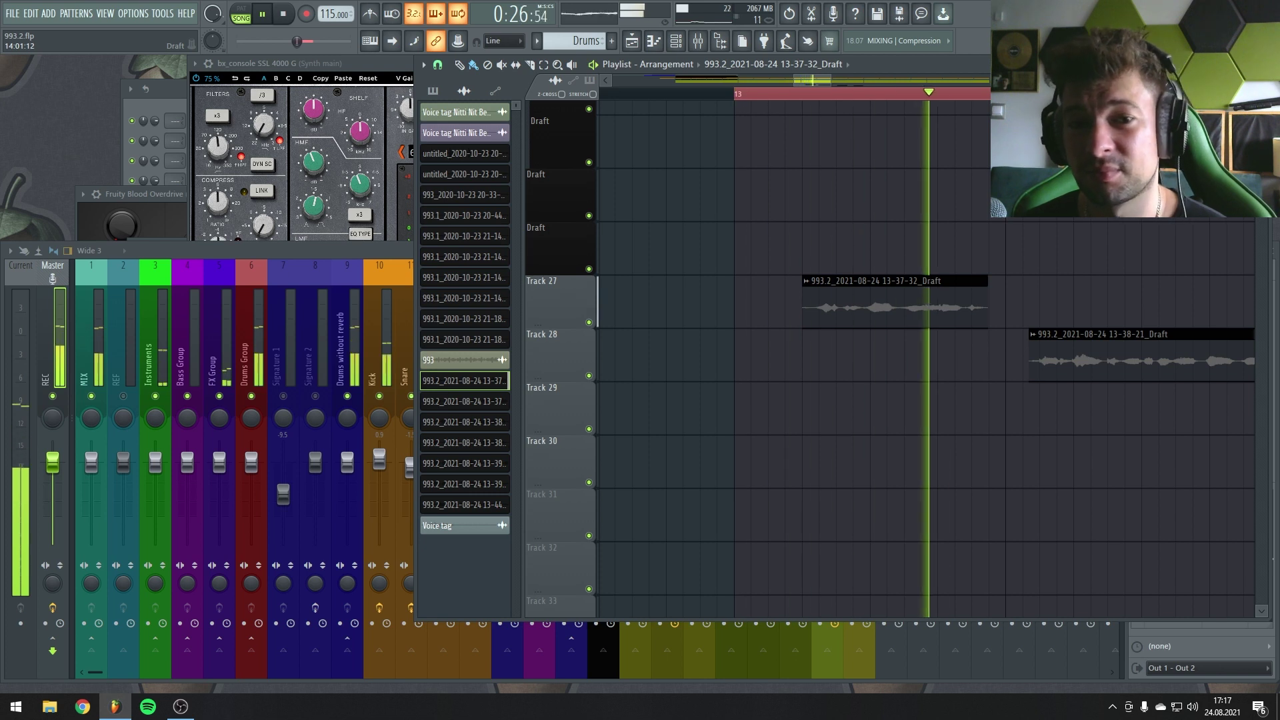
key("space")
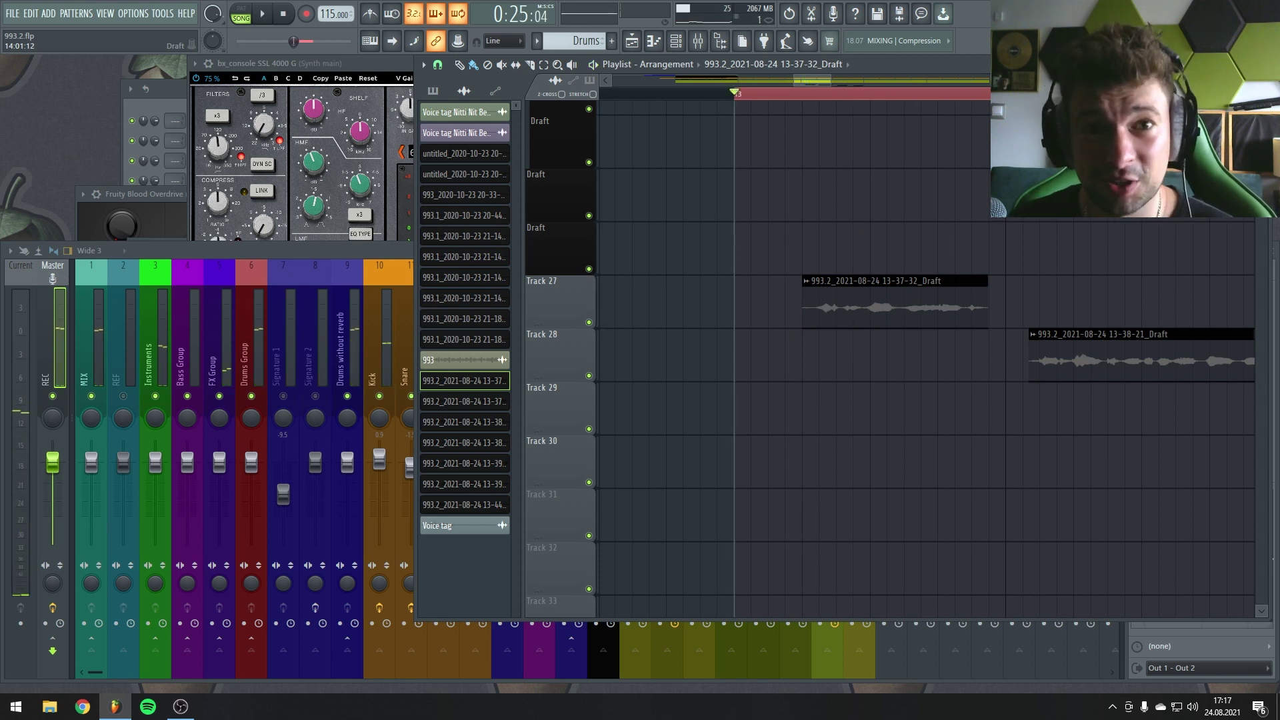
Step: Review the staggered draft clips on Tracks 27 to 30 and listen to the first vocal phrase against the beat
scroll(873, 241, "down", 3)
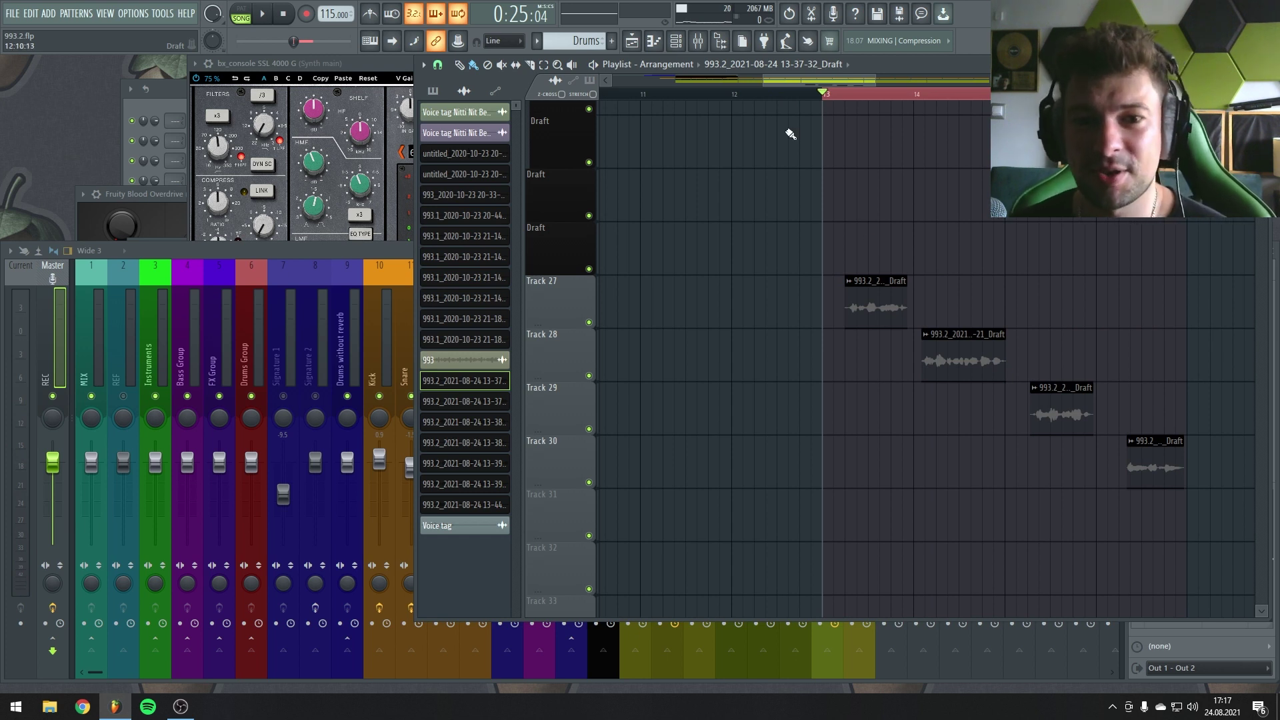
scroll(944, 266, "down", 1)
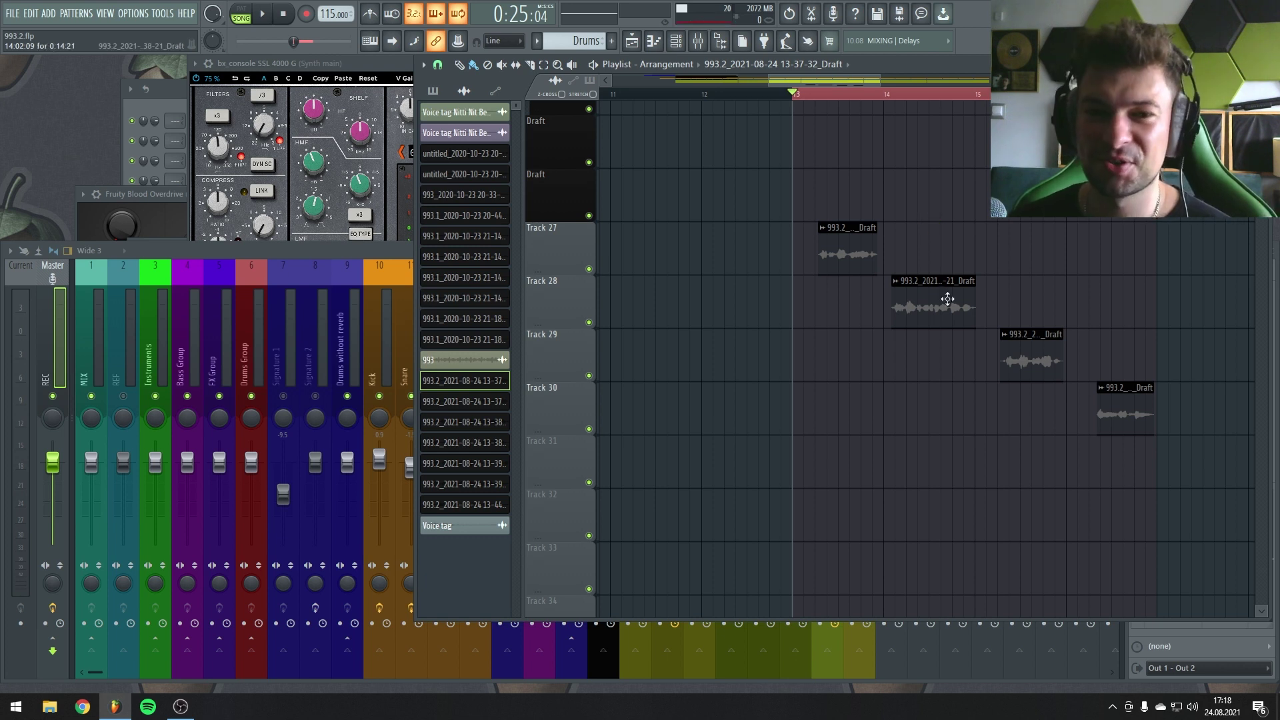
scroll(959, 325, "up", 1)
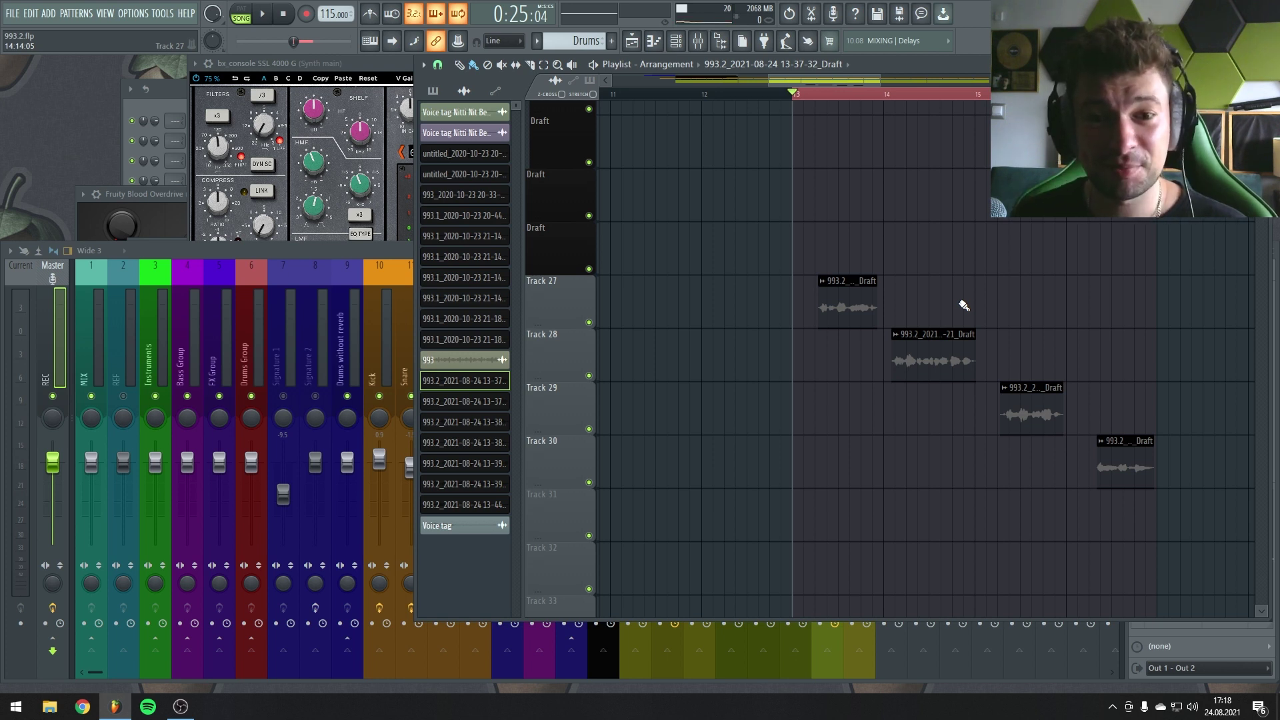
scroll(846, 126, "up", 4)
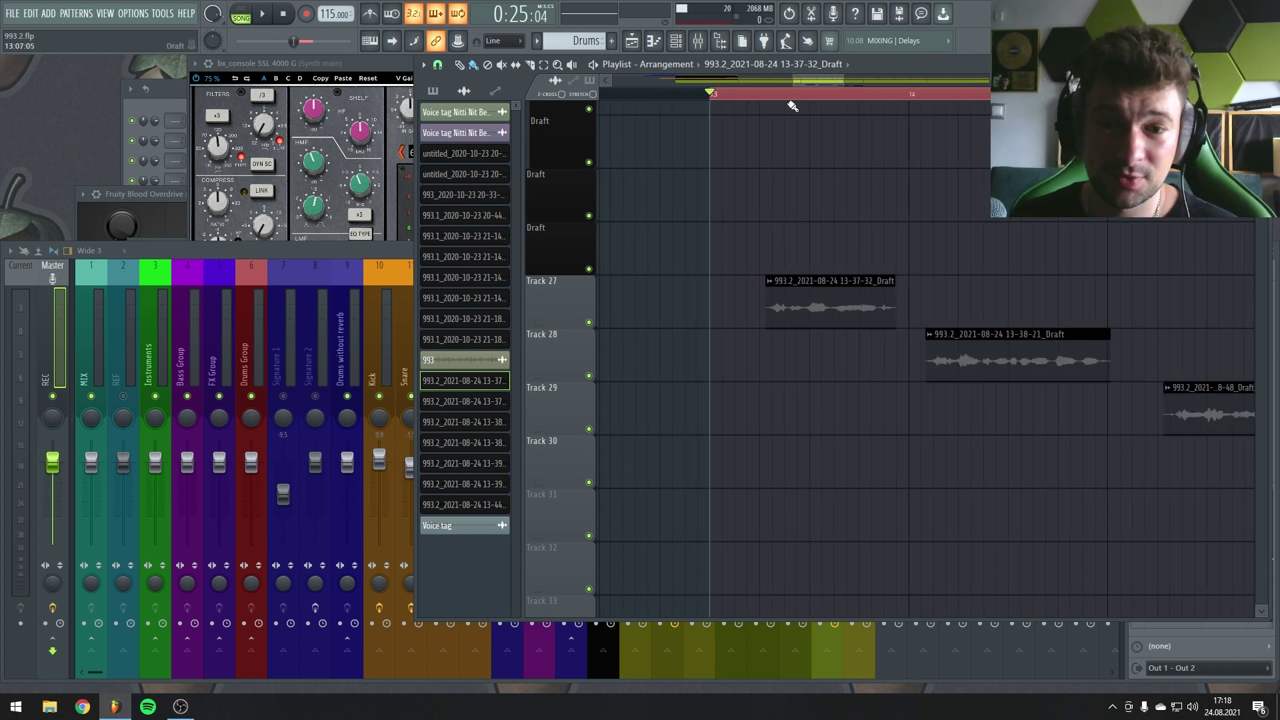
scroll(792, 106, "up", 2)
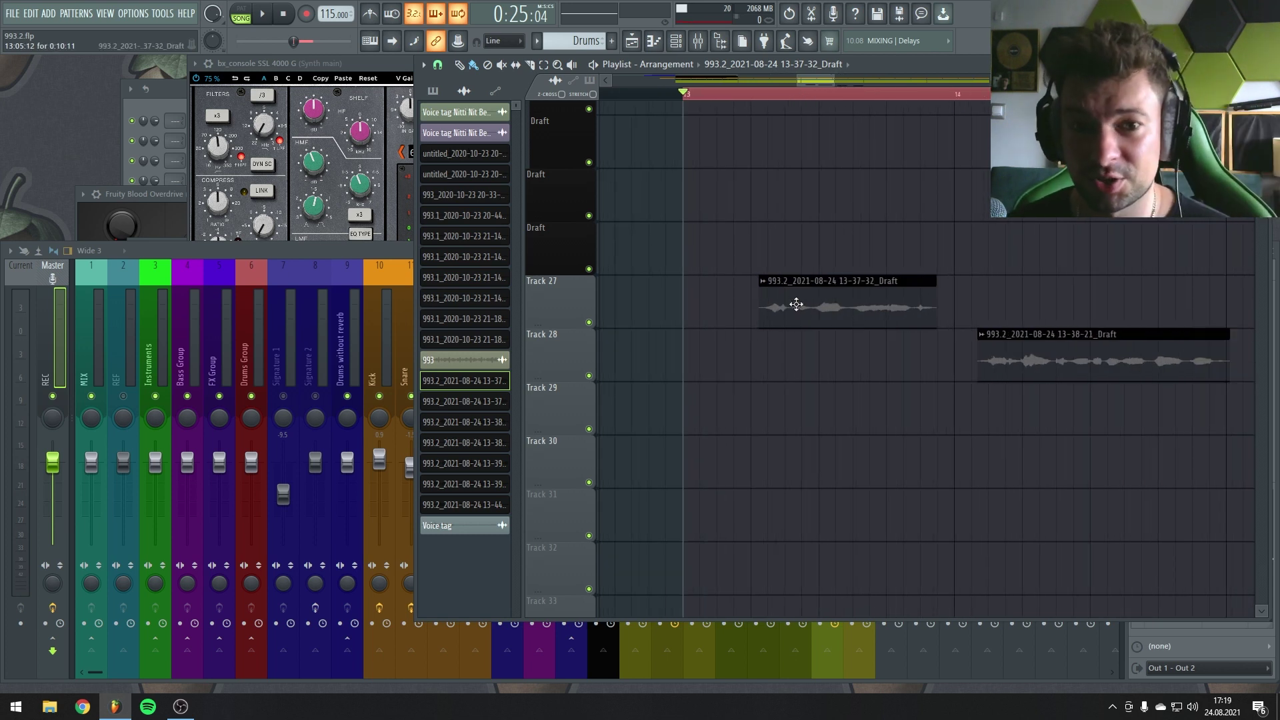
scroll(787, 319, "down", 1)
key("space")
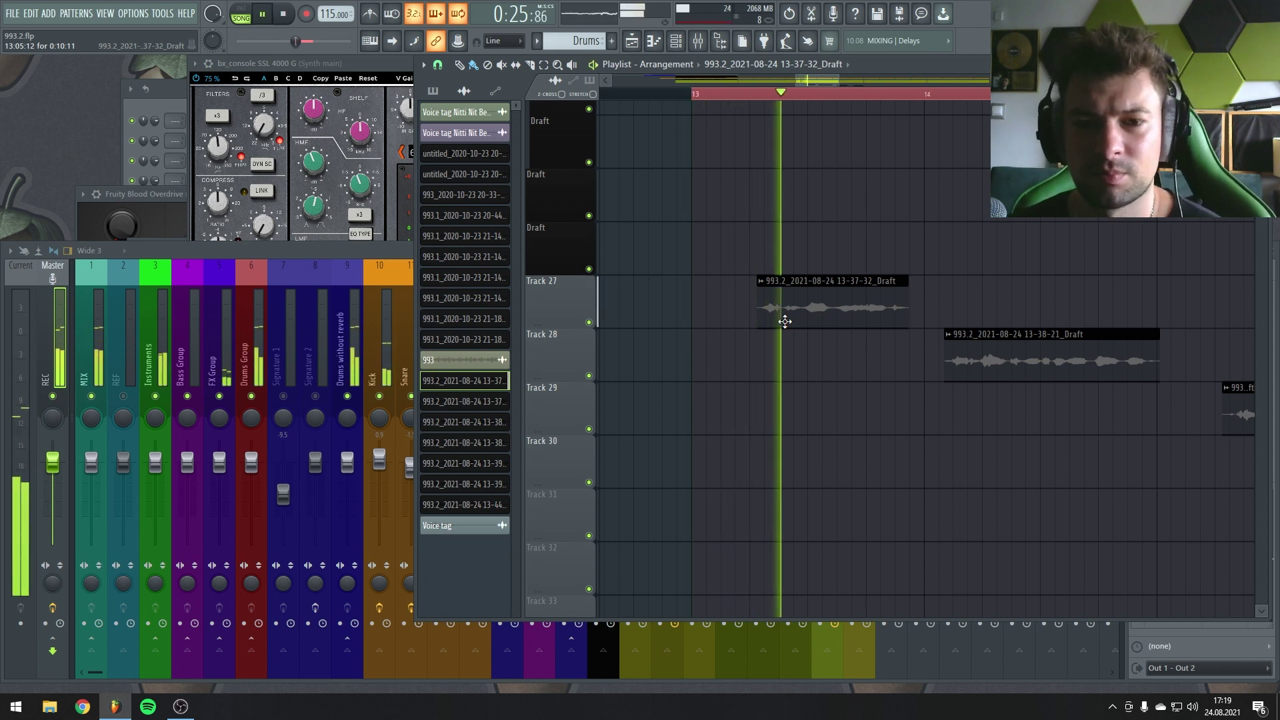
key("space")
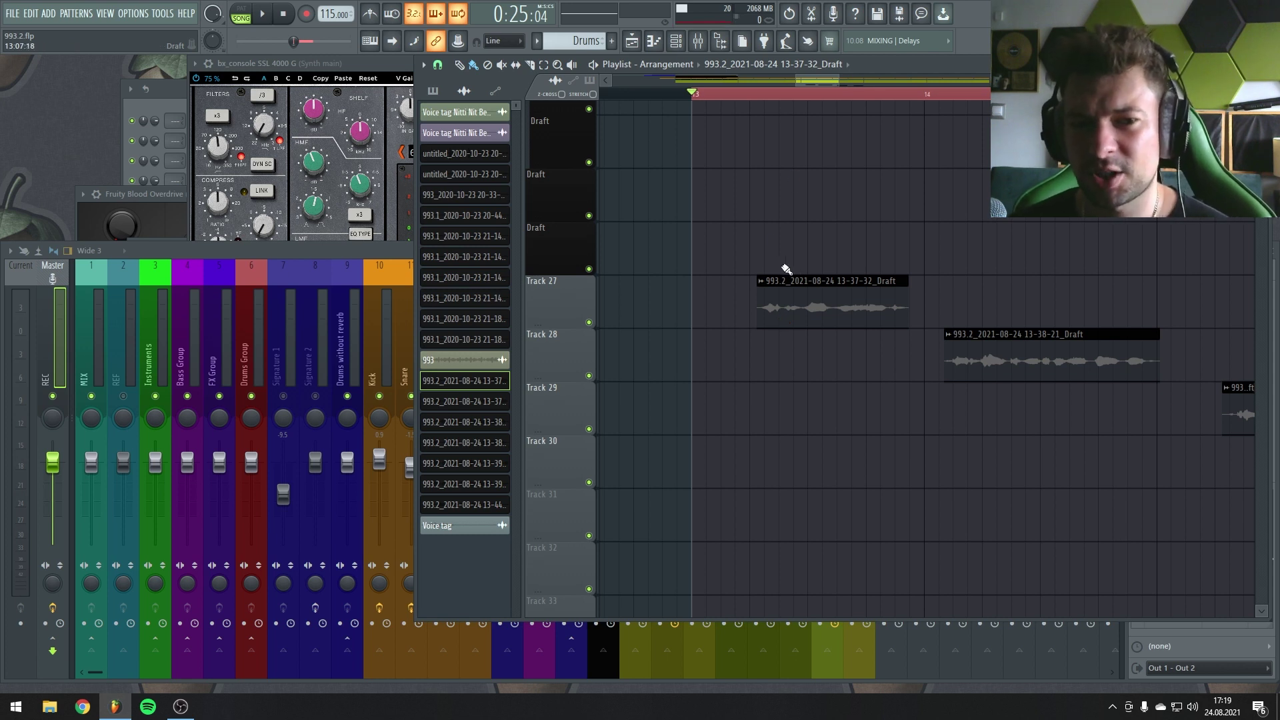
Step: Split the opening part off the Track 27 vocal clip, move it earlier towards bar 13, and check it in playback
scroll(789, 309, "up", 2)
left_click_drag(830, 312, 735, 304)
key("space")
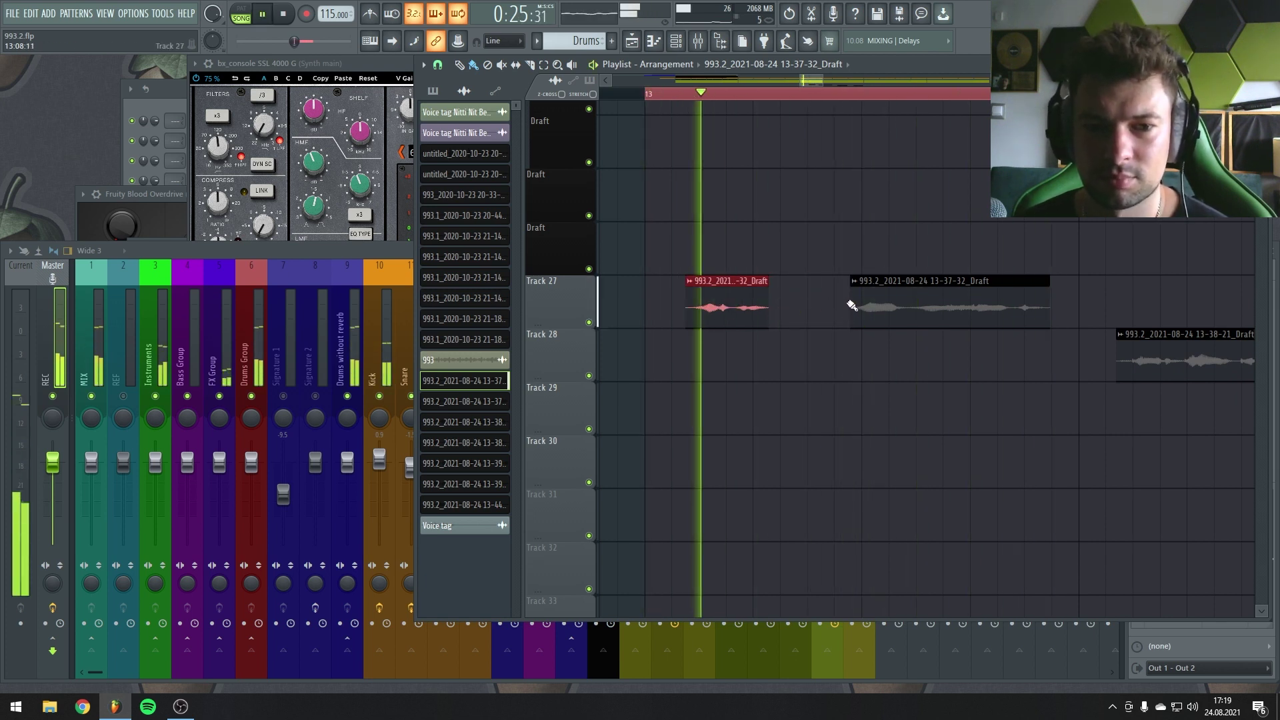
key("space")
Step: Slice off the beginning of the second Track 27 vocal clip and place a copy of that short slice directly before it
key("c")
left_click(909, 303)
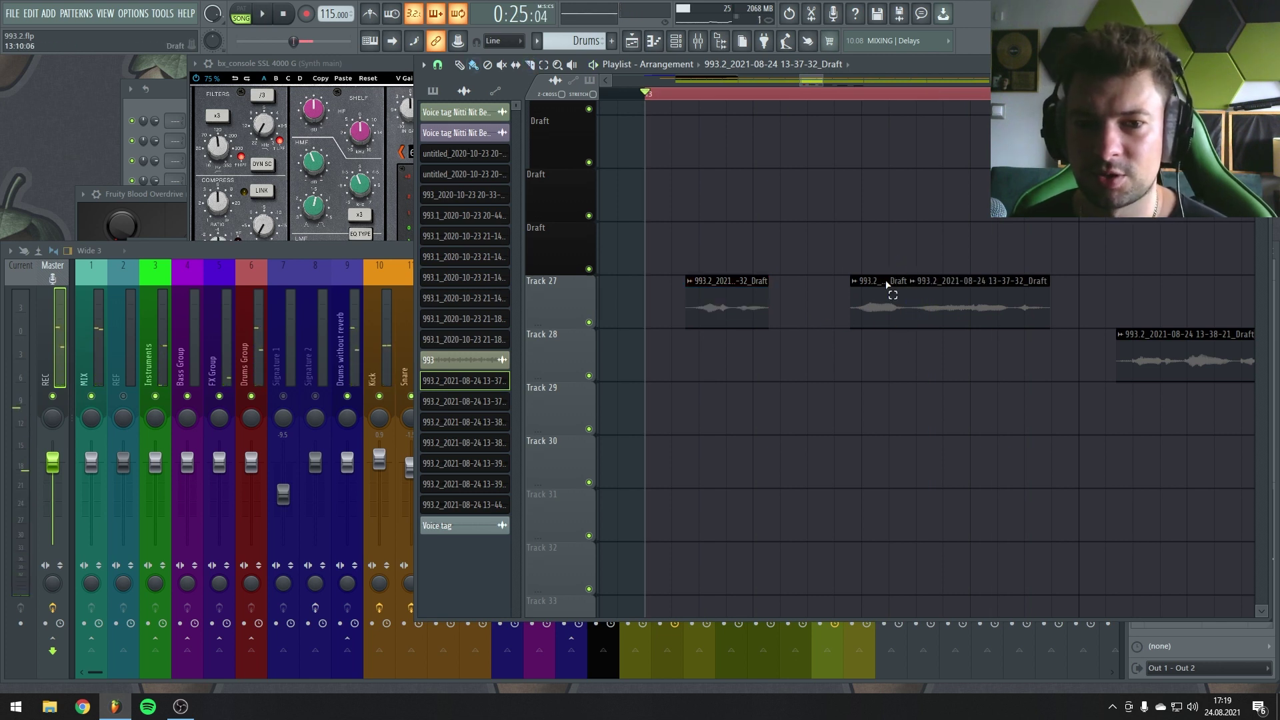
left_click(870, 306)
left_click(815, 308)
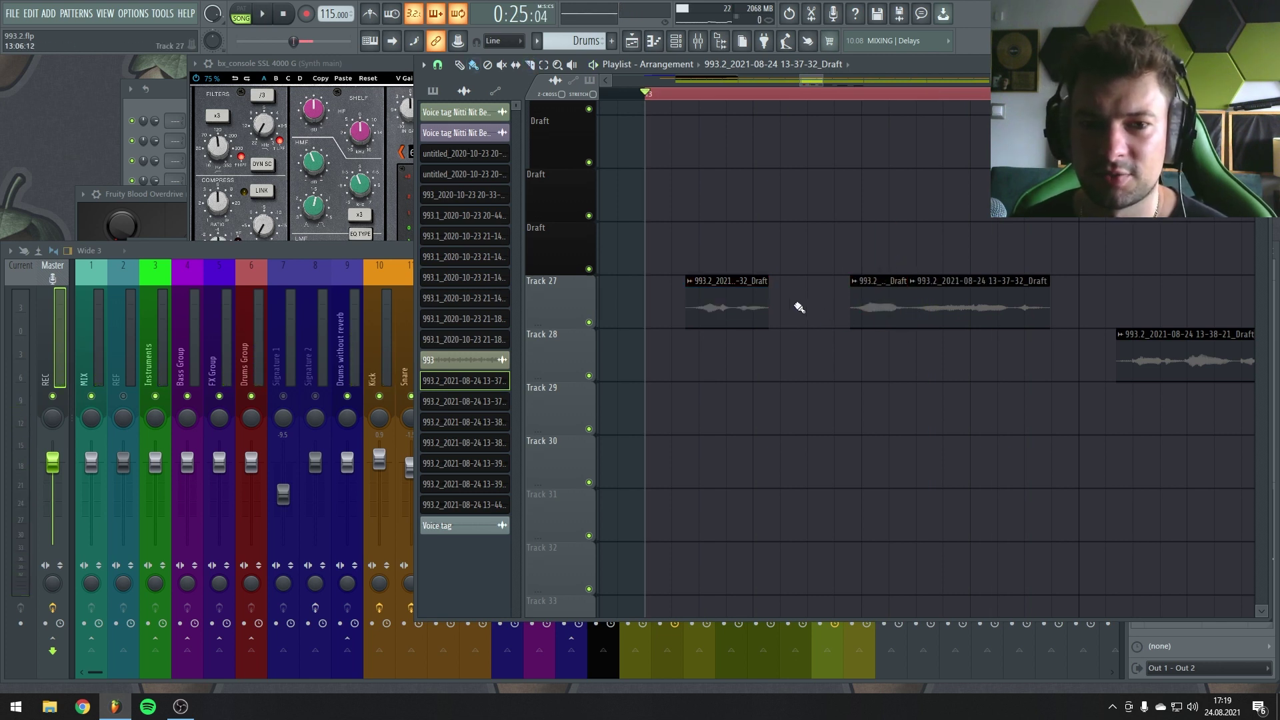
scroll(827, 307, "up", 1)
left_click(872, 308)
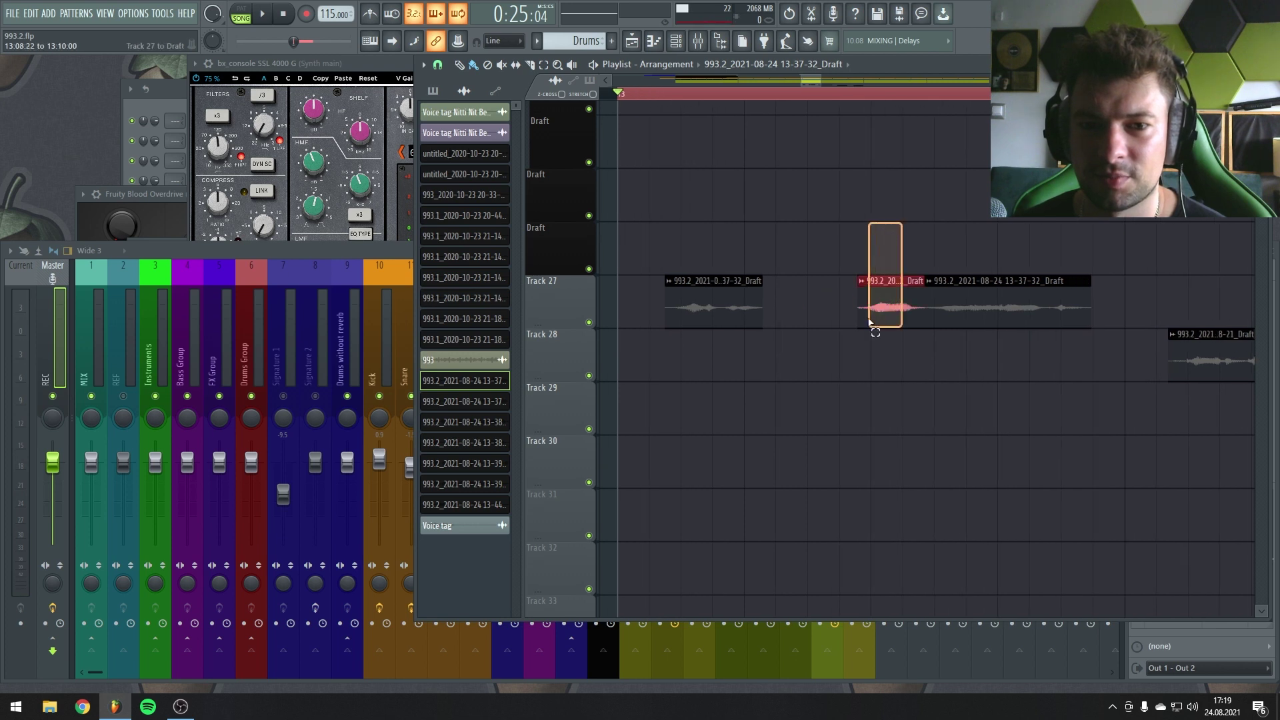
left_click_drag(886, 294, 826, 305)
key("space")
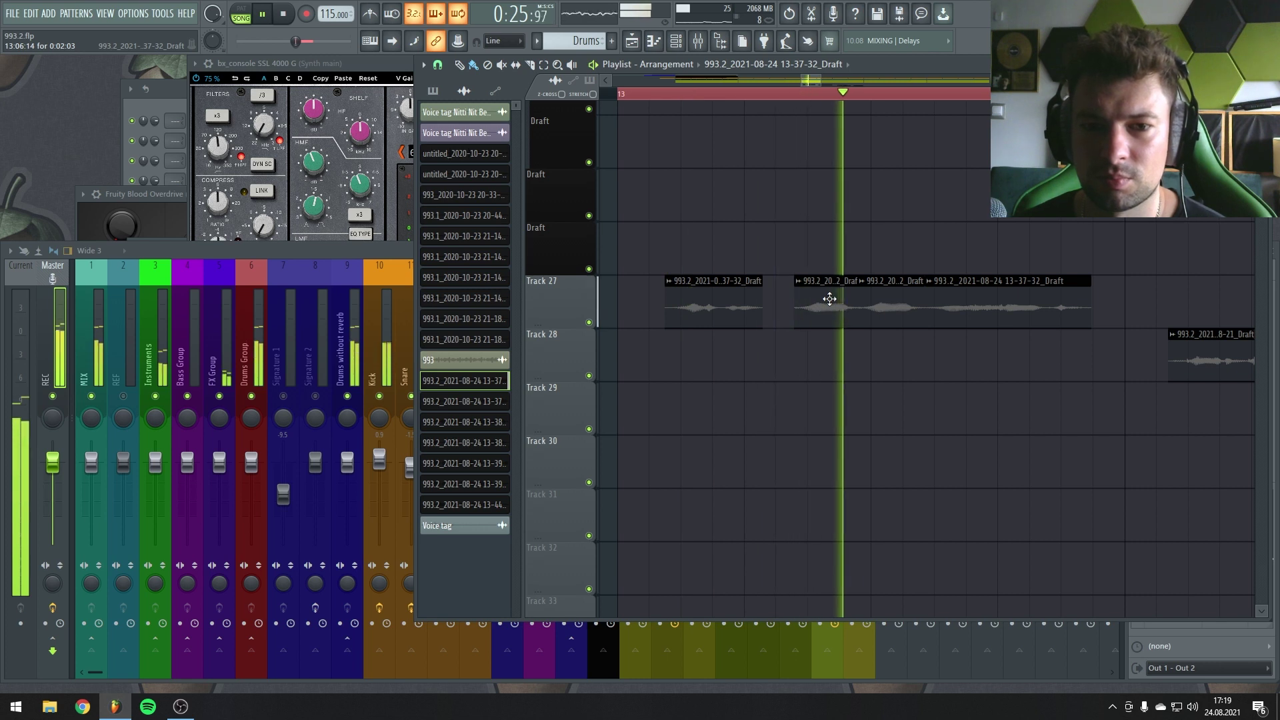
Step: Trim the end of the copied vocal slice to leave a short gap before the original, and check it in playback
left_click(855, 295)
left_click_drag(860, 294, 834, 294)
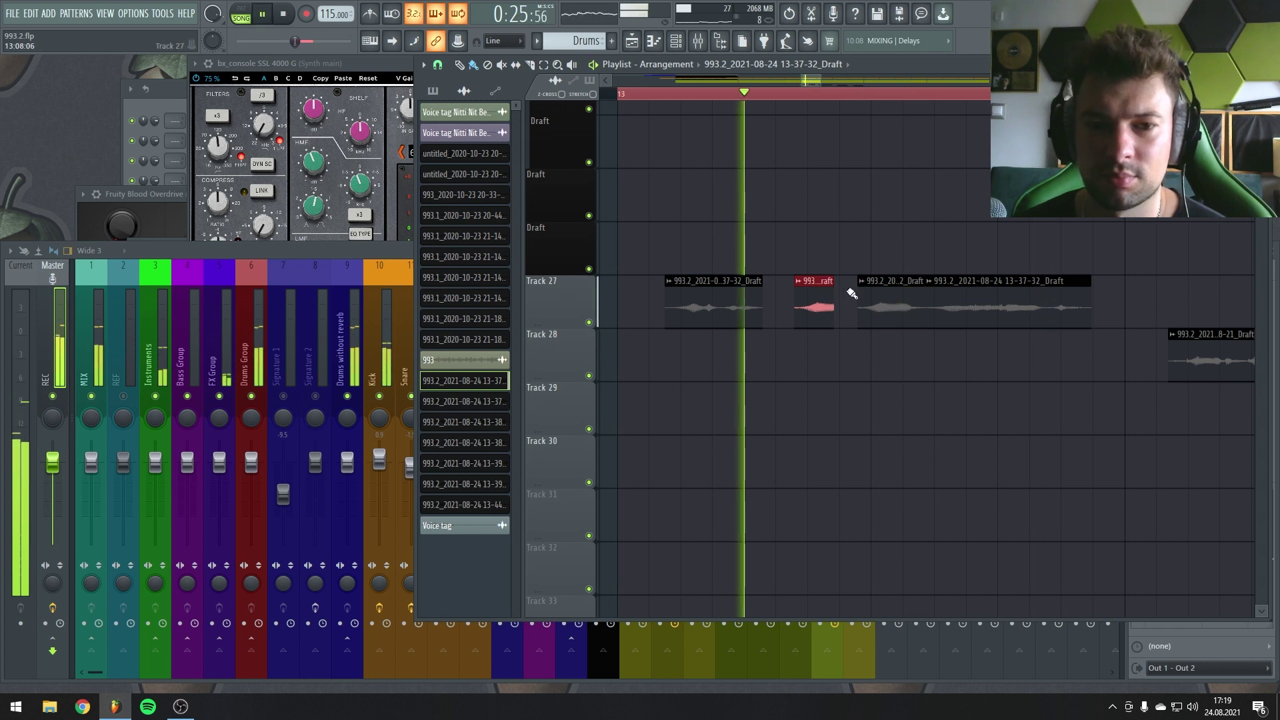
key("space")
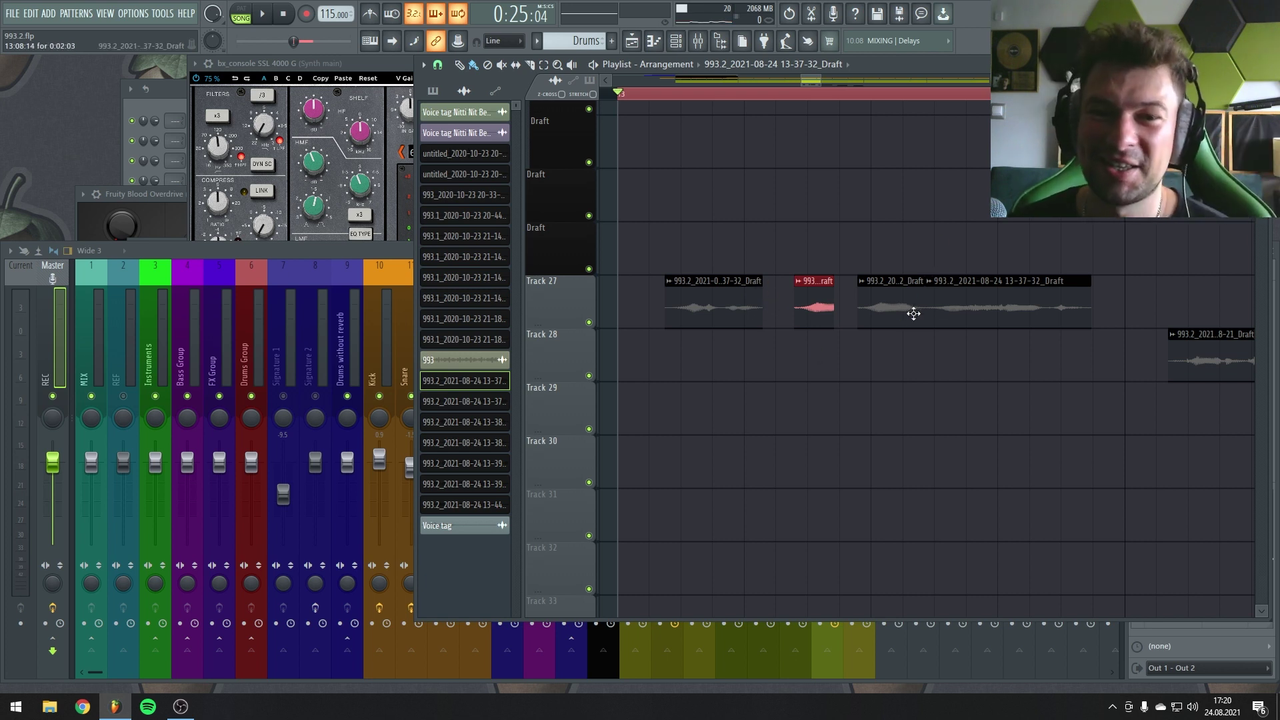
Step: Make the shortened vocal slice on Track 27 unique so it has its own channel
scroll(811, 331, "up", 4)
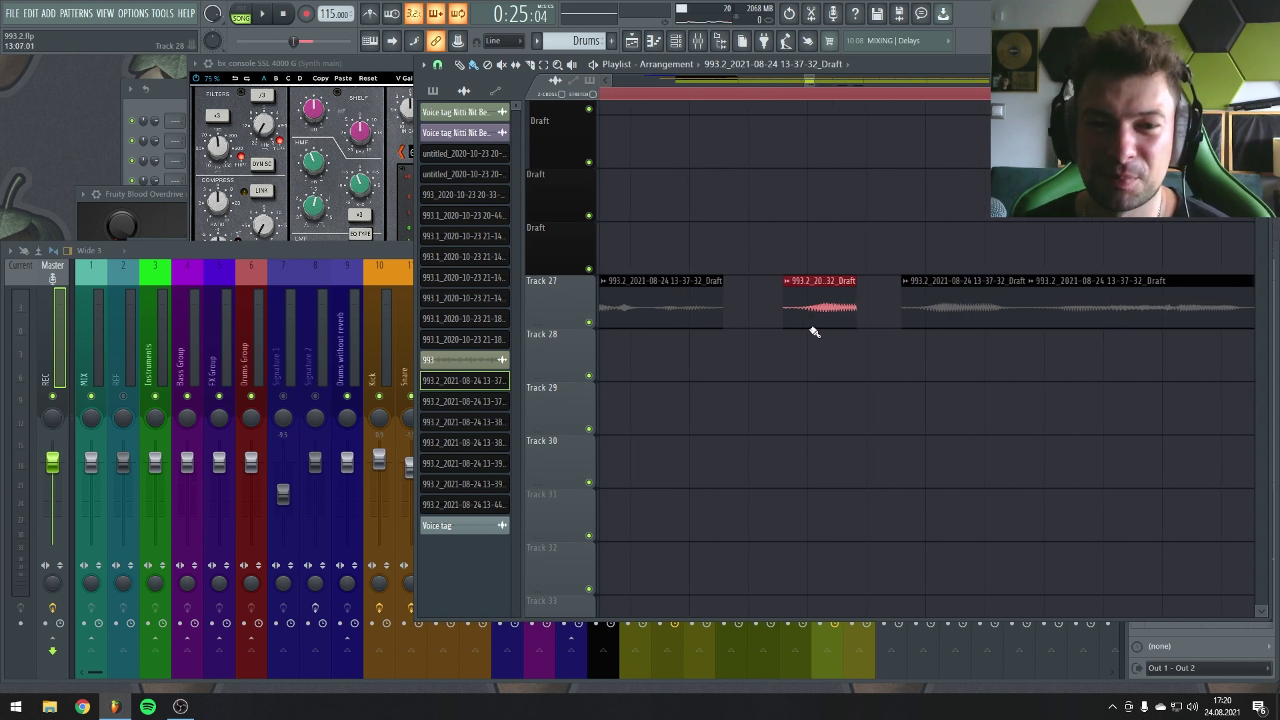
right_click(784, 283)
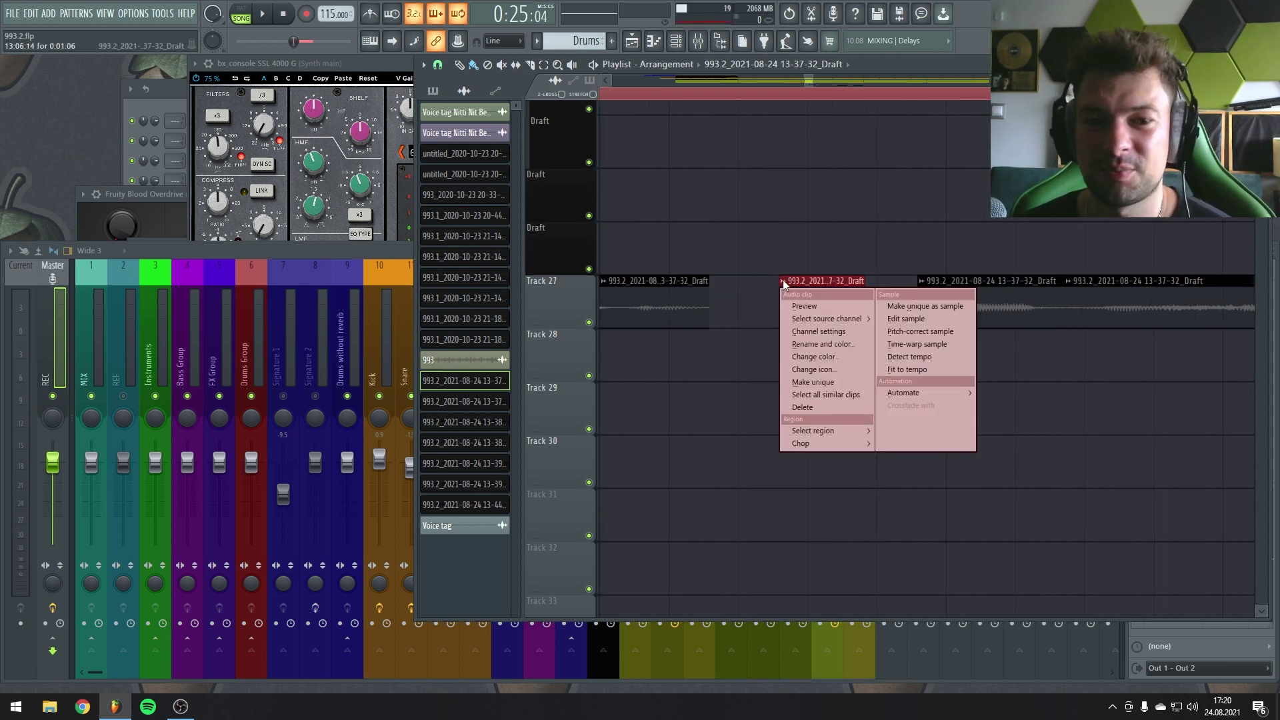
left_click(838, 385)
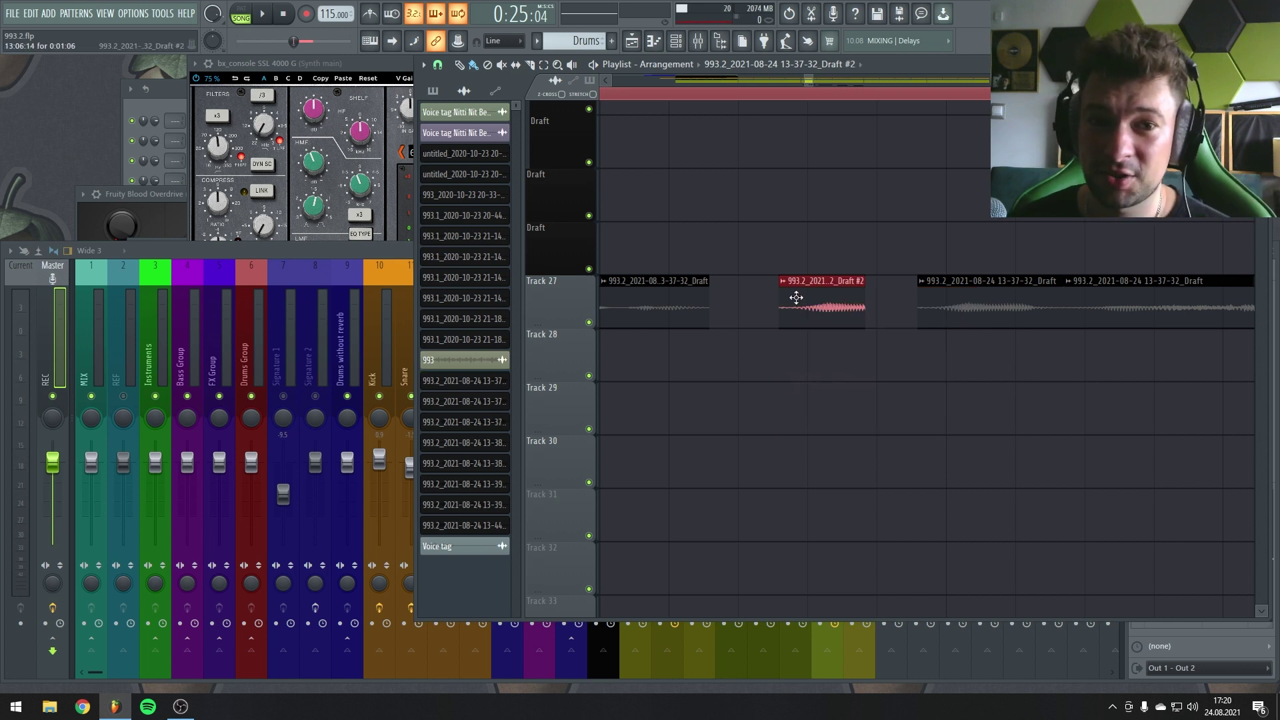
Step: Lower the time-stretching pitch in the unique slice's channel settings, play the result, and close the settings
double_click(796, 298)
left_click_drag(294, 194, 608, 194)
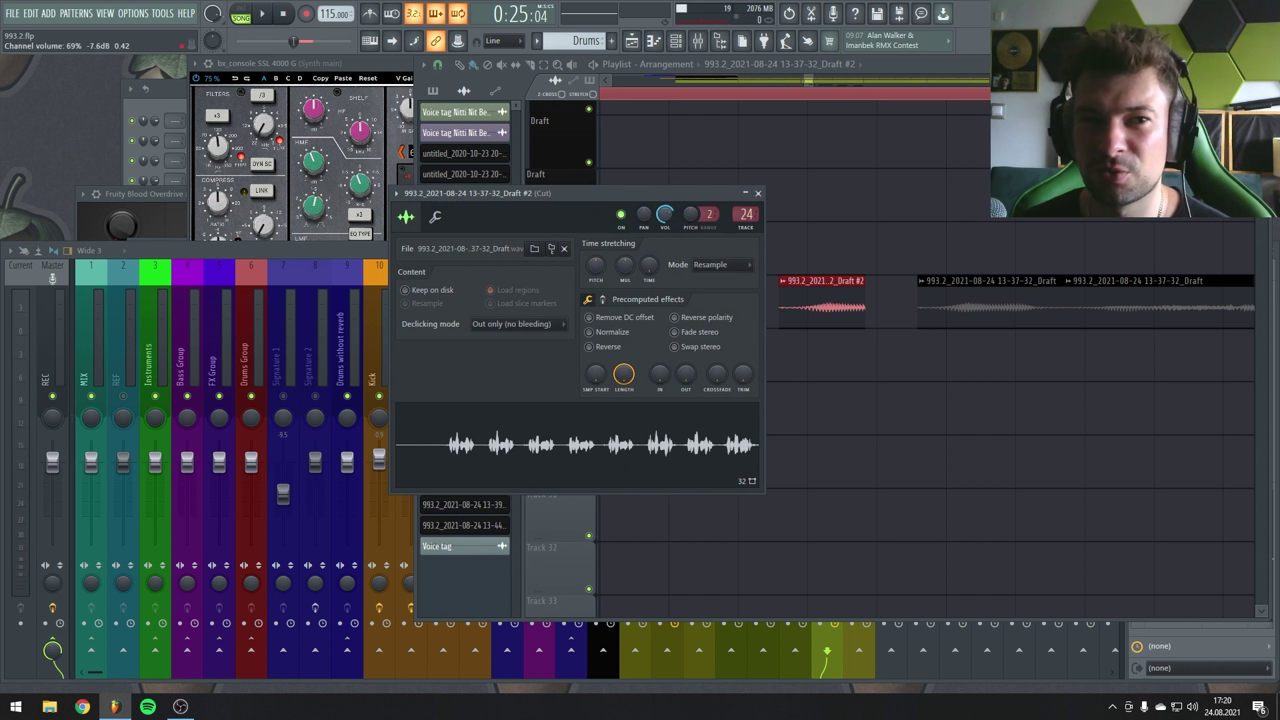
left_click_drag(595, 264, 595, 310)
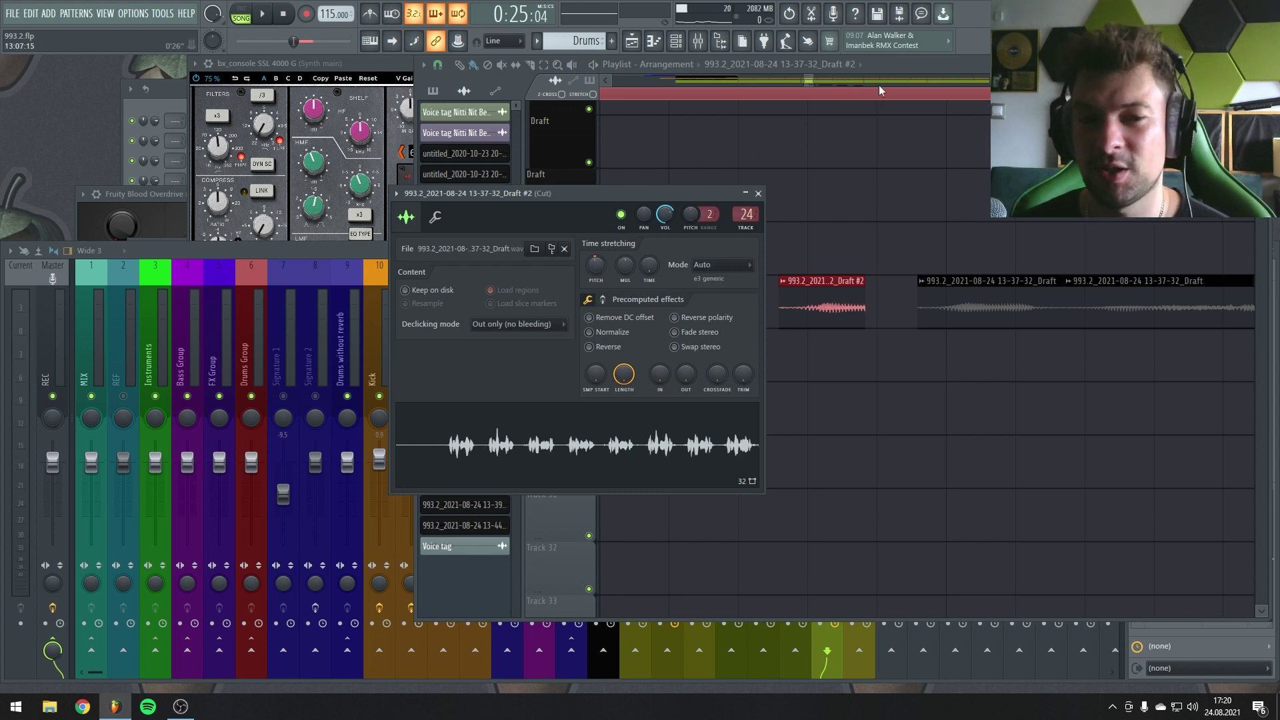
key("space")
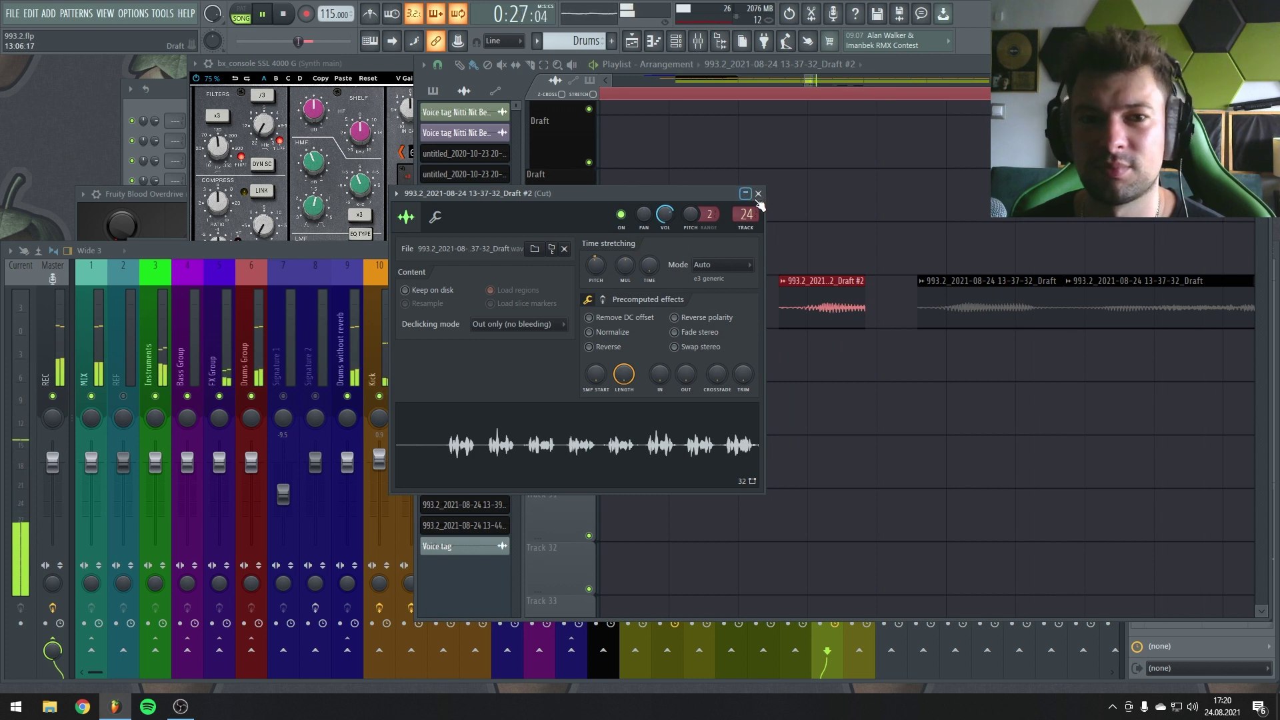
key("space")
left_click(758, 194)
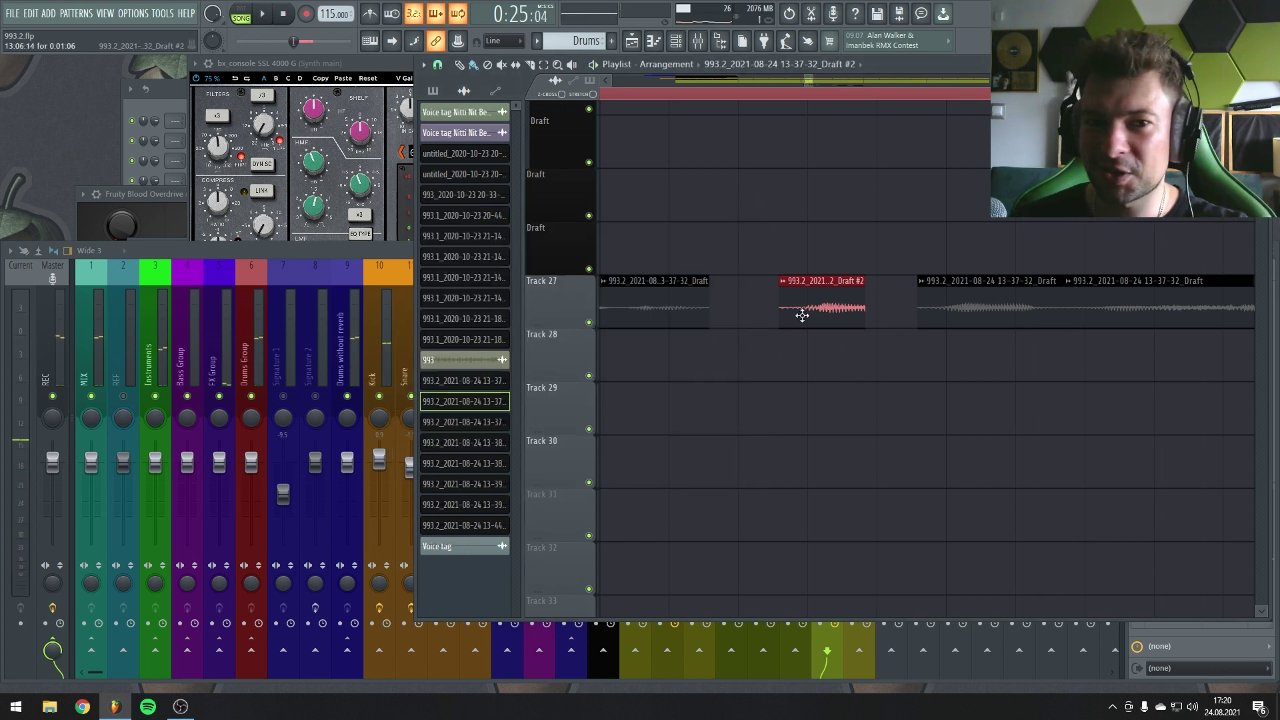
key("space")
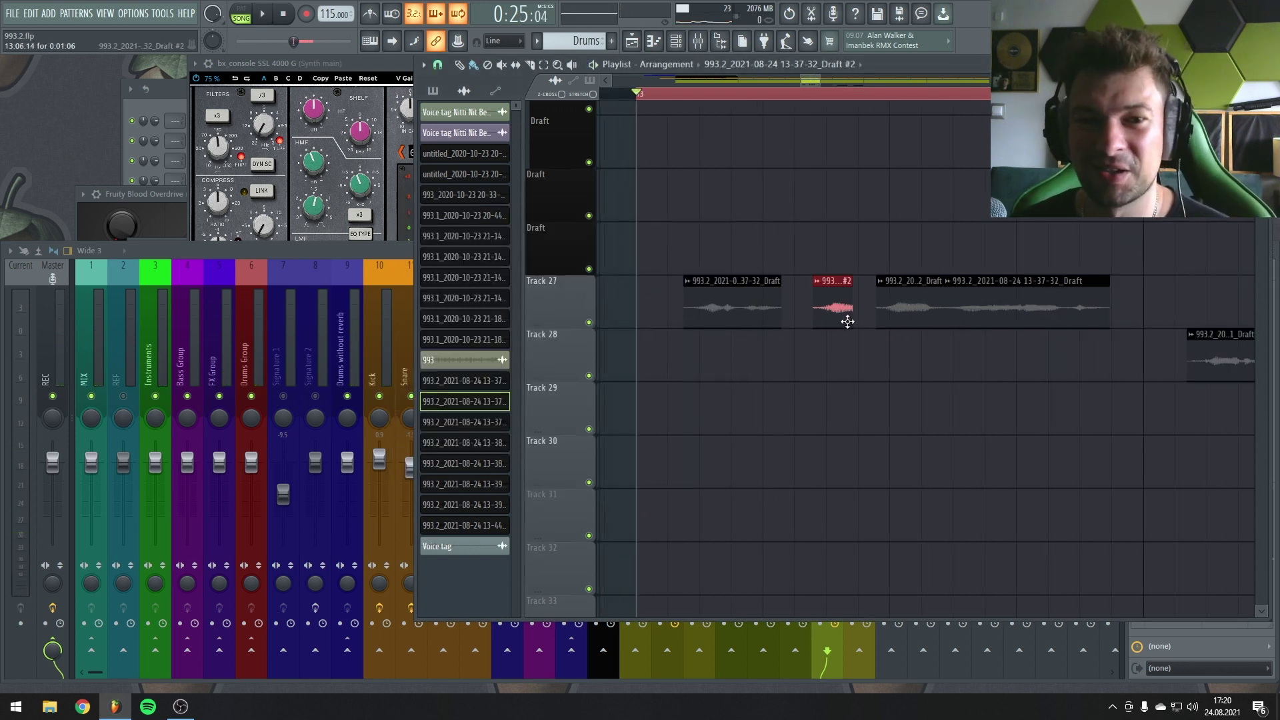
Step: Open Fruity Scratcher on the Scratch mixer track, play its loaded Glodny zycia.wav sample forward, and pause it
key("space")
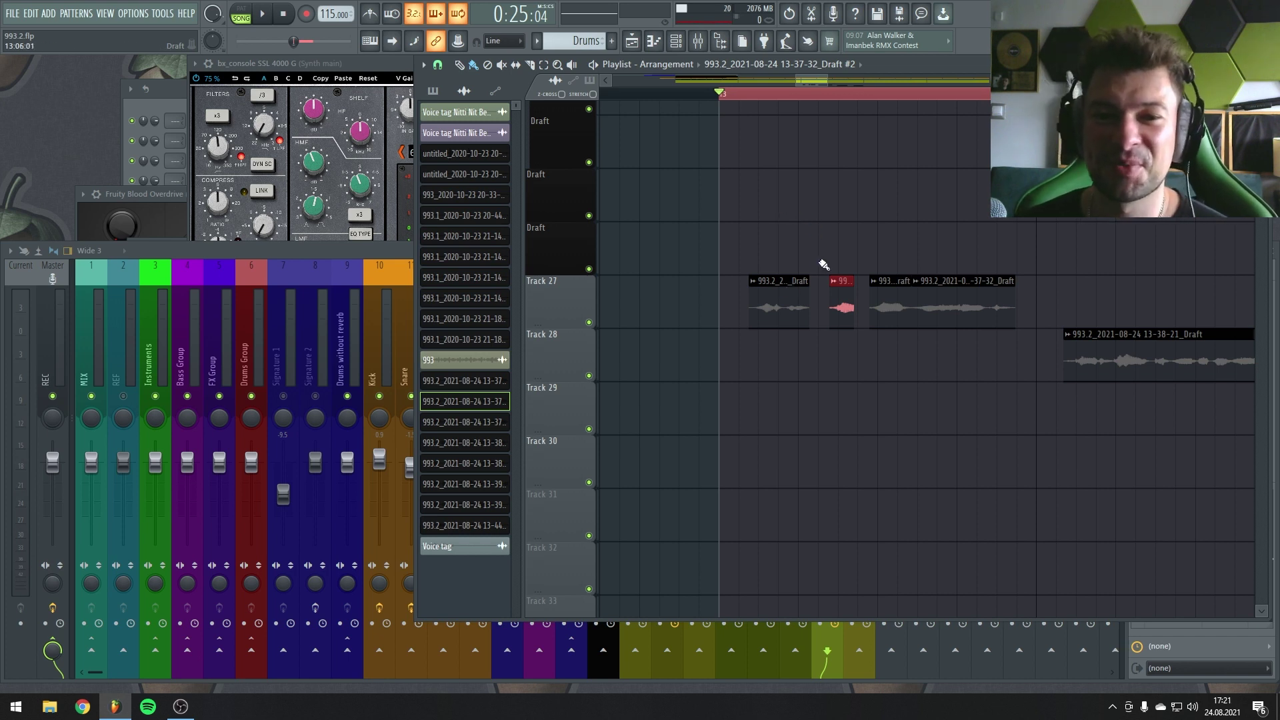
scroll(789, 273, "up", 2, "ctrl")
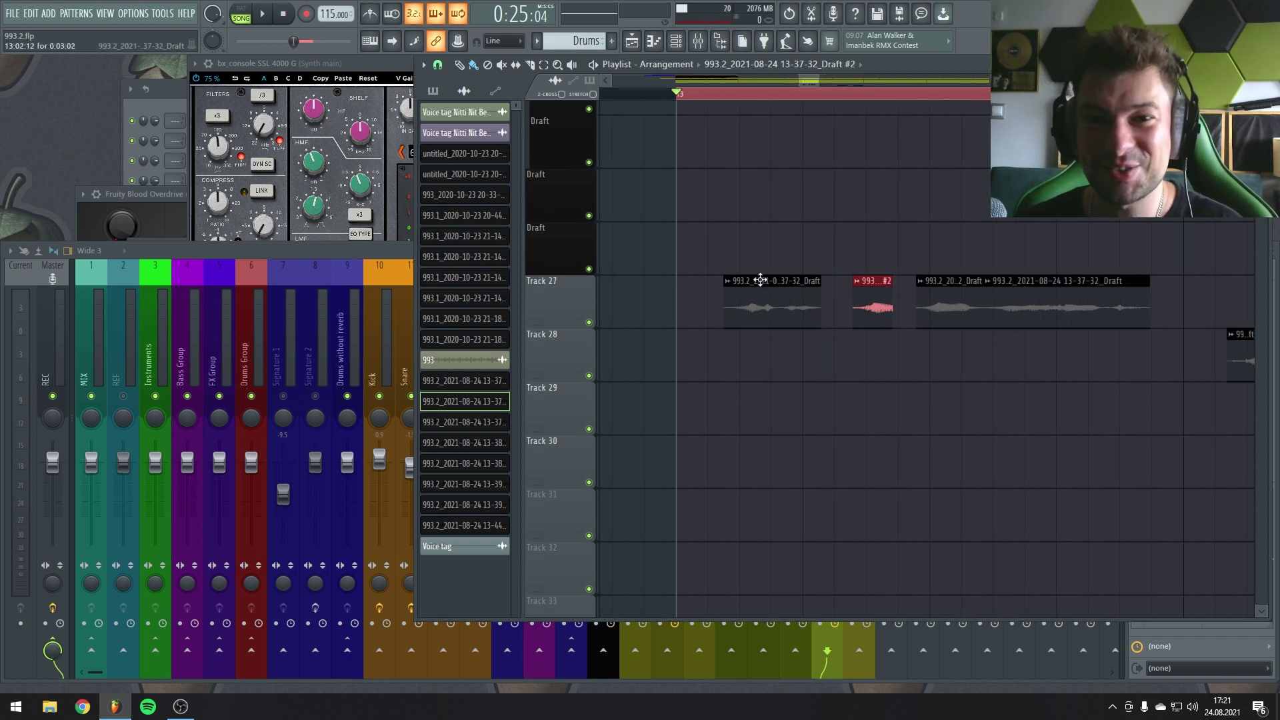
left_click(390, 255)
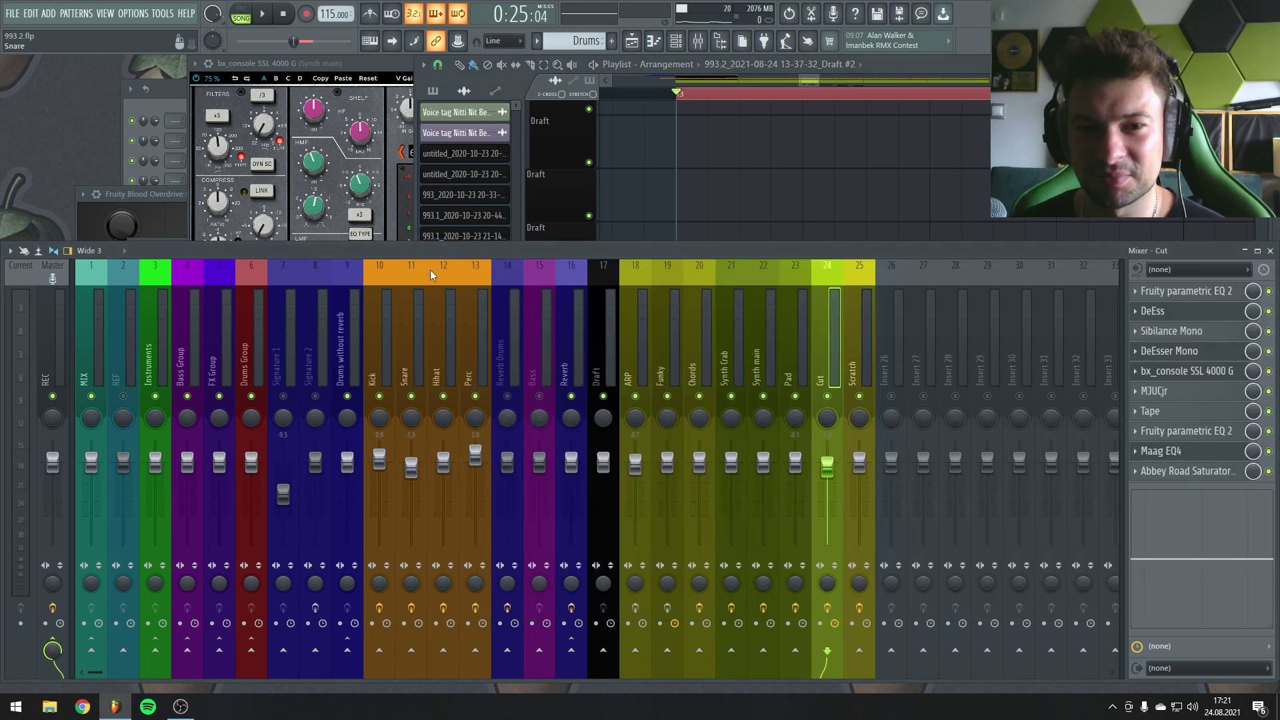
left_click(859, 266)
left_click_drag(734, 120, 785, 107)
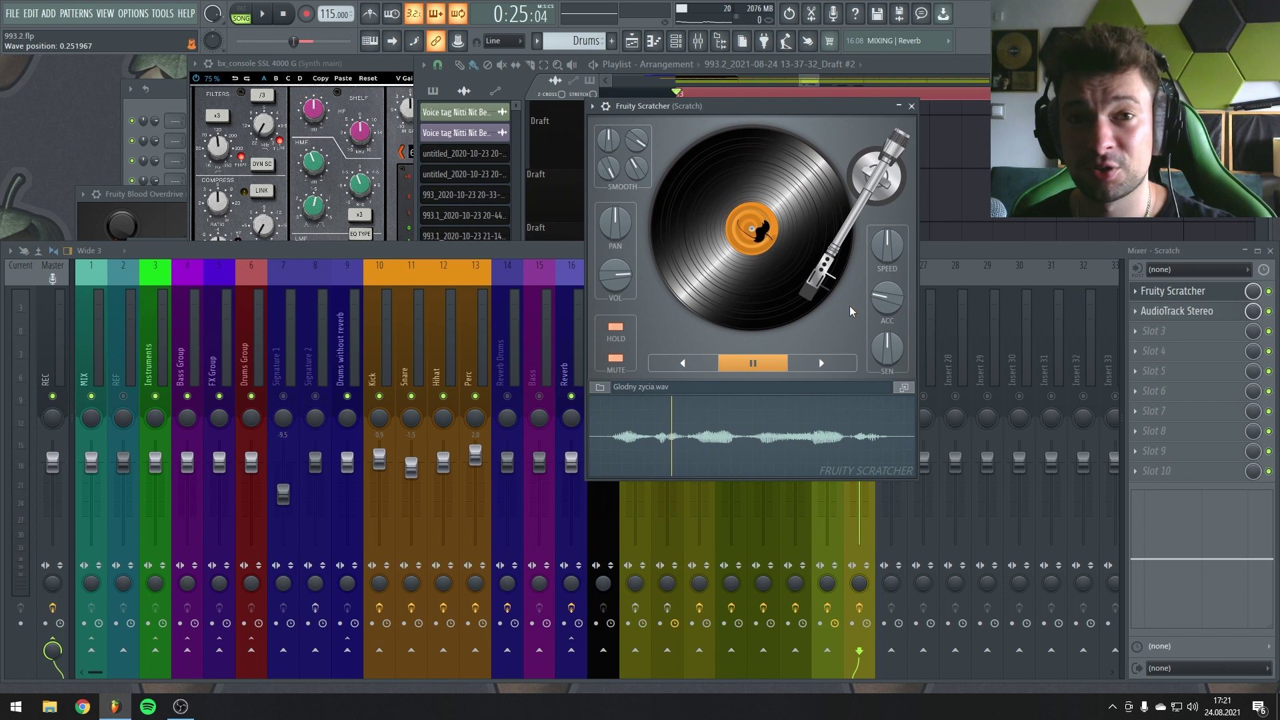
left_click(820, 363)
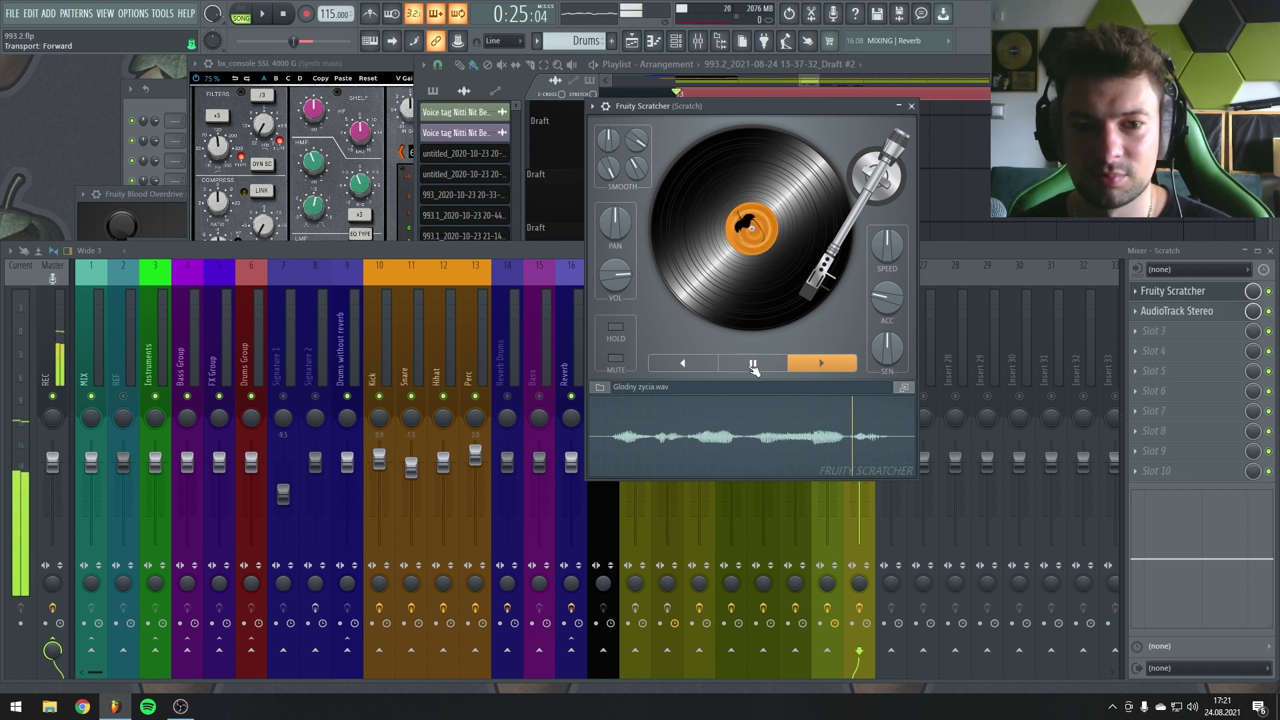
left_click(753, 364)
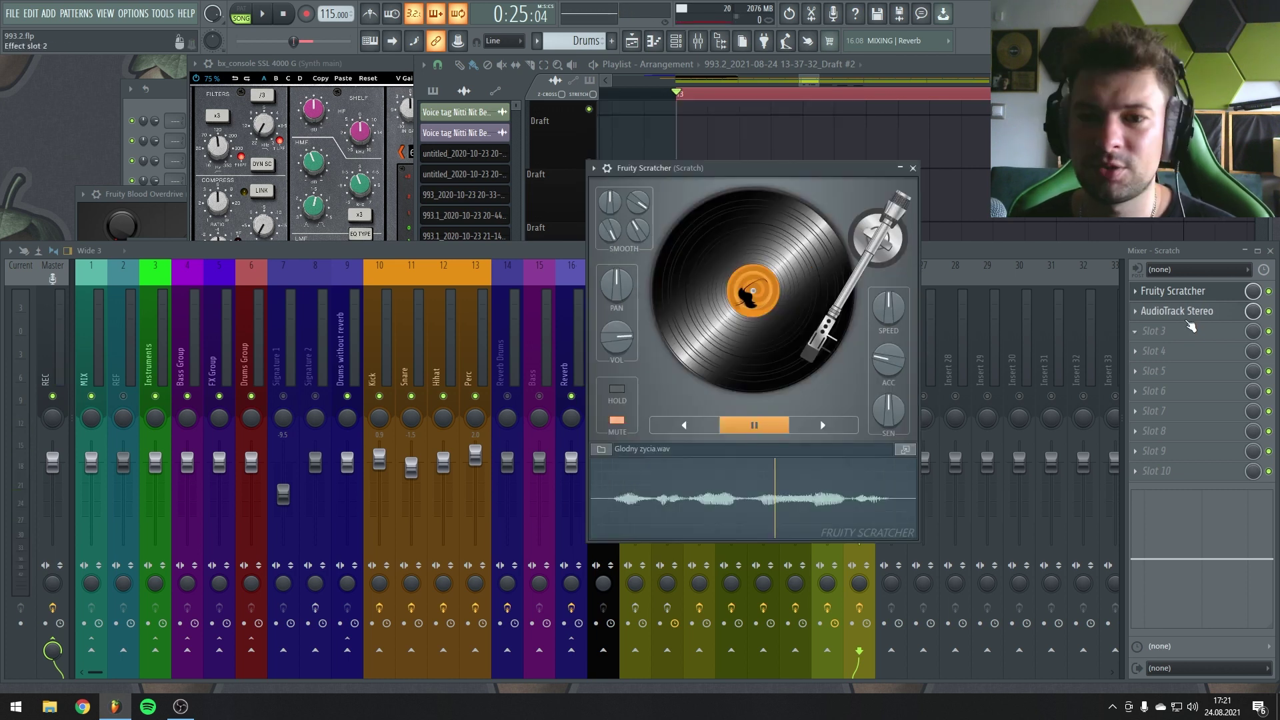
Step: Check the AudioTrack Stereo settings on the Scratch track, close them, and move the Fruity Scratcher window clear of the playlist
left_click(1191, 320)
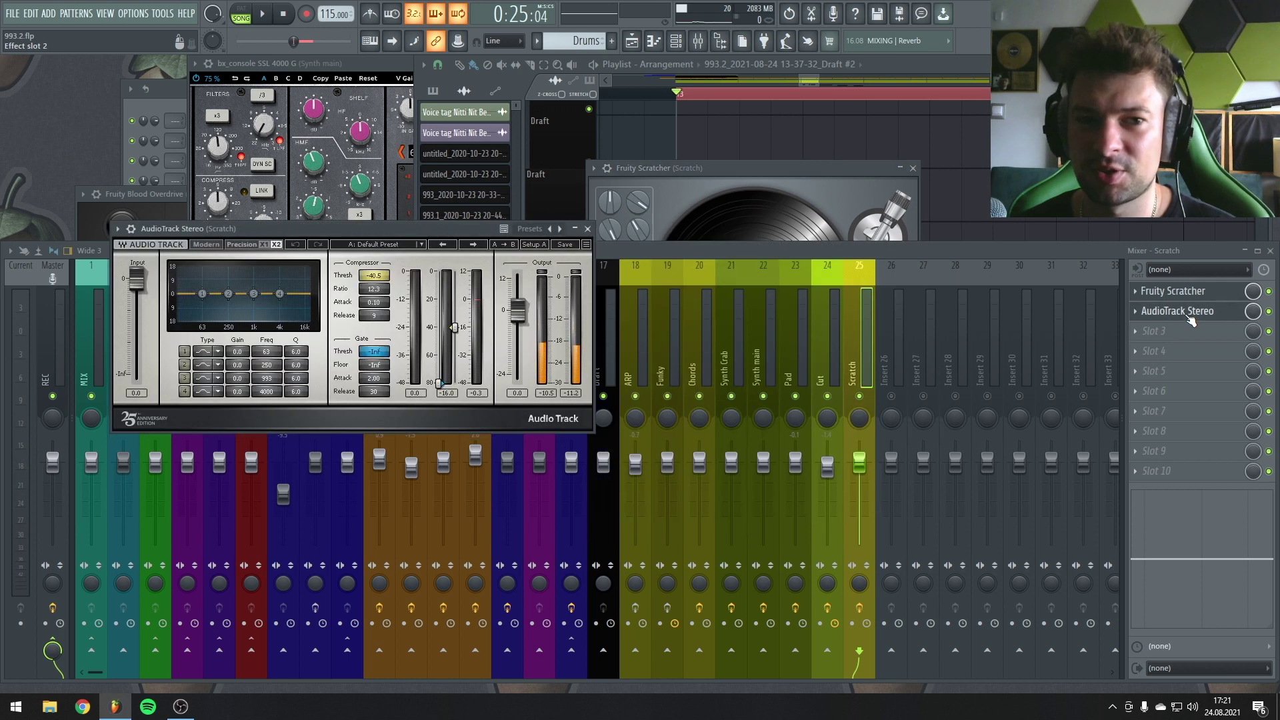
left_click(587, 228)
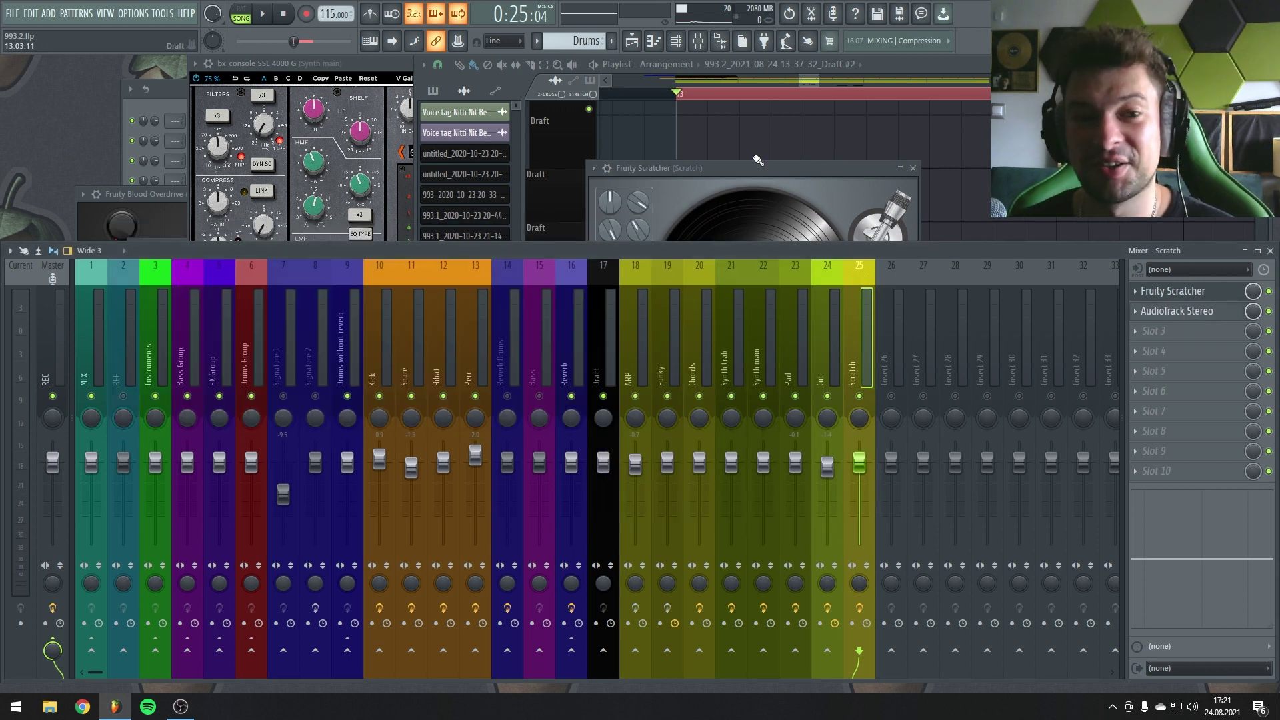
left_click_drag(747, 168, 338, 153)
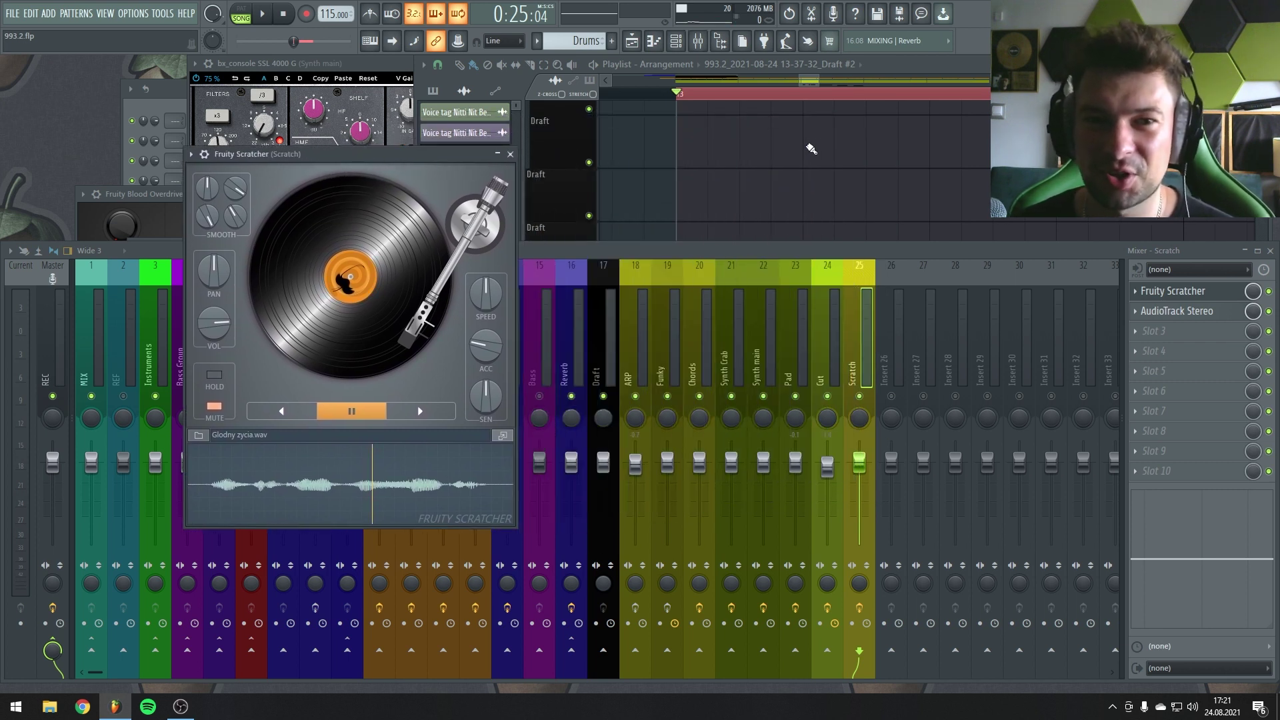
scroll(811, 149, "down", 2)
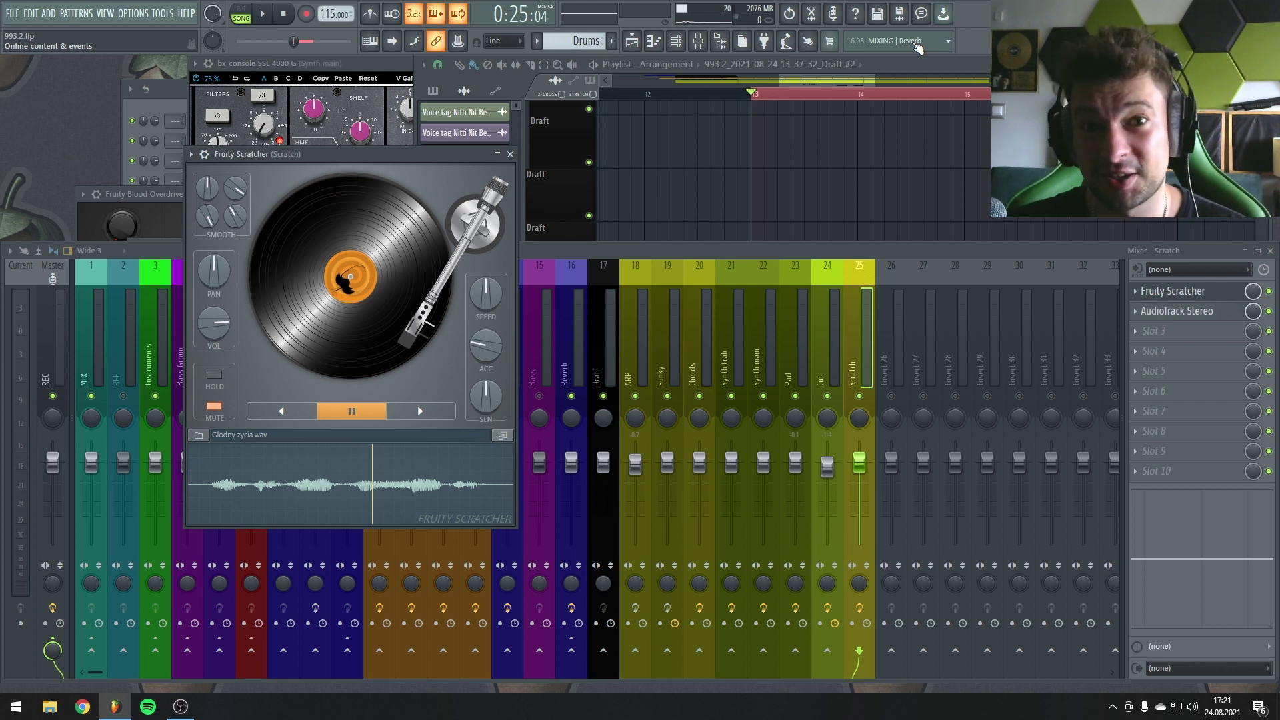
Step: Return to the playlist and play the edited vocal slices on Track 27
left_click(833, 240)
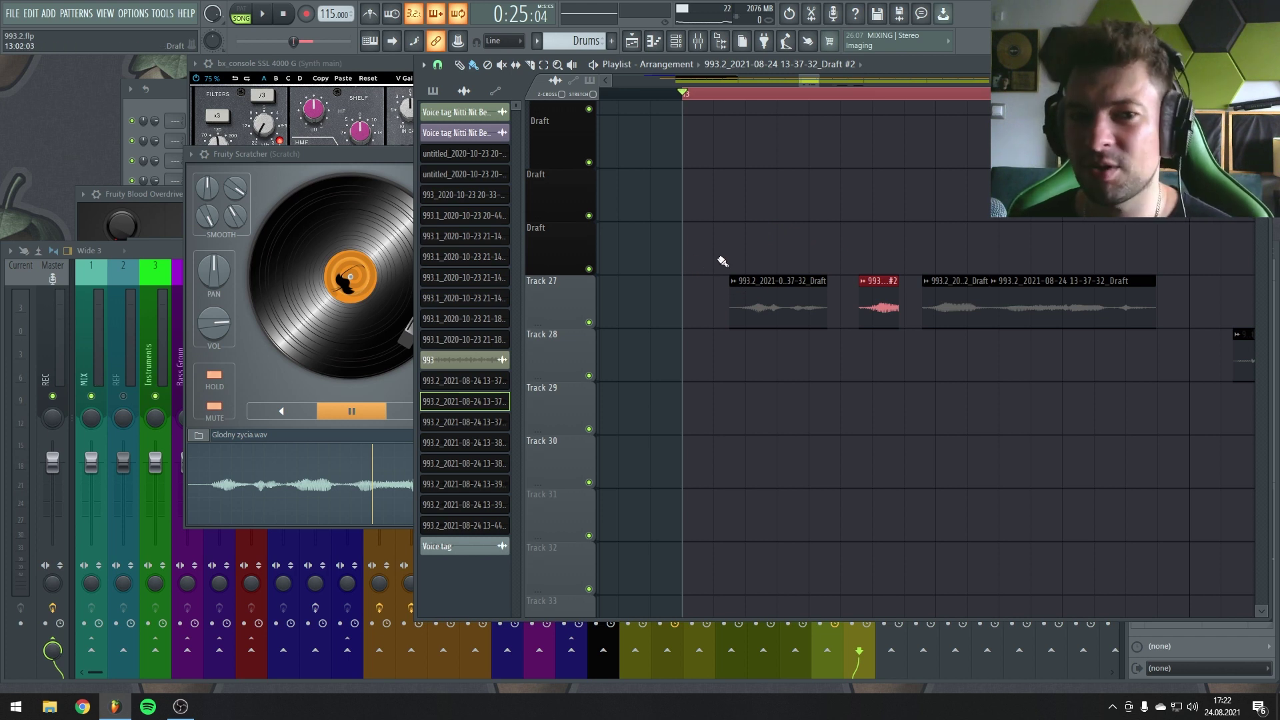
key("space")
key("space")
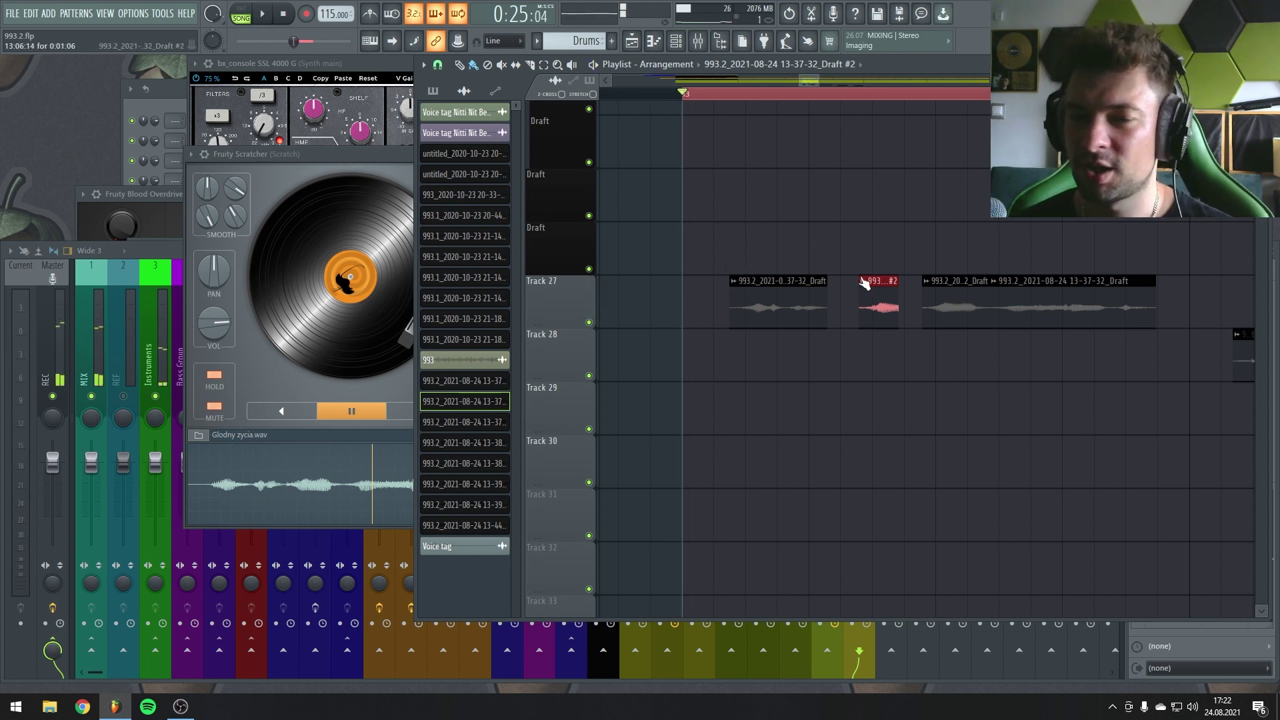
key("space")
key("space")
scroll(738, 284, "down", 10)
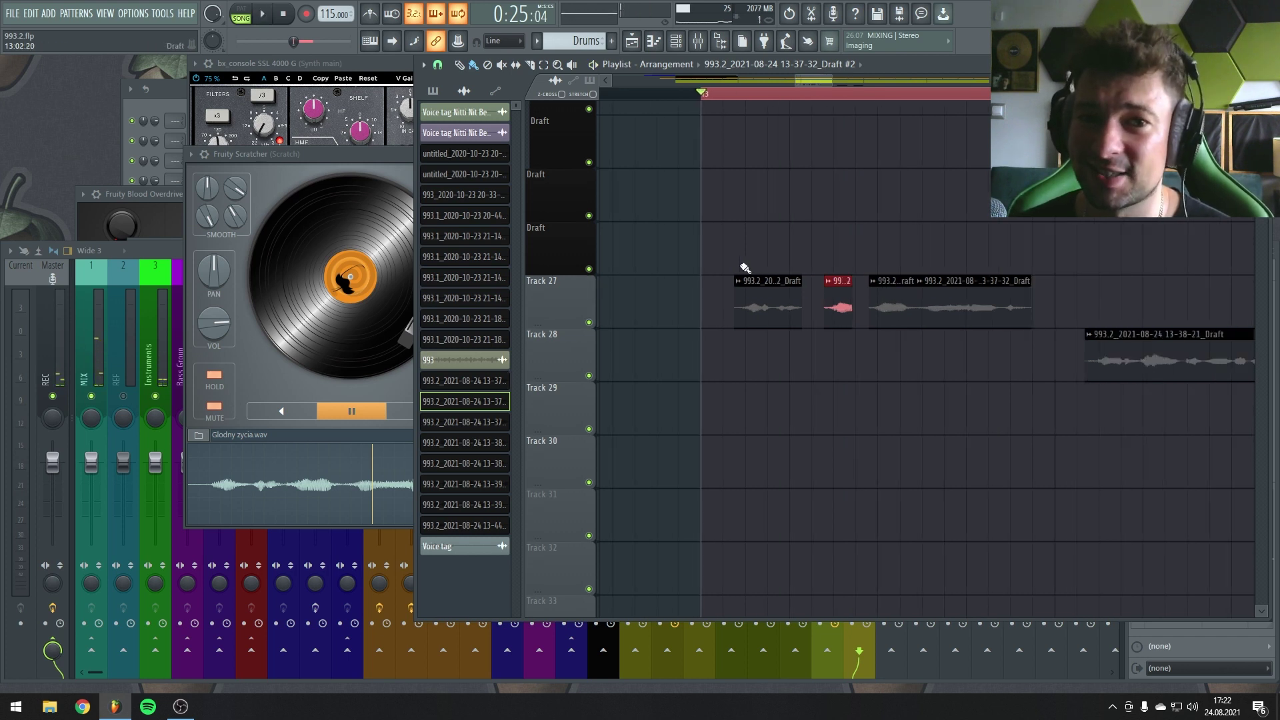
Step: Select bars 17 to 21 of the playlist as the loop range and check it in playback
left_click_drag(843, 98, 933, 105)
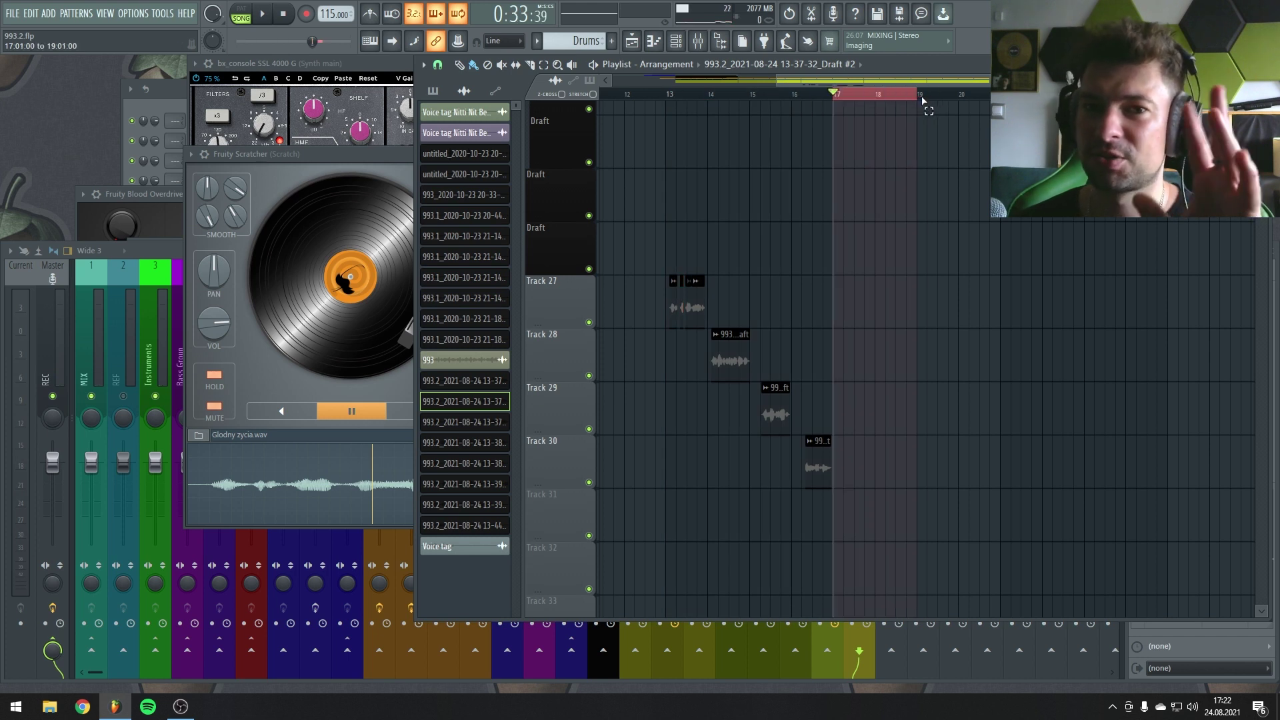
scroll(990, 100, "down", 5)
left_click(867, 97)
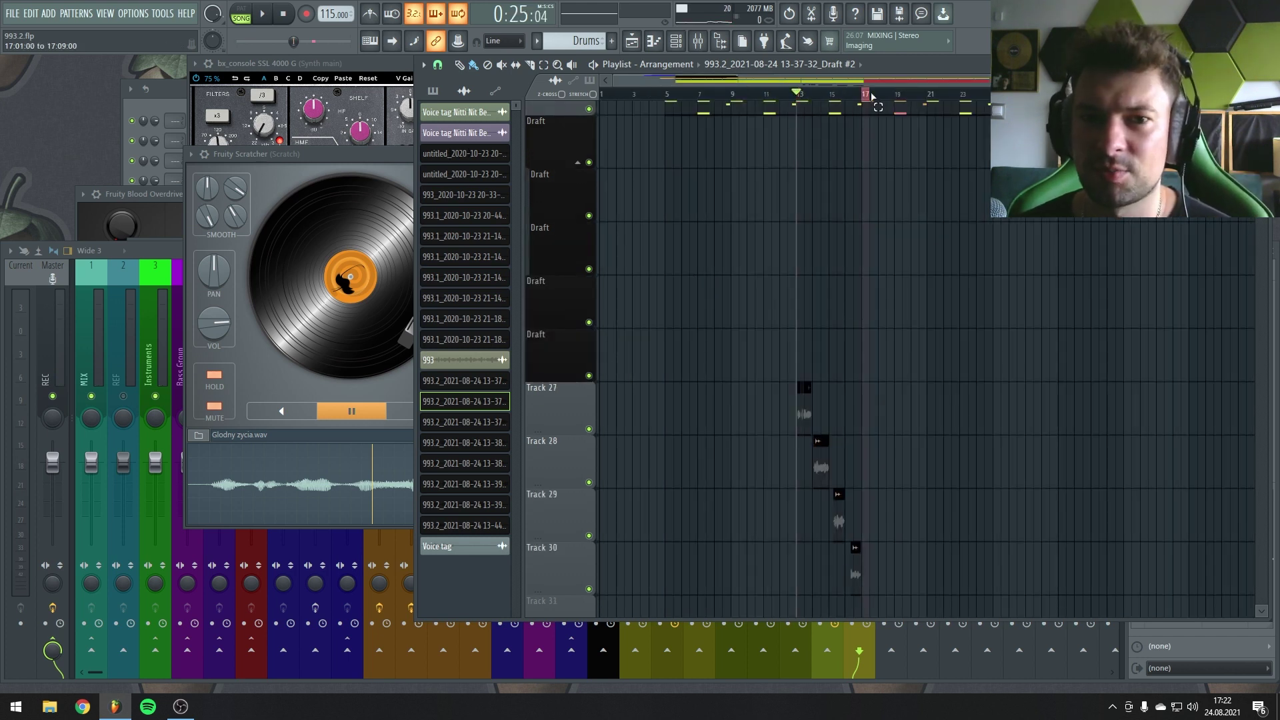
left_click_drag(932, 105, 933, 105)
key("space")
key("space")
Step: Load Edison into slot 3 of the Scratch mixer track and set its recording mode to On Play
left_click_drag(360, 161, 302, 150)
key("F9")
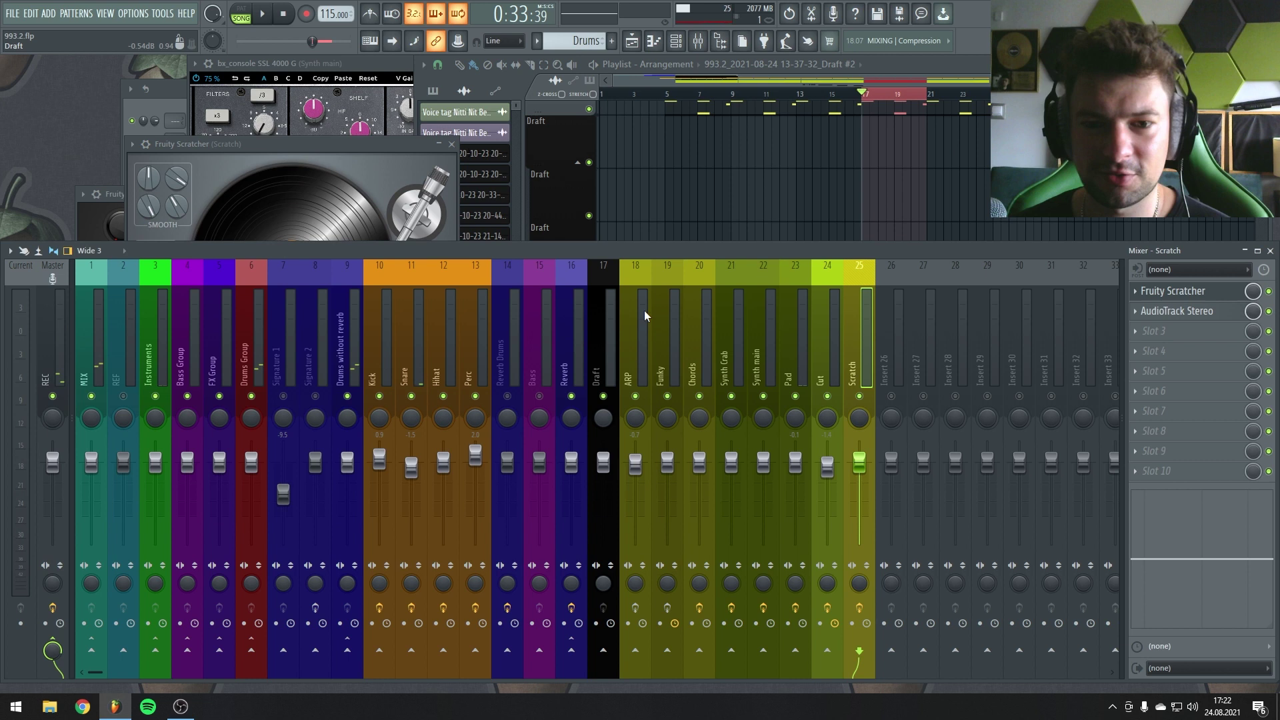
left_click(1177, 334)
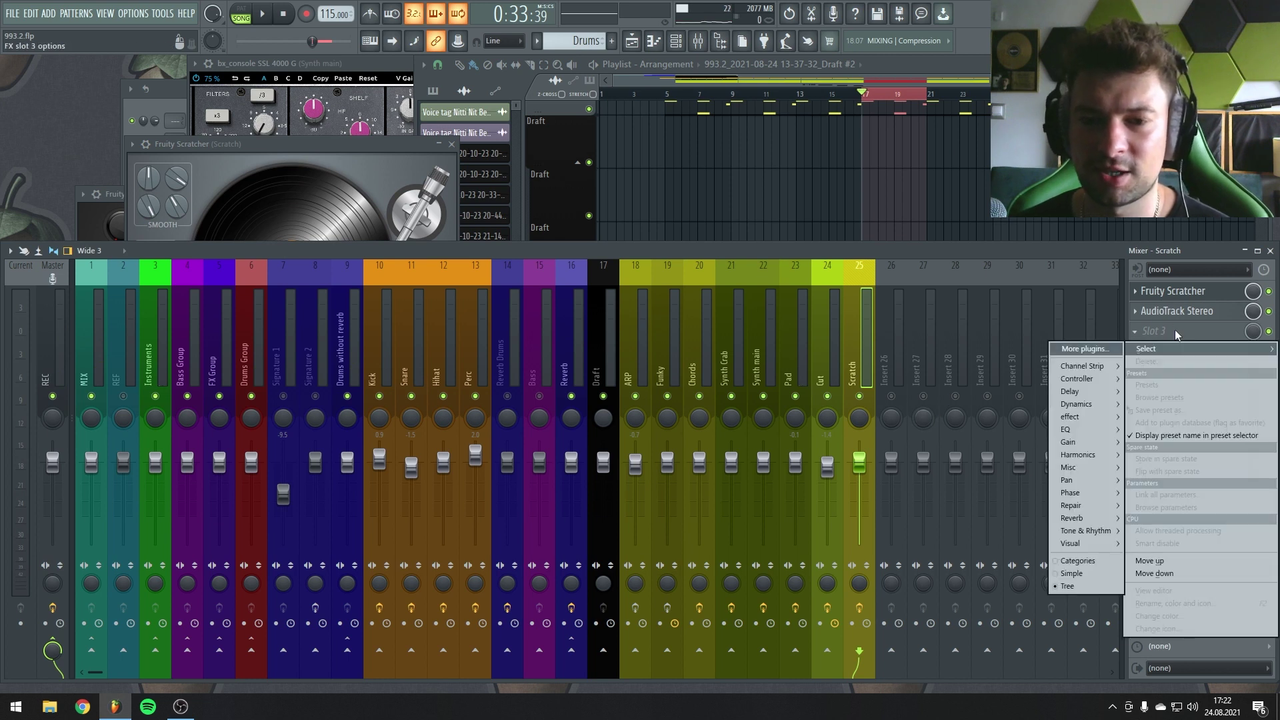
key("ctrl+e")
left_click_drag(618, 260, 849, 269)
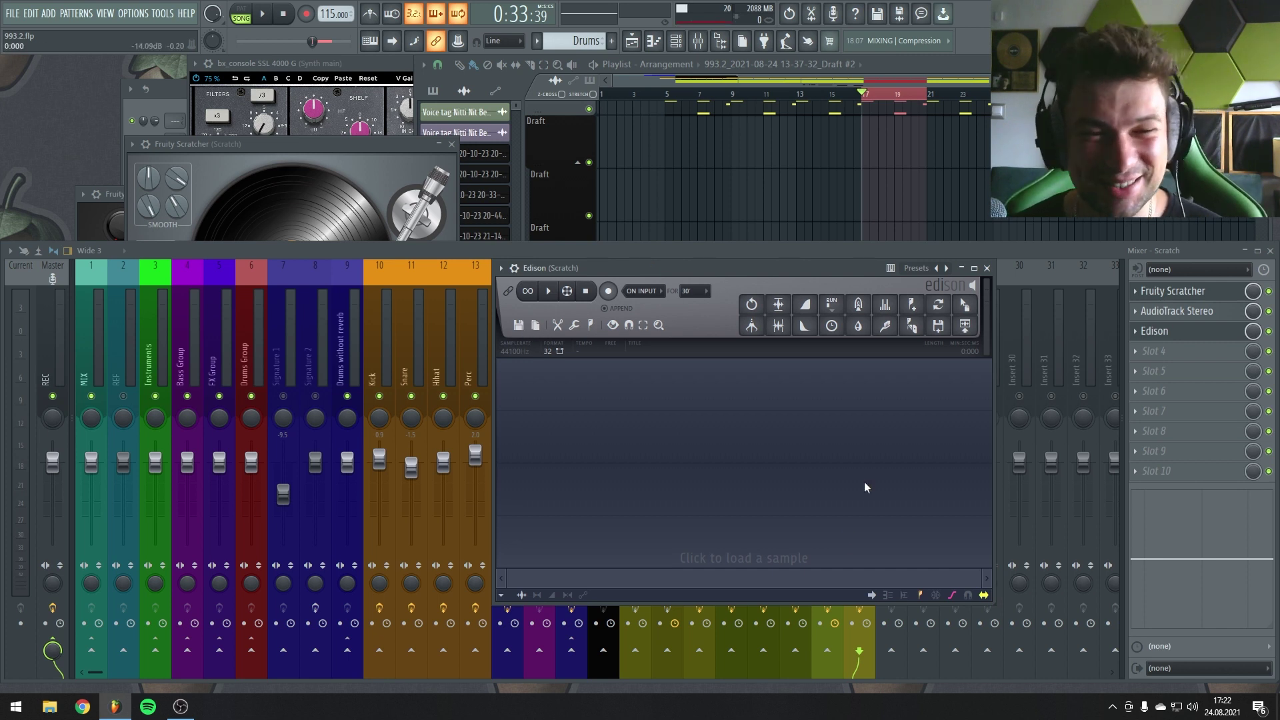
left_click(642, 290)
left_click(653, 338)
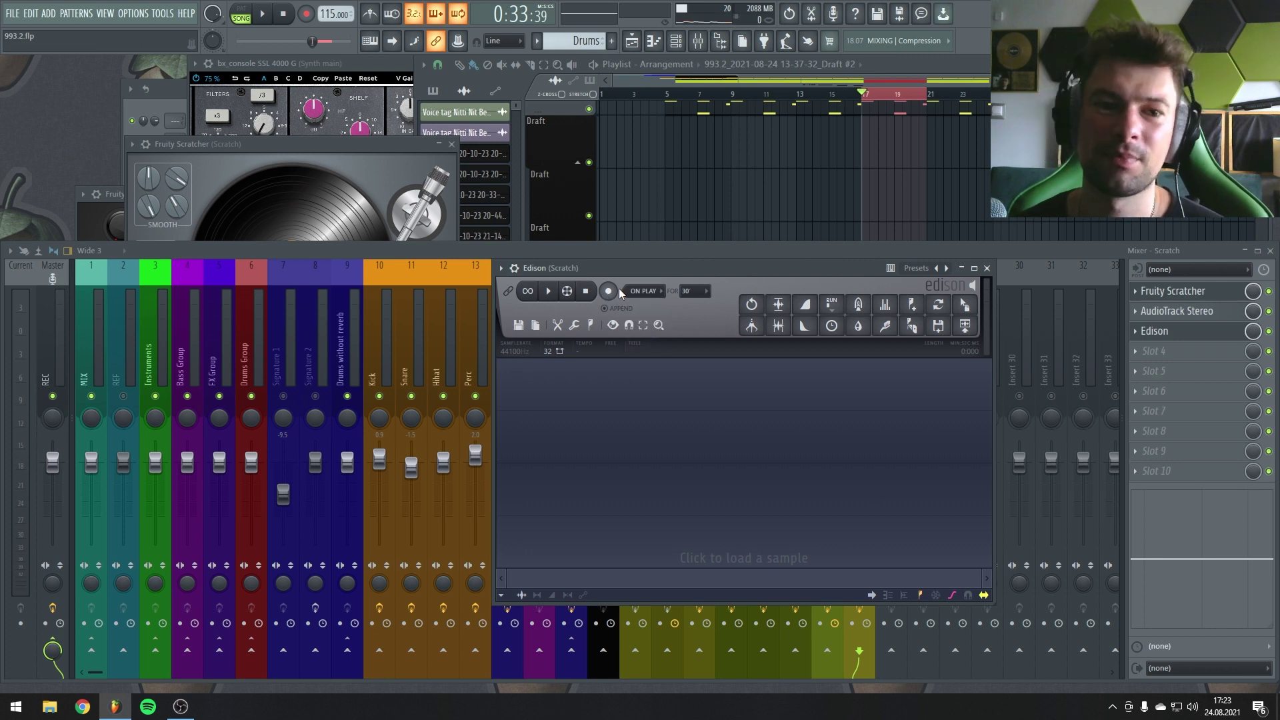
Step: Record a scratching performance from Fruity Scratcher into Edison while the loop range plays, and stop playback
left_click(263, 14)
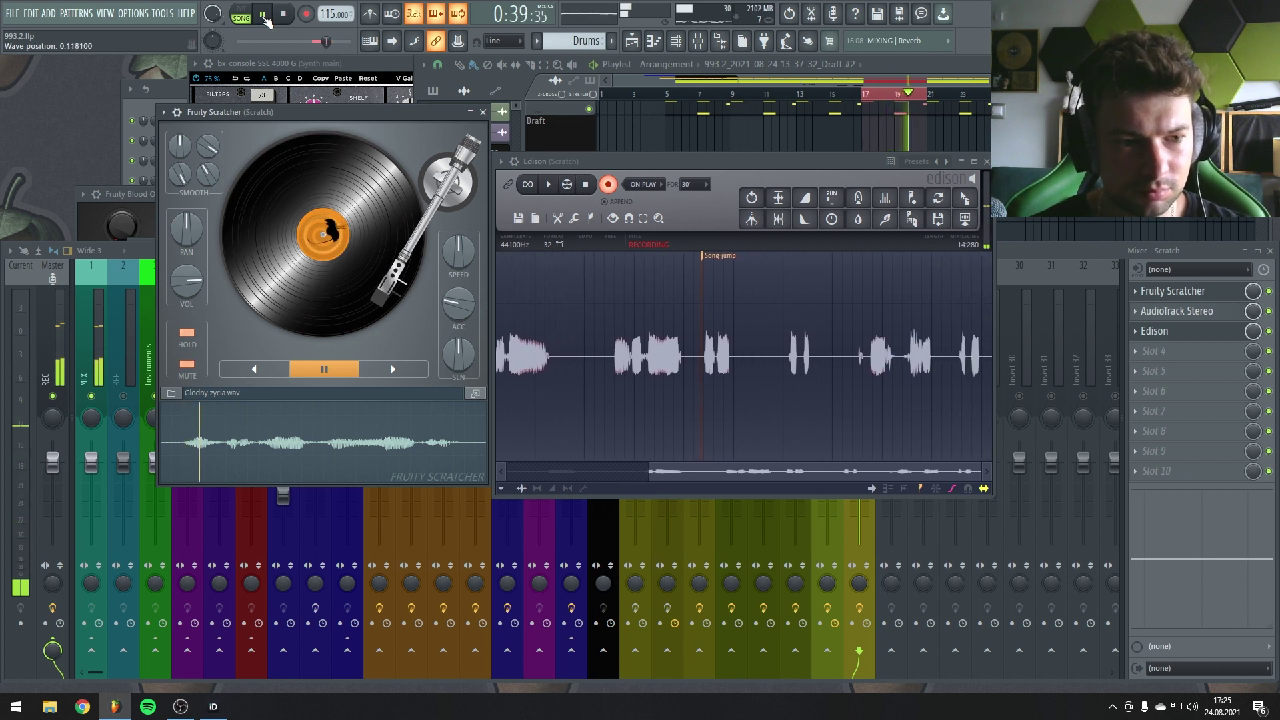
left_click(264, 18)
left_click_drag(667, 161, 295, 196)
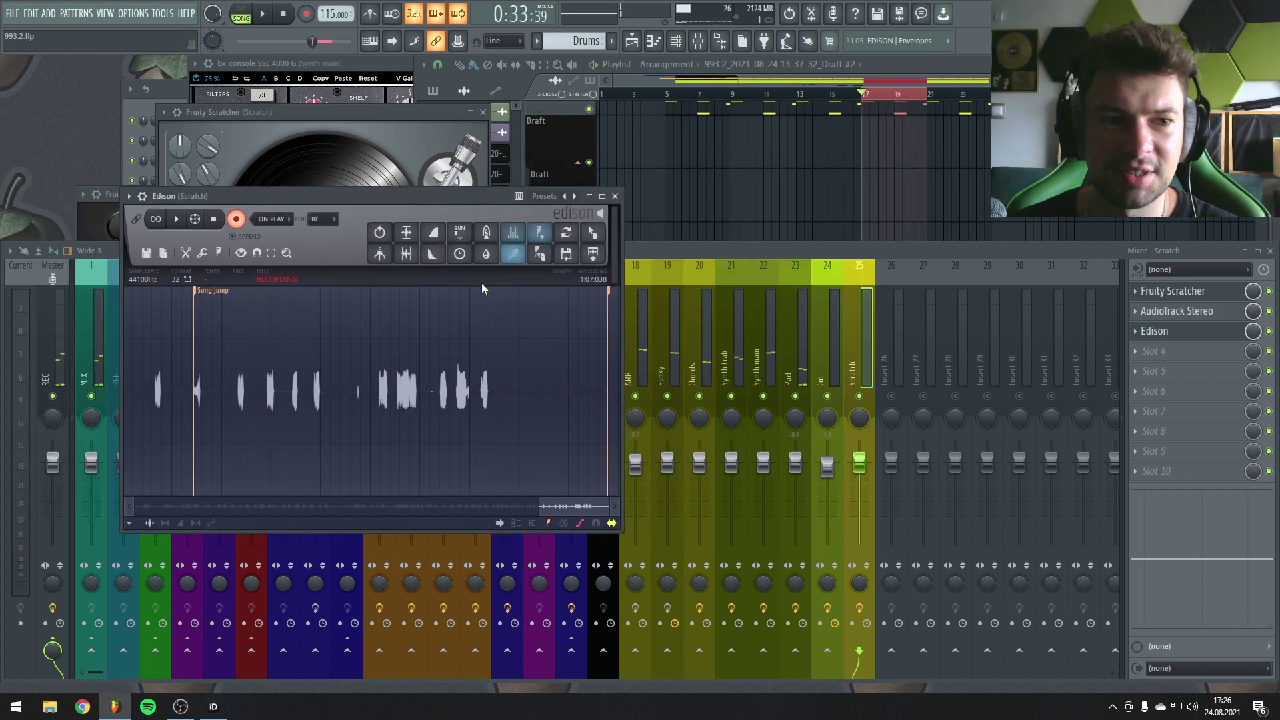
Step: Place the Edison recording in the playlist on the Draft track above Track 27, starting at bar 12, step 16
left_click_drag(553, 258, 862, 184)
scroll(763, 152, "down", 3)
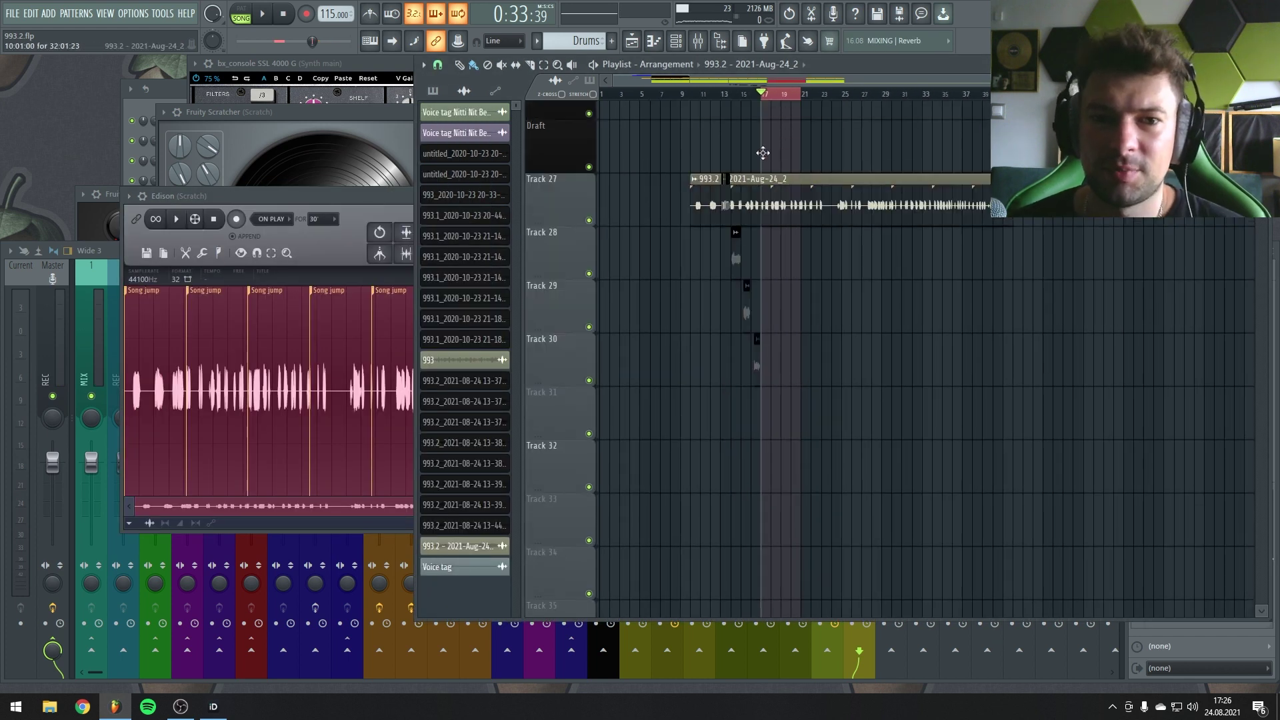
left_click_drag(763, 153, 786, 134)
scroll(727, 152, "up", 5)
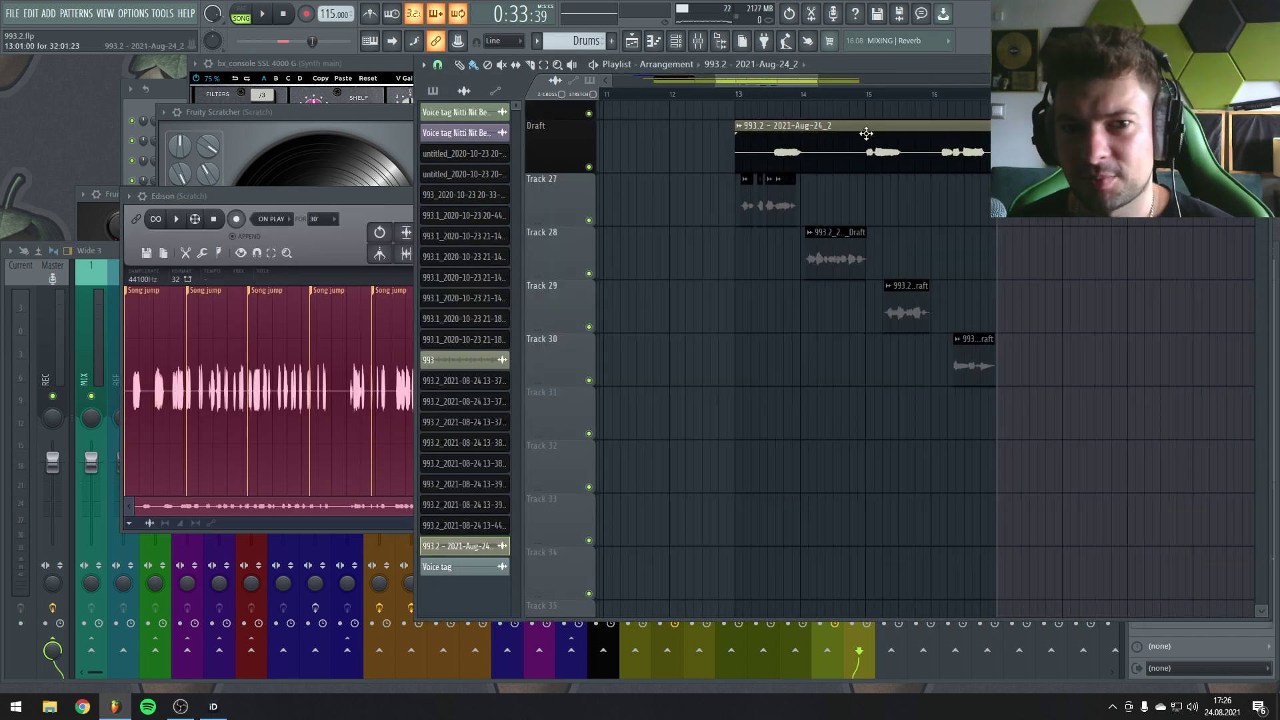
scroll(808, 132, "up", 3)
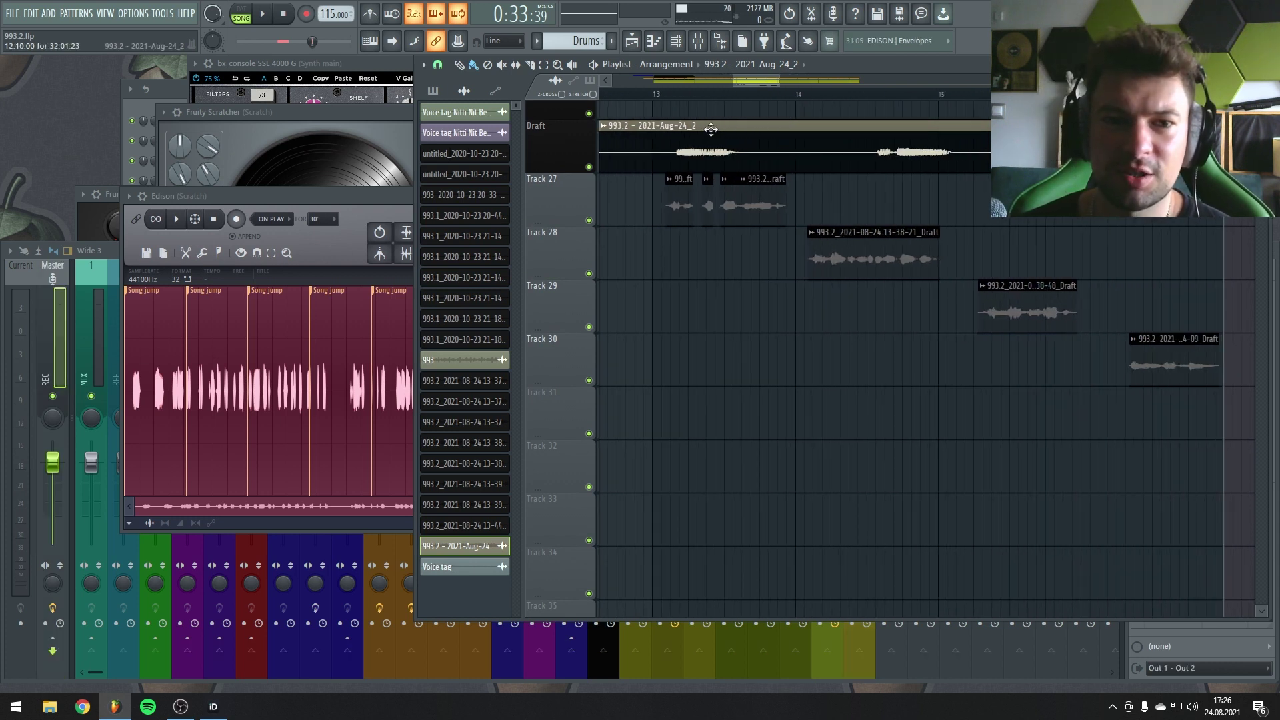
scroll(732, 116, "down", 5)
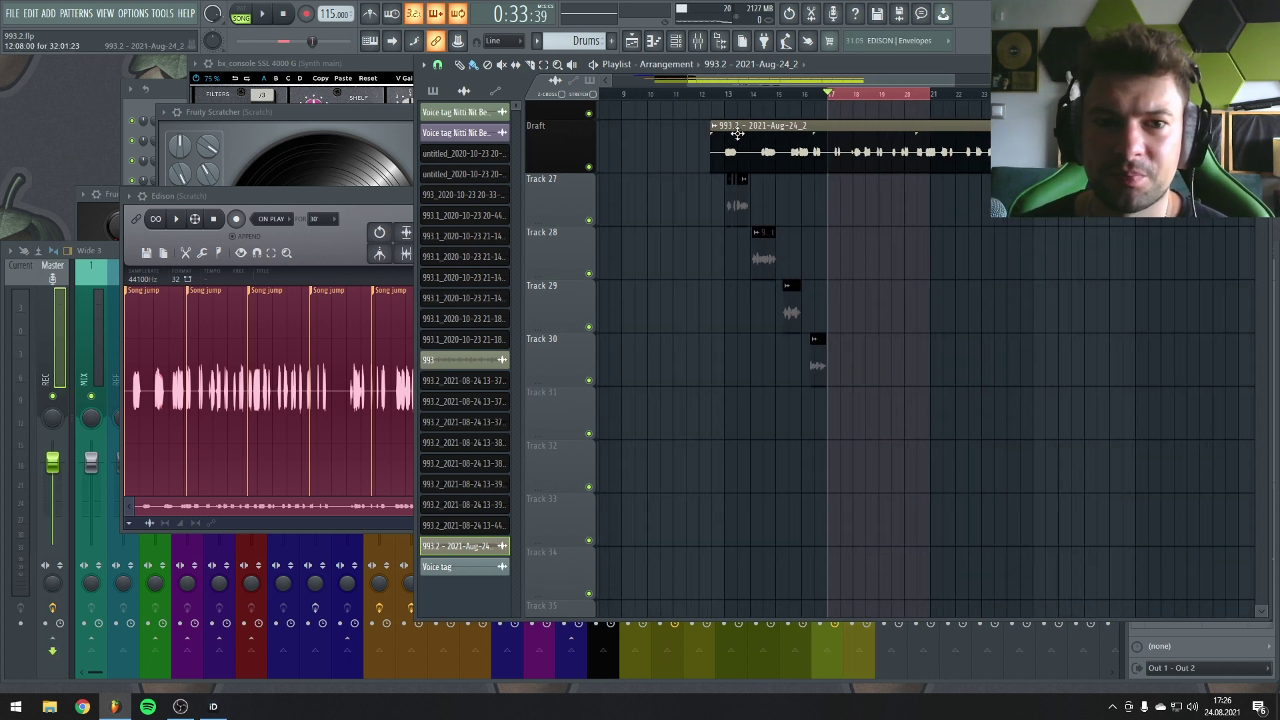
left_click_drag(737, 134, 750, 134)
Step: Play the scratch recording alongside the vocal clips, clear the loop range, and replay from bar 13
key("space")
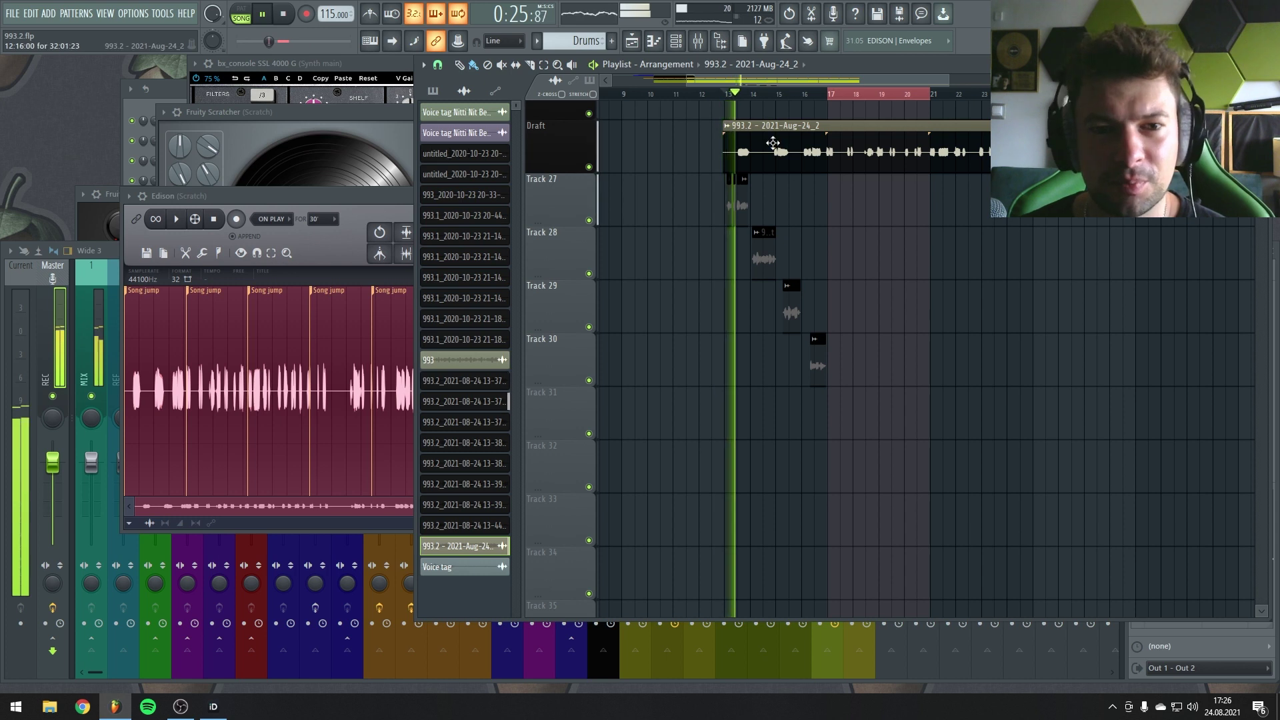
scroll(734, 172, "down", 3)
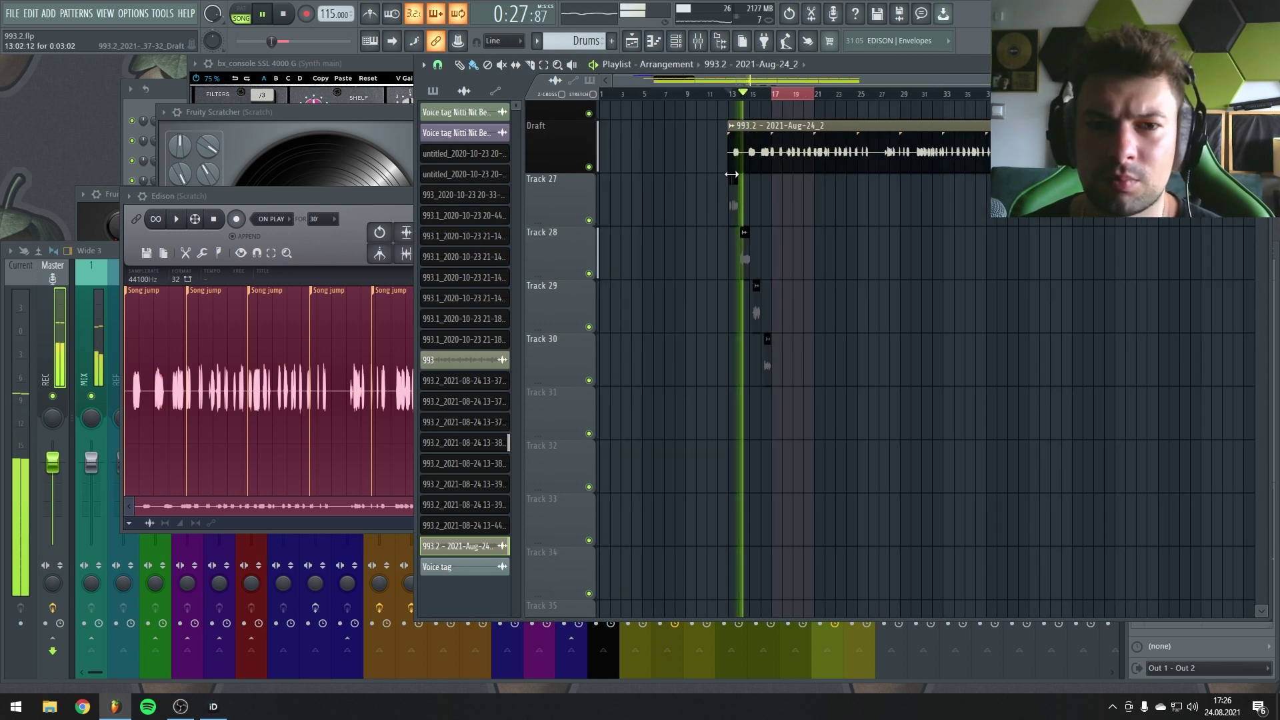
left_click(355, 196)
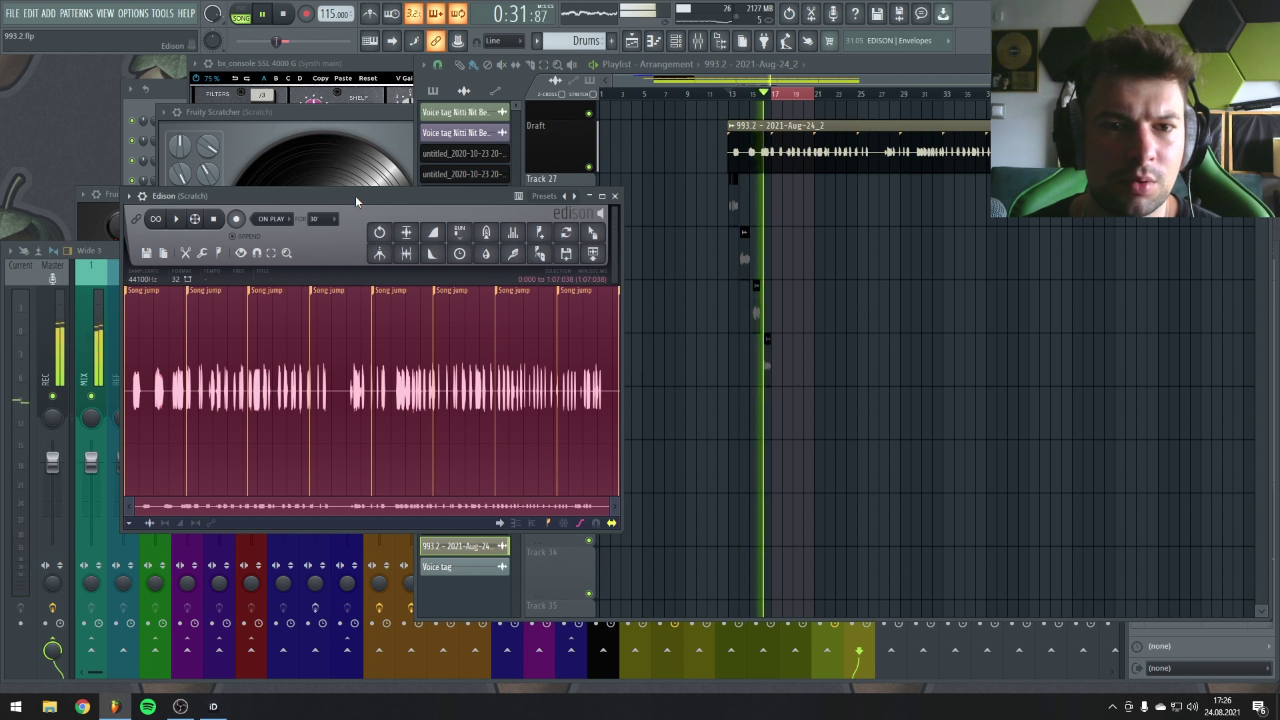
left_click(804, 94)
left_click(851, 94)
left_click(733, 94)
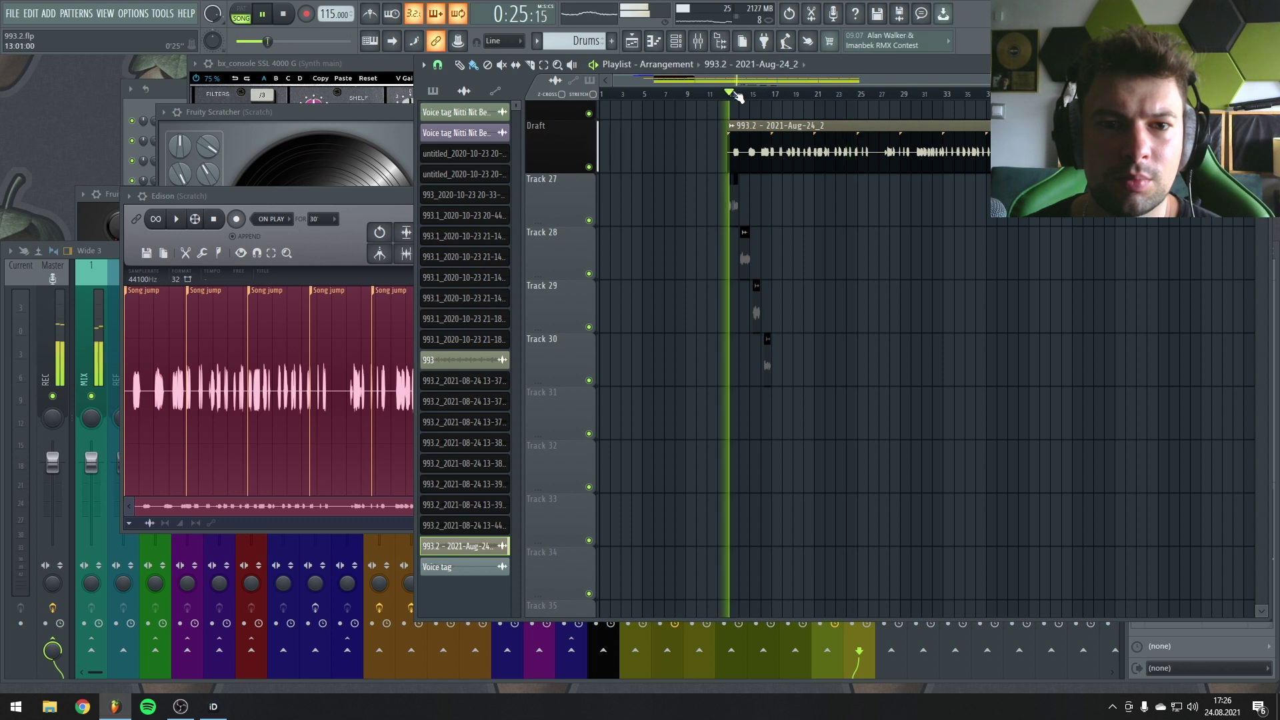
key("space")
Step: Move the scratch recording down to Track 31, below the vocal draft clips, with its start at bar 13
scroll(734, 146, "up", 5)
left_click_drag(733, 148, 736, 424)
scroll(737, 424, "up", 3)
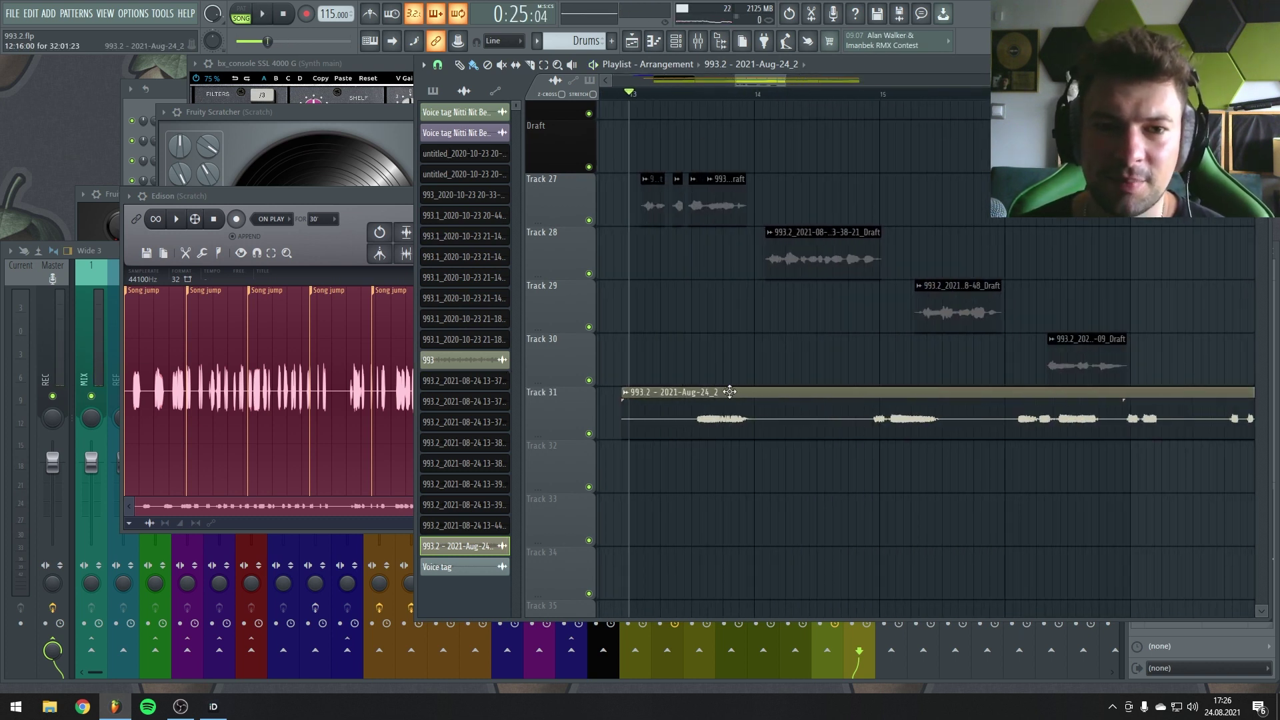
scroll(713, 347, "down", 1)
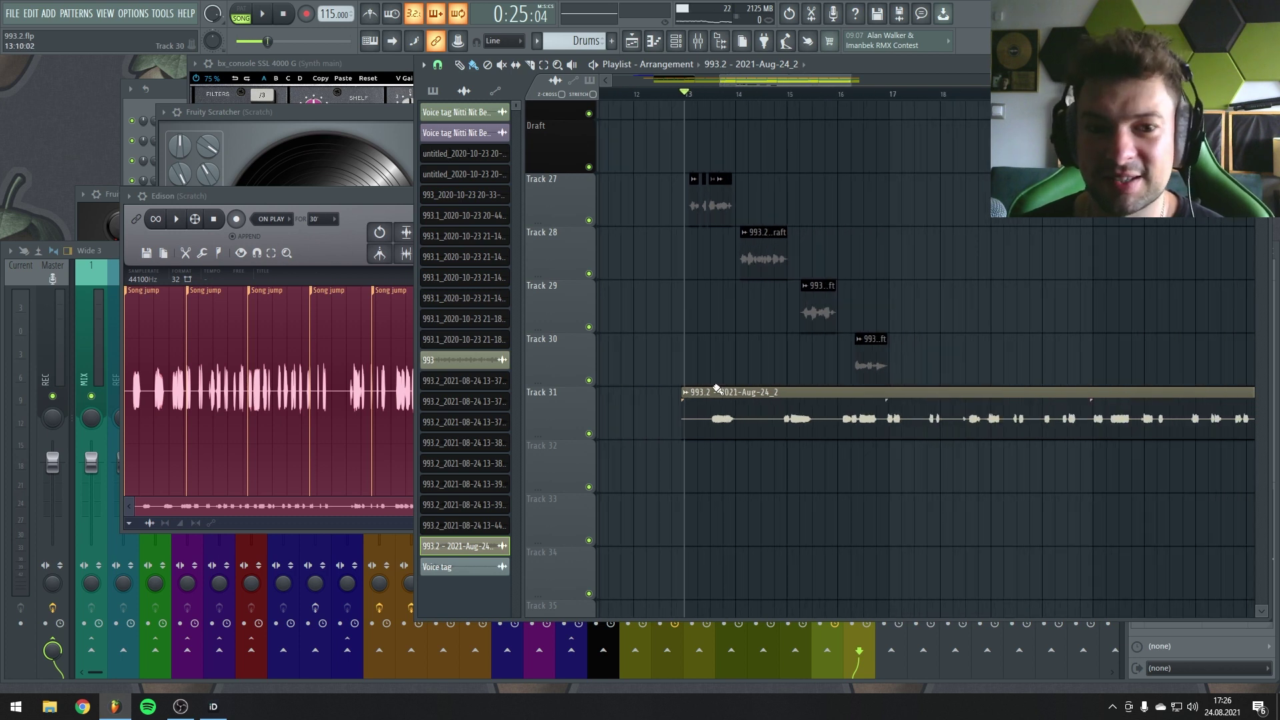
Step: Trim the beginning of the Track 31 scratch recording up to bar 17, step 13, while listening to it in playback
key("space")
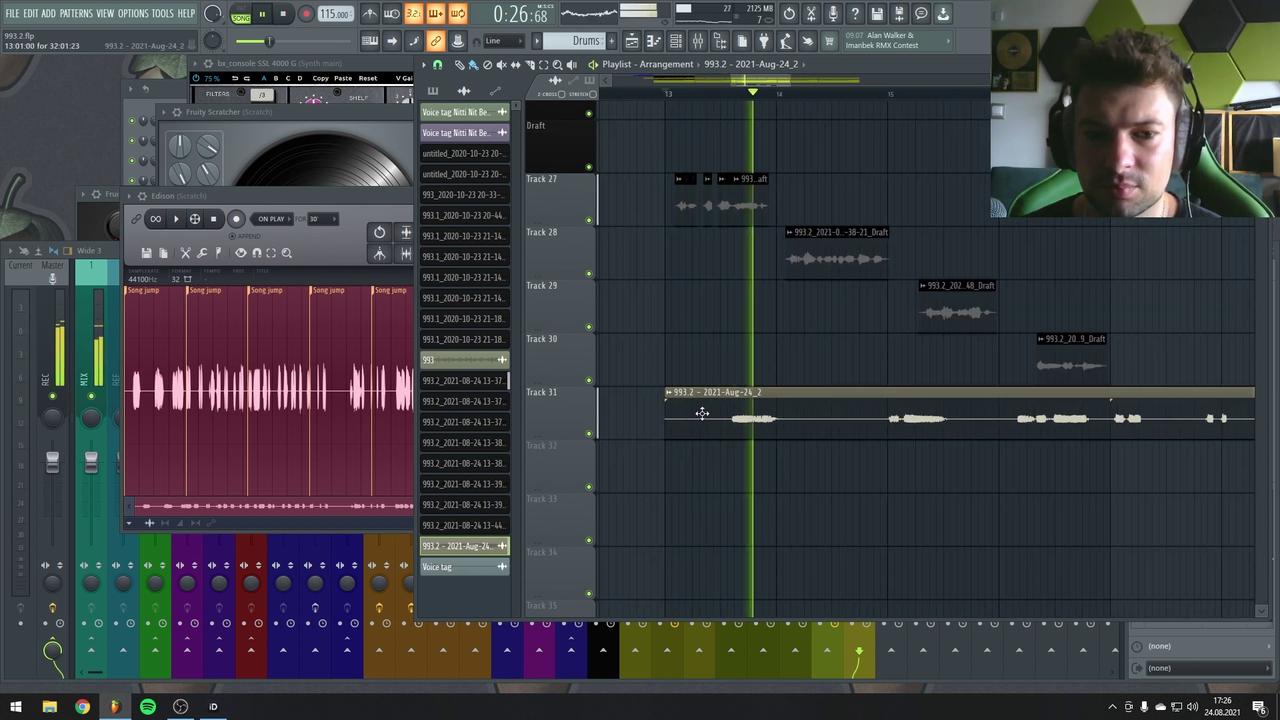
scroll(737, 418, "down", 2)
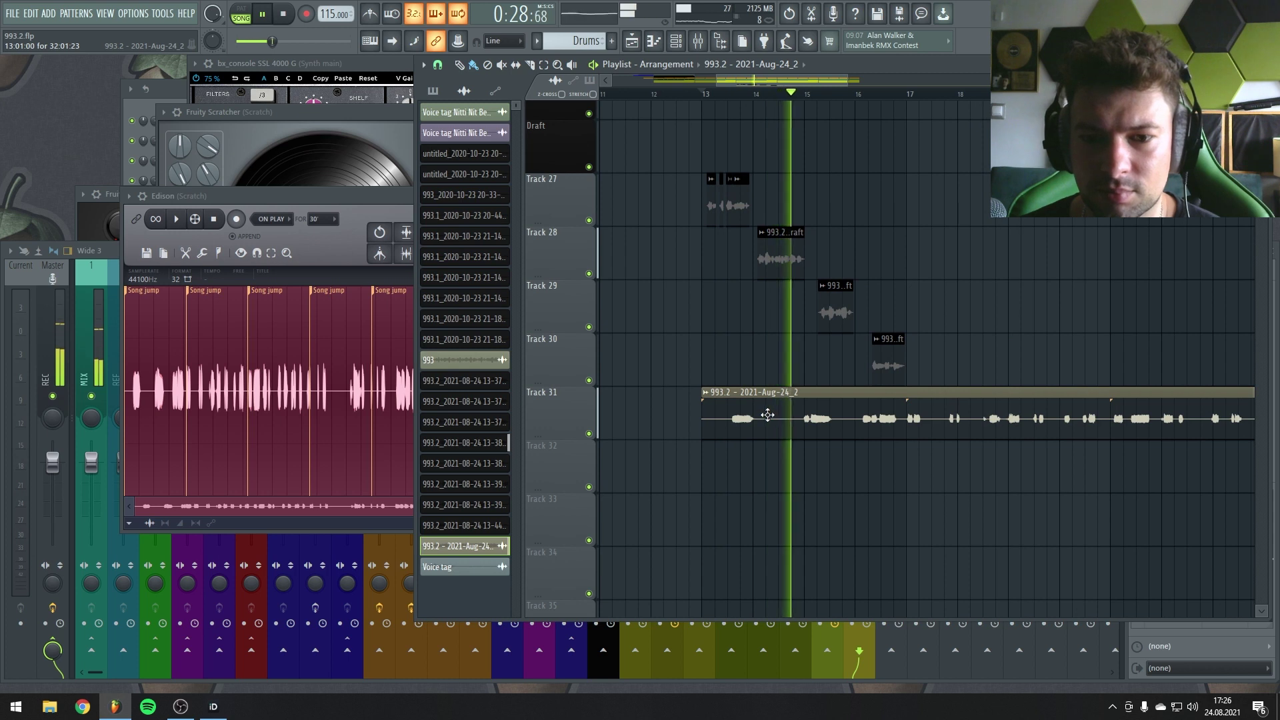
scroll(737, 418, "down", 2)
left_click_drag(716, 413, 777, 415)
scroll(827, 422, "up", 1)
scroll(827, 421, "up", 2)
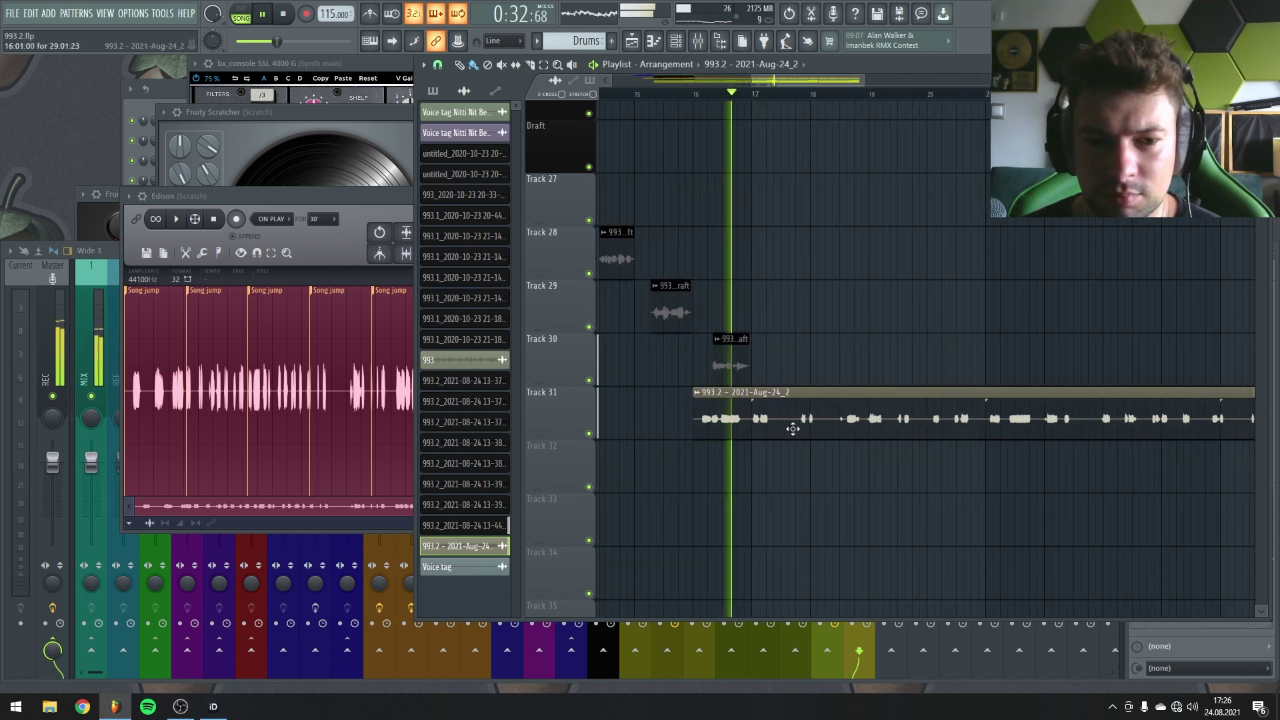
left_click_drag(696, 418, 802, 423)
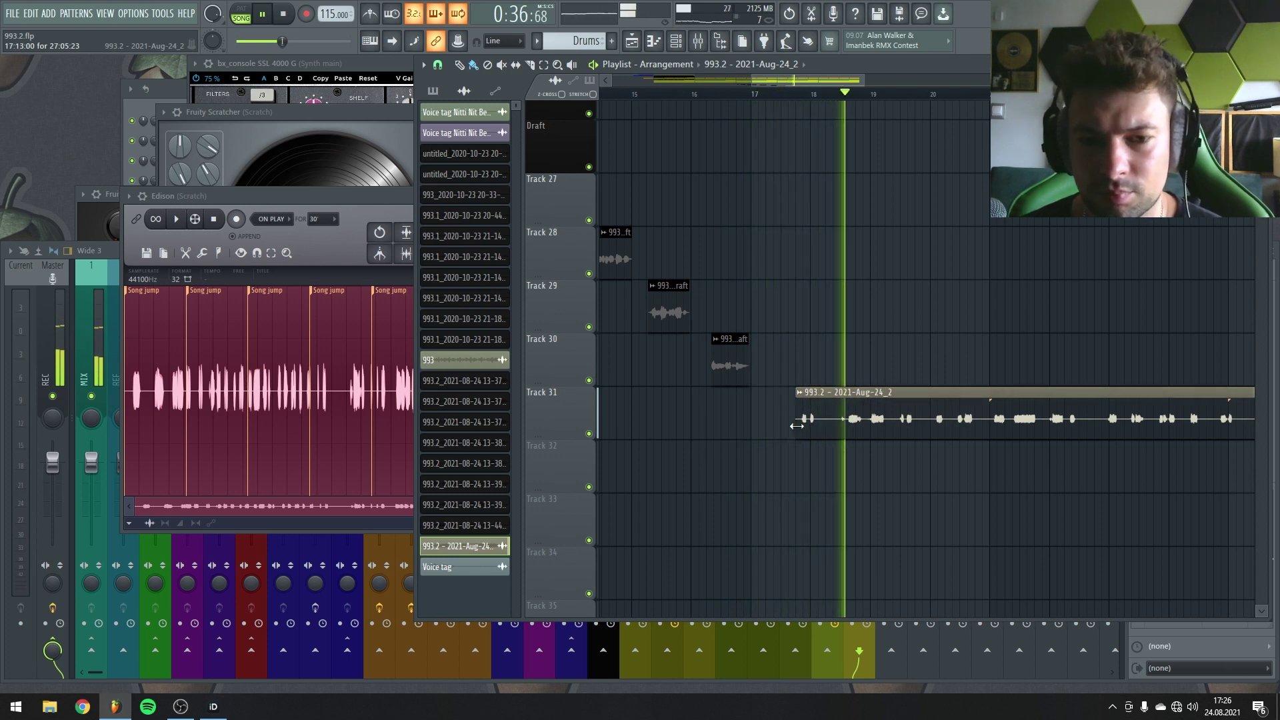
Step: Cut the Track 31 scratch recording into separate sounds around bars 18 and 19, remove the silence between them, and replay from bar 18
left_click(827, 406)
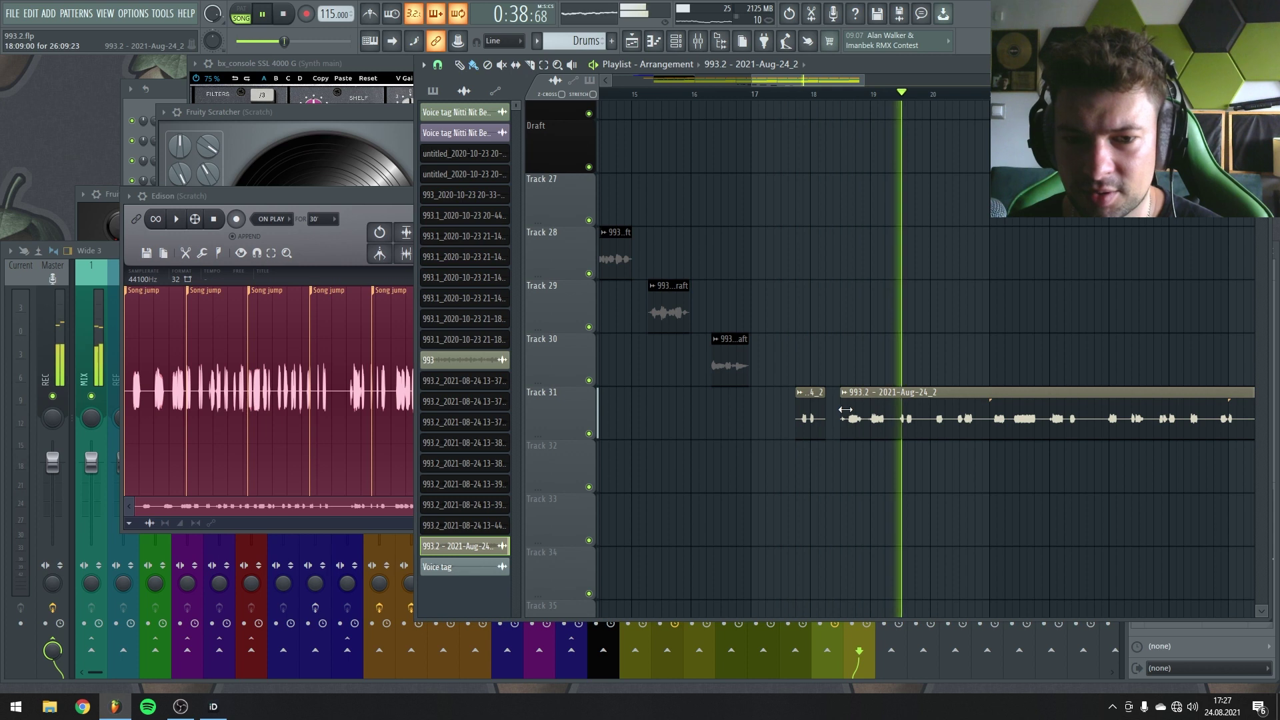
left_click_drag(827, 406, 895, 422)
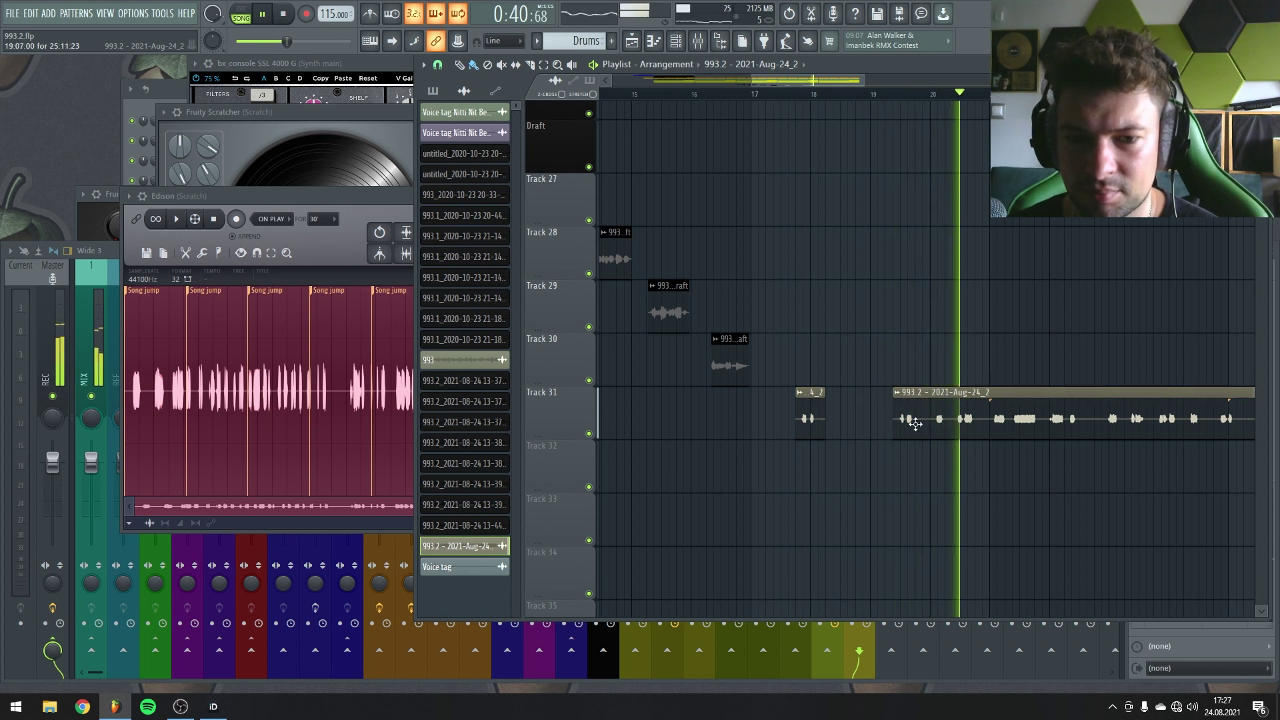
left_click(916, 408)
key("space")
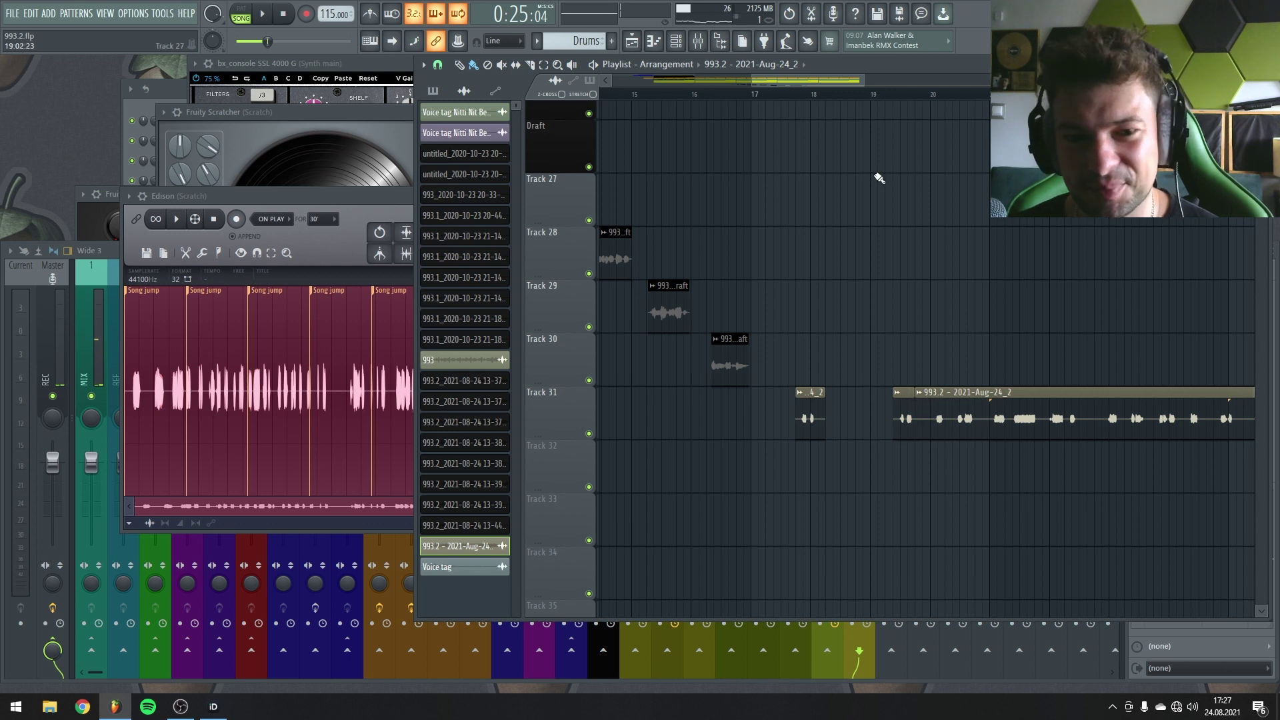
left_click(809, 95)
key("space")
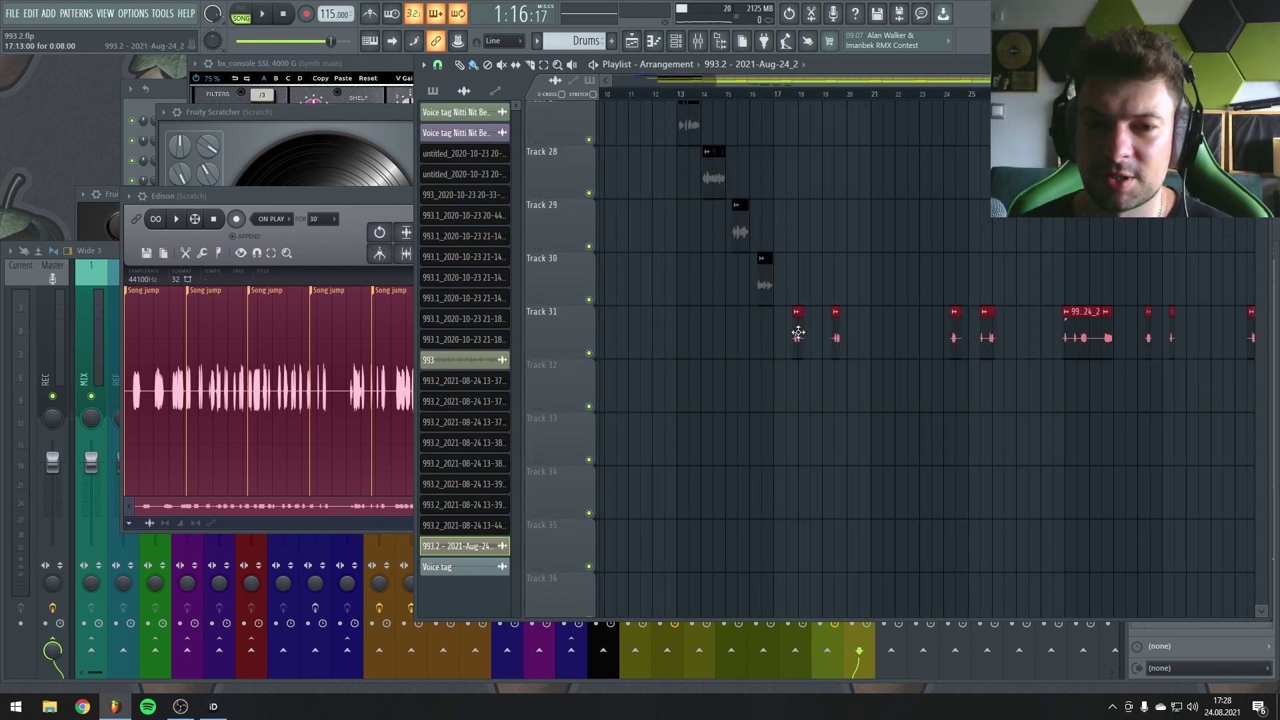
Step: Move the selected scratch clips on Track 31 earlier so the group starts around bar 13, and play them from just before it
scroll(805, 332, "up", 3)
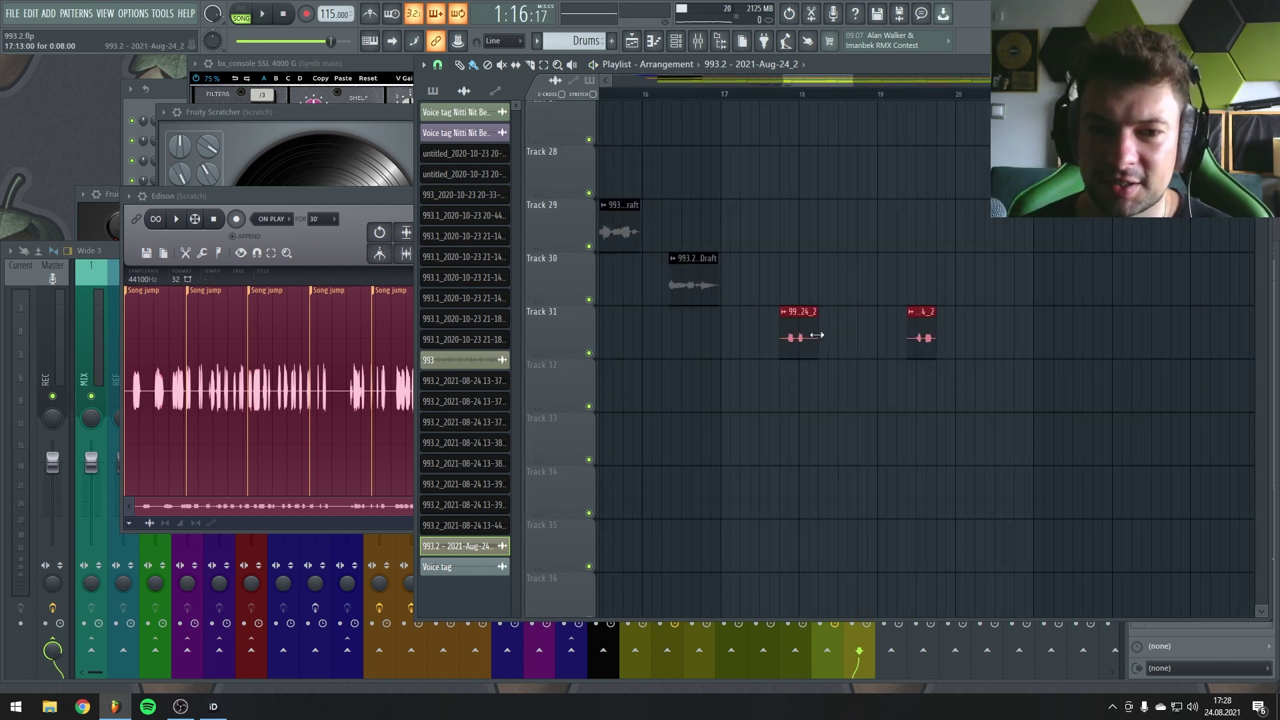
scroll(805, 332, "up", 1)
scroll(820, 337, "down", 4)
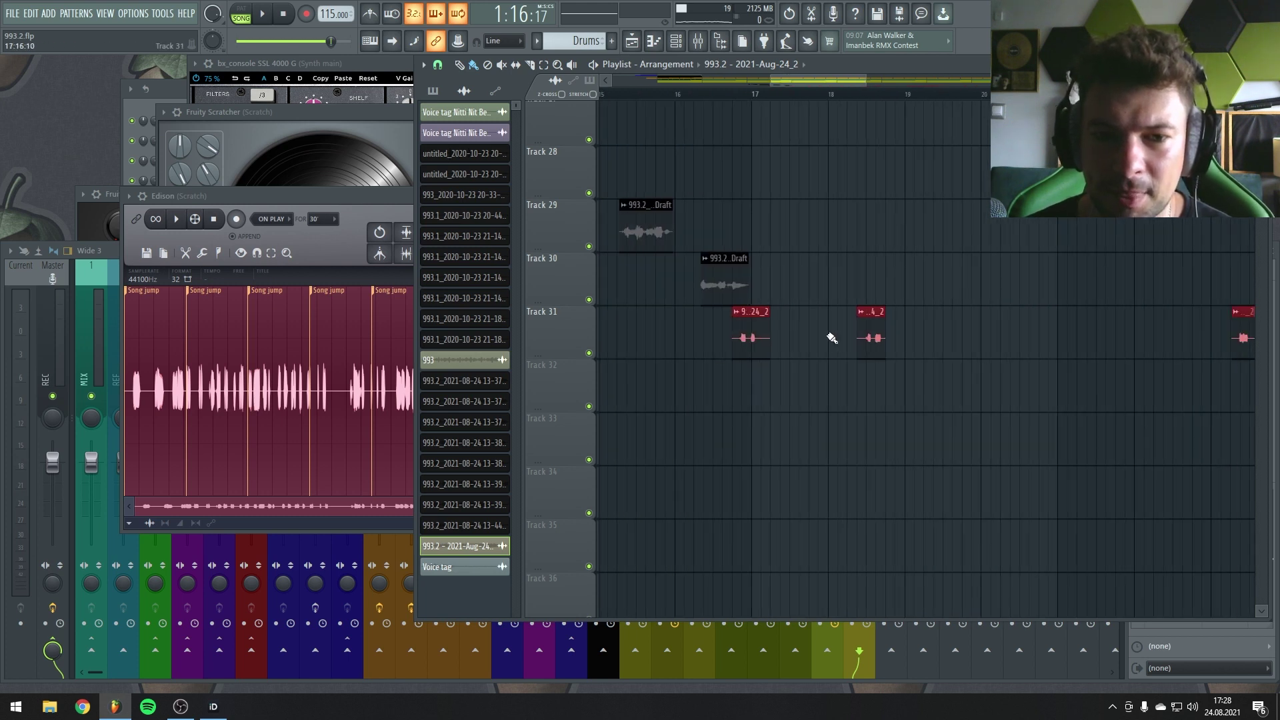
left_click_drag(781, 325, 670, 329)
left_click(641, 98)
key("space")
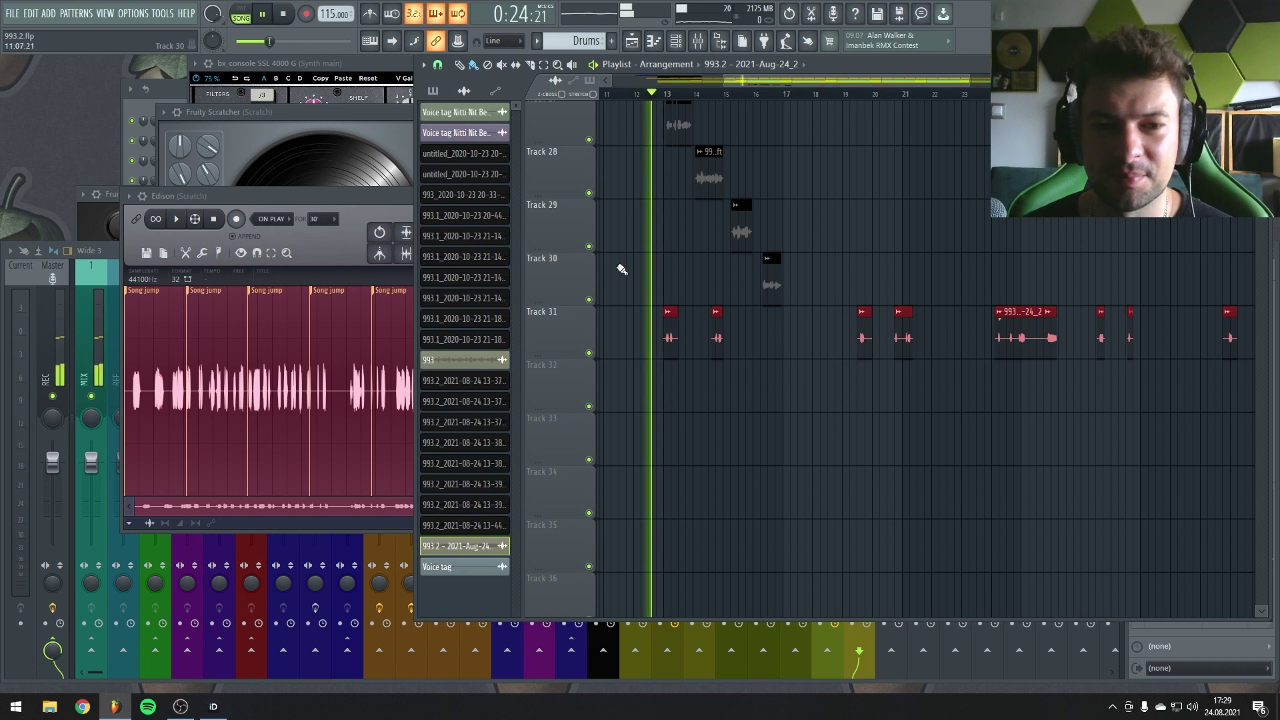
Step: Nudge the selected scratch clips earlier during playback until the first one starts at bar 12, step 13
scroll(718, 318, "up", 4)
left_click_drag(849, 348, 835, 336)
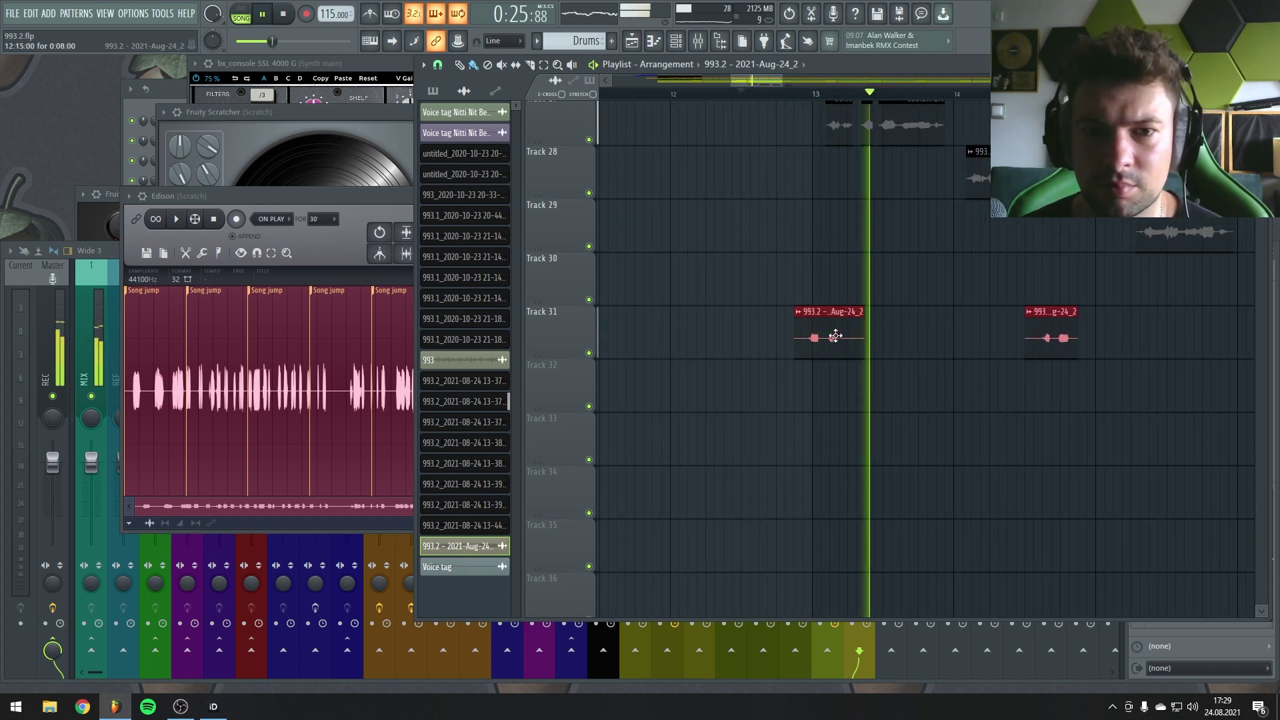
scroll(839, 321, "up", 2)
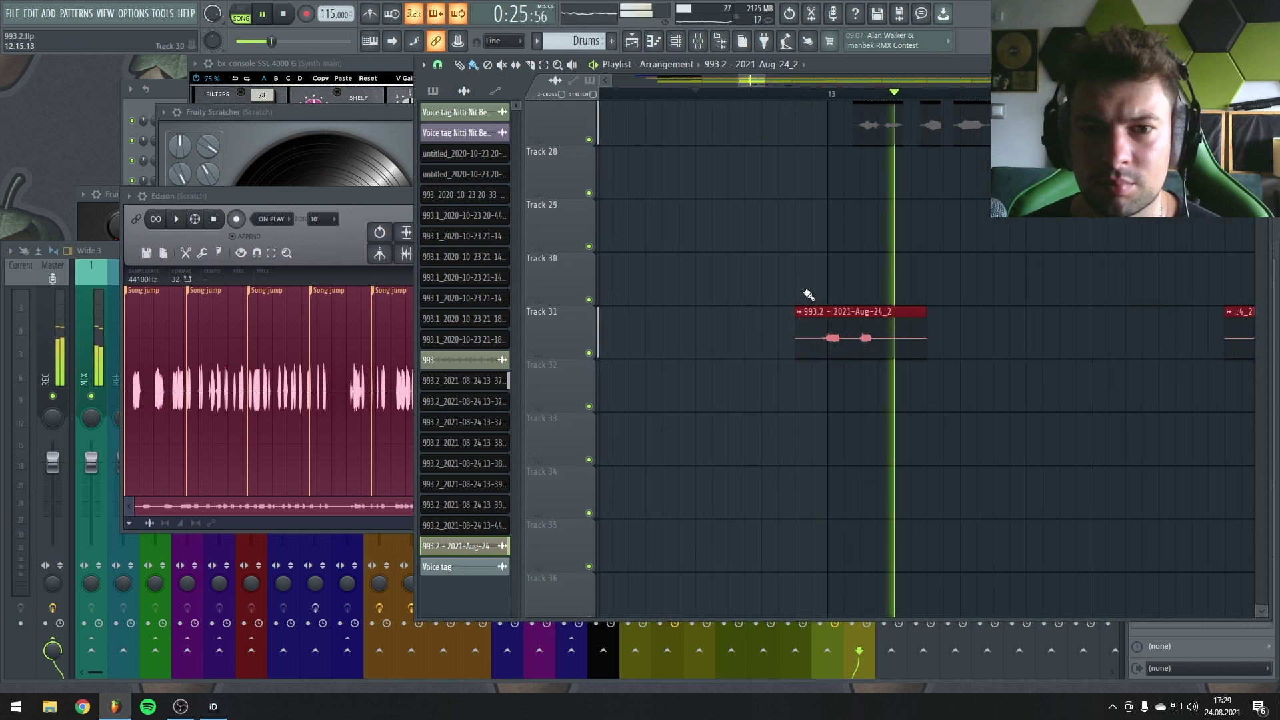
left_click_drag(839, 323, 831, 329)
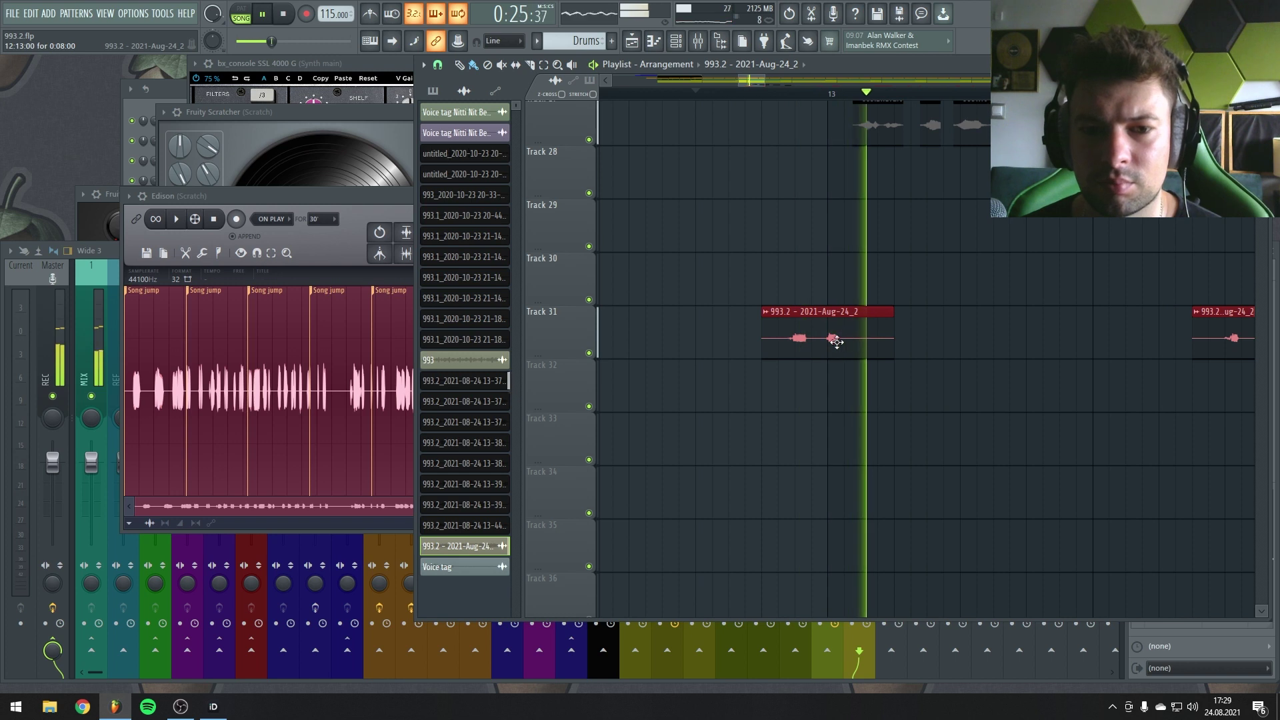
key("space")
Step: Split the first scratch clip between its two sounds, close the silent gap so the pieces meet at bar 13, and replay
scroll(820, 334, "up", 3)
scroll(819, 334, "up", 2)
key("c")
left_click_drag(814, 341, 859, 331)
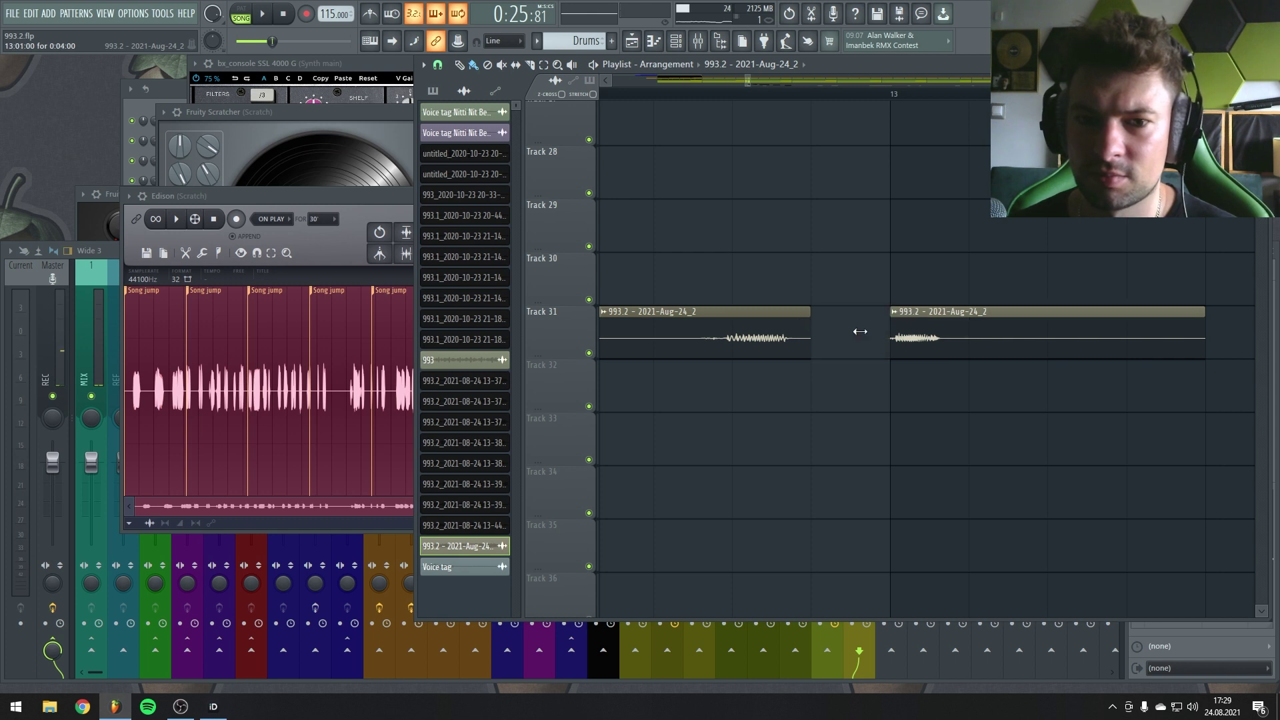
left_click_drag(783, 336, 861, 337)
key("space")
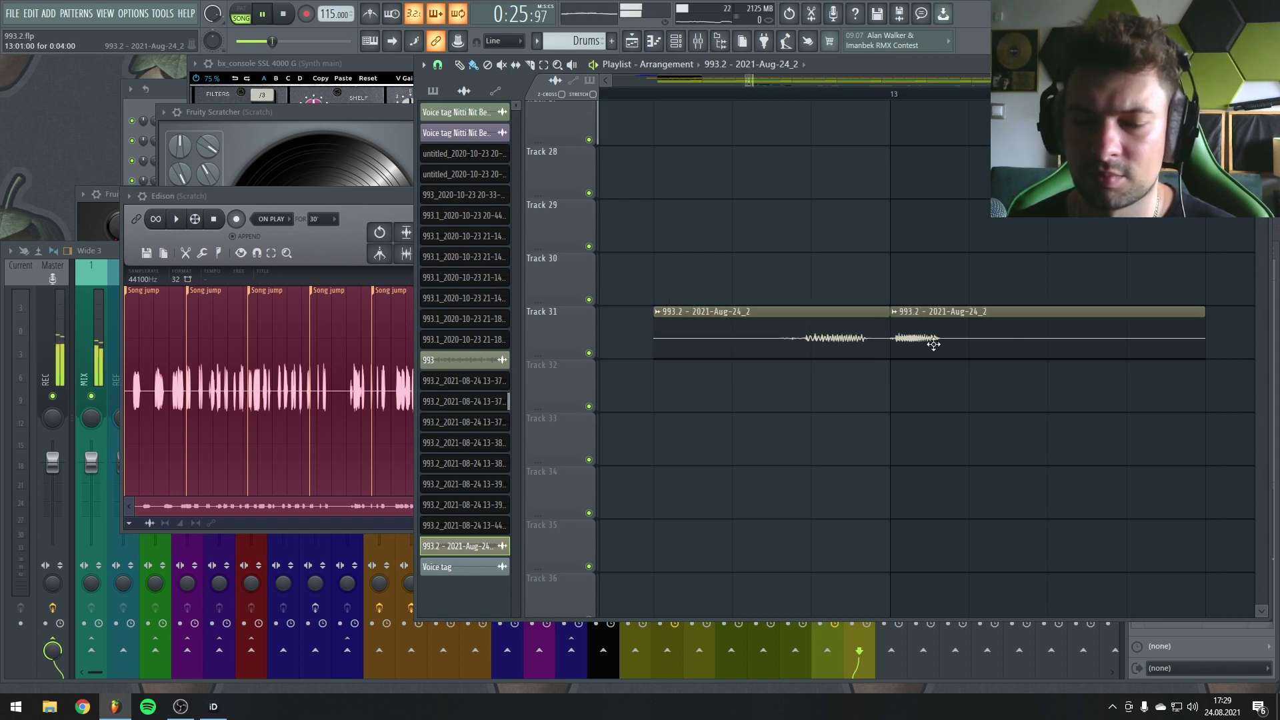
left_click(730, 97)
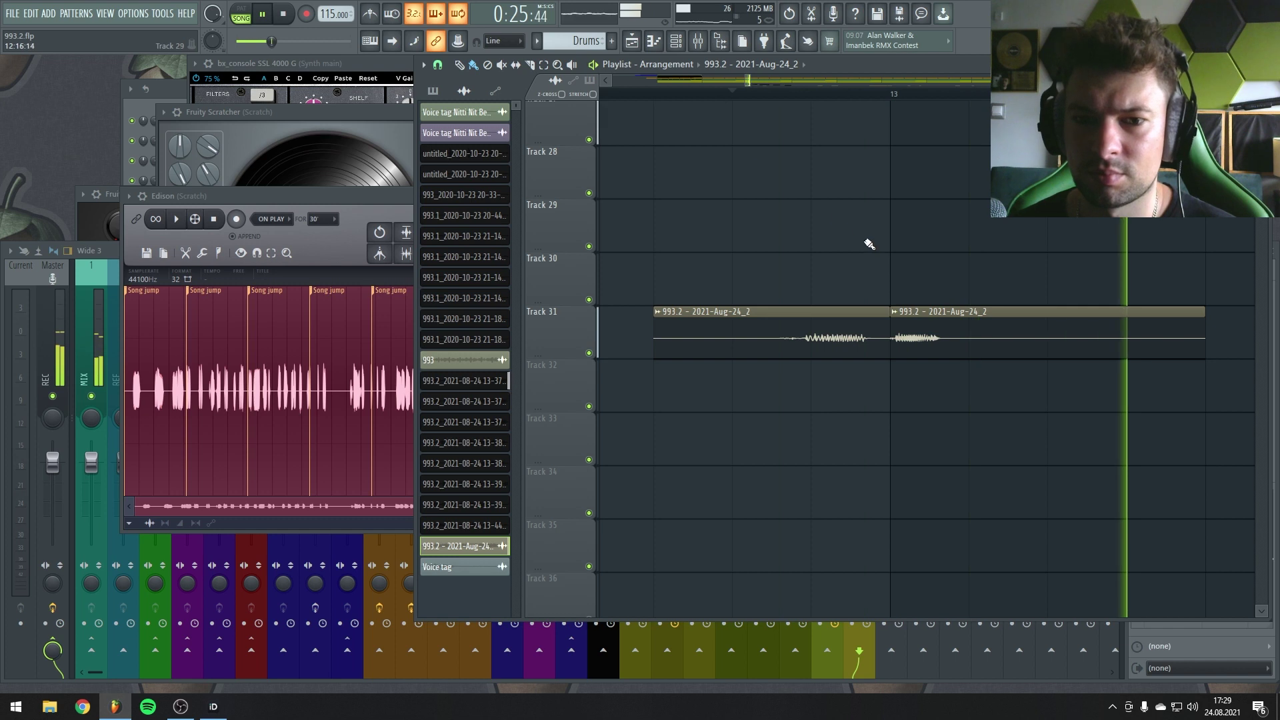
Step: Select both pieces of the first scratch clip and try shifting and trimming them around bar 13 while replaying
scroll(920, 313, "down", 2)
left_click_drag(920, 313, 815, 343)
key("space")
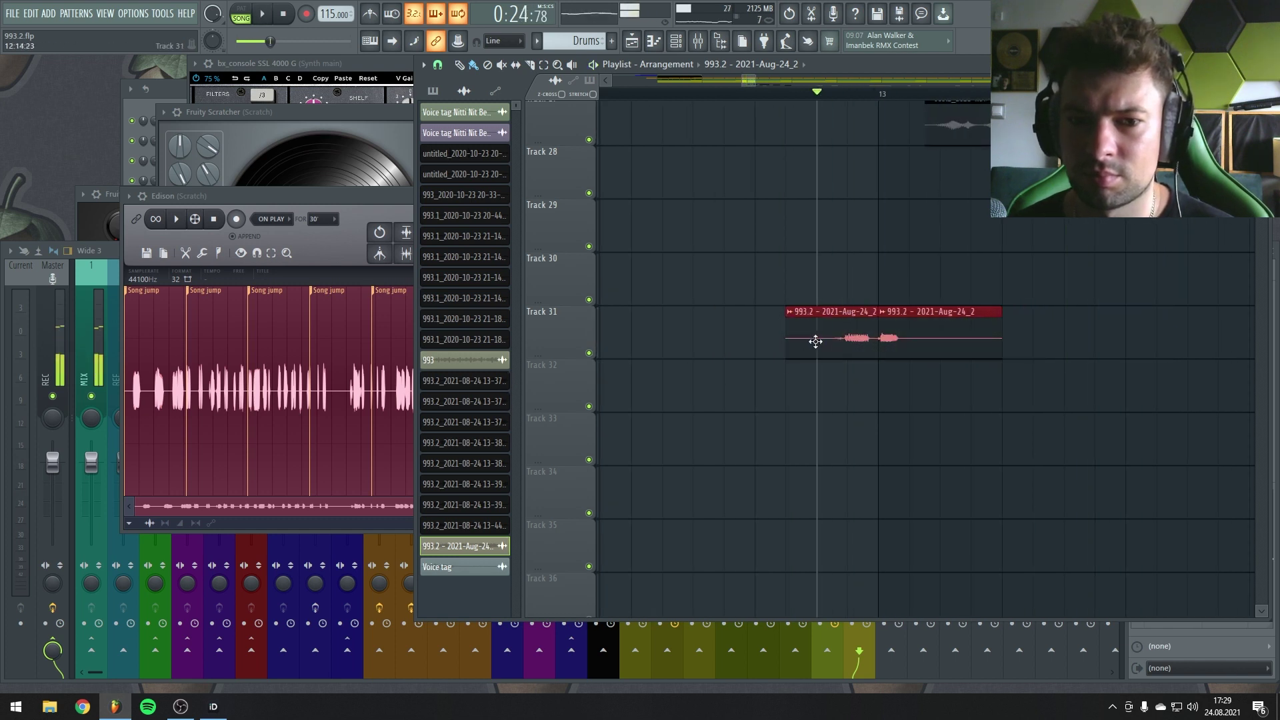
key("space")
key("space")
key("space")
left_click_drag(818, 327, 850, 330)
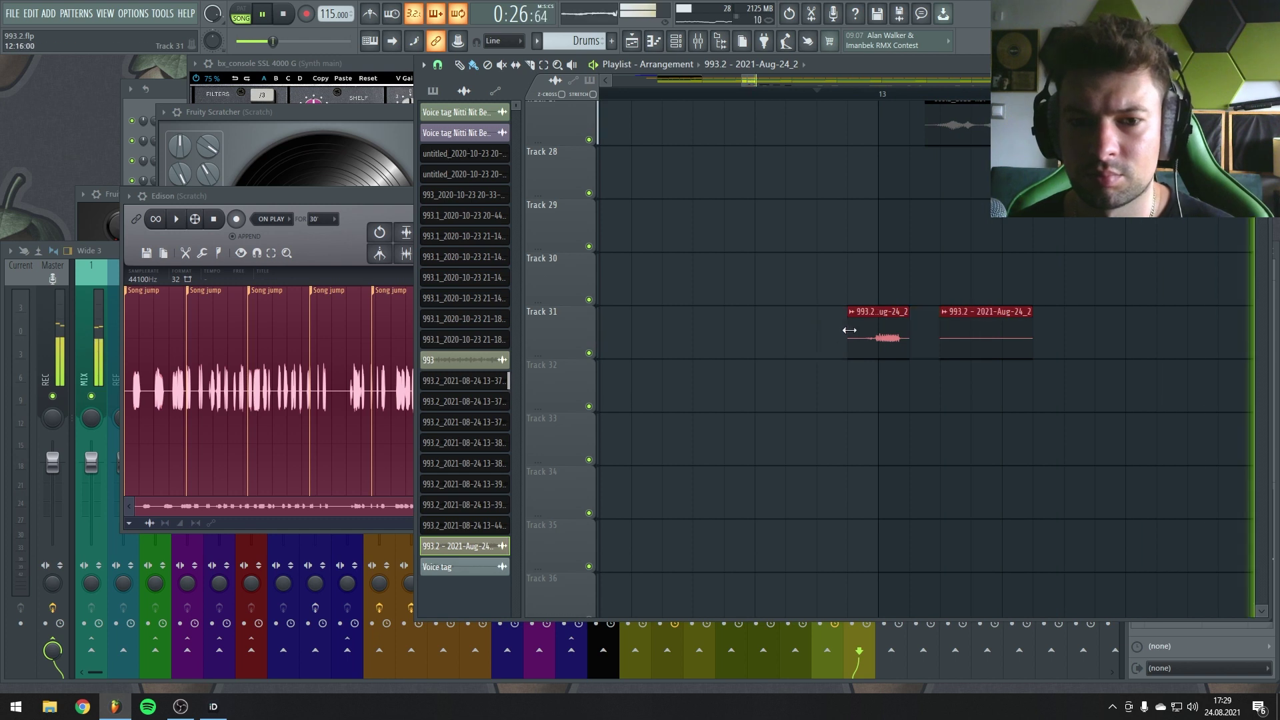
key("space")
Step: Replay the section from bar 11 and delete the two short scratch pieces at bar 13 on Track 31
scroll(800, 343, "down", 3)
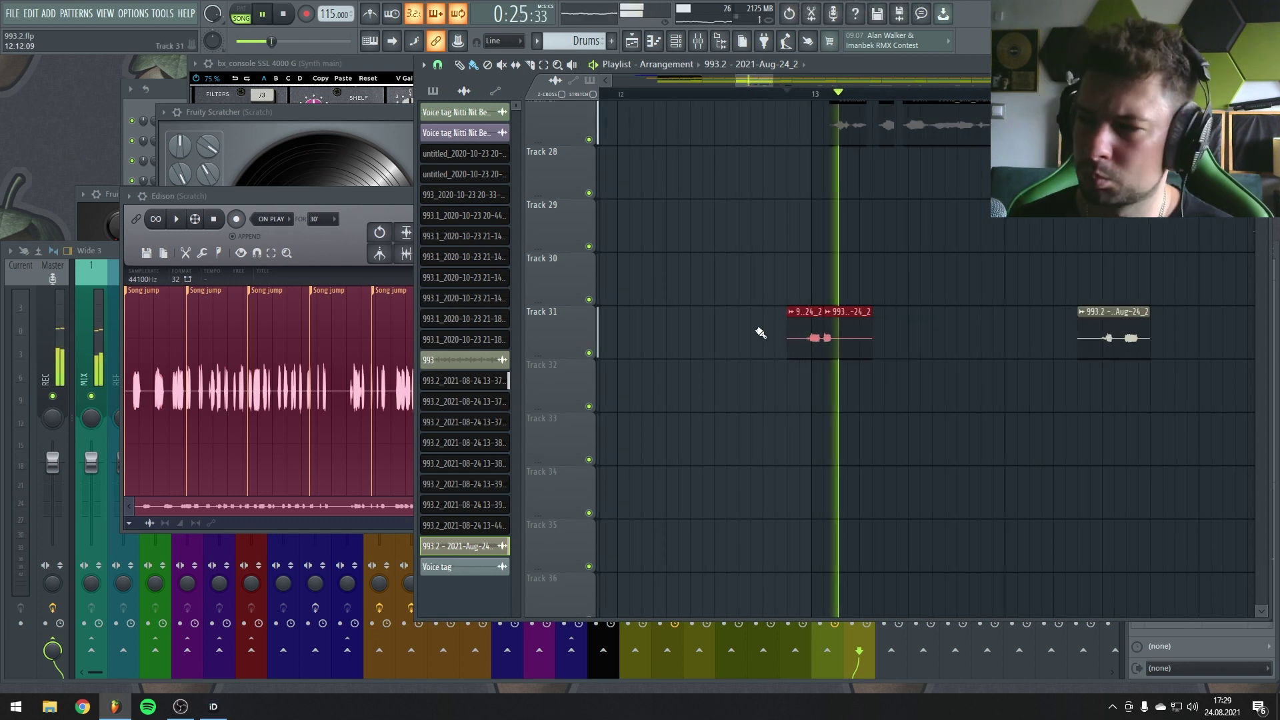
scroll(747, 333, "down", 3)
left_click(677, 94)
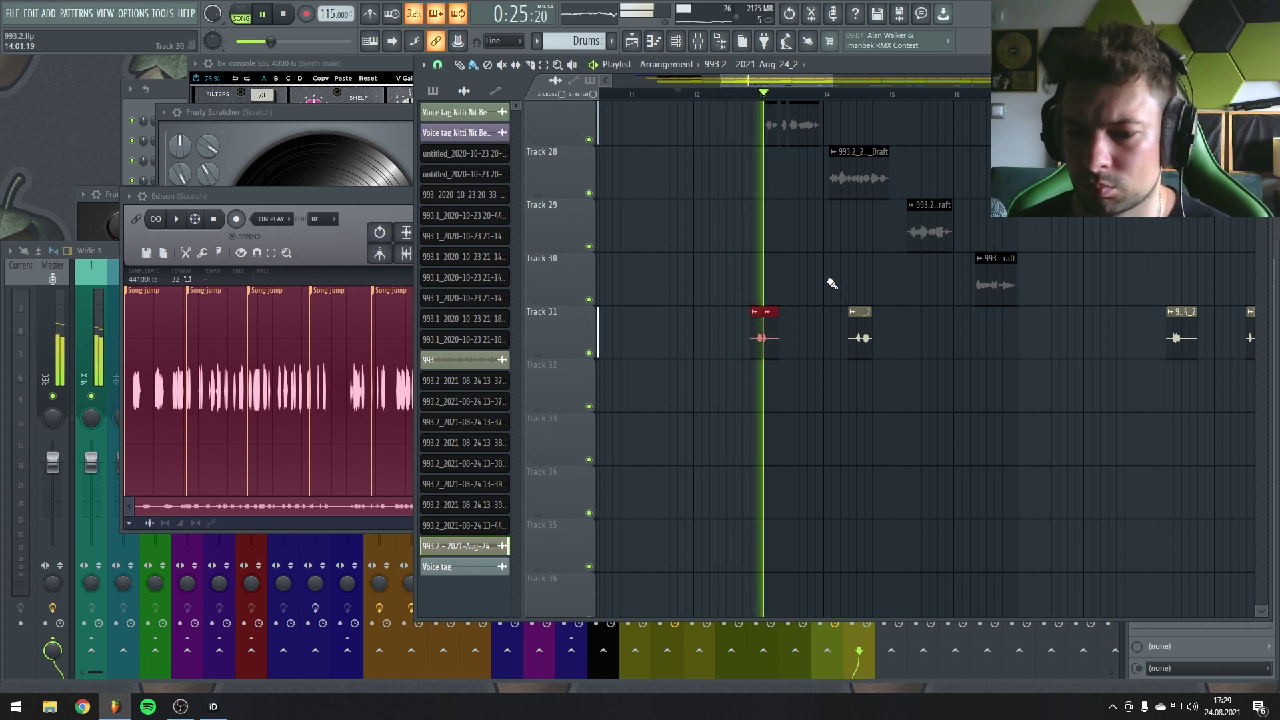
right_click(762, 336)
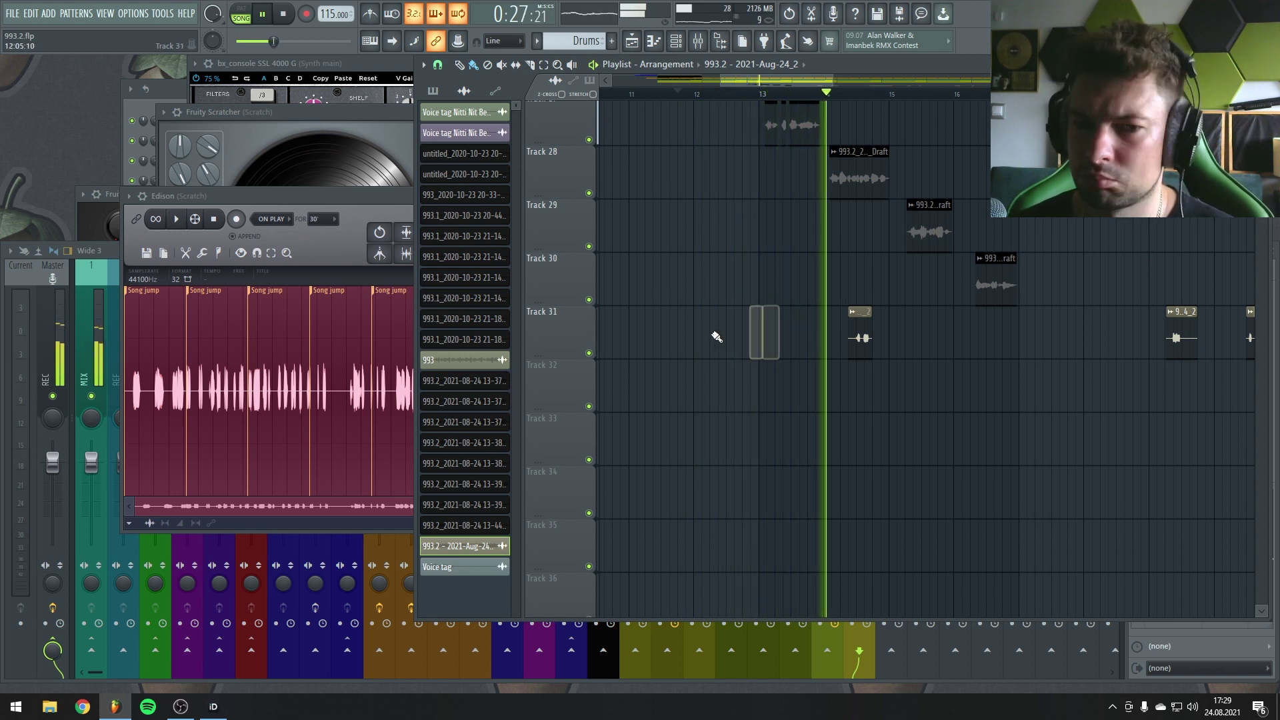
Step: Move a later scratch clip on Track 31 earlier, closer to the vocal drafts, and stop playback after listening
scroll(890, 353, "down", 3)
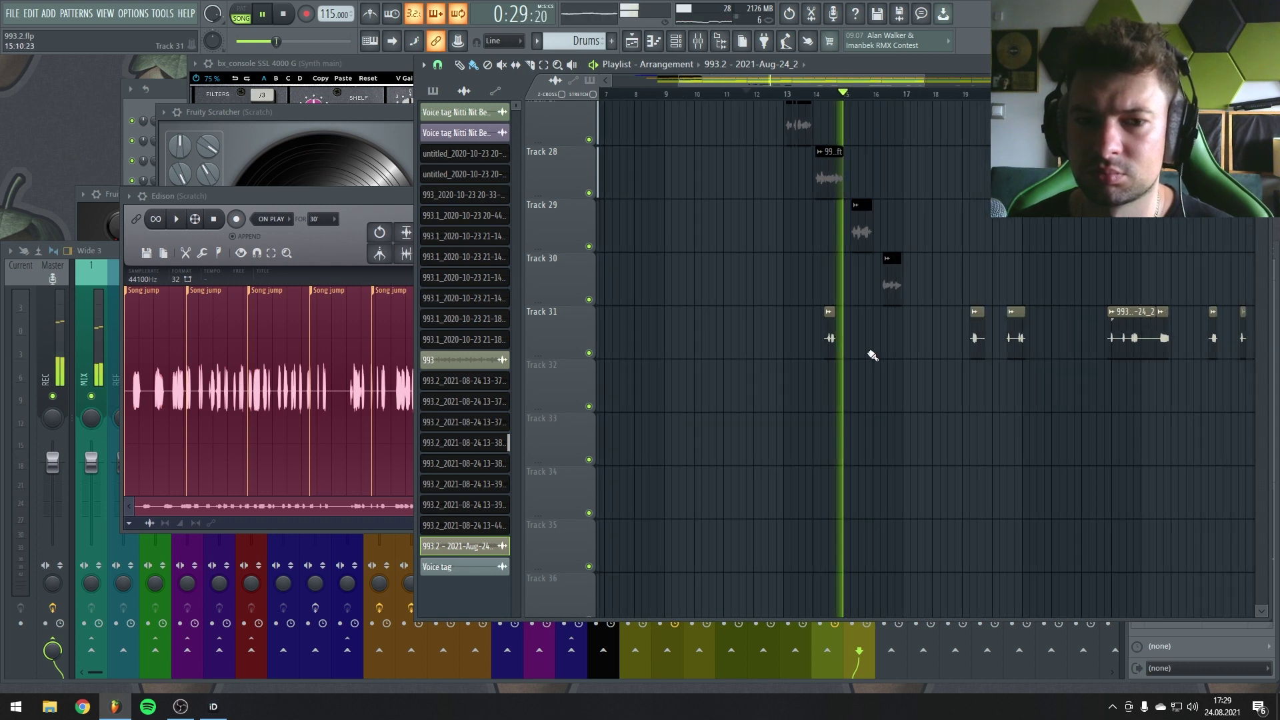
scroll(936, 334, "up", 2)
left_click_drag(992, 337, 893, 344)
key("space")
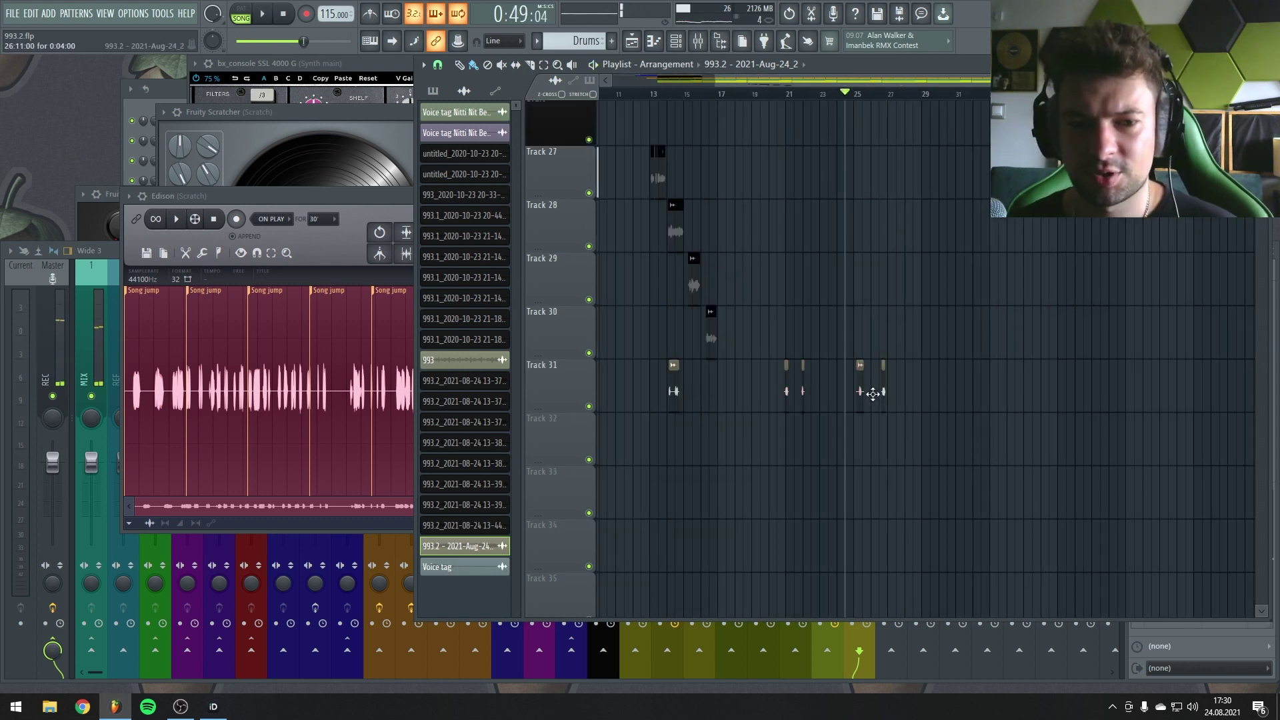
Step: Nudge the short Track 31 scratch clip to start at 12:15:09, just before bar 13, replaying it against the vocal drafts
scroll(654, 386, "up", 9)
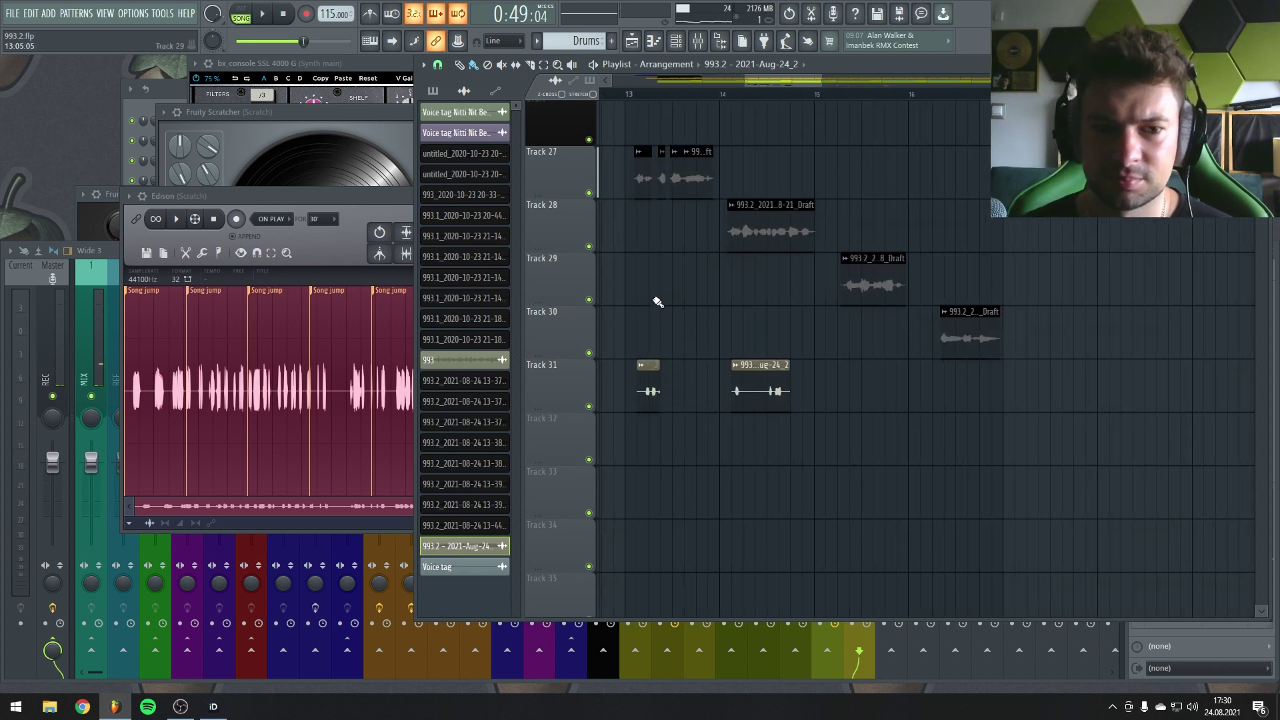
left_click(689, 100)
key("space")
left_click_drag(727, 387, 712, 388)
left_click(642, 99)
key("space")
scroll(655, 400, "up", 3)
left_click_drag(698, 407, 735, 400)
key("space")
key("space")
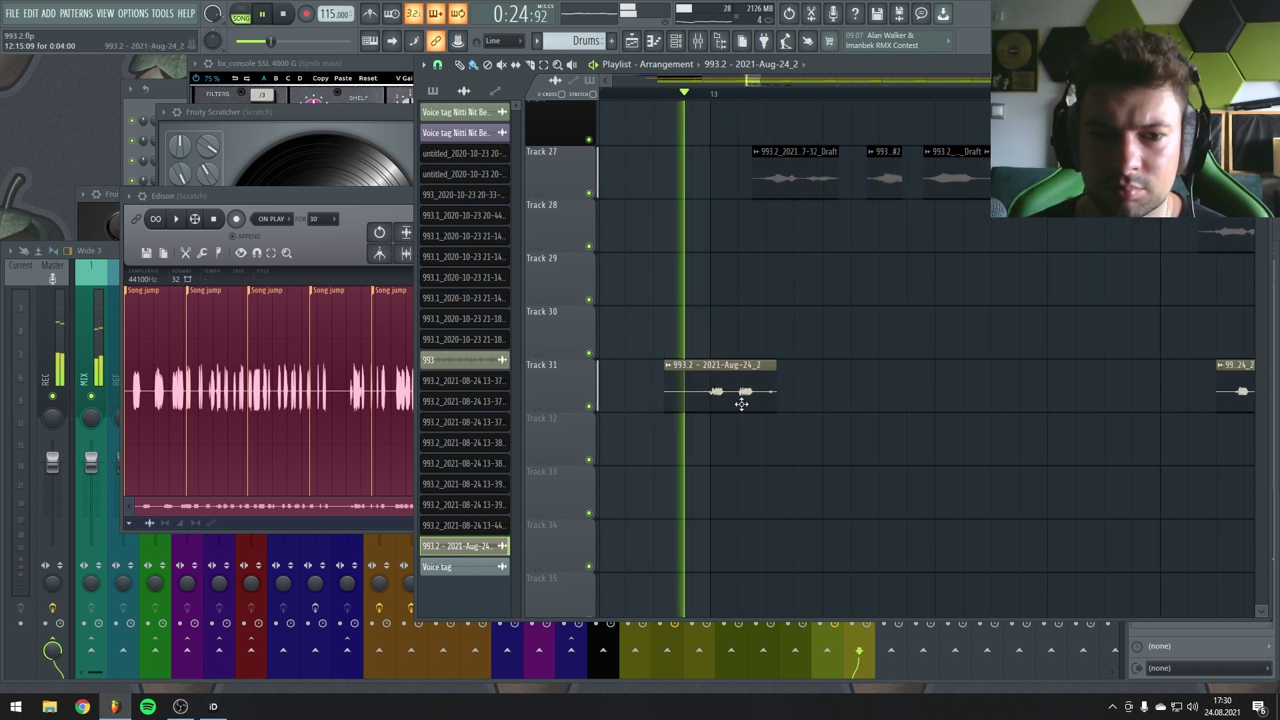
scroll(860, 380, "down", 3)
key("space")
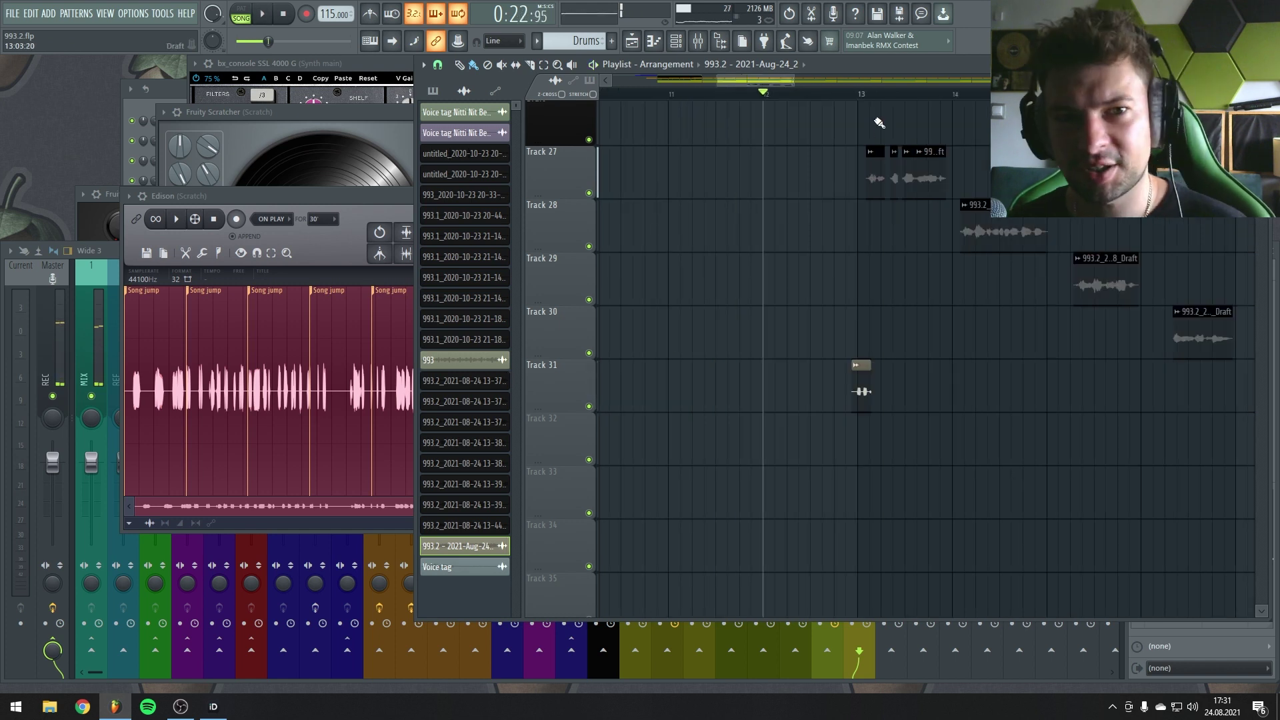
Step: Audition Glodny zycia.wav in Fruity Scratcher, then record a new scratch take into Edison over the loop starting at bar 17
scroll(740, 303, "down", 5)
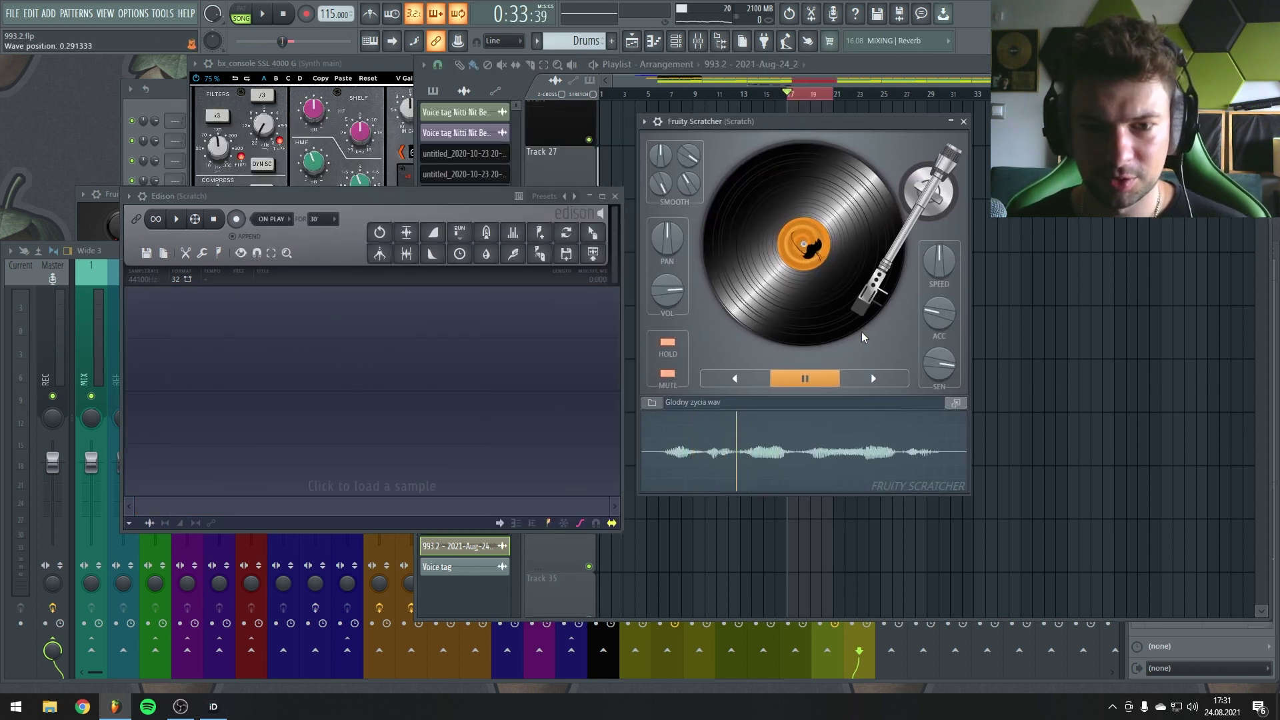
left_click(875, 378)
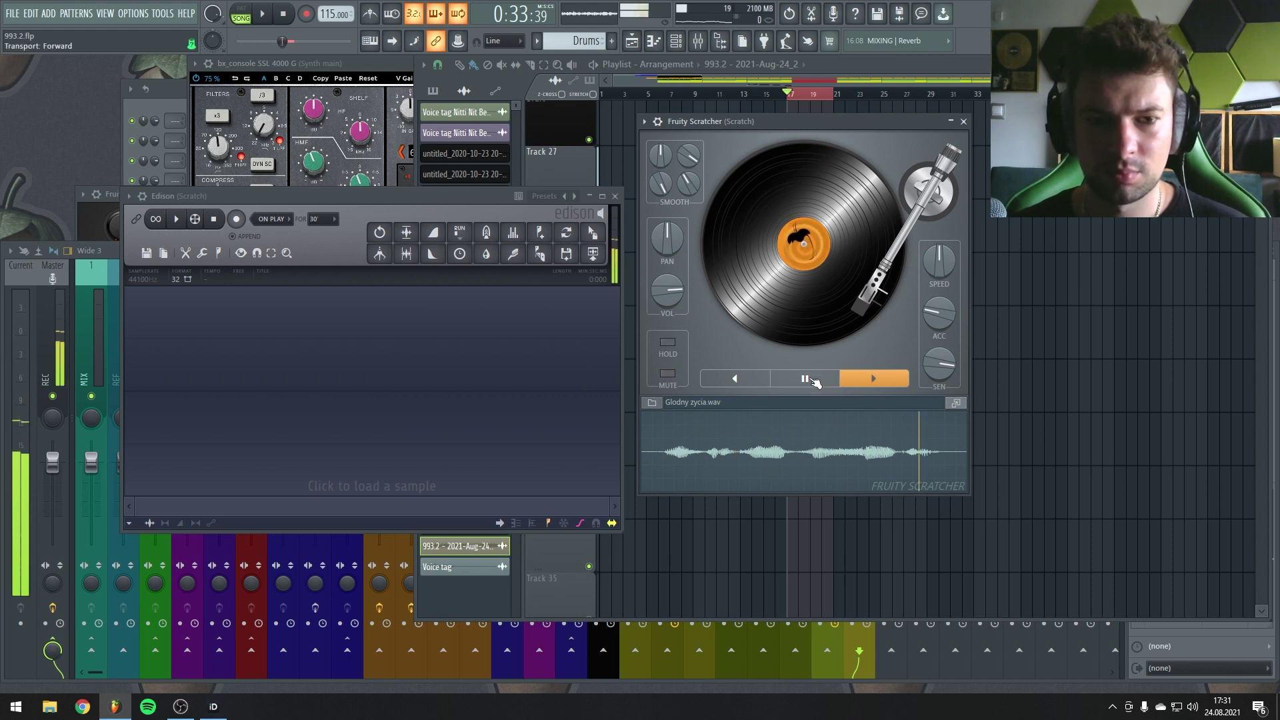
left_click(266, 15)
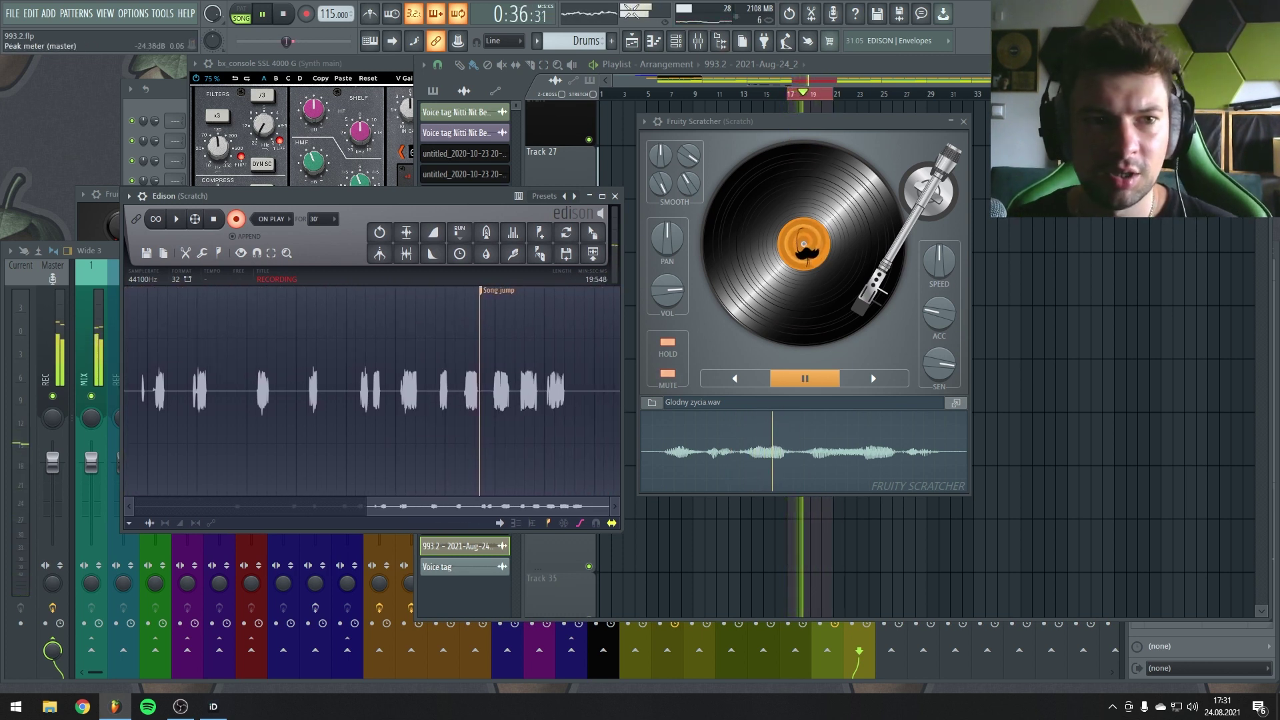
left_click(214, 219)
key("space")
Step: Place the new Edison recording on Track 32 and cut it down to a single scratch sound just after bar 13
left_click_drag(592, 233, 1026, 440)
key("space")
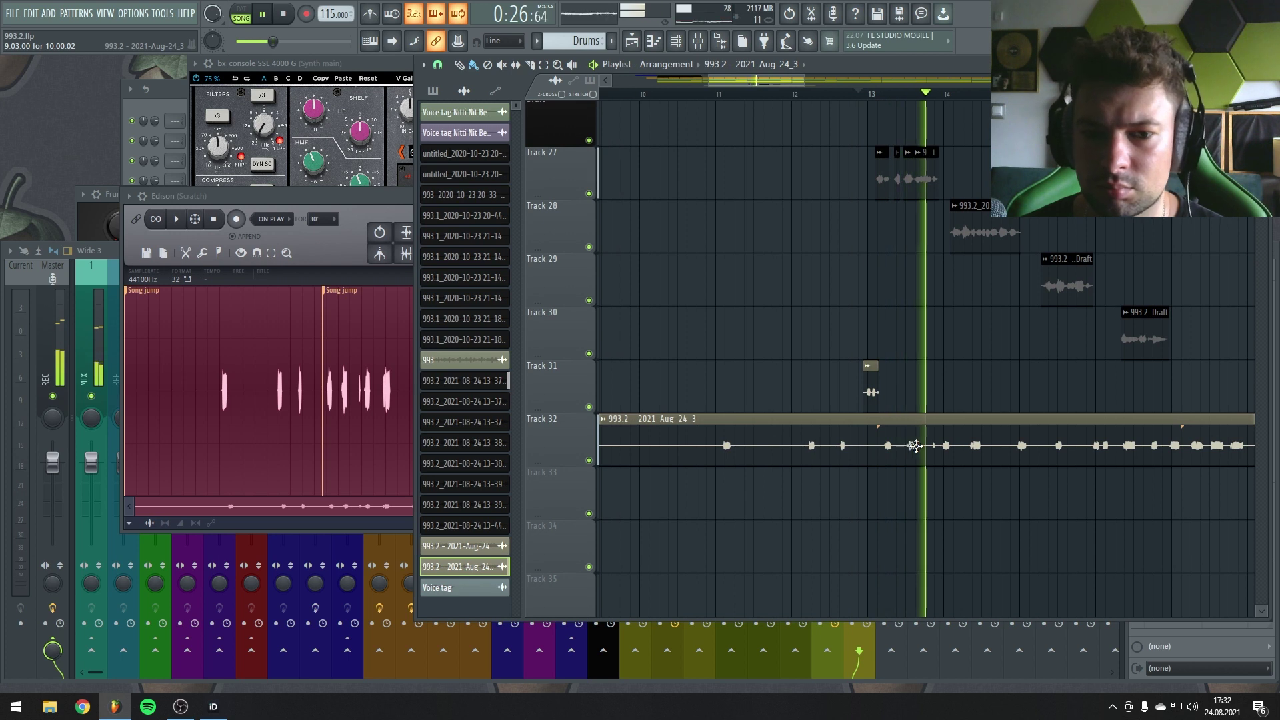
key("c")
right_click(931, 440)
key("space")
right_click(786, 451)
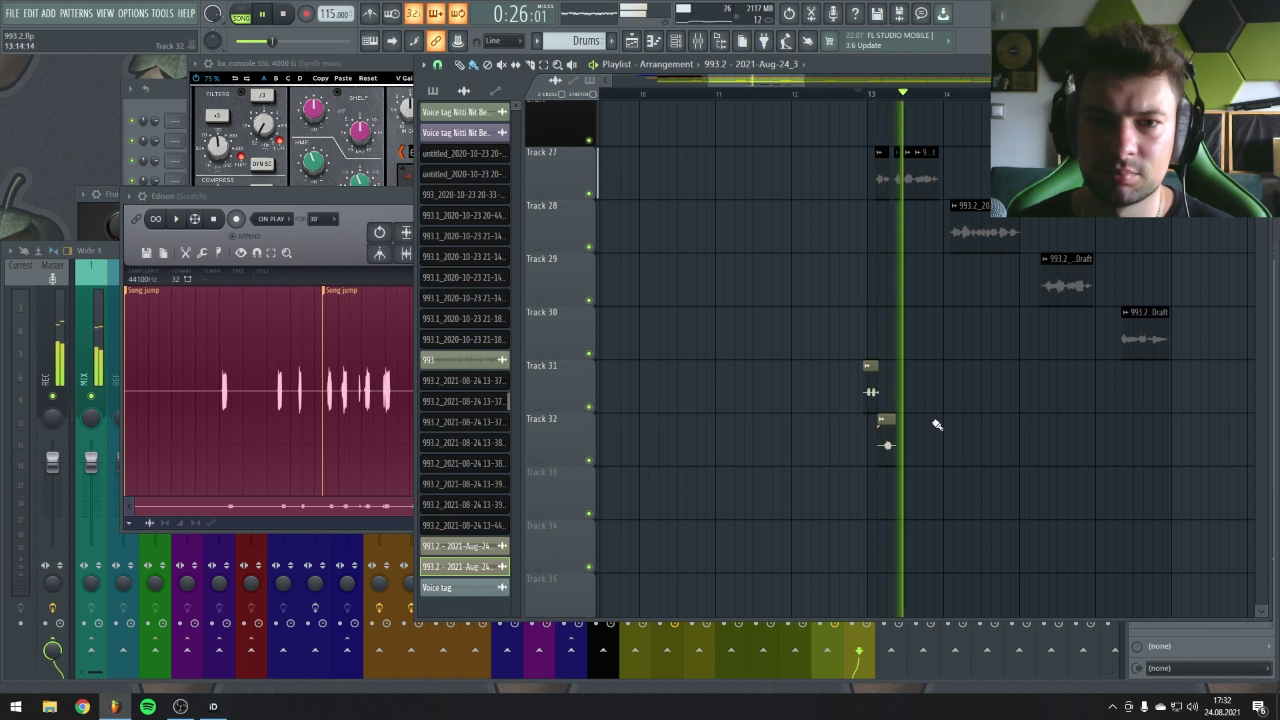
Step: Trim the end of the Track 31 scratch clip and move the Track 32 clip up beside it, starting at bar 13, step 3
left_click_drag(907, 460, 900, 404)
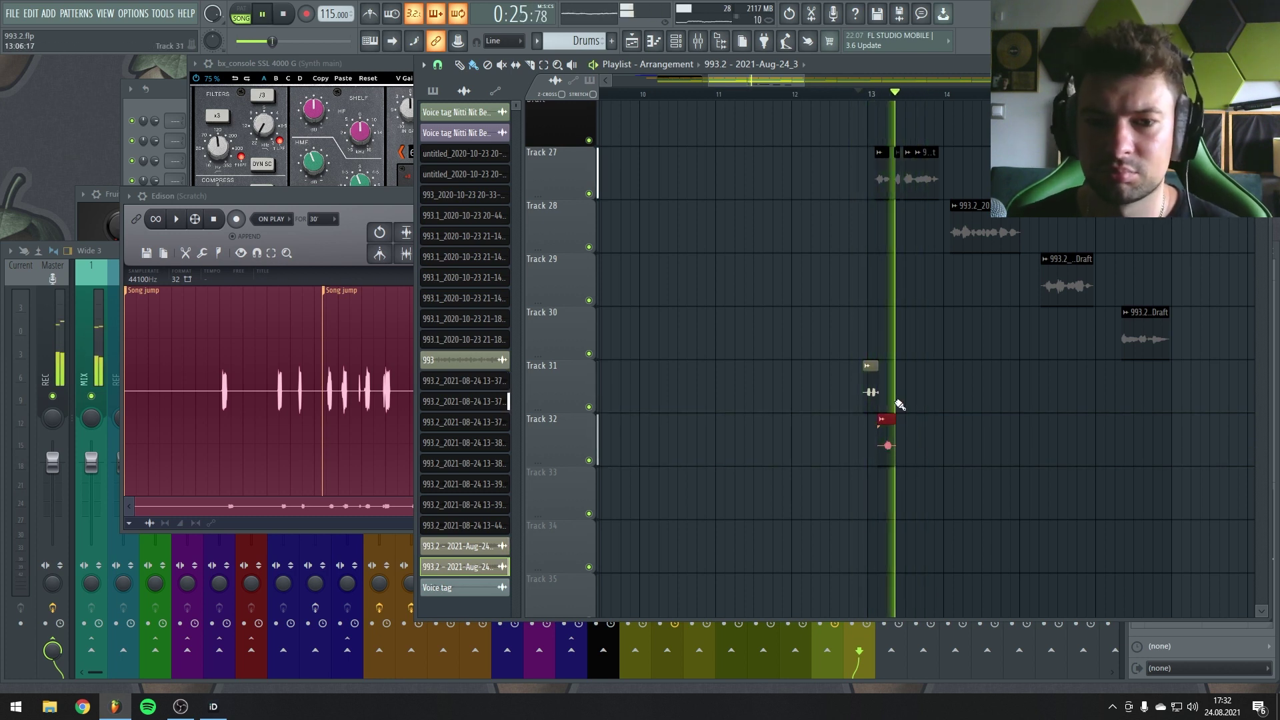
key("F12")
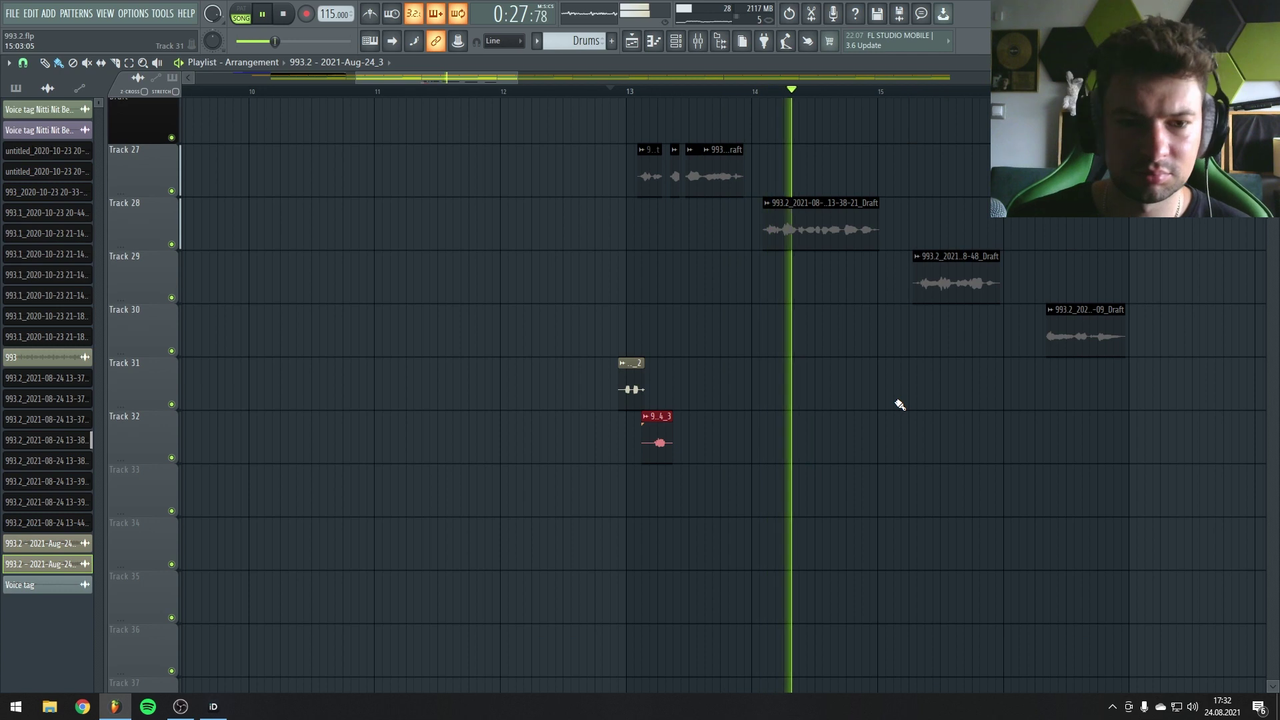
key("F12")
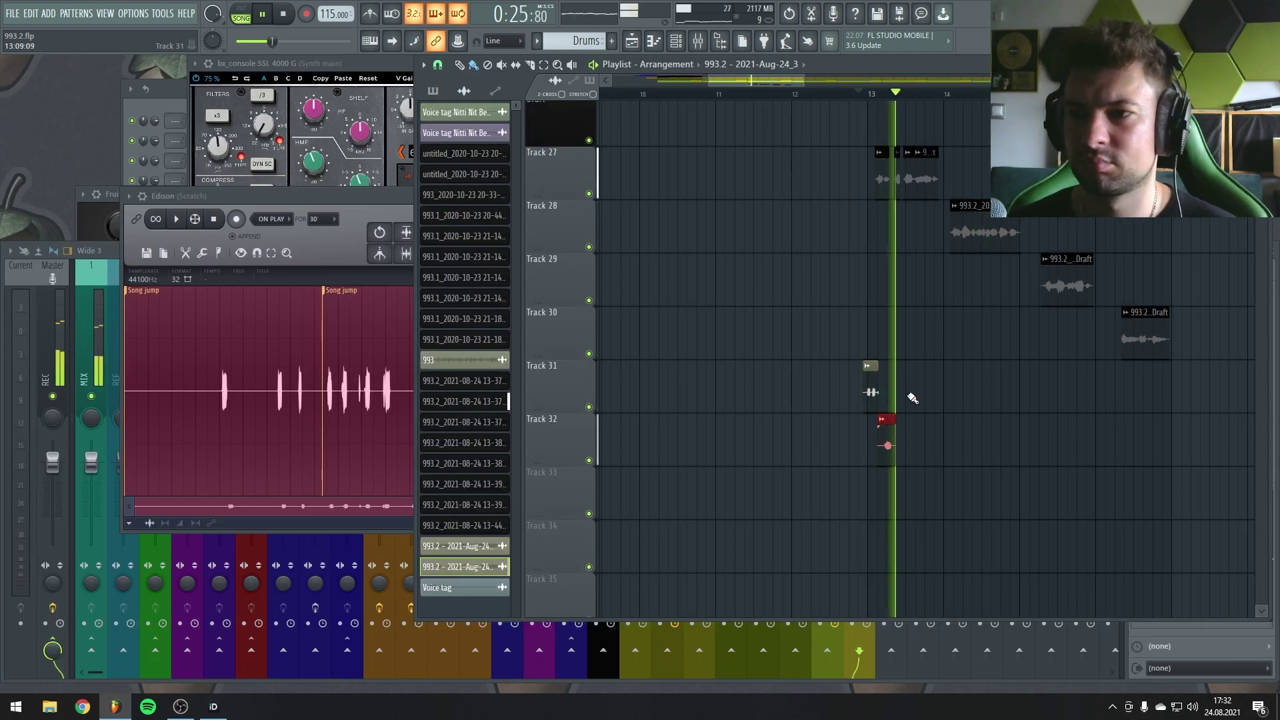
scroll(918, 500, "up", 5)
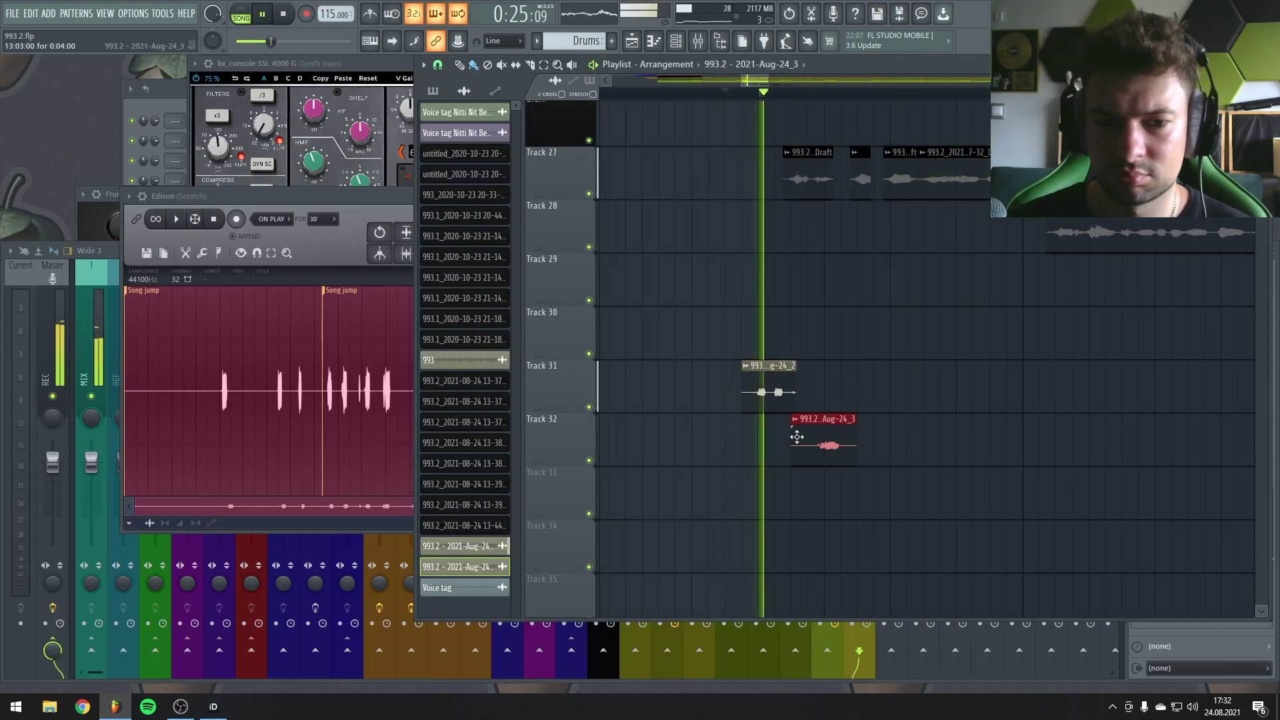
scroll(796, 464, "up", 2)
scroll(796, 465, "up", 1)
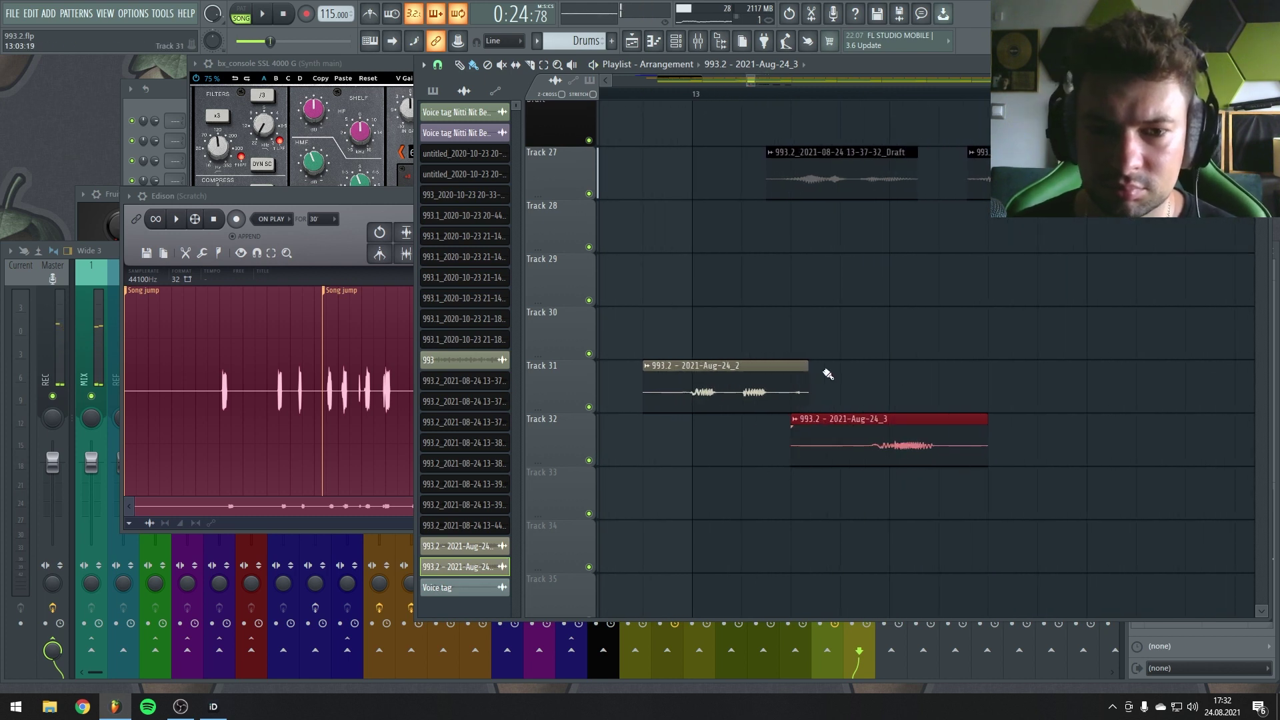
left_click(871, 435)
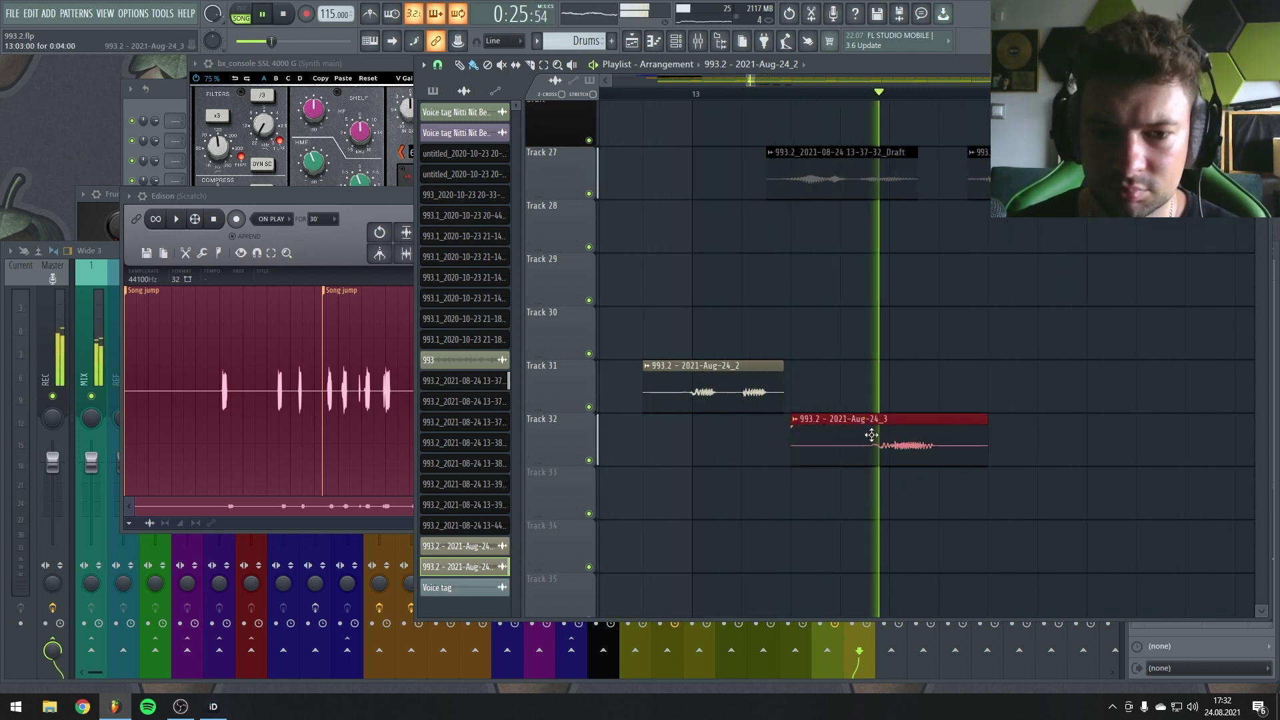
key("shift+Up")
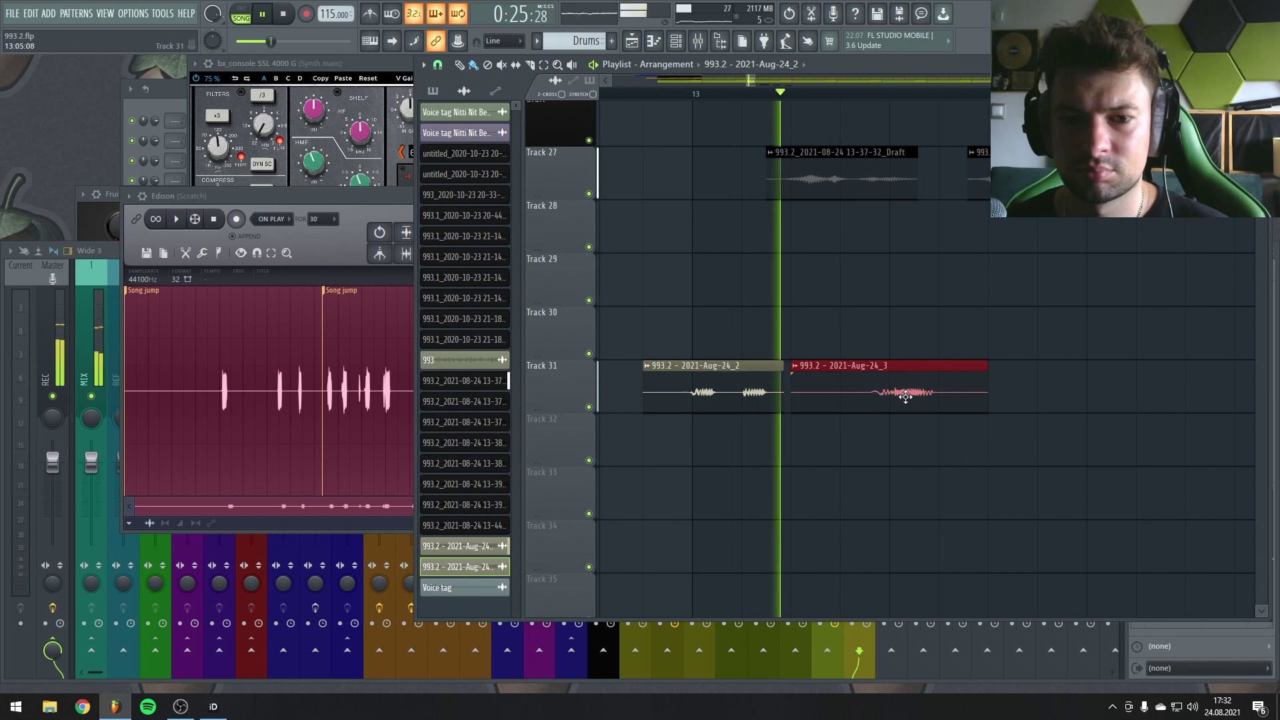
Step: Replay the two Track 31 scratch clips against the vocal drafts and check the second clip's sampler settings
scroll(745, 475, "down", 2)
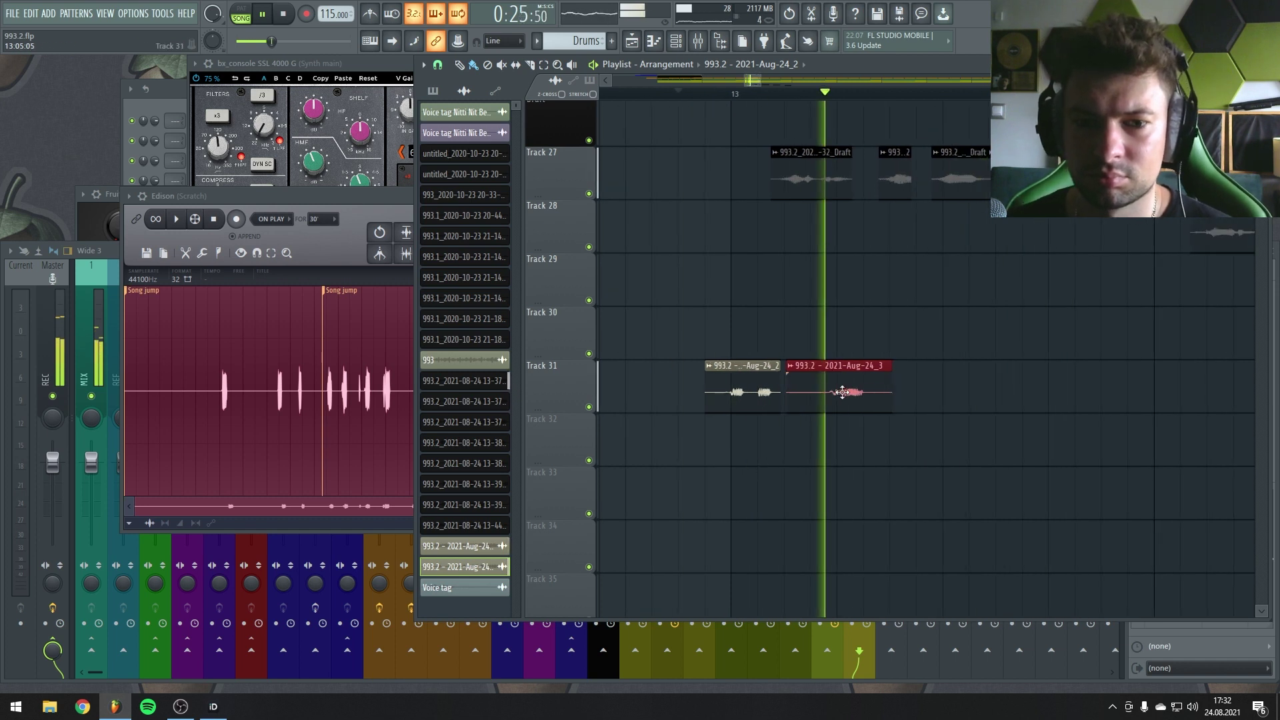
scroll(787, 421, "down", 3)
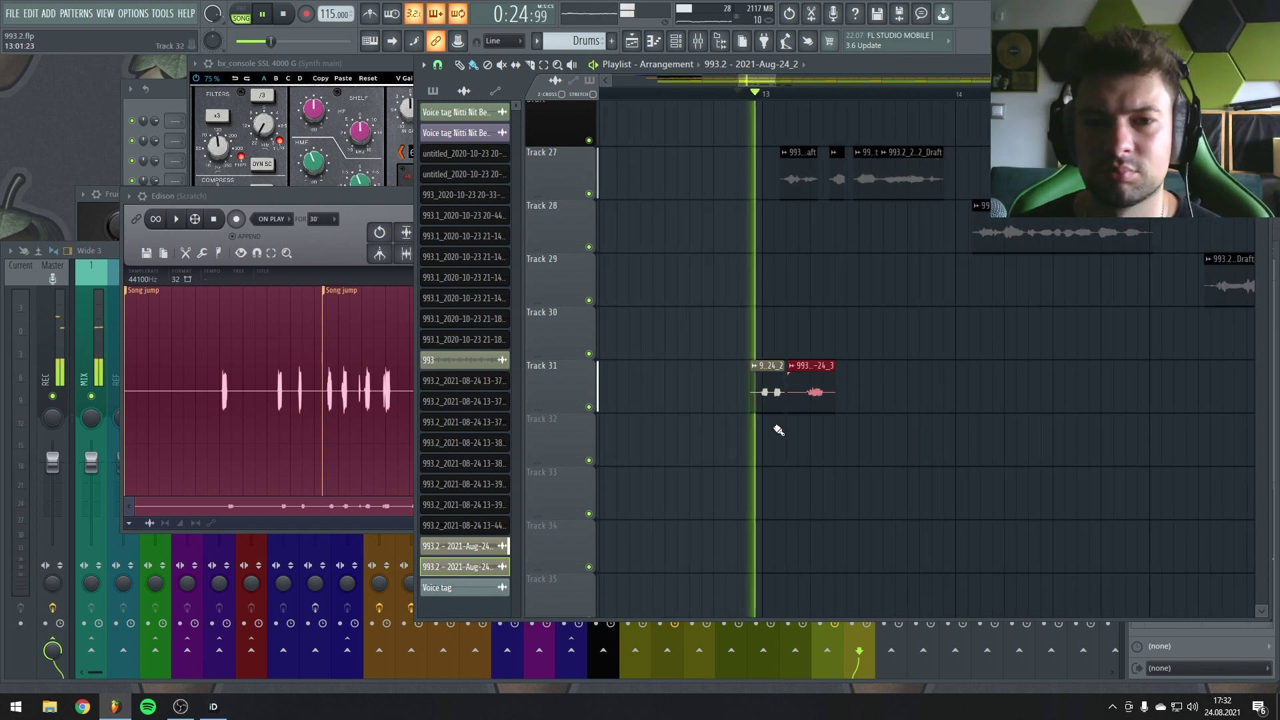
scroll(780, 432, "down", 3)
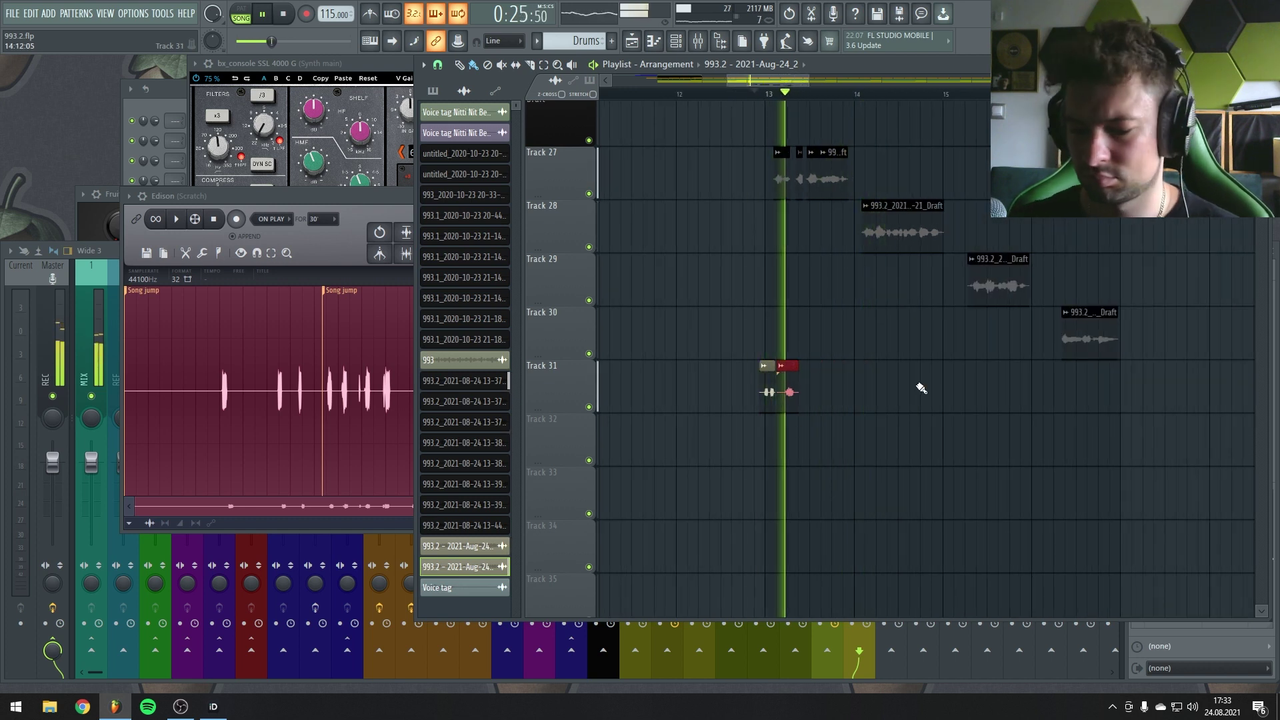
scroll(851, 376, "up", 3)
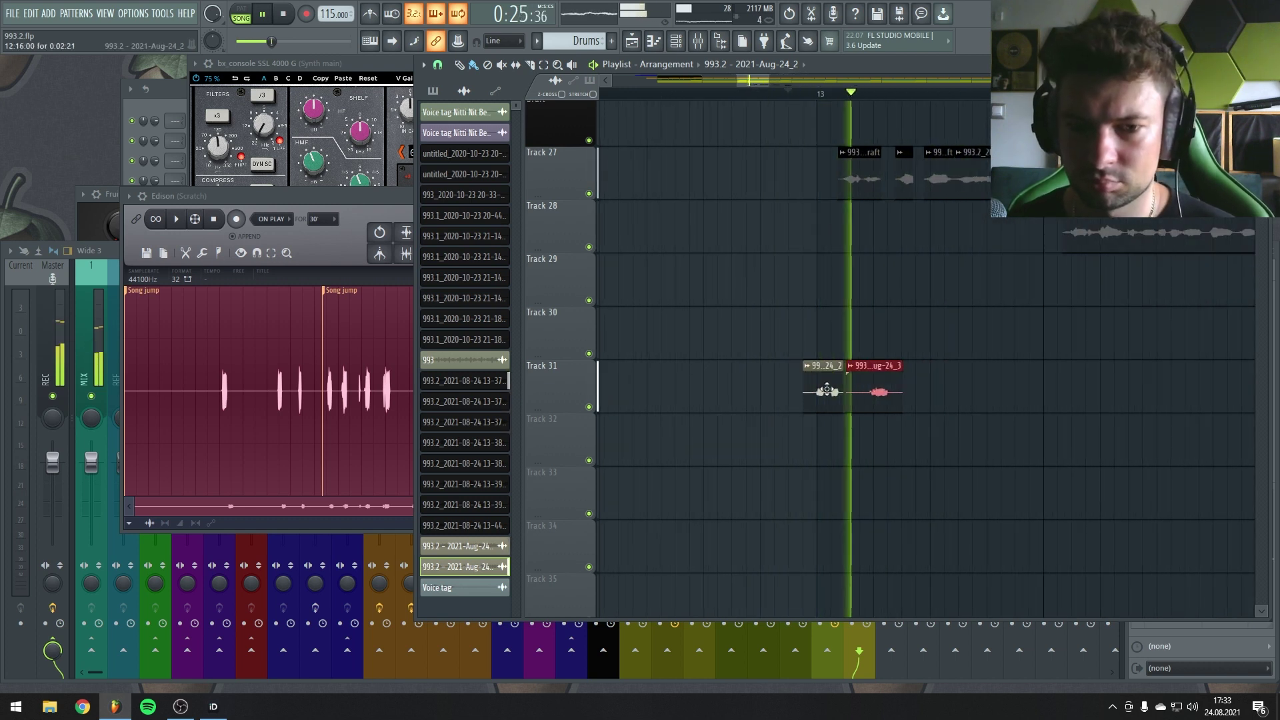
key("space")
double_click(868, 388)
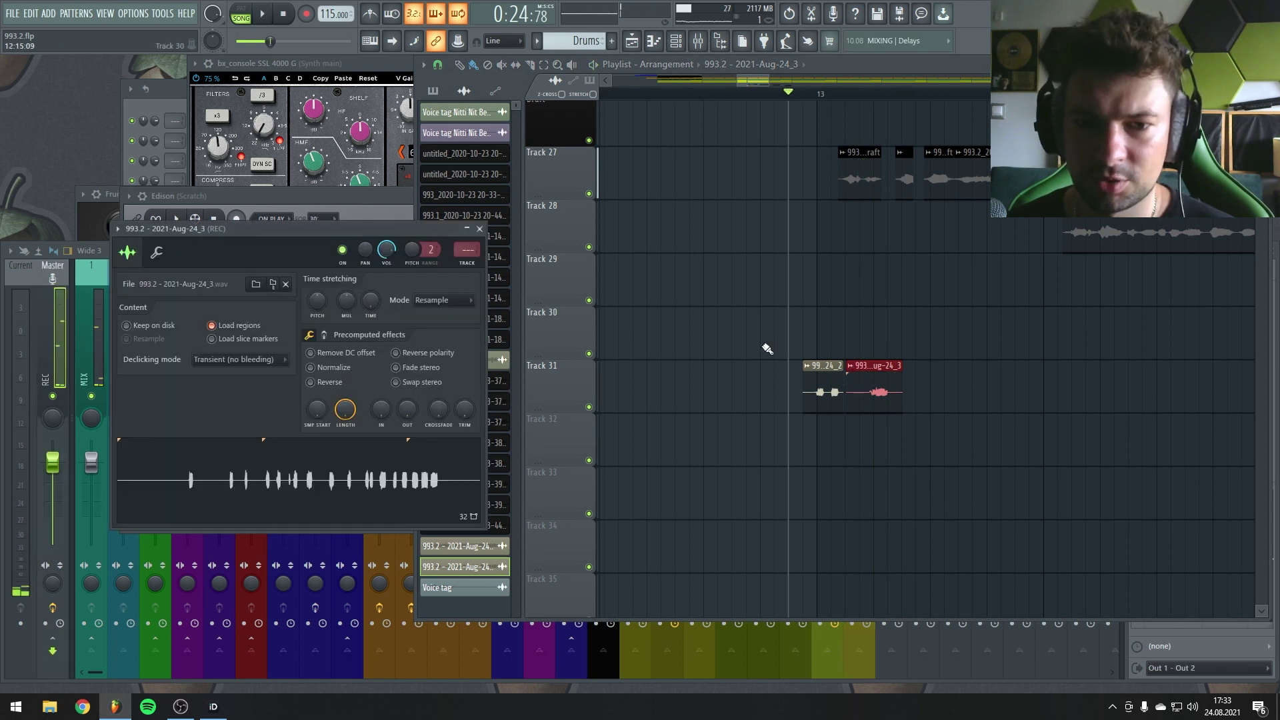
key("space")
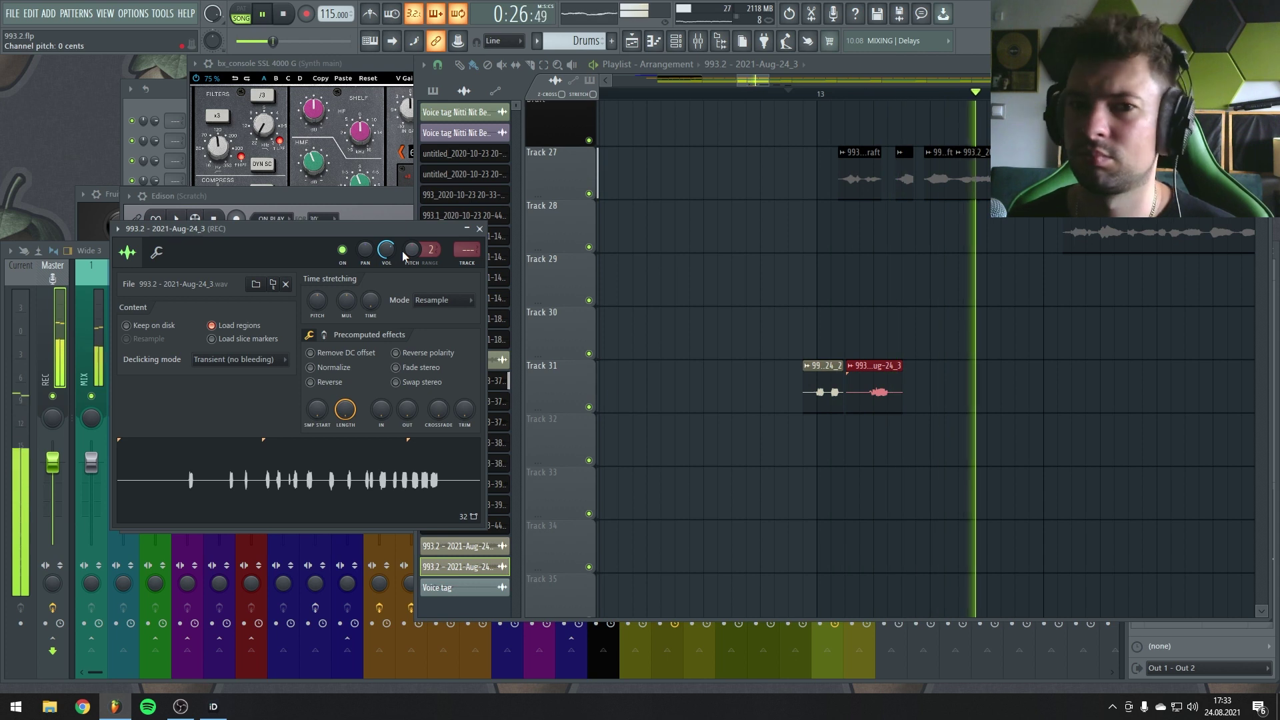
scroll(810, 413, "down", 3)
scroll(900, 158, "up", 2)
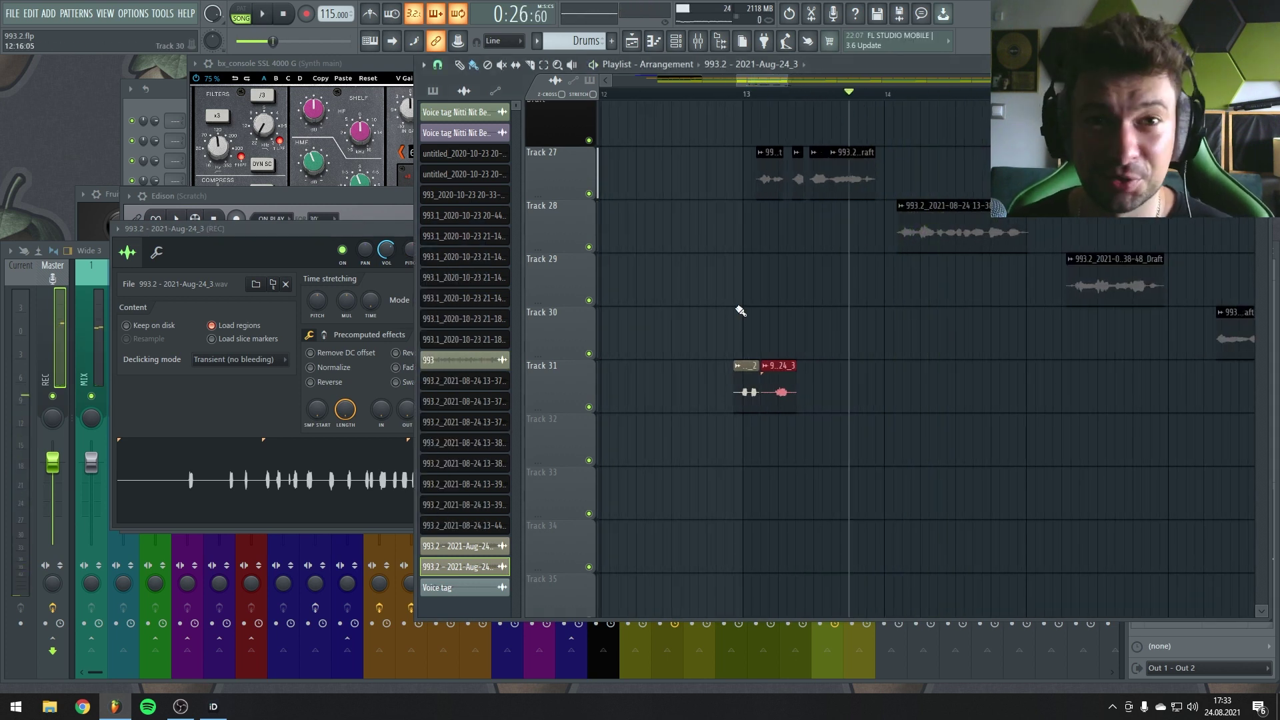
Step: Load Gargantuiczny.wav into Fruity Scratcher on the Scratch mixer track
key("F9")
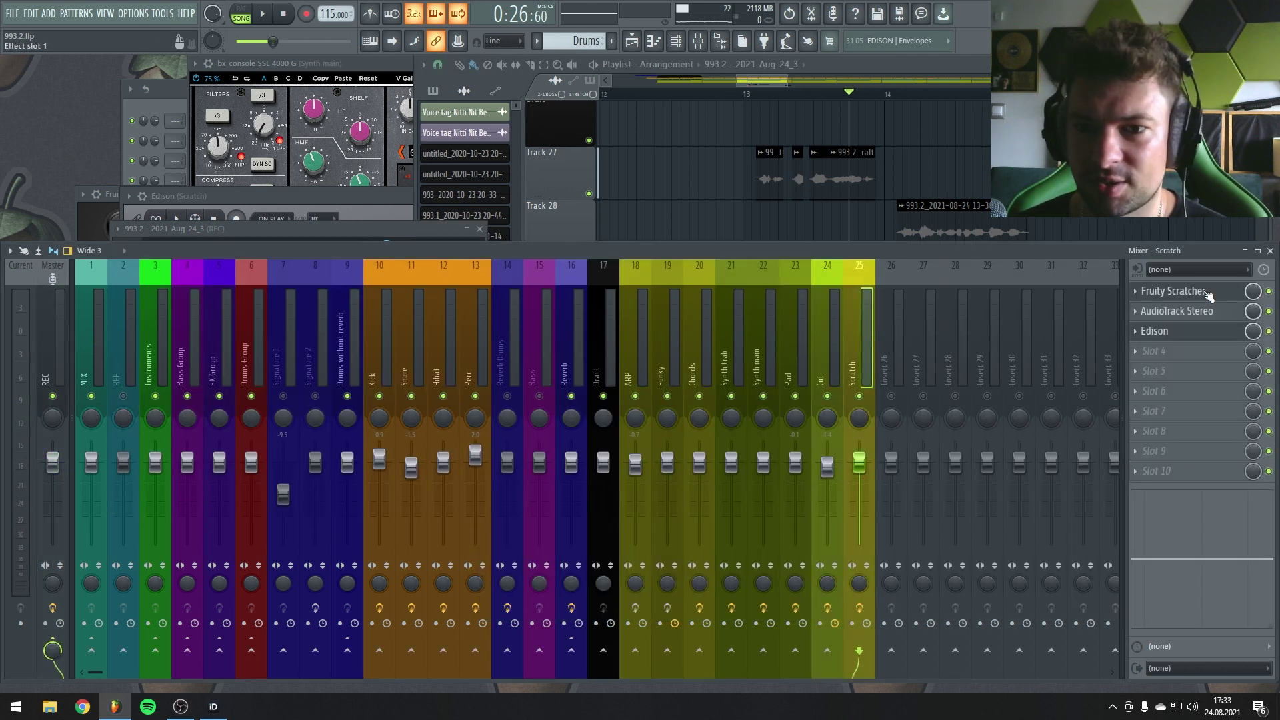
left_click(1208, 296)
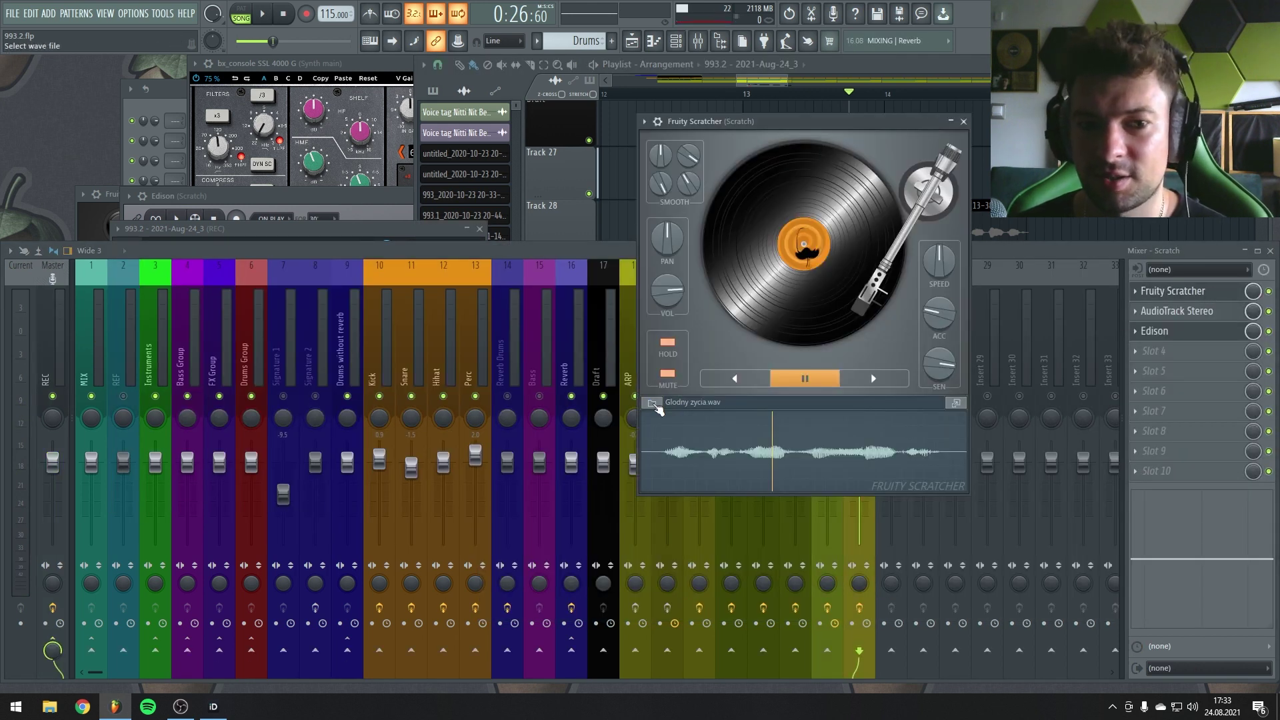
left_click(653, 403)
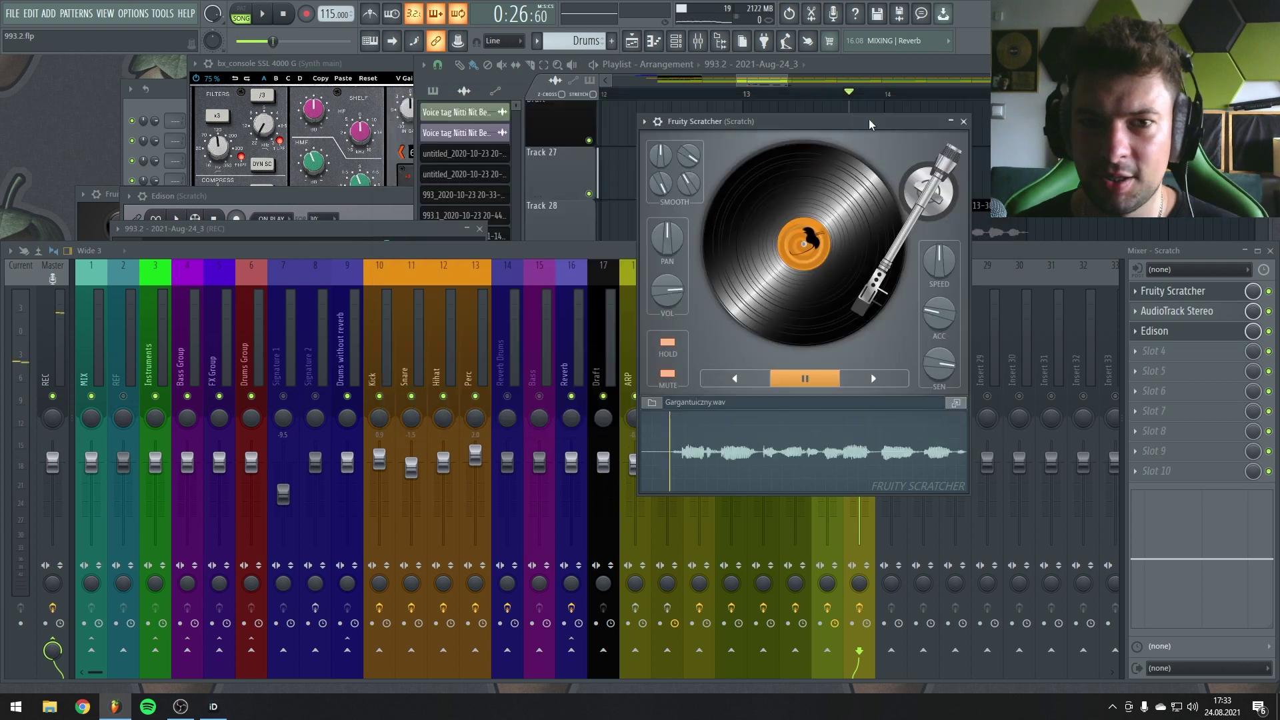
Step: Set the playback loop to bars 17 to 21, clear Edison's old recording on the Scratch track, arm it and start playback
left_click(784, 78)
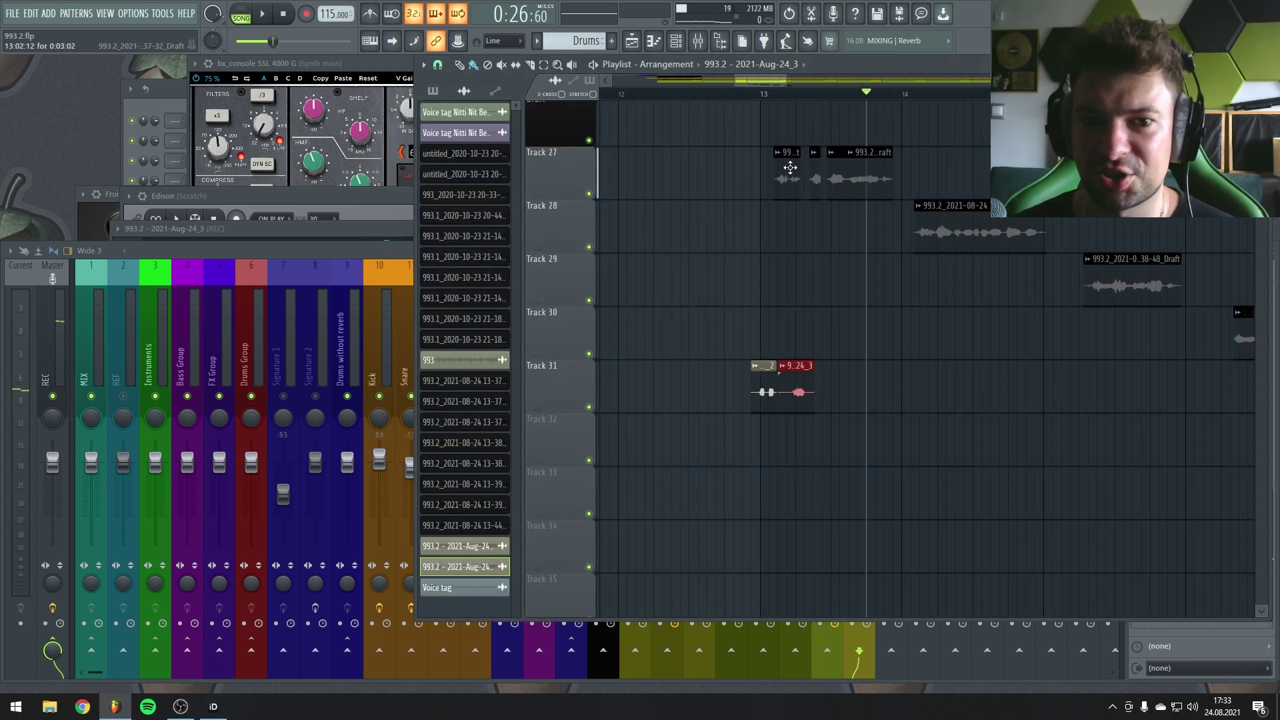
scroll(801, 94, "down", 3)
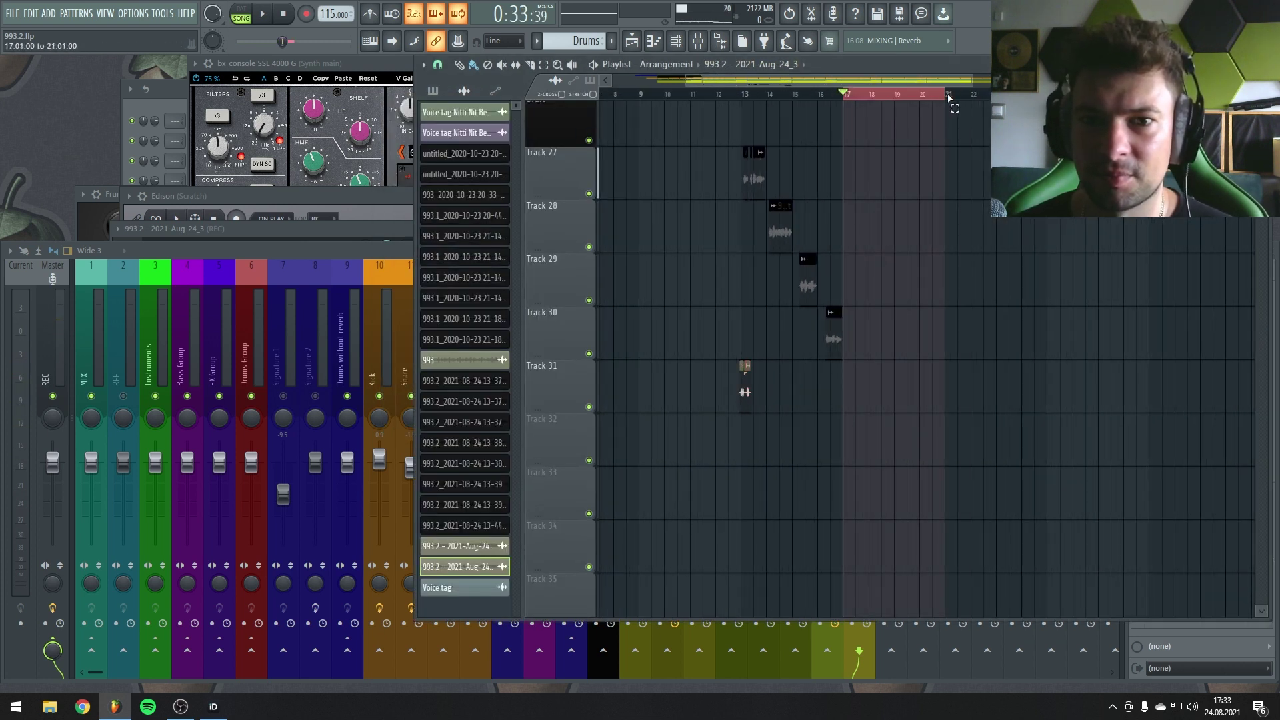
key("space")
left_click(326, 258)
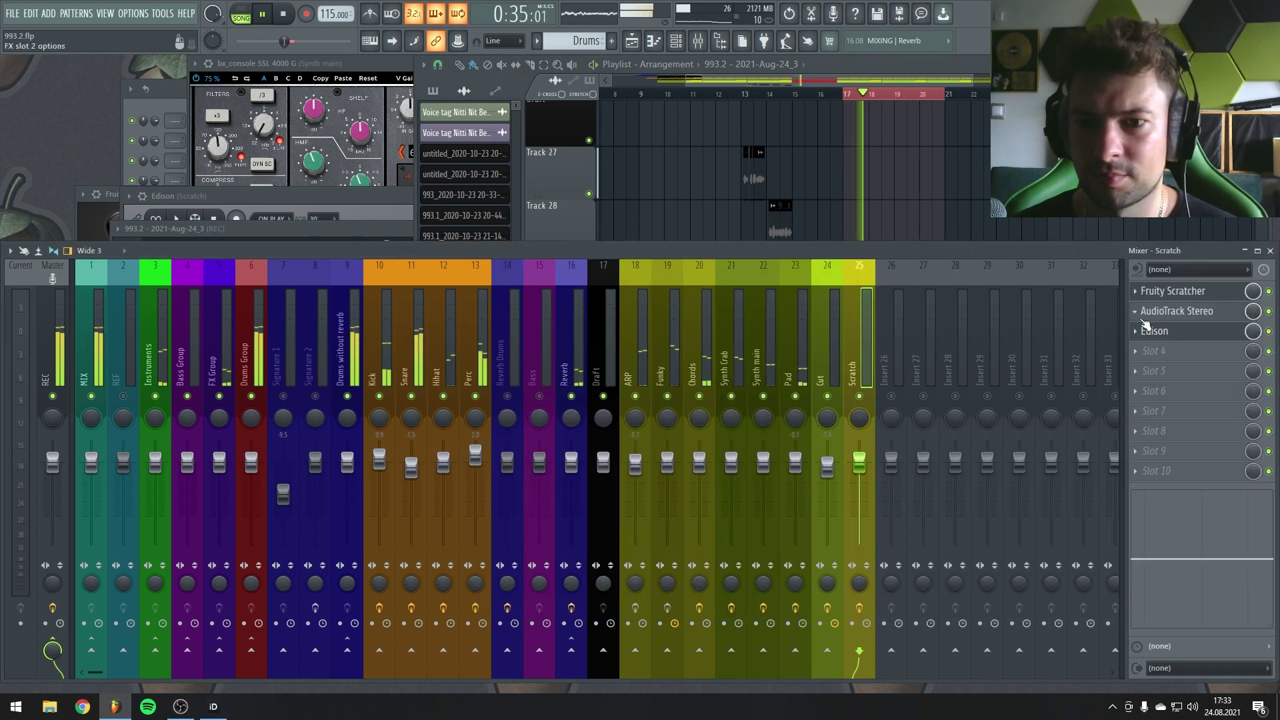
left_click(1190, 311)
left_click(1190, 312)
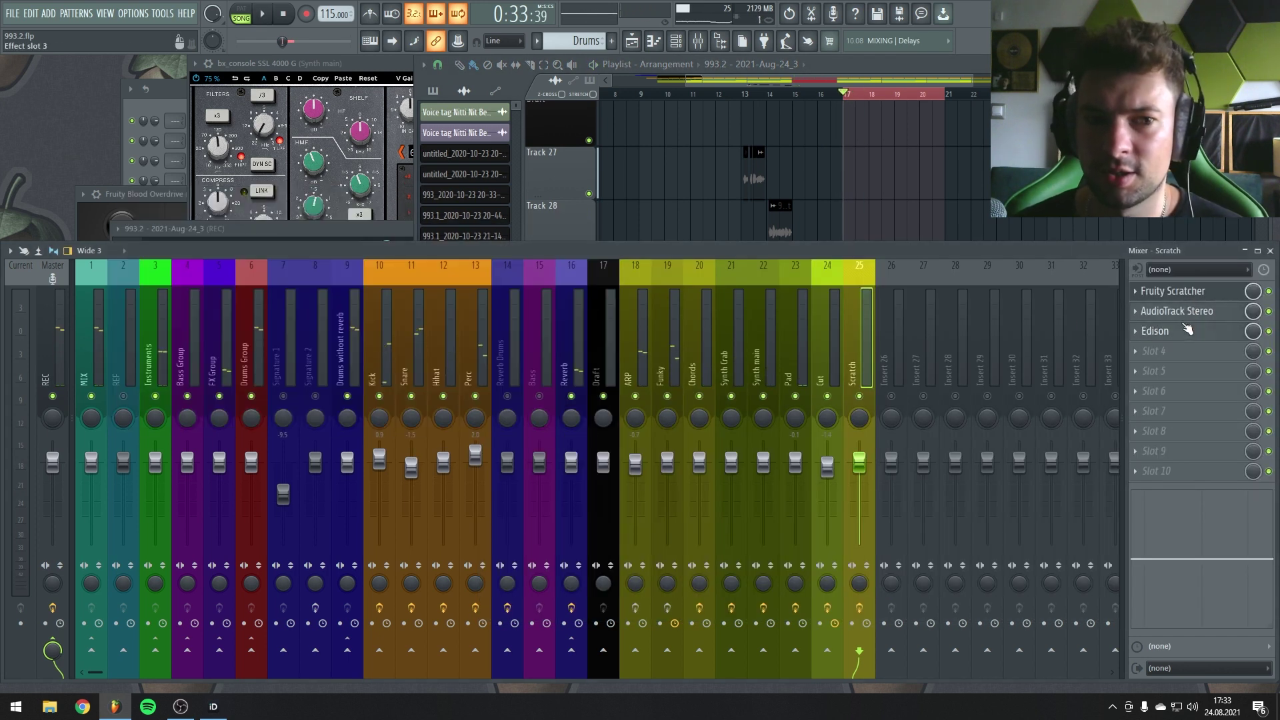
left_click(1173, 331)
key("Delete")
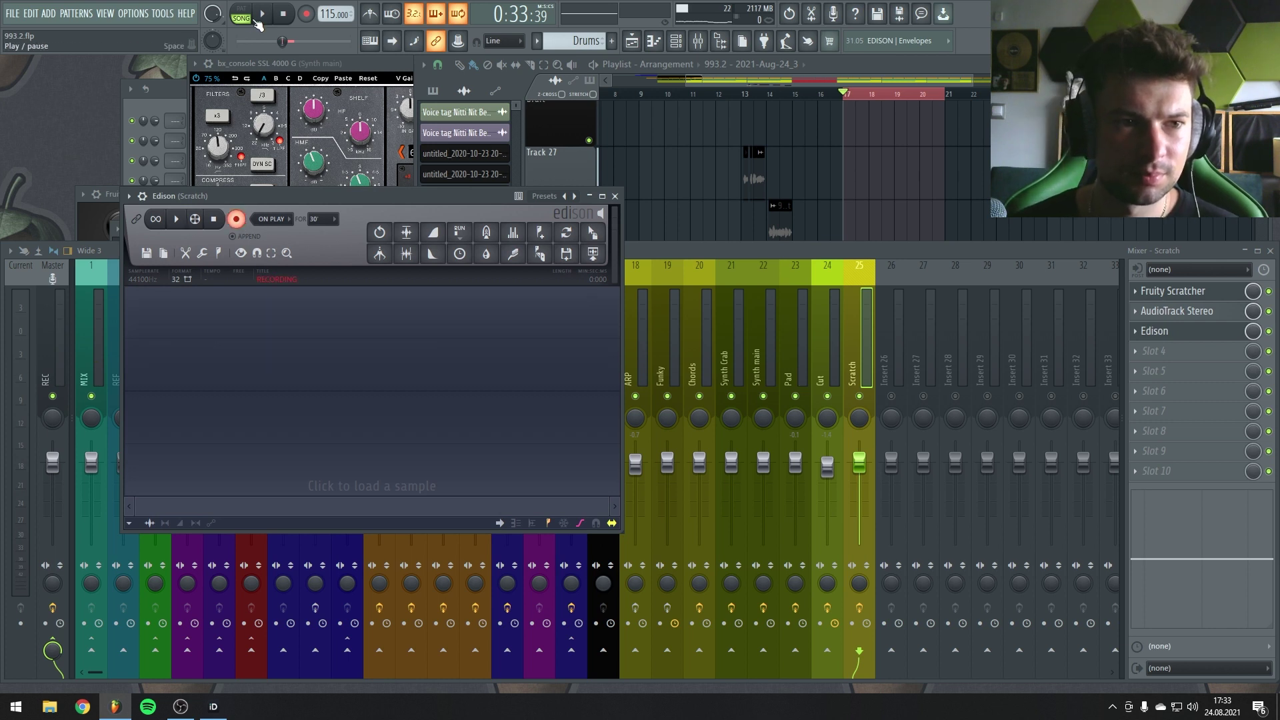
left_click(258, 24)
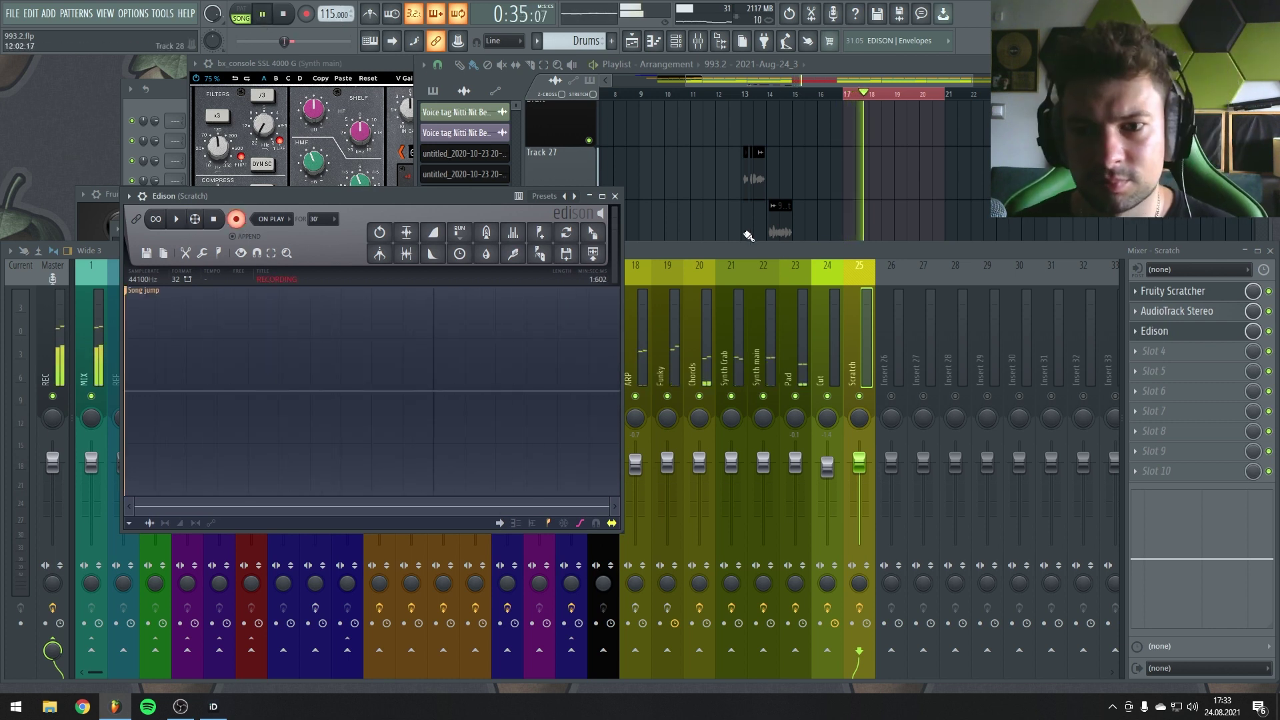
Step: Scratch Gargantuiczny.wav over the loop to record a take in Edison, stop playback and send the take to the playlist at bar 17
left_click(1179, 290)
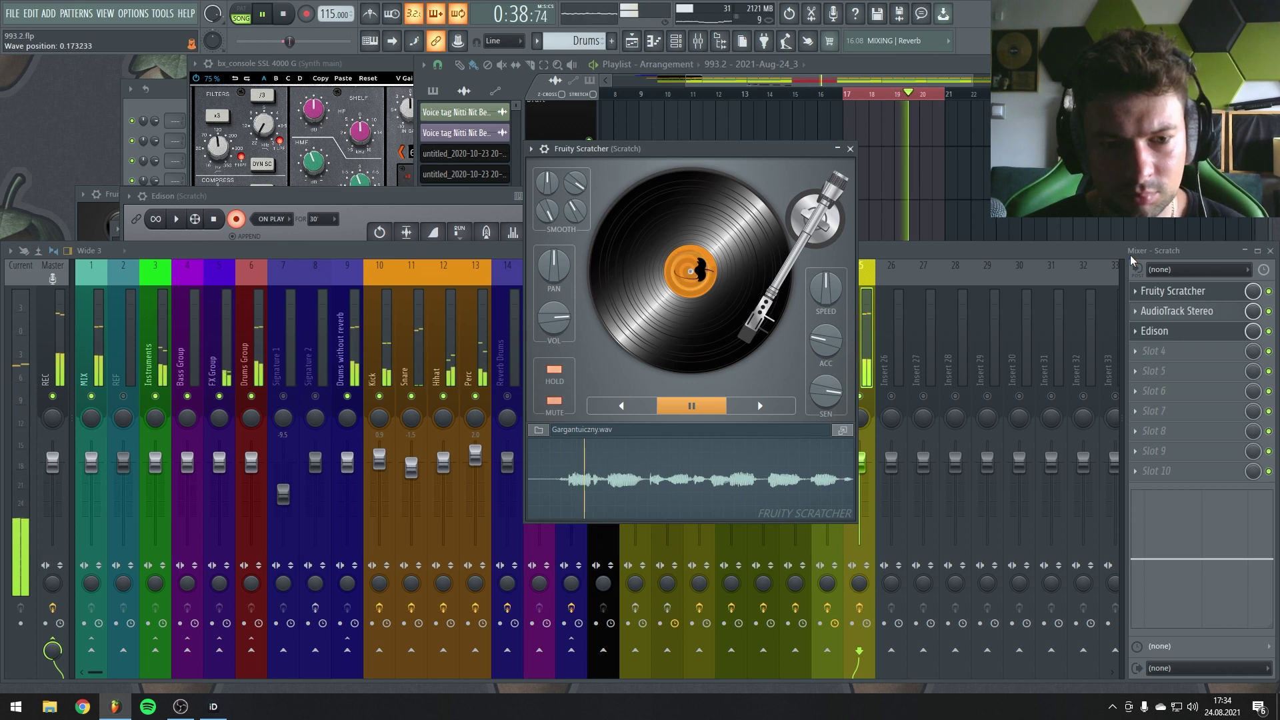
left_click(1175, 330)
left_click(1176, 329)
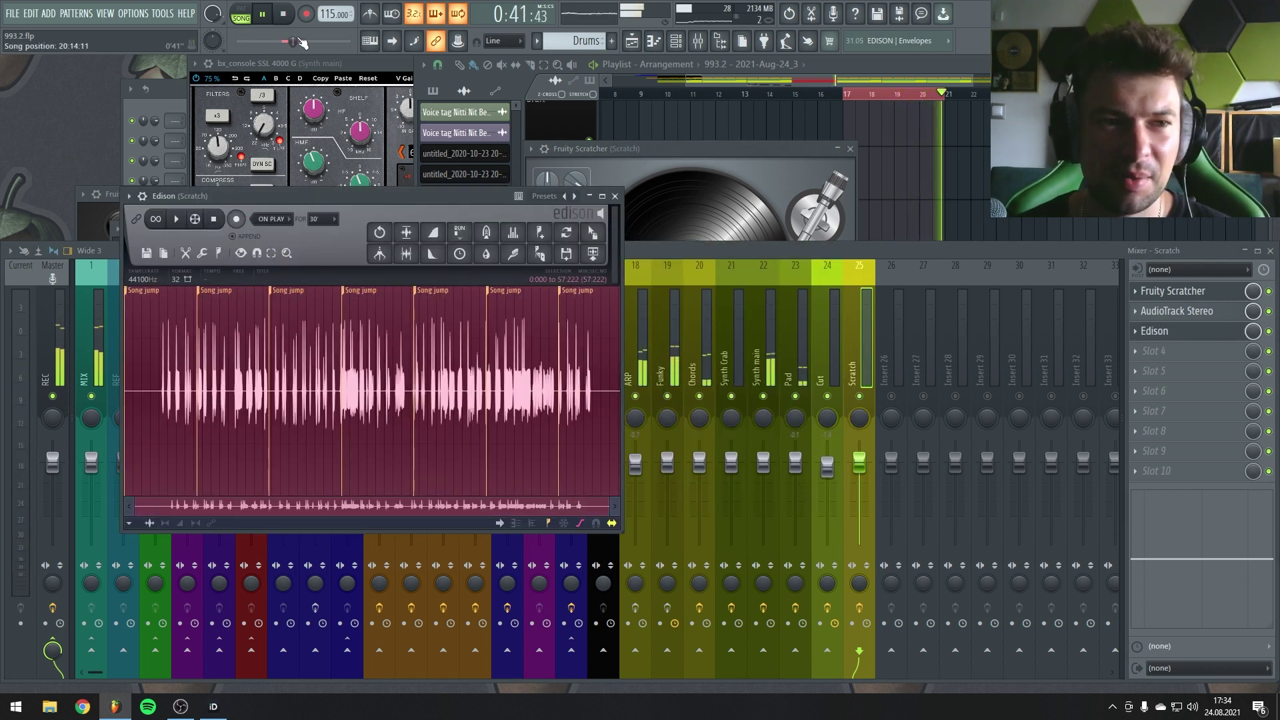
key("space")
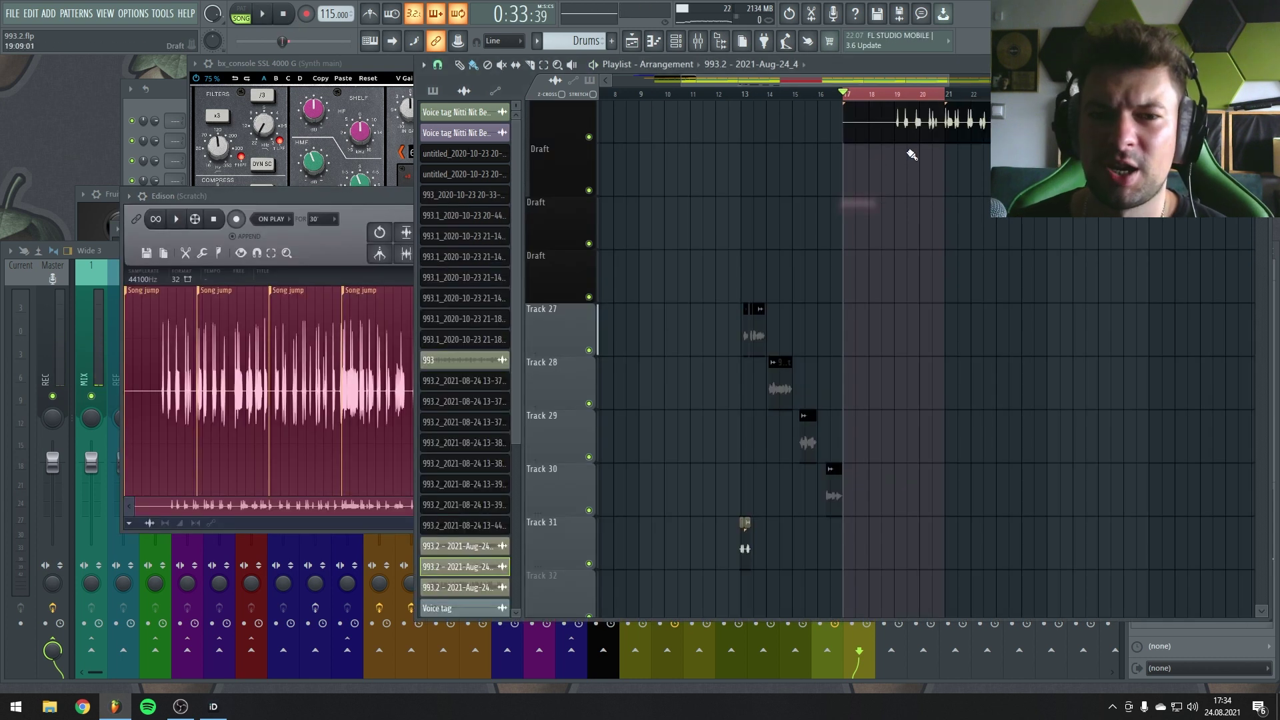
Step: Move the new take to the Draft track above Track 27, trim its silent start and position it to begin at 13:03:00
scroll(742, 360, "down", 2)
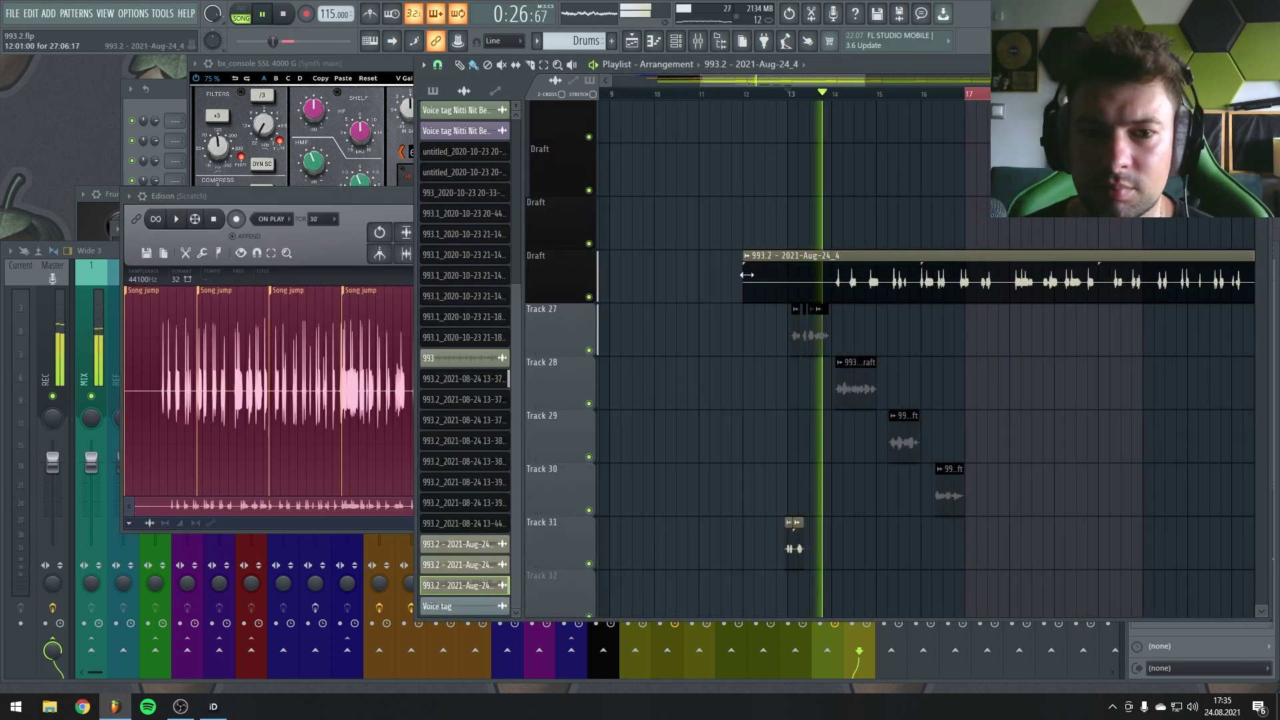
left_click_drag(745, 275, 807, 276)
scroll(791, 286, "up", 4)
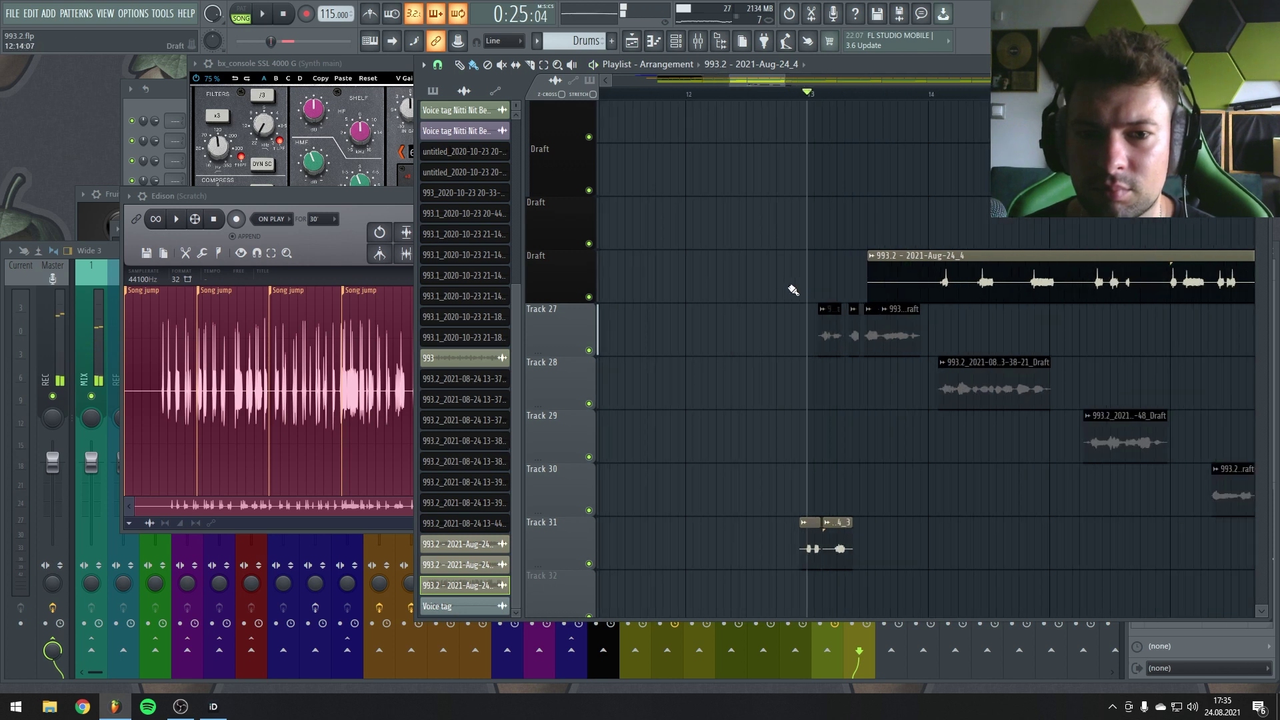
left_click_drag(905, 269, 894, 269)
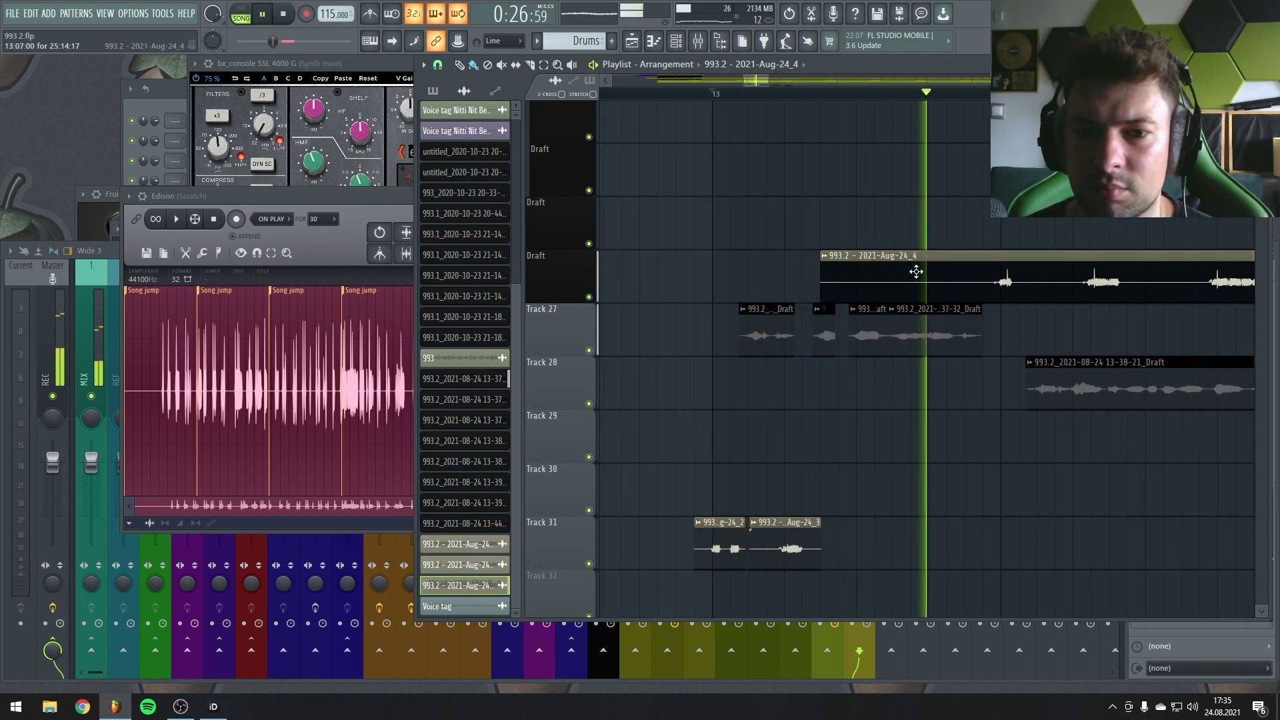
scroll(866, 300, "up", 2)
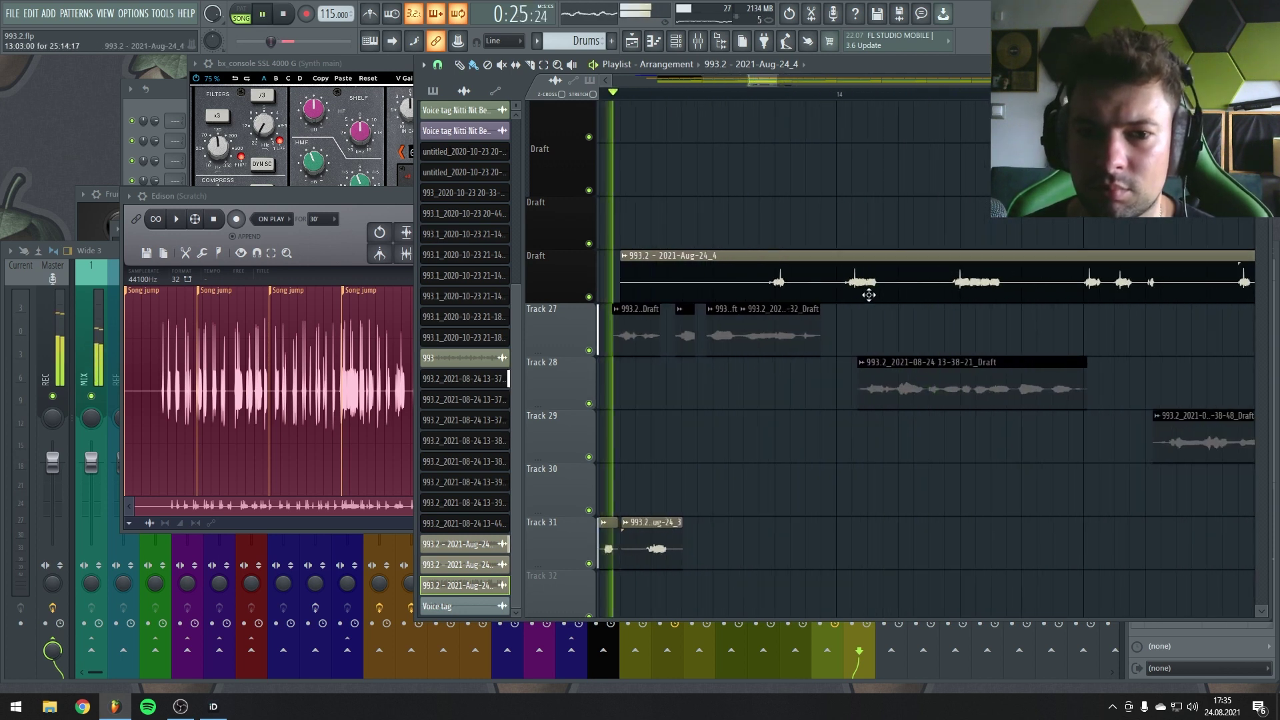
scroll(817, 297, "down", 2)
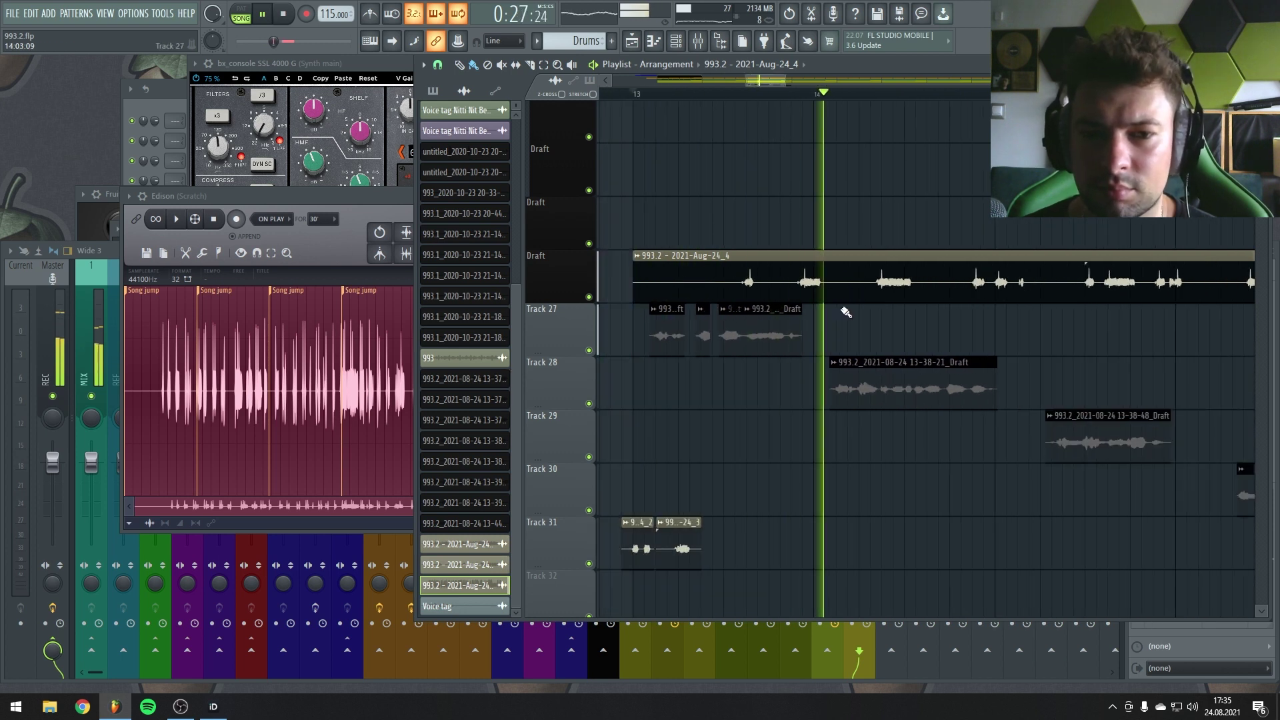
Step: Slice the take around bar 14, trim one piece to a single scratch at 13:15:00 and place it on the lowest Draft track
key("space")
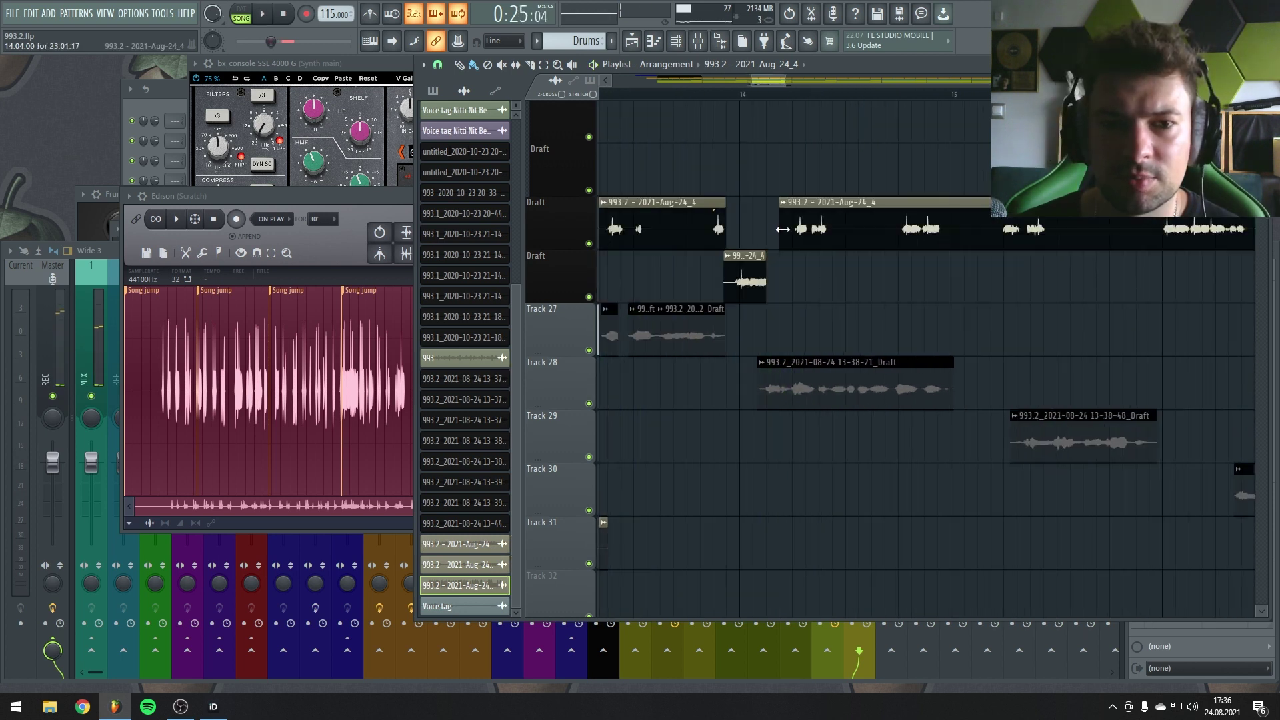
left_click_drag(700, 227, 759, 234)
key("space")
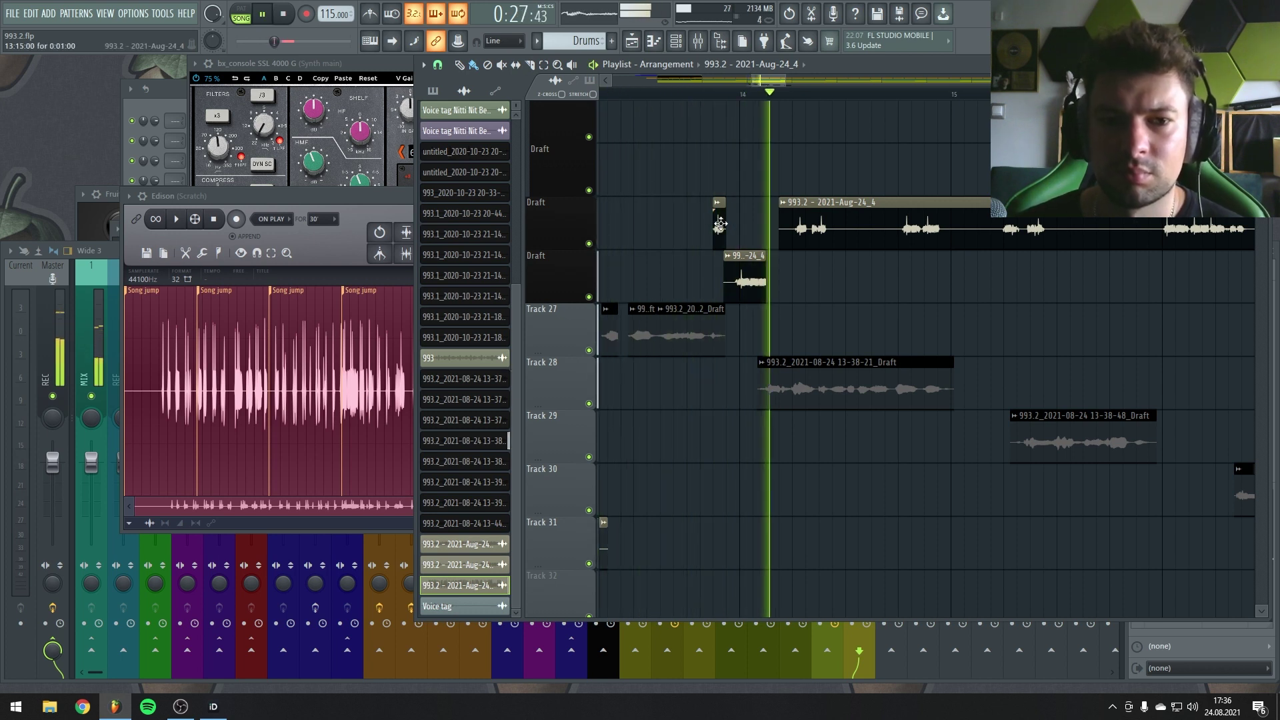
left_click_drag(720, 224, 718, 275)
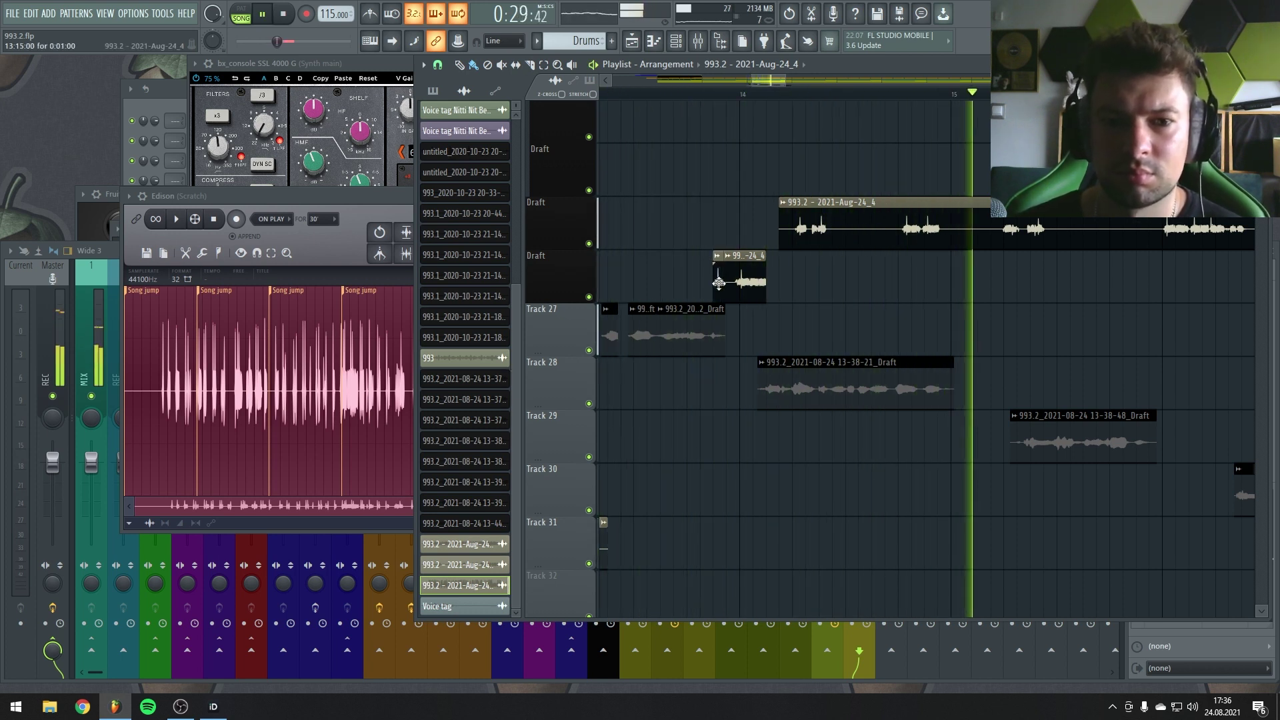
key("space")
Step: Unmute the lowest Draft track and adjust its scratch clip to start at 13:15:19, replaying it against the vocal drafts
scroll(663, 292, "down", 3)
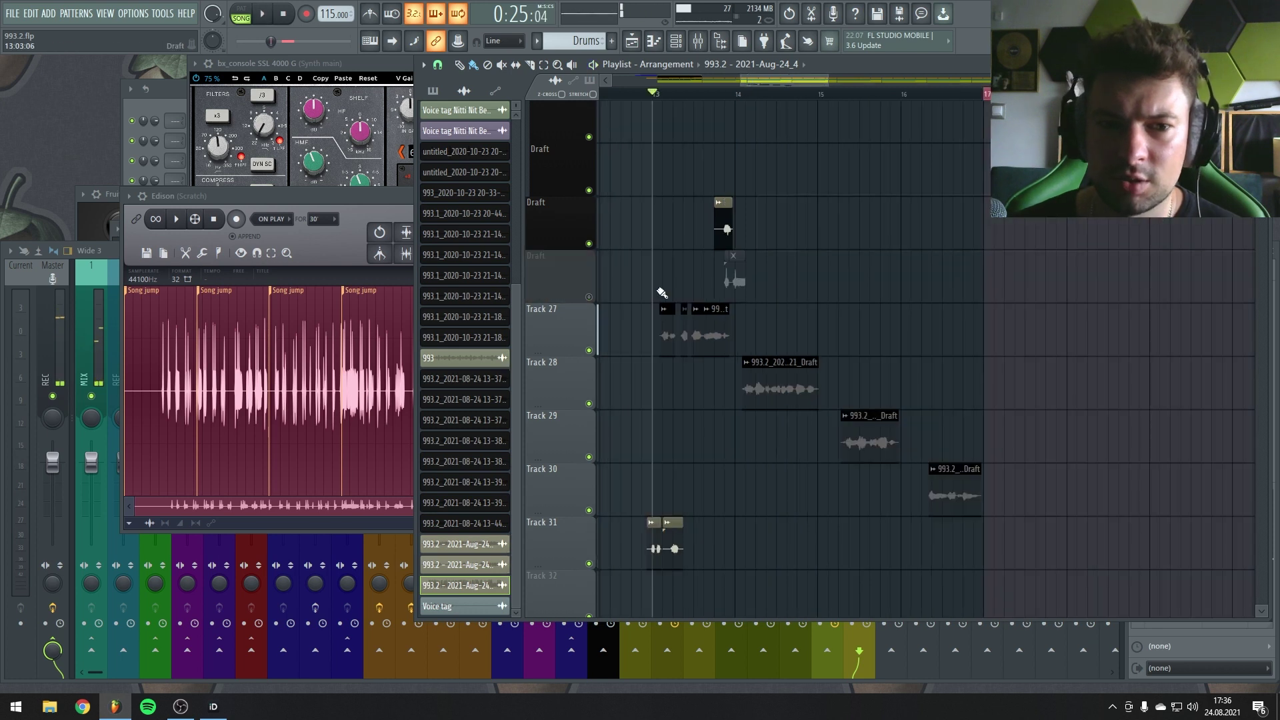
left_click(588, 297)
key("space")
scroll(714, 270, "up", 3)
left_click_drag(718, 279, 735, 278)
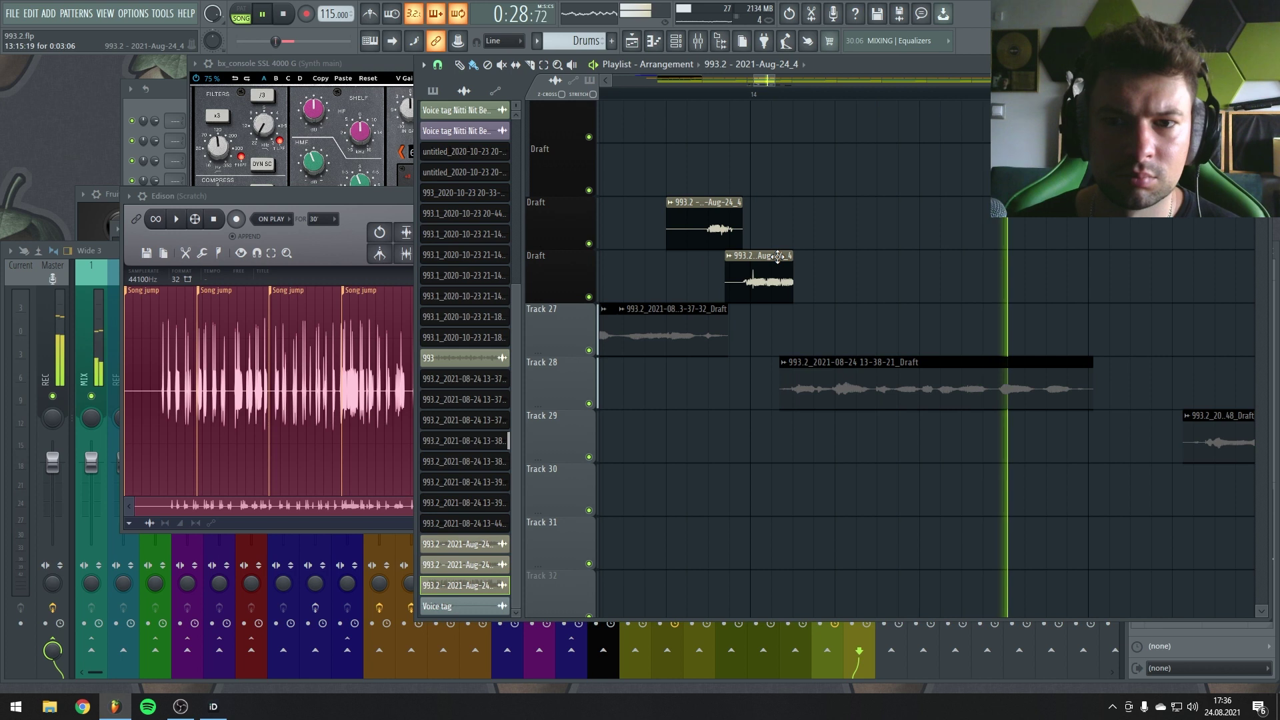
key("space")
scroll(778, 260, "down", 3)
key("space")
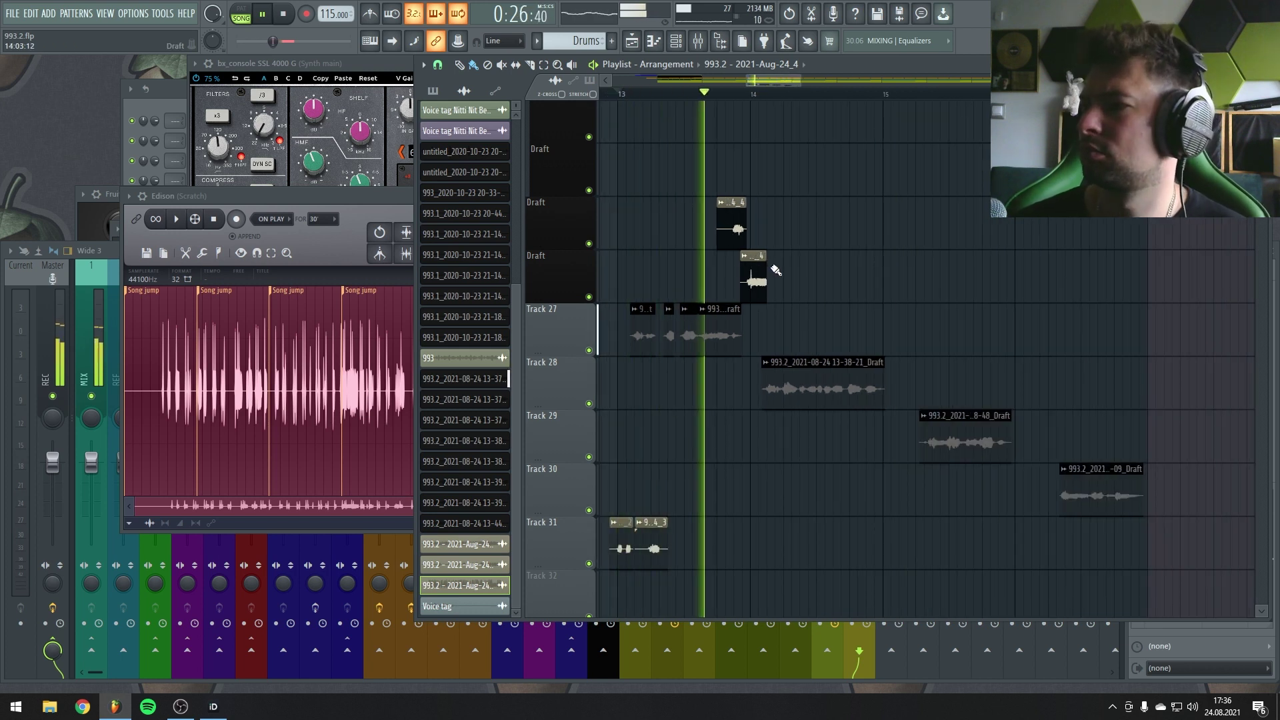
scroll(766, 267, "down", 3)
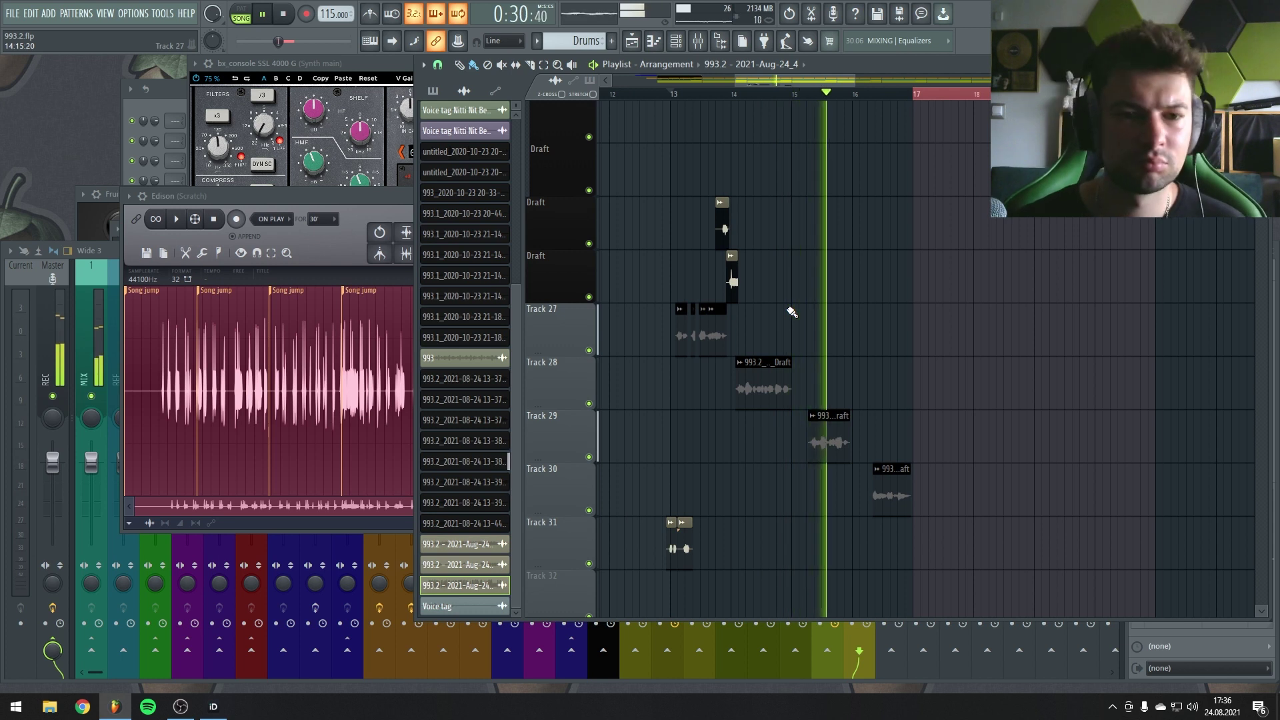
scroll(792, 312, "up", 2)
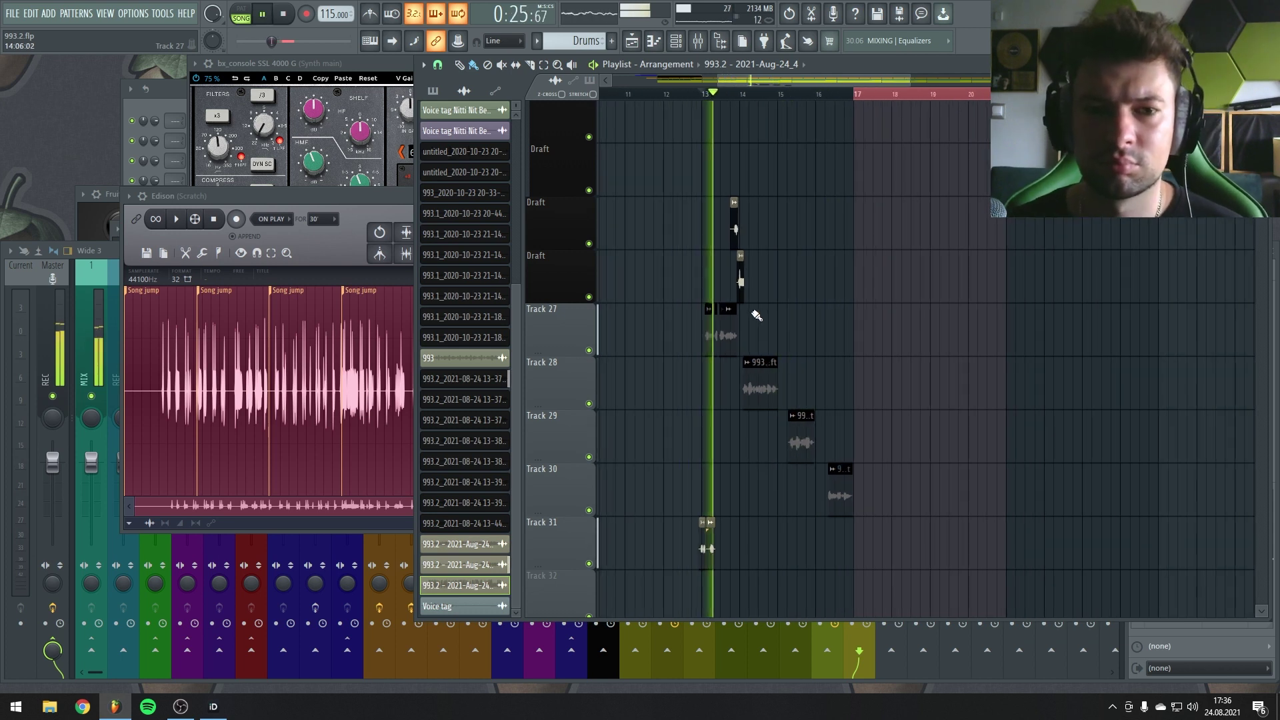
left_click_drag(761, 220, 753, 239)
key("ctrl+z")
Step: Split the vocal draft on Track 29 in two, move its first half to just after bar 15 and replay the passage
key("space")
scroll(877, 360, "up", 4)
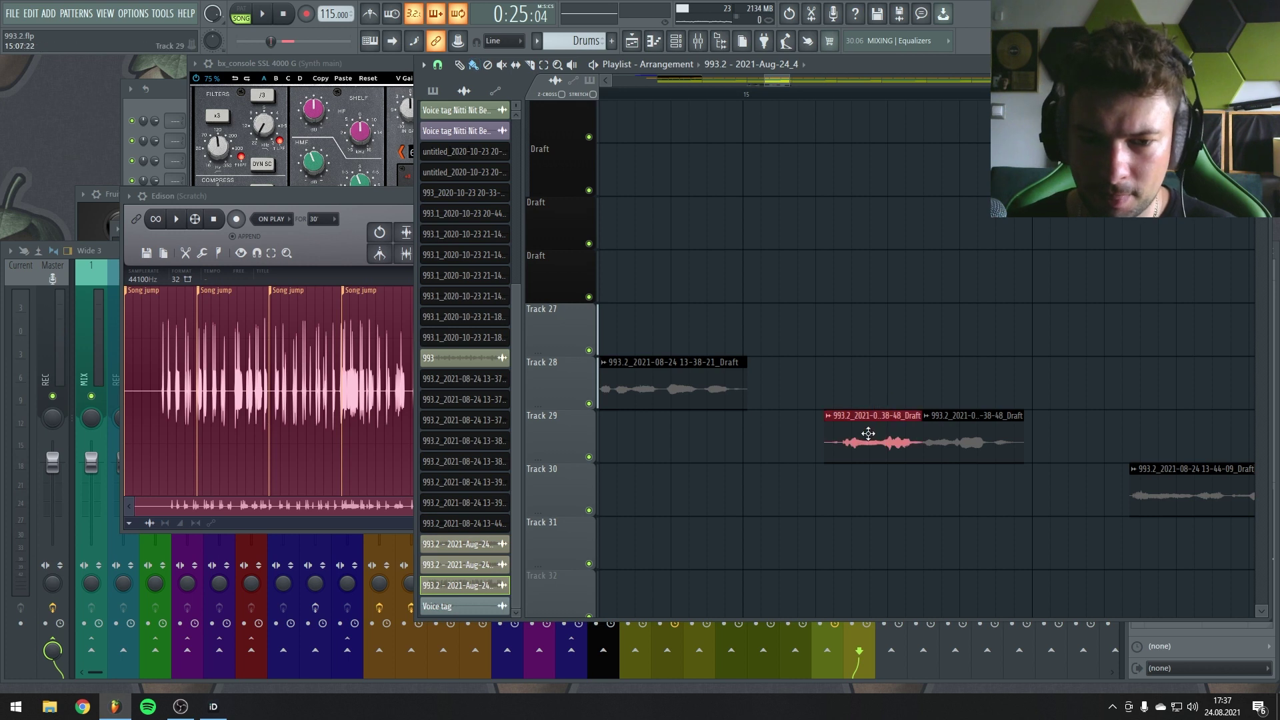
left_click(657, 97)
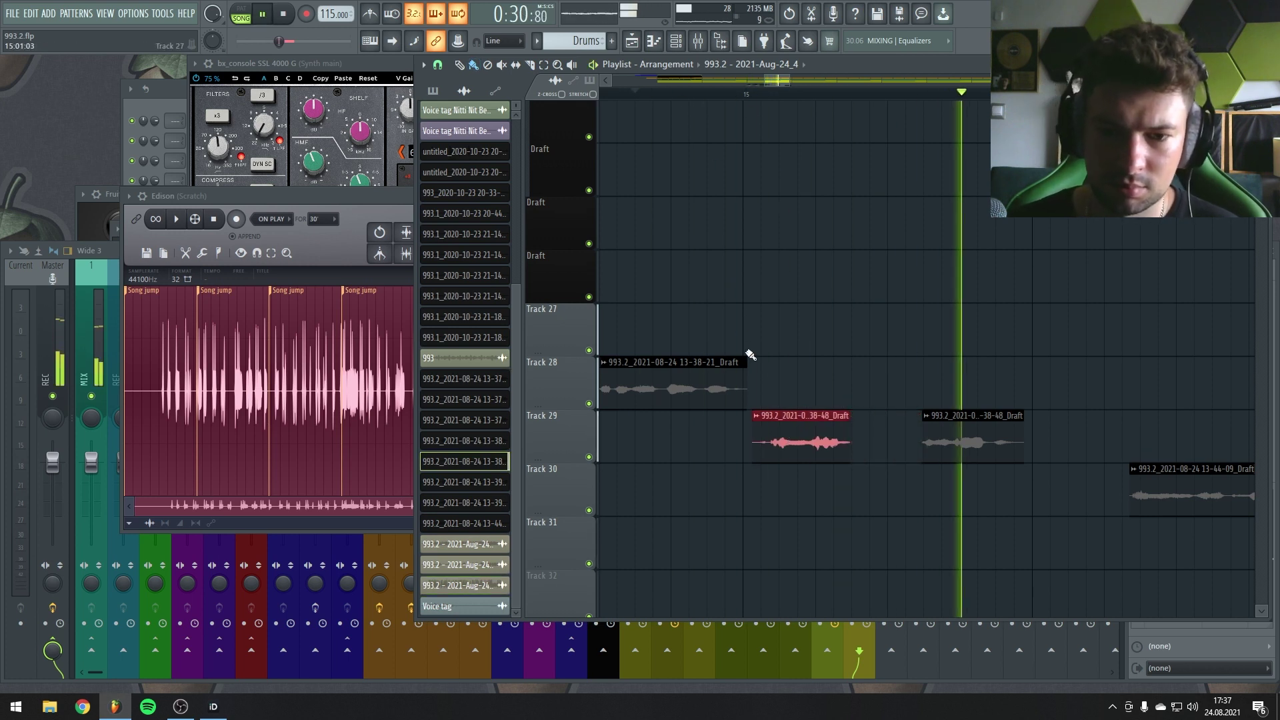
key("space")
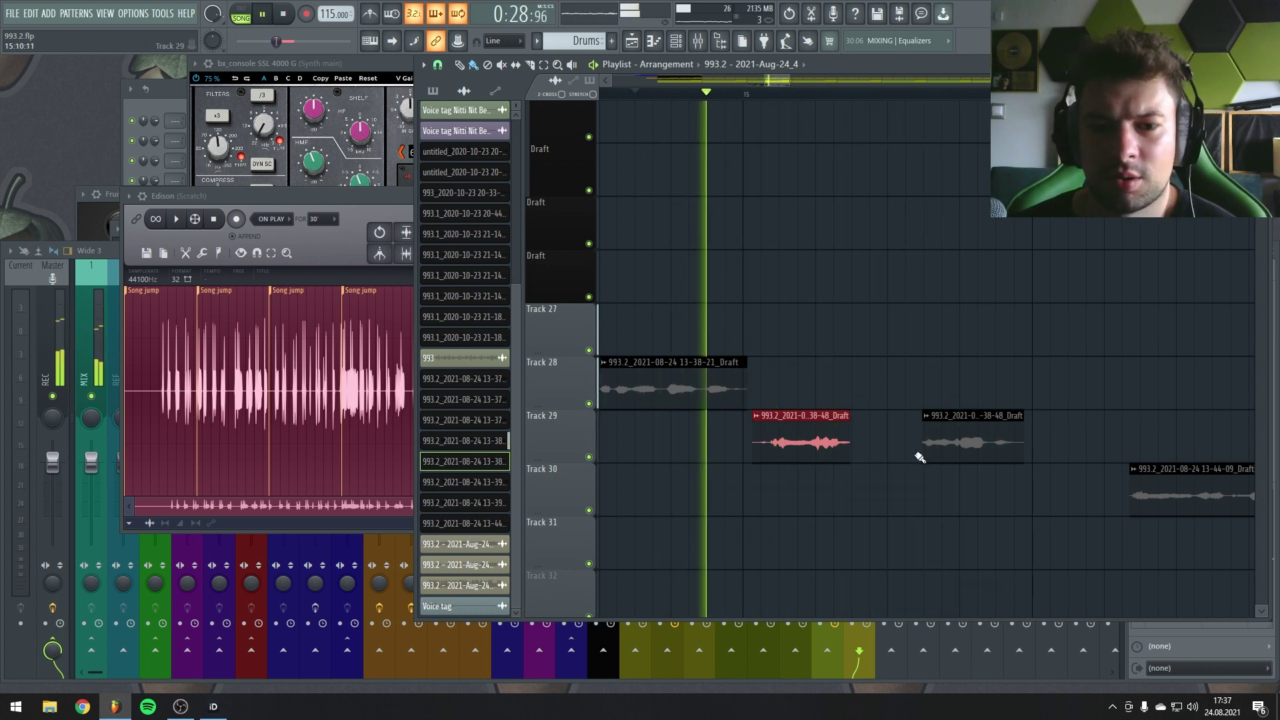
Step: Trim the end of the first vocal piece on Track 29 and the start of the second, replaying the passage
left_click_drag(850, 429, 881, 427)
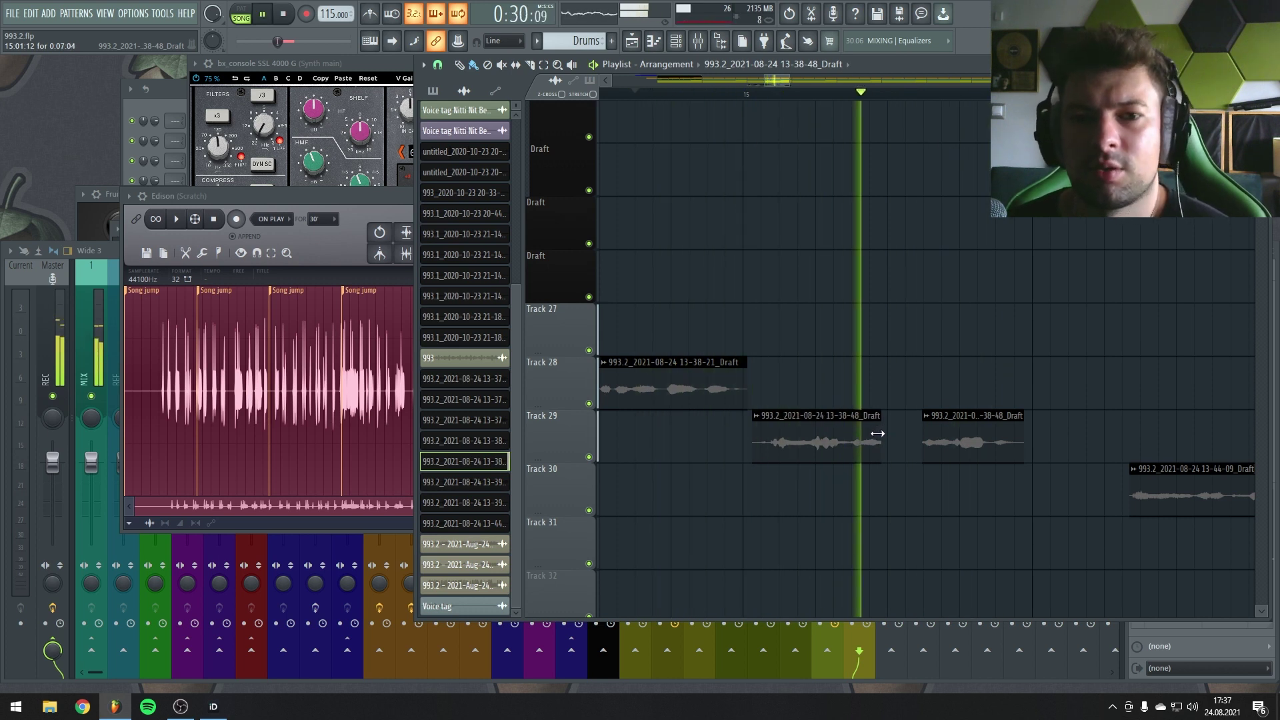
left_click_drag(880, 434, 869, 440)
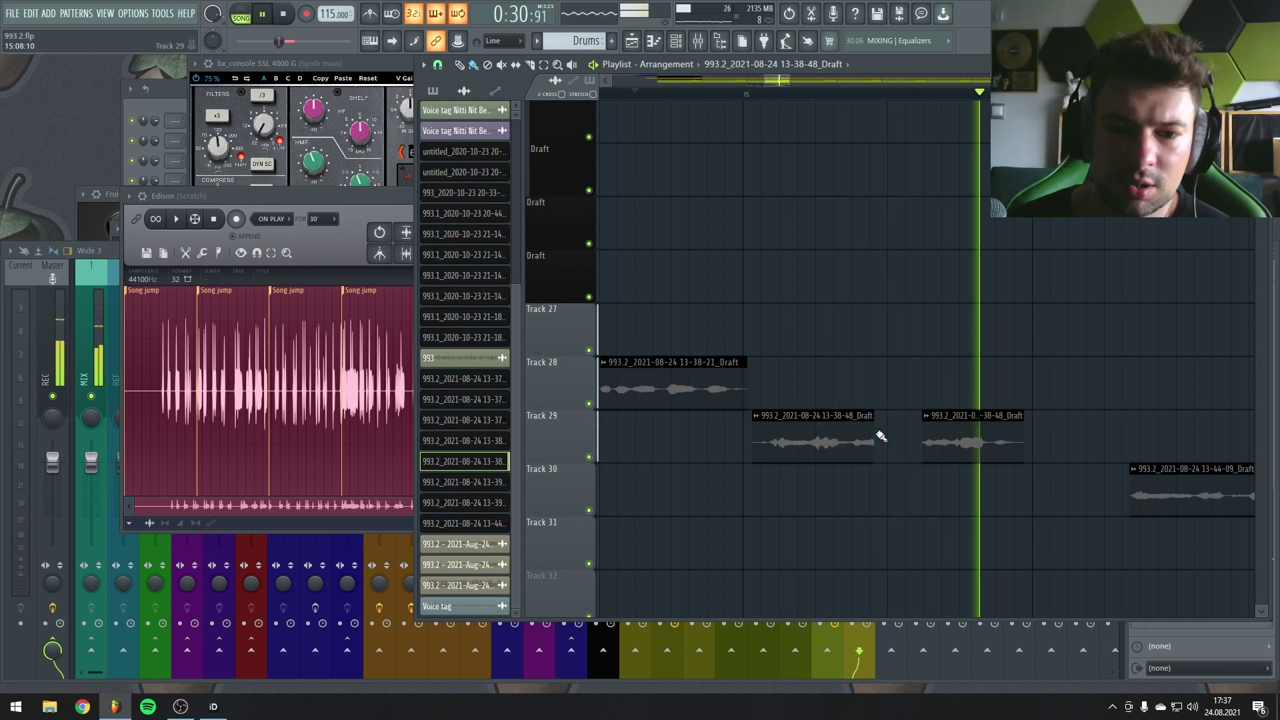
left_click_drag(924, 435, 869, 426)
key("space")
key("space")
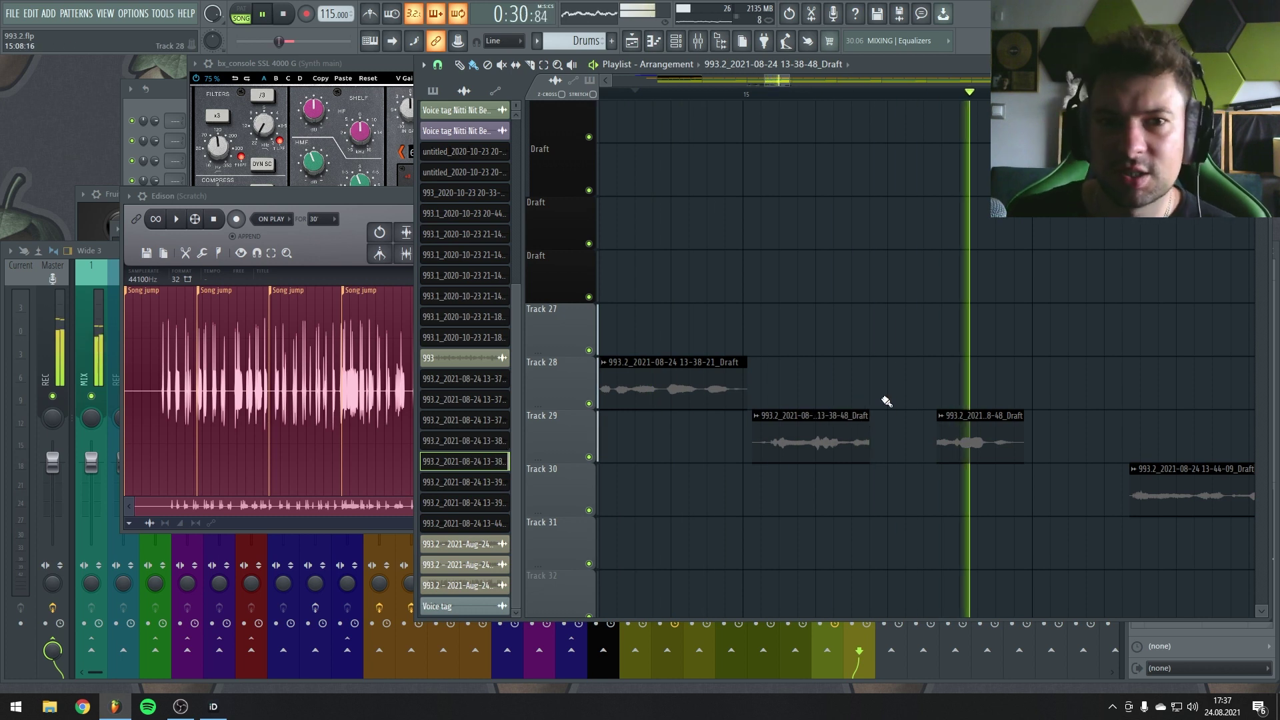
key("space")
scroll(951, 288, "down", 2)
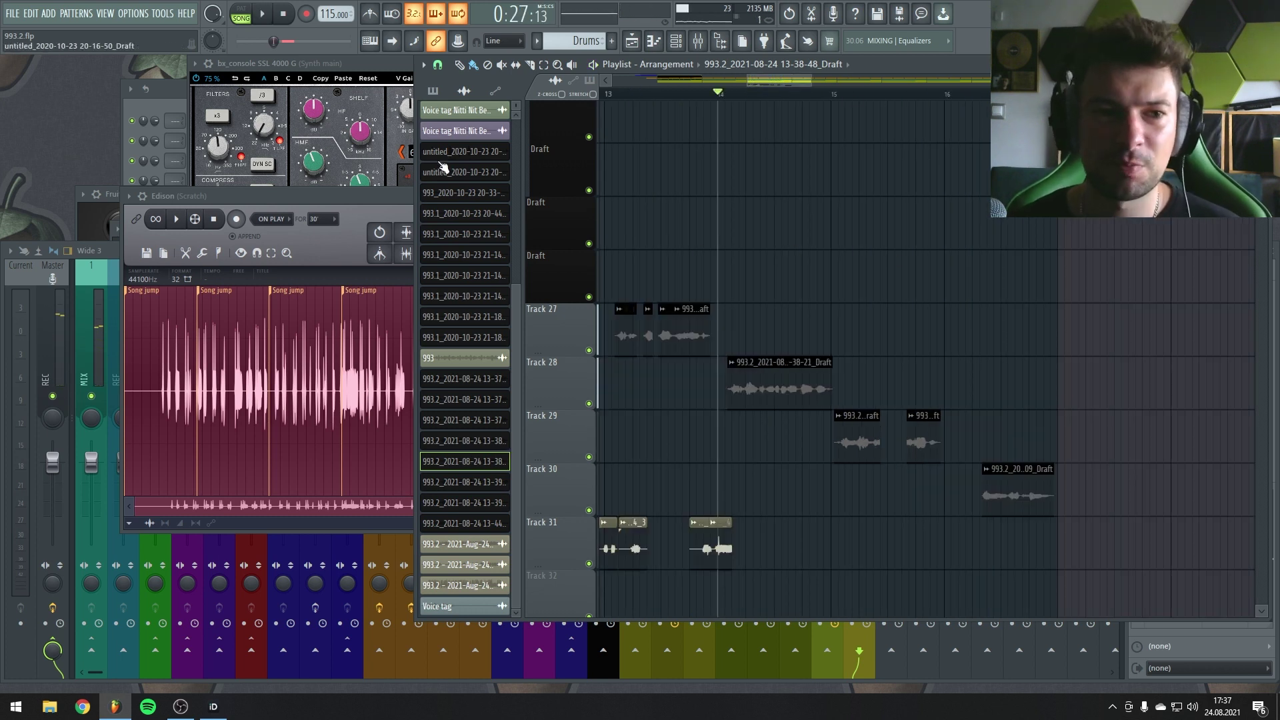
Step: Load the Jesc do syta sample into Fruity Scratcher, audition it, and leave it paused with Hold on
left_click(387, 197)
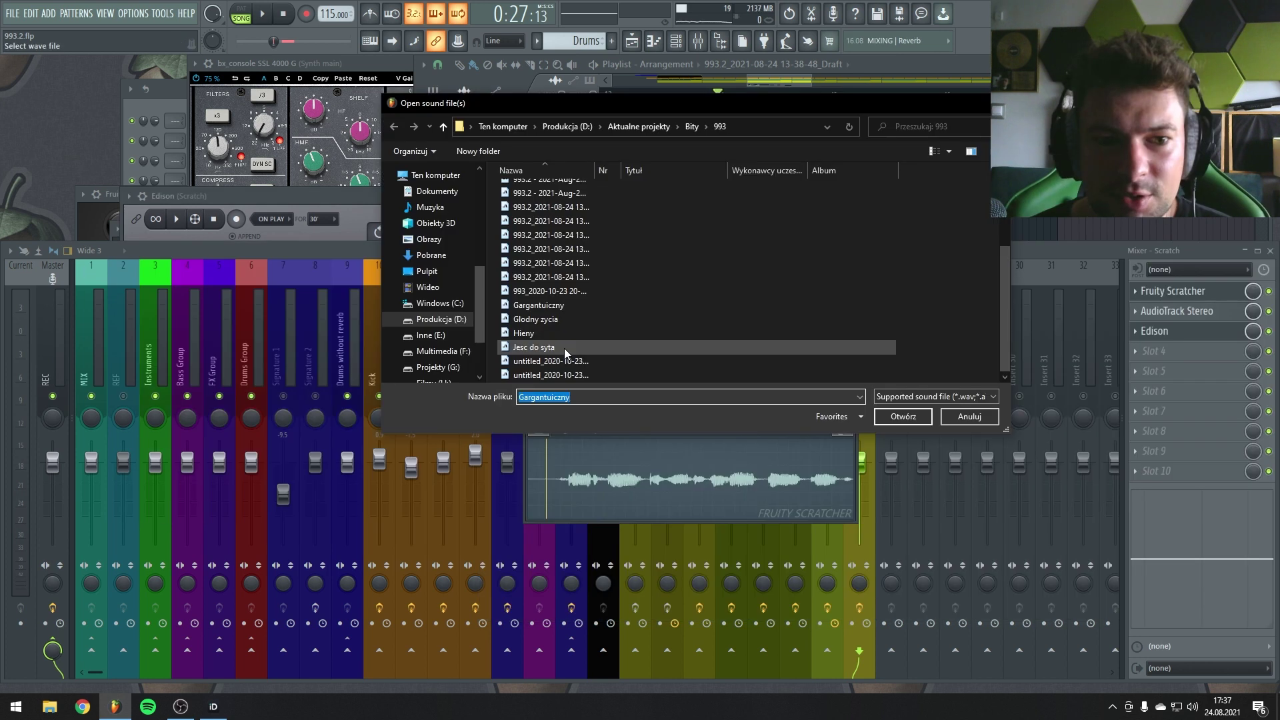
double_click(564, 348)
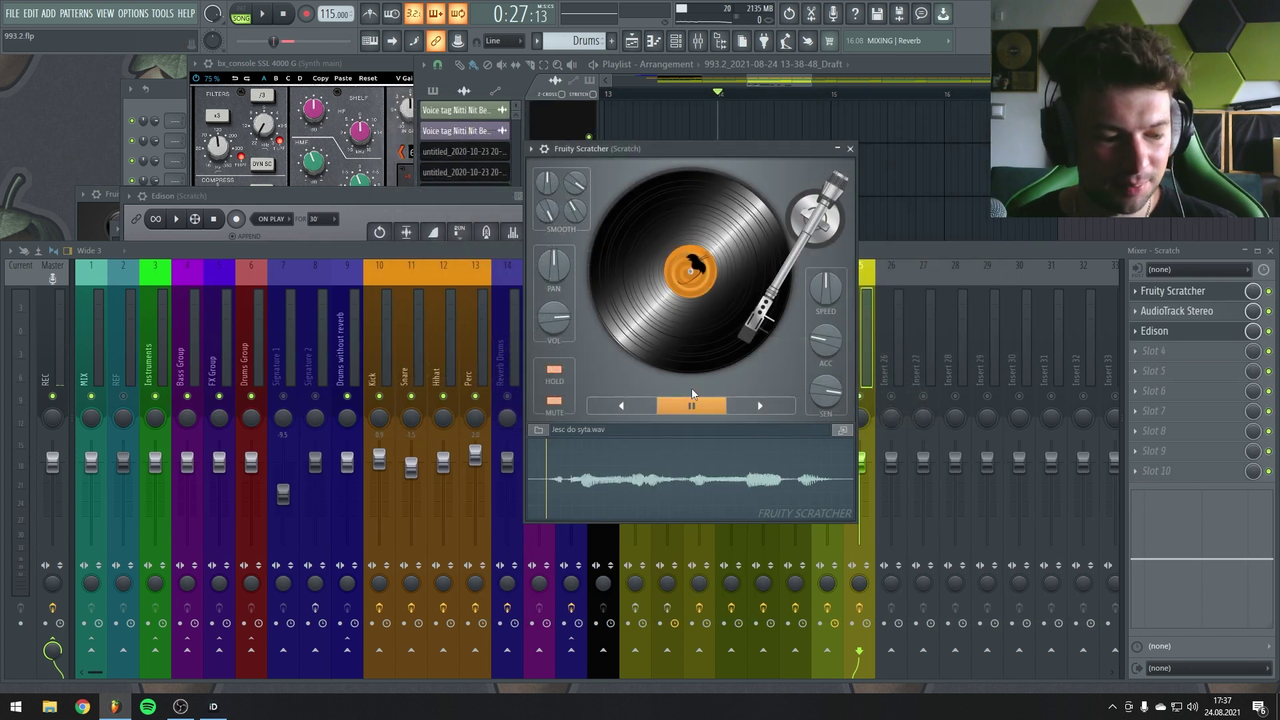
left_click(686, 397)
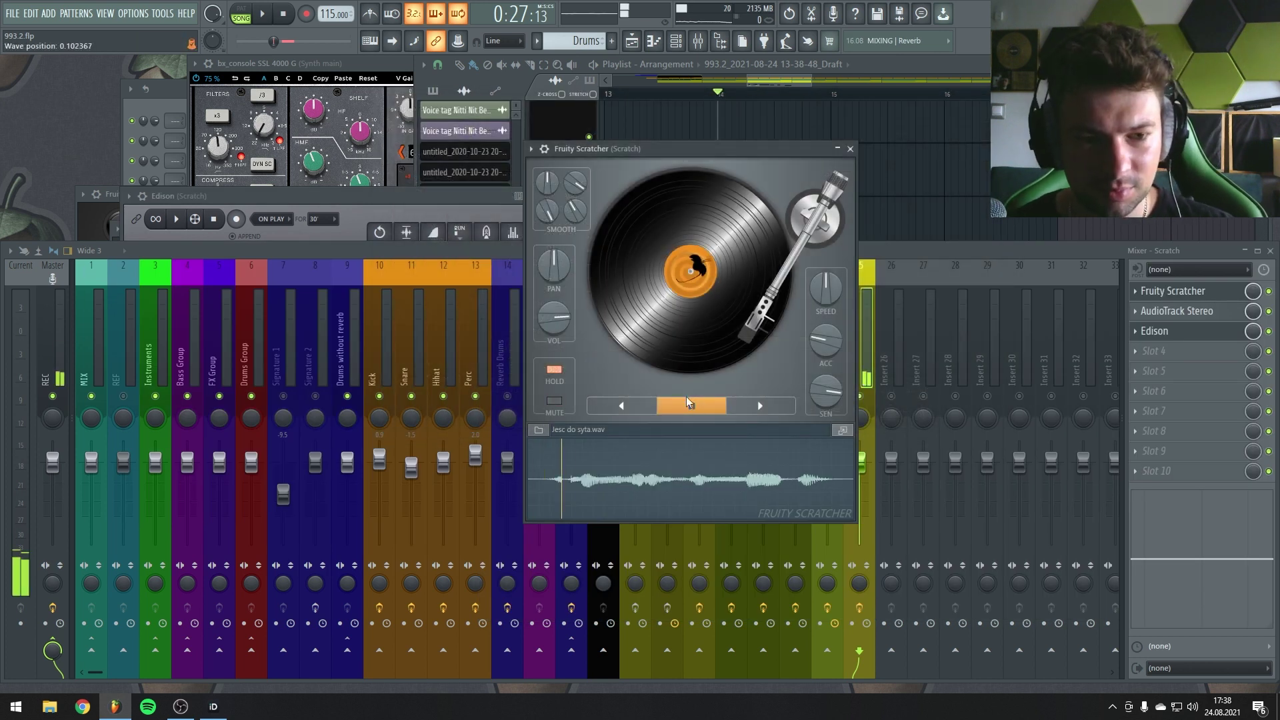
left_click(750, 406)
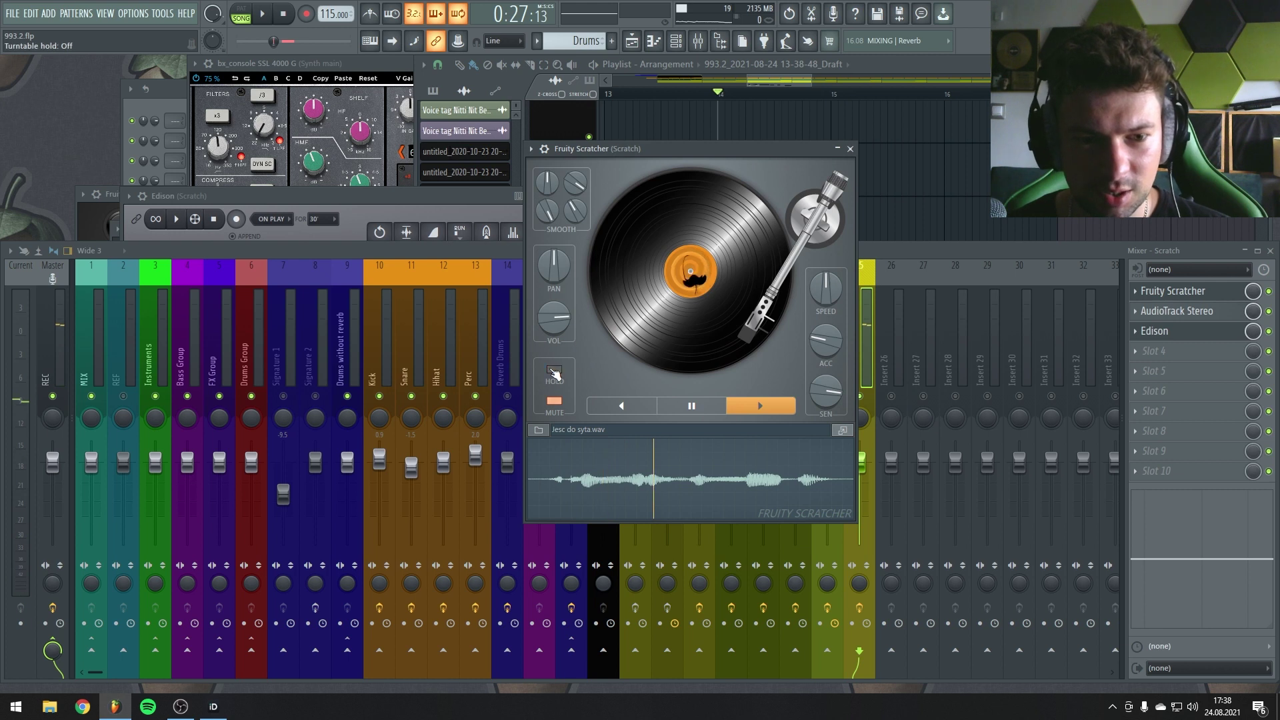
left_click(554, 401)
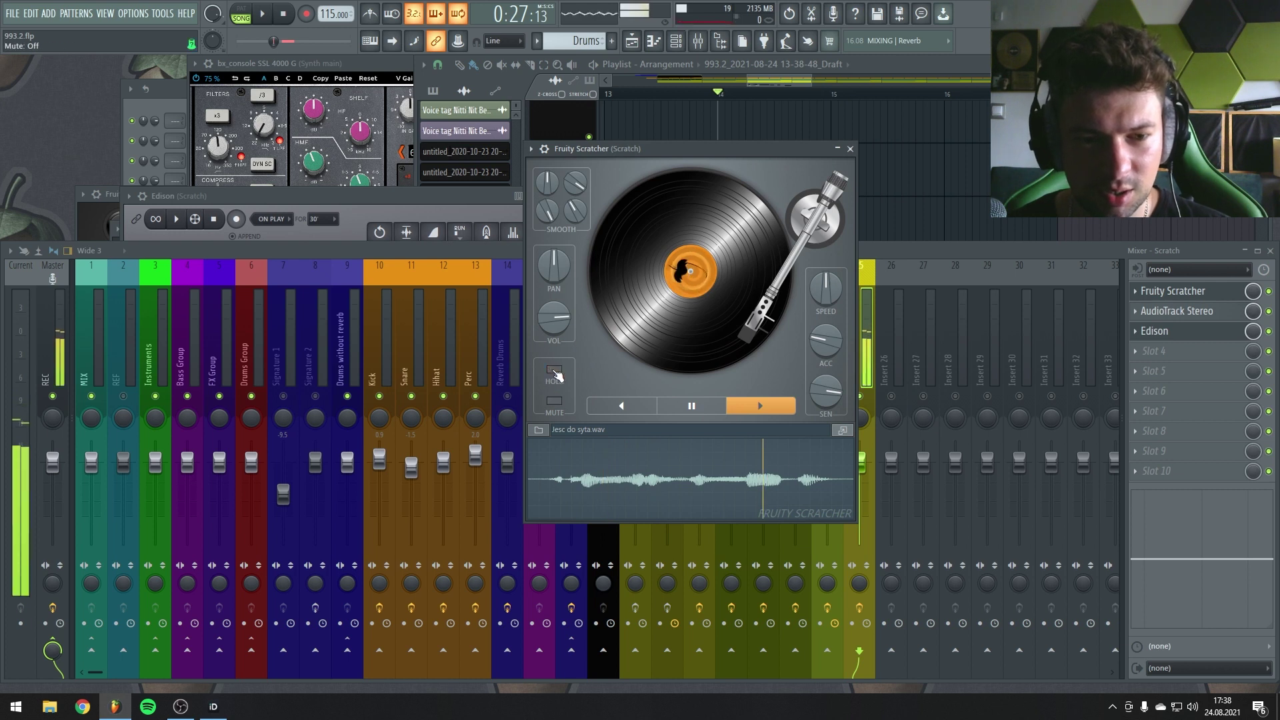
left_click(688, 408)
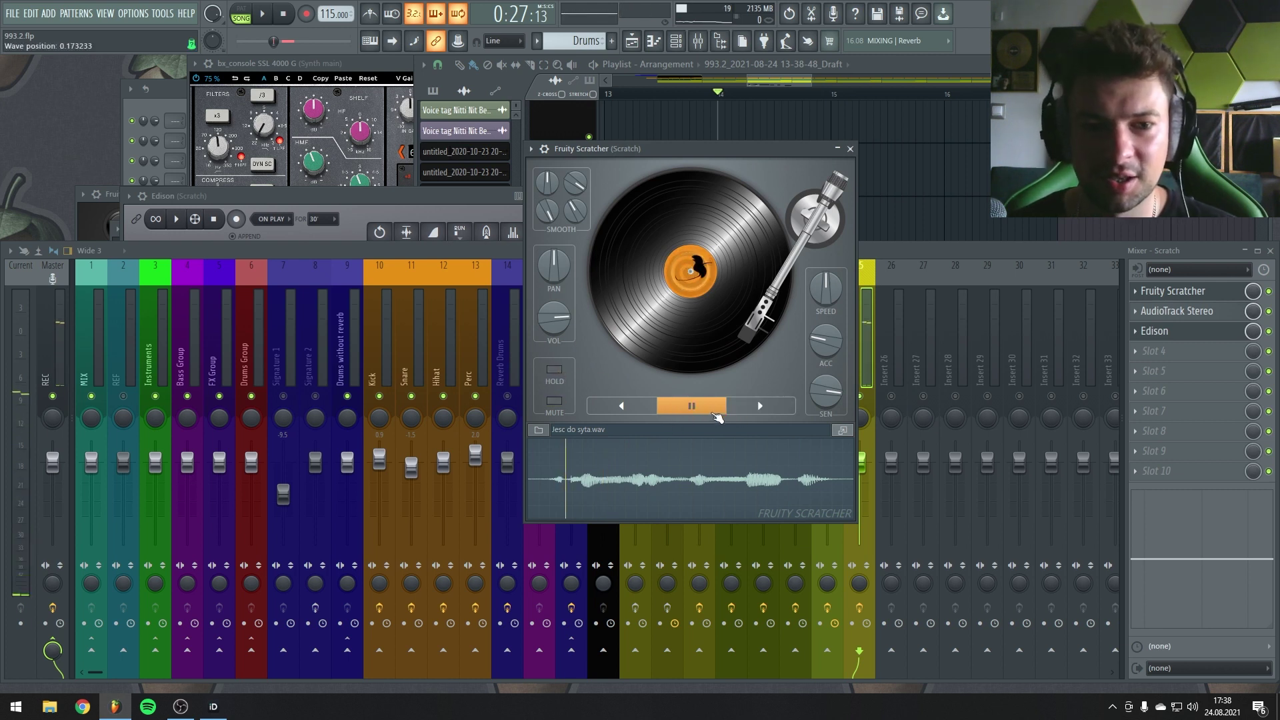
left_click(555, 372)
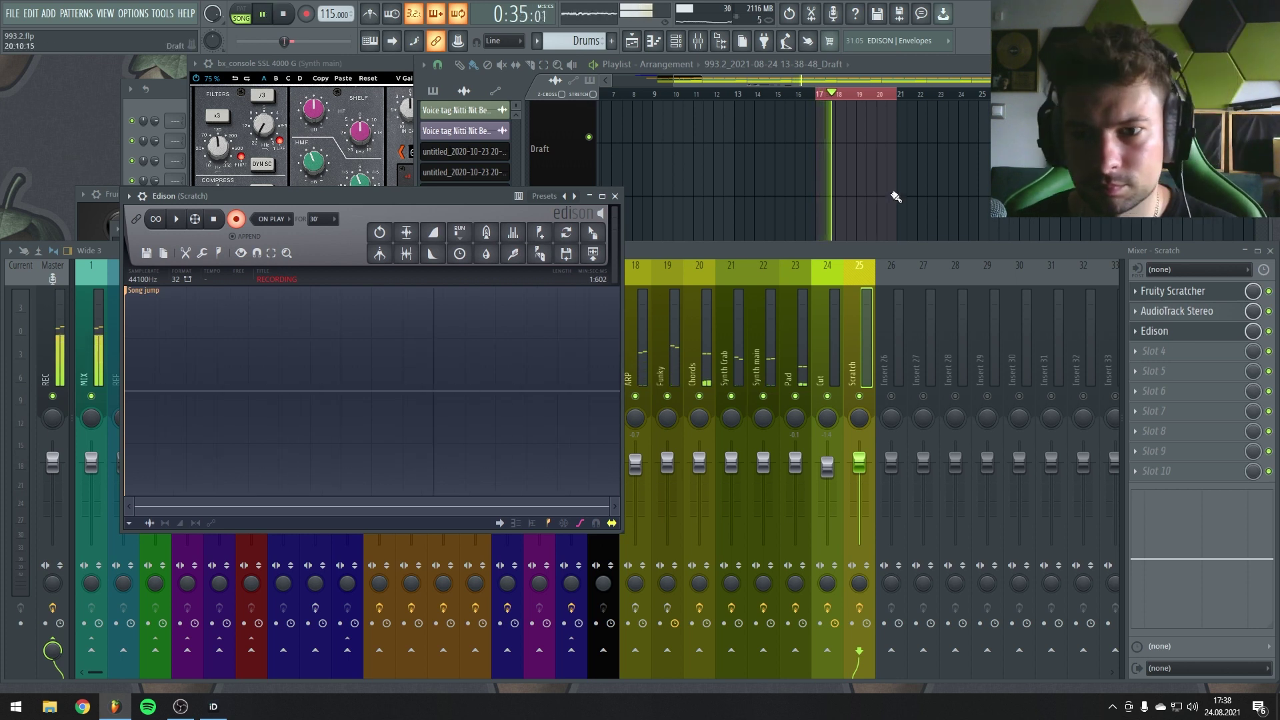
Step: Record a Fruity Scratcher take of the sample into Edison over the looped bars and place it on the upper Draft track at bar 17
left_click(1174, 290)
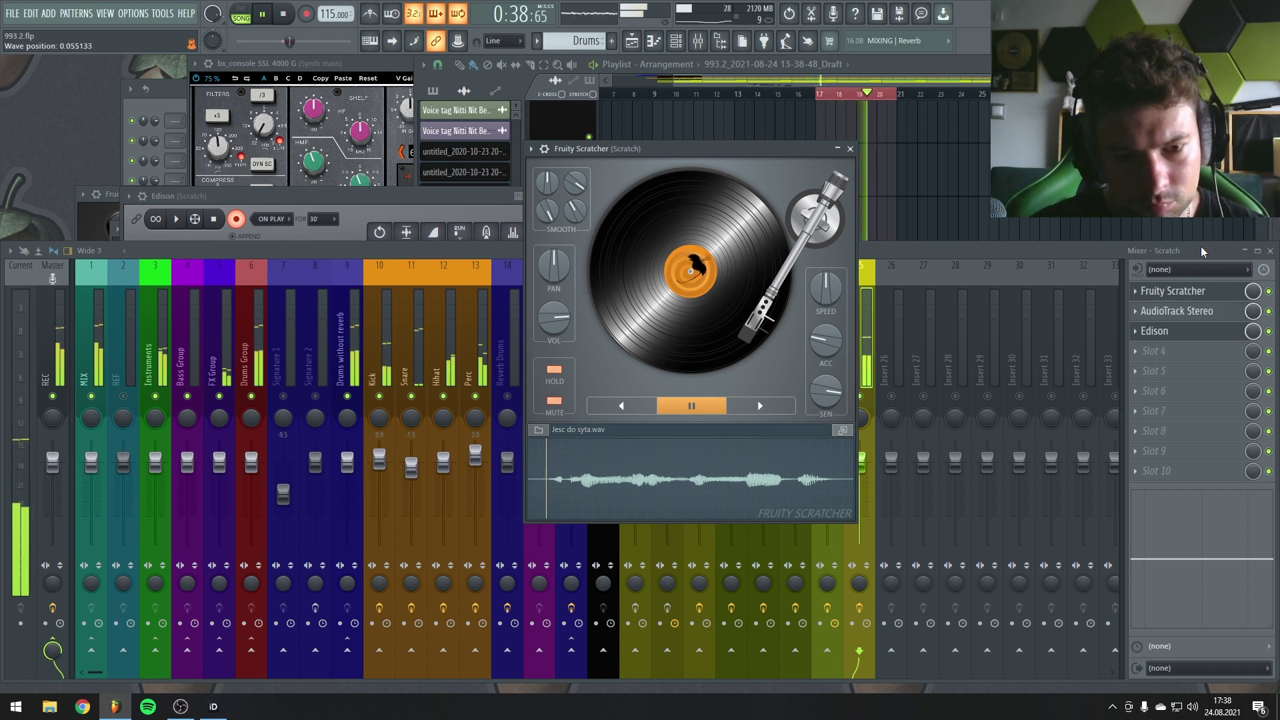
key("space")
key("F5")
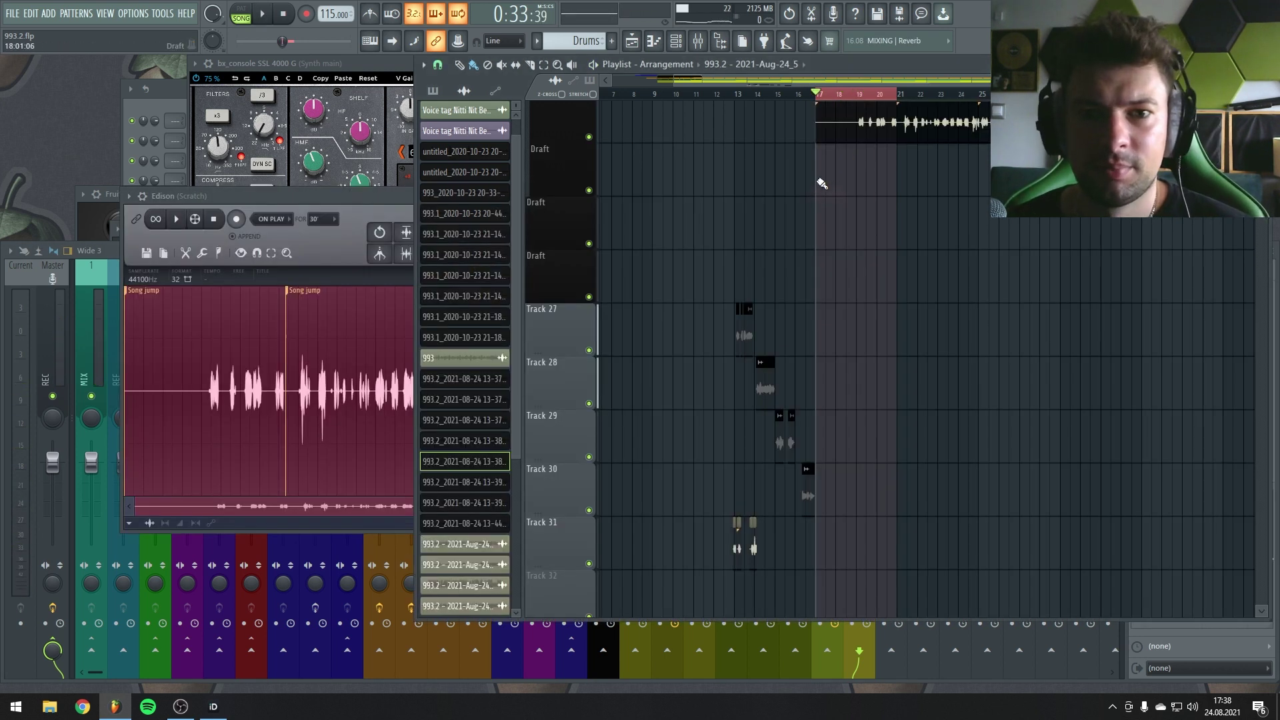
Step: Move the take back to bar 13, trim two bars off its start and shift it to begin at 14:13:00 during playback
scroll(725, 212, "down", 2)
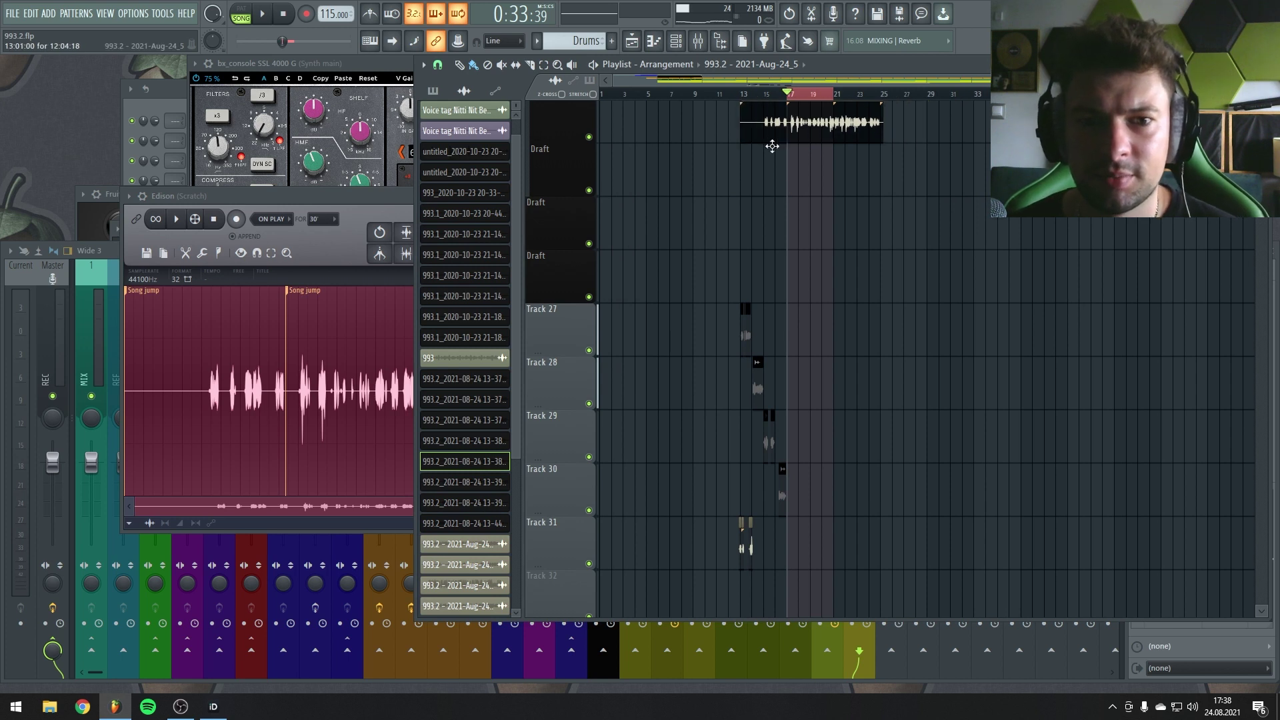
left_click(740, 94)
key("space")
scroll(704, 227, "up", 3)
scroll(703, 227, "up", 1)
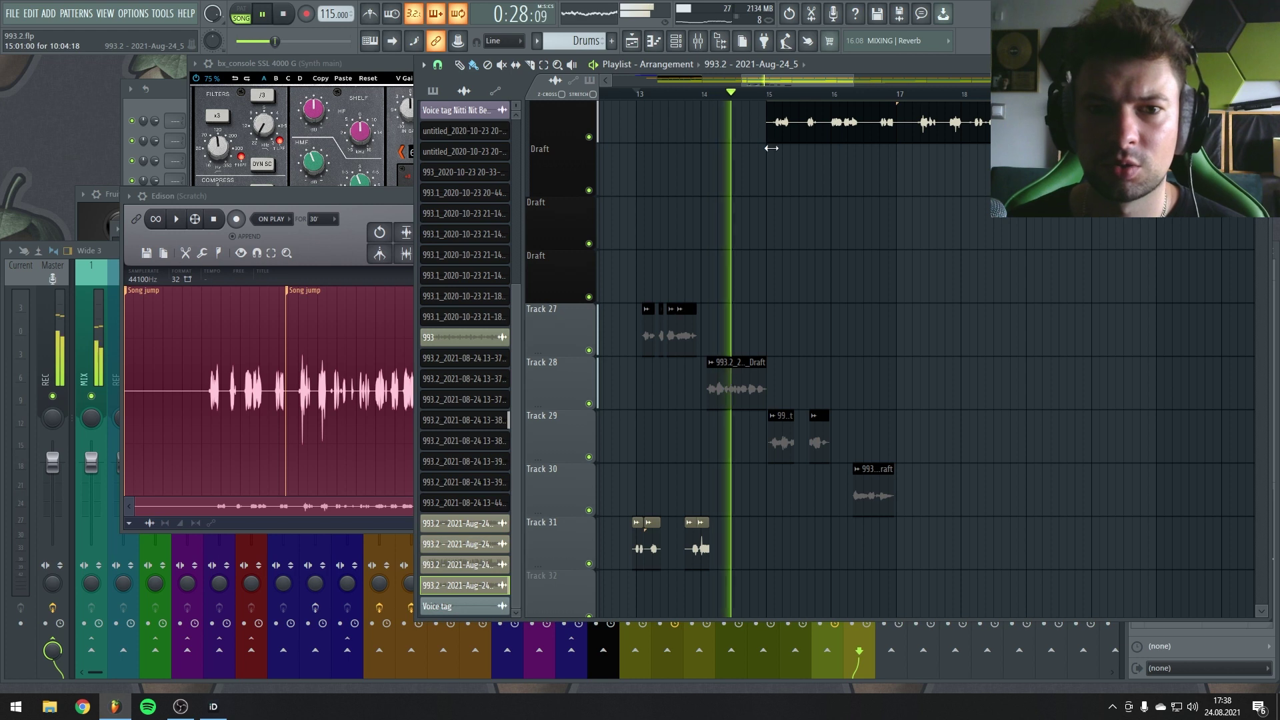
scroll(760, 137, "up", 1)
key("space")
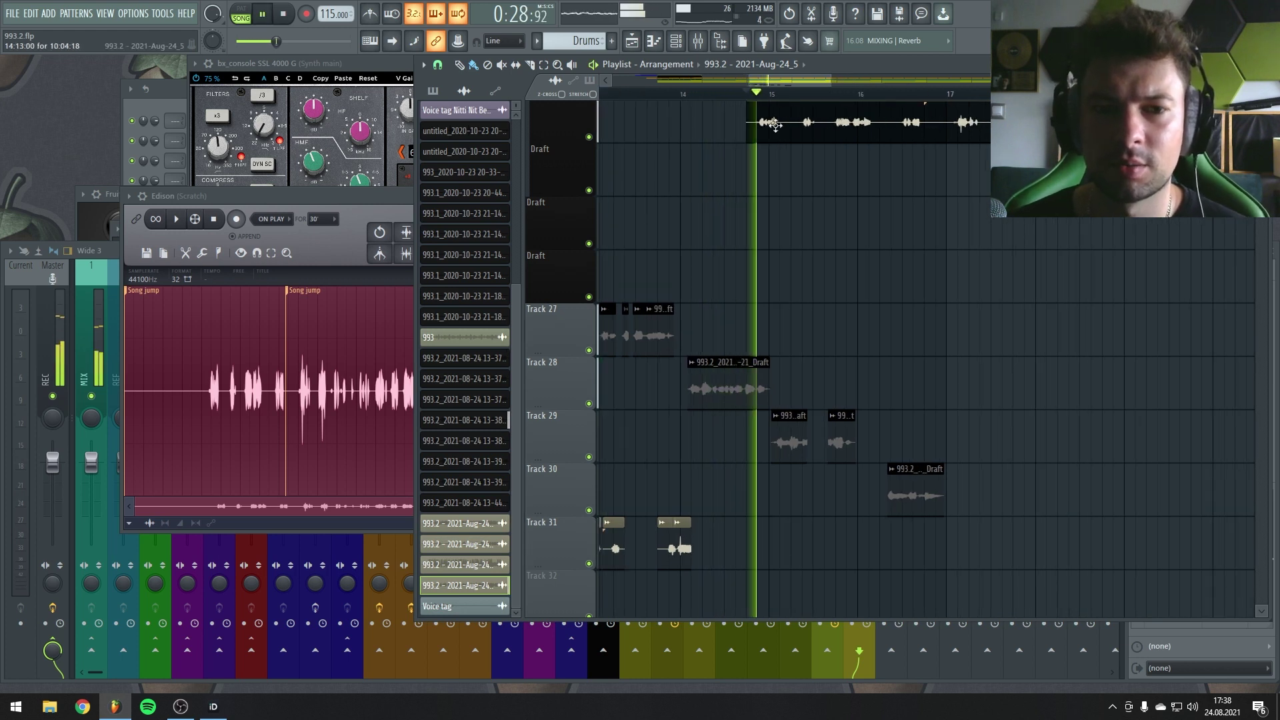
scroll(776, 137, "up", 2)
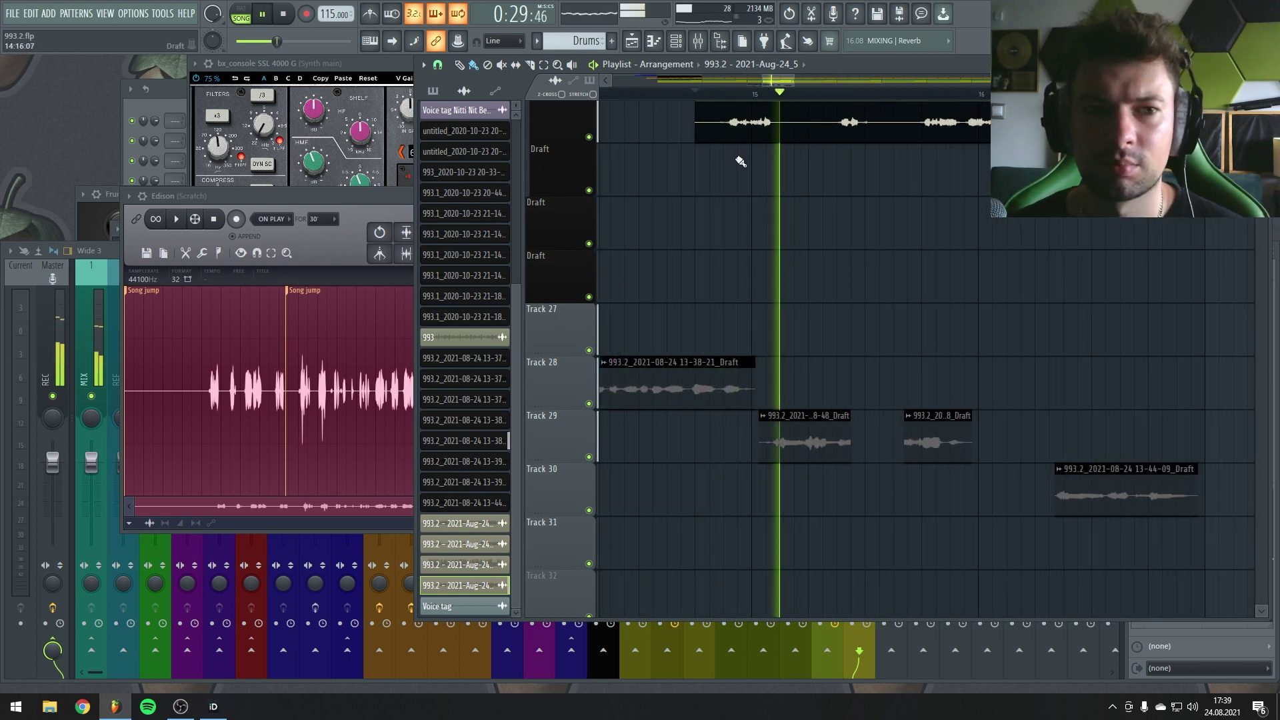
Step: Shift the take to 13:16:00, then cut away its opening scratches so a later phrase starts in the second half of bar 14
scroll(754, 157, "down", 2)
left_click_drag(772, 133, 725, 106)
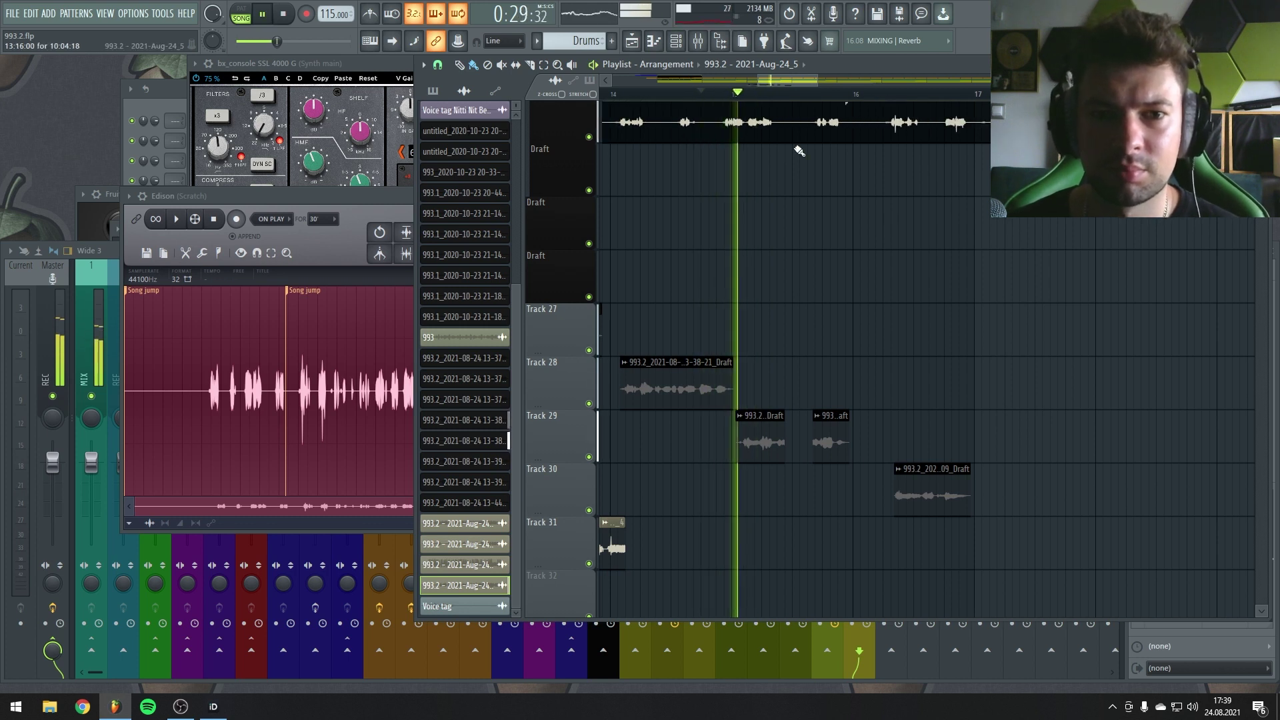
scroll(794, 149, "down", 3)
key("space")
left_click_drag(794, 148, 786, 130)
scroll(667, 173, "up", 4)
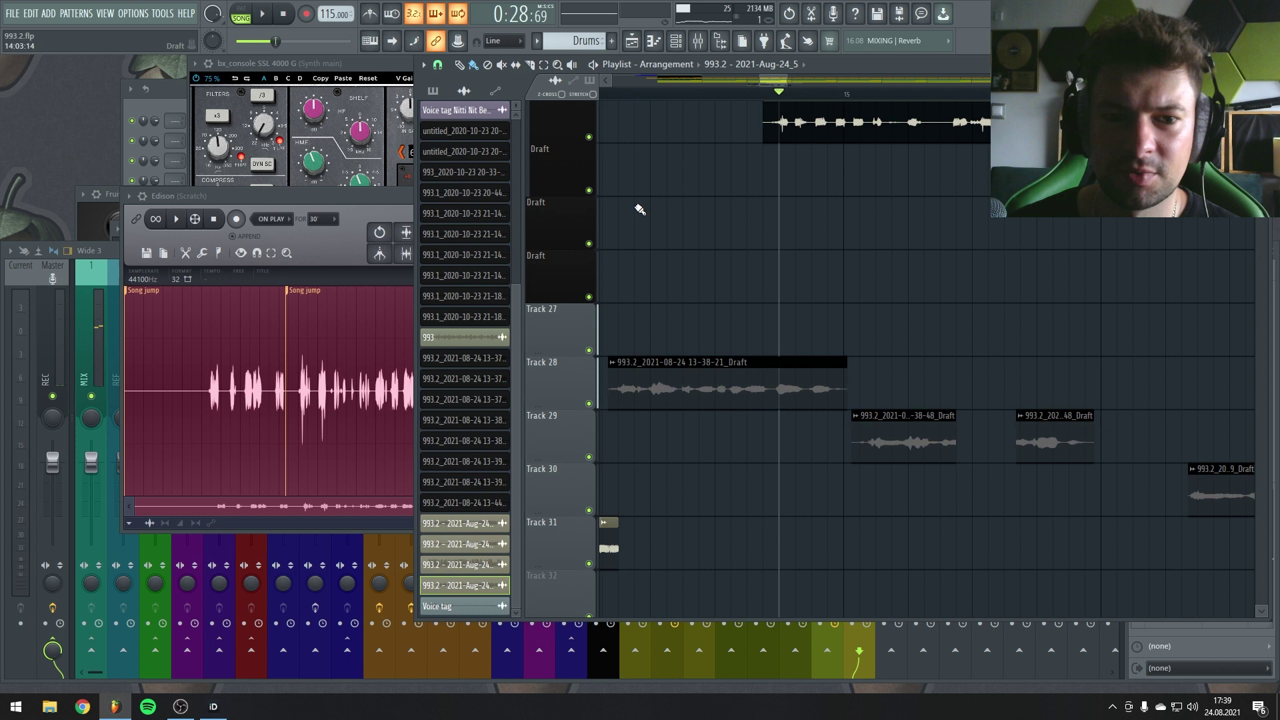
key("space")
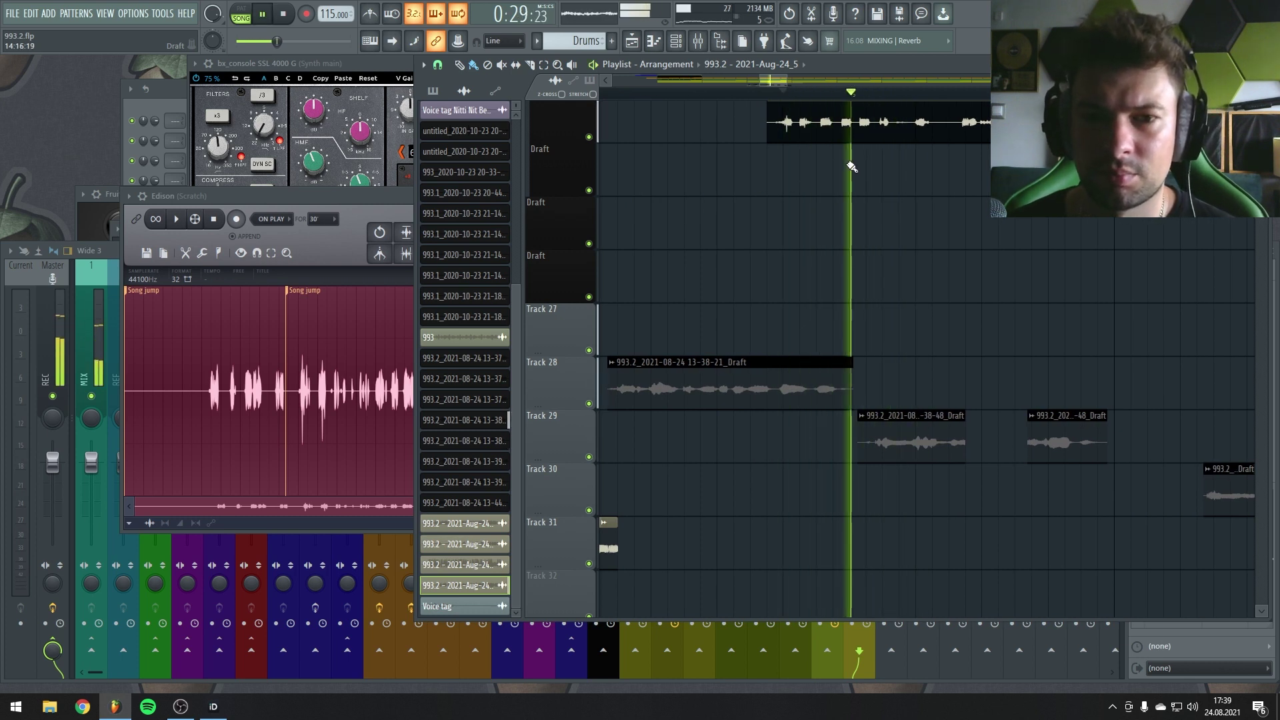
Step: Cut the take on the upper Draft track down to one five-scratch phrase ending just after bar 15
key("ctrl+z")
key("ctrl+z")
key("ctrl+z")
key("ctrl+z")
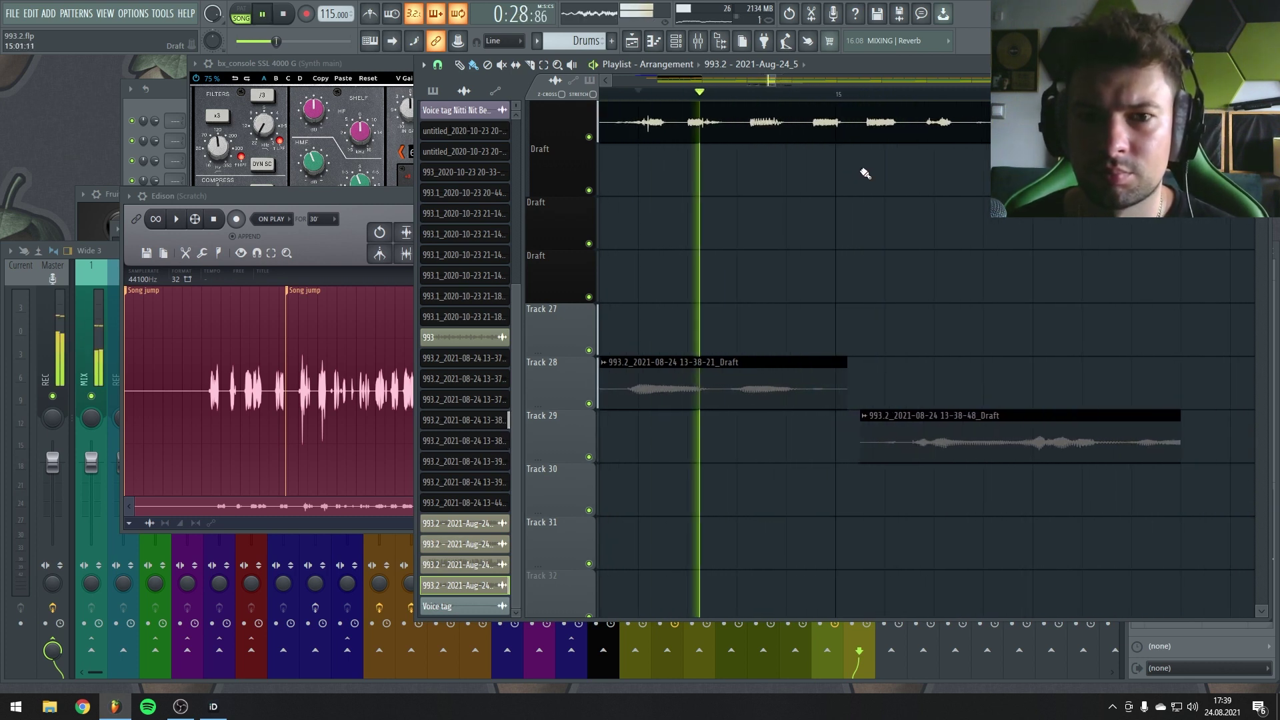
key("space")
key("ctrl+shift+z")
key("ctrl+shift+z")
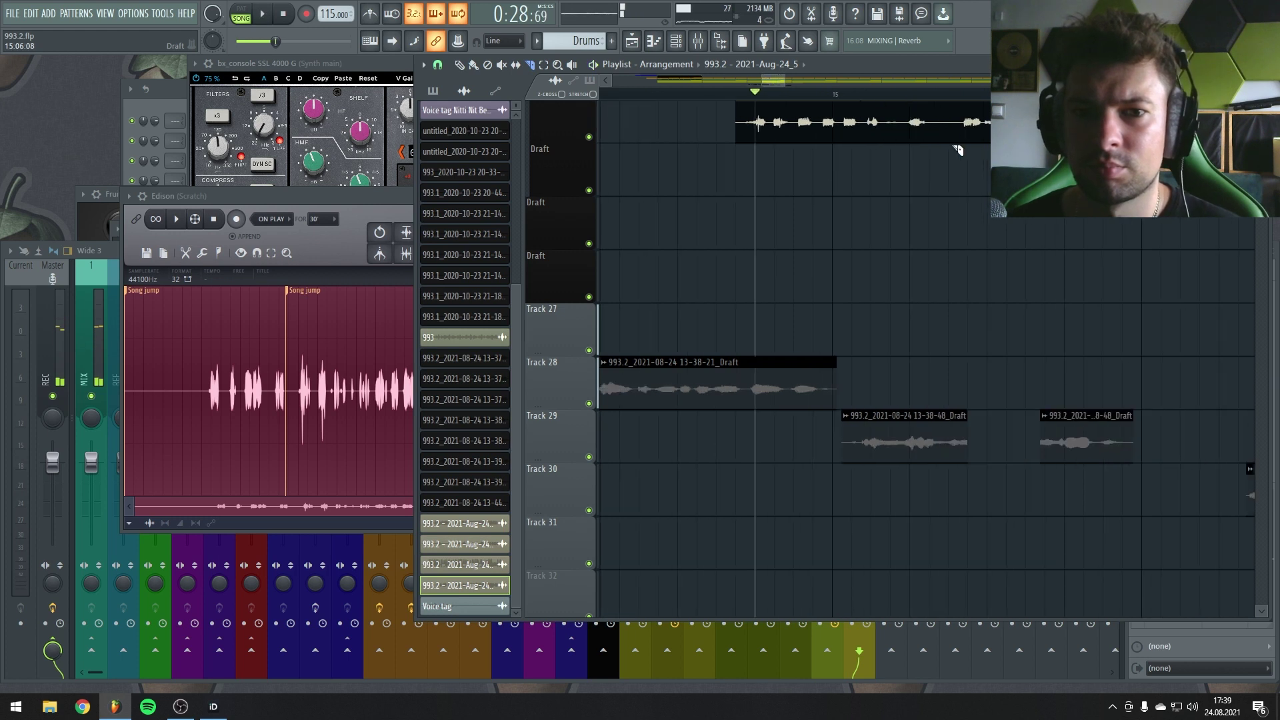
key("ctrl+shift+z")
key("ctrl+shift+z")
key("ctrl+shift+z")
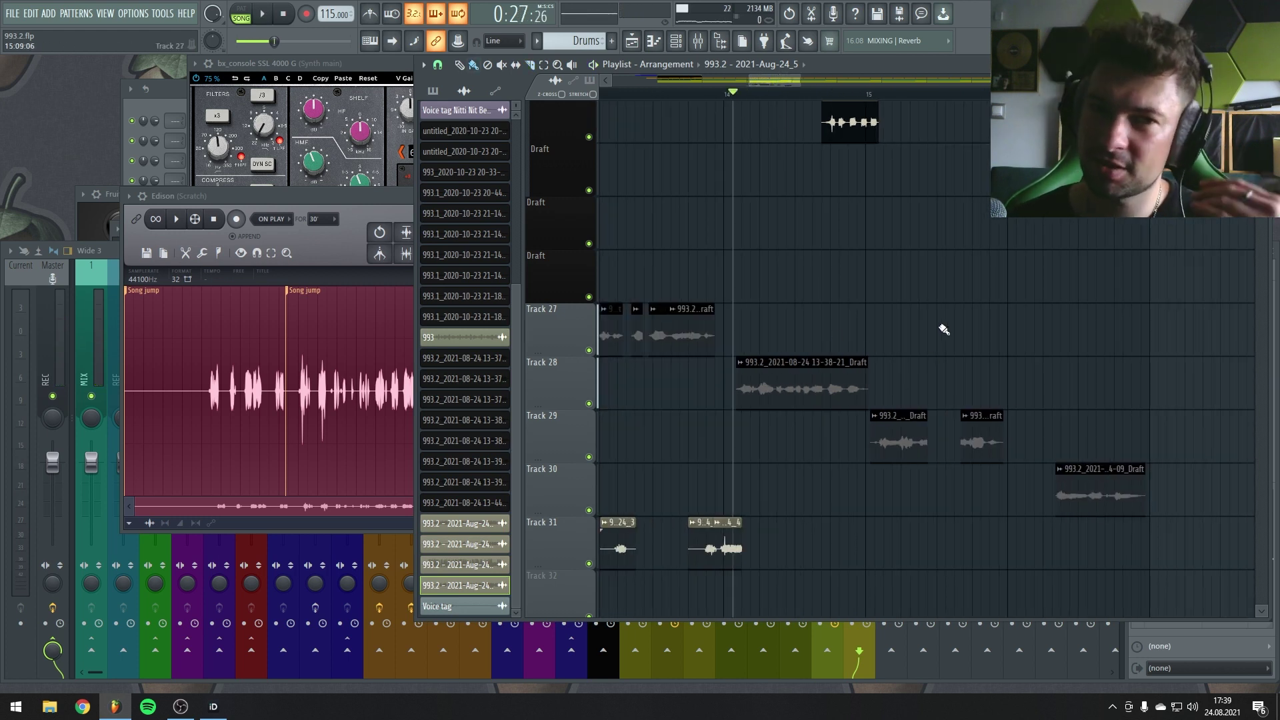
Step: Nudge the shortened scratch clip slightly later and replay it against the vocal drafts
key("ctrl+z")
key("ctrl+z")
key("ctrl+z")
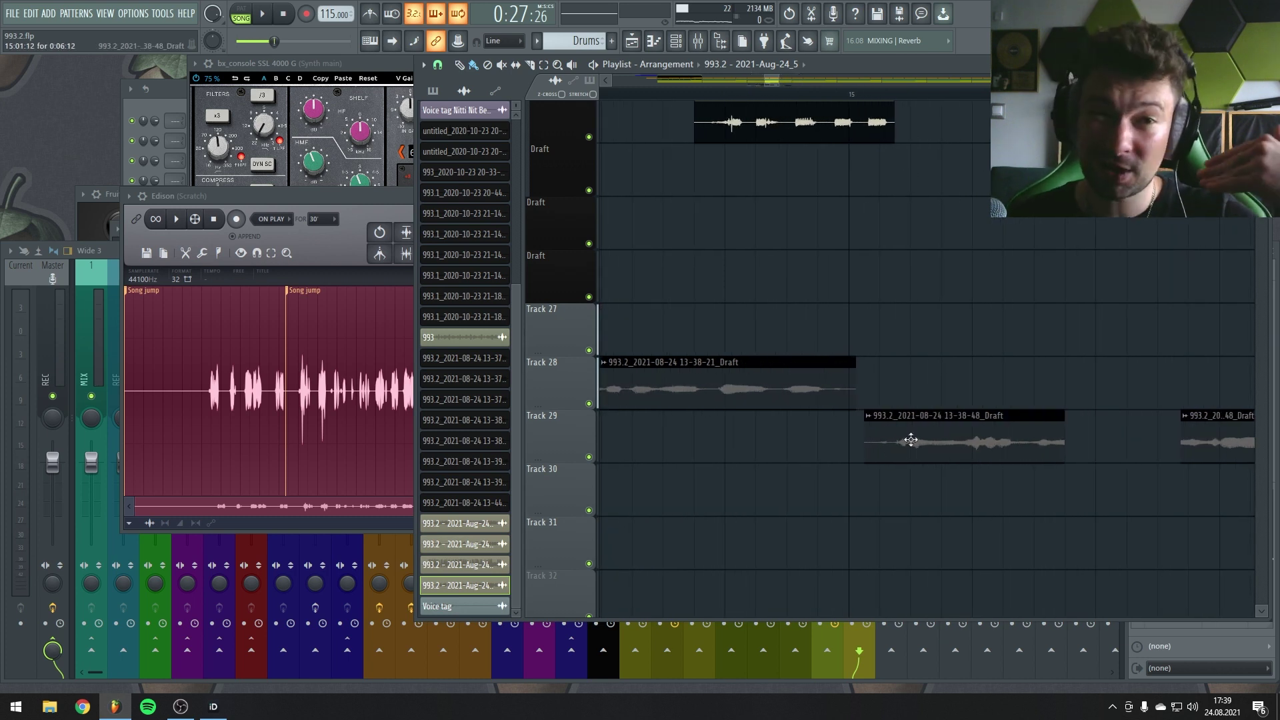
key("ctrl+shift+z")
key("ctrl+shift+z")
key("ctrl+shift+z")
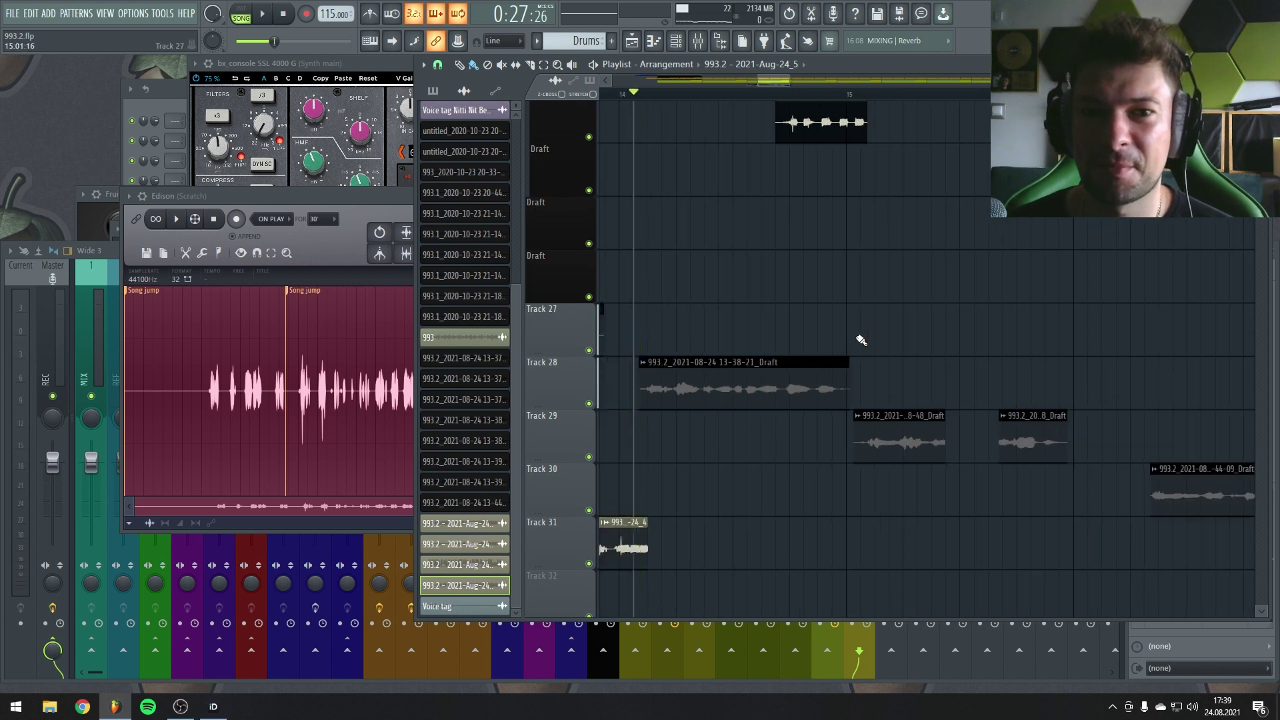
key("space")
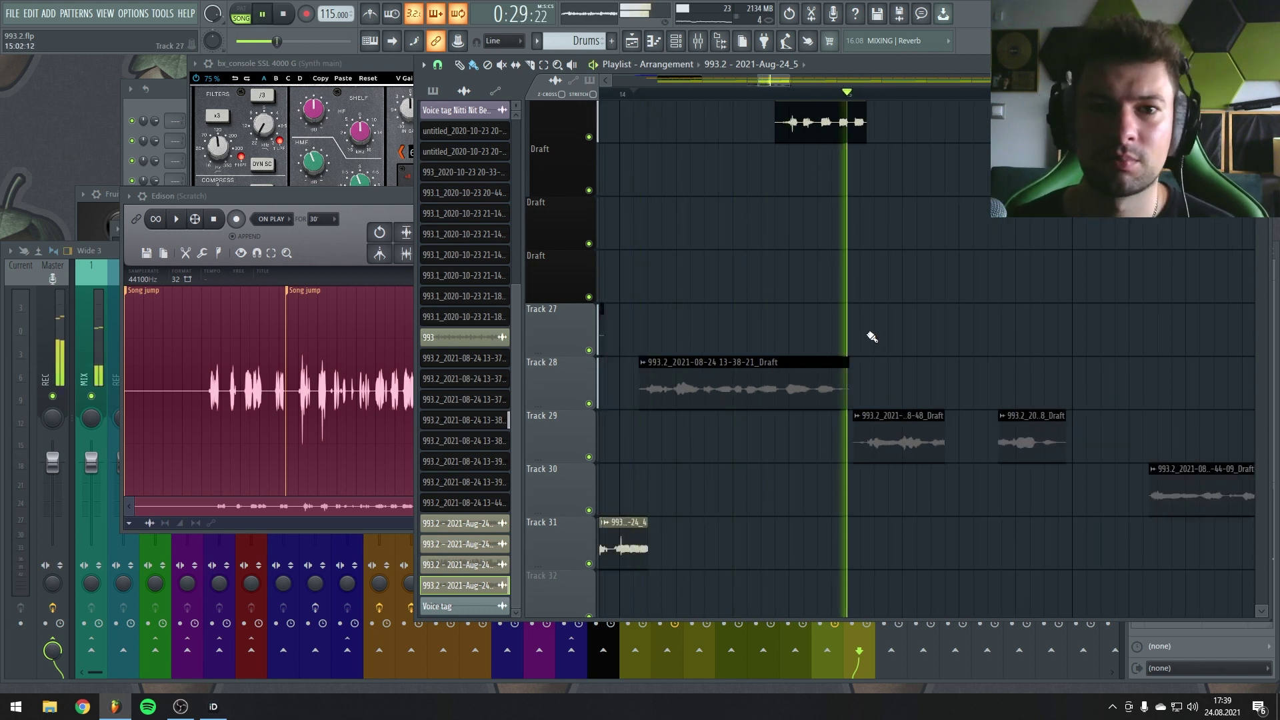
Step: Trim the last scratch off the clip so it ends right after the start of bar 15, checking it in playback
key("ctrl+z")
key("ctrl+z")
key("ctrl+z")
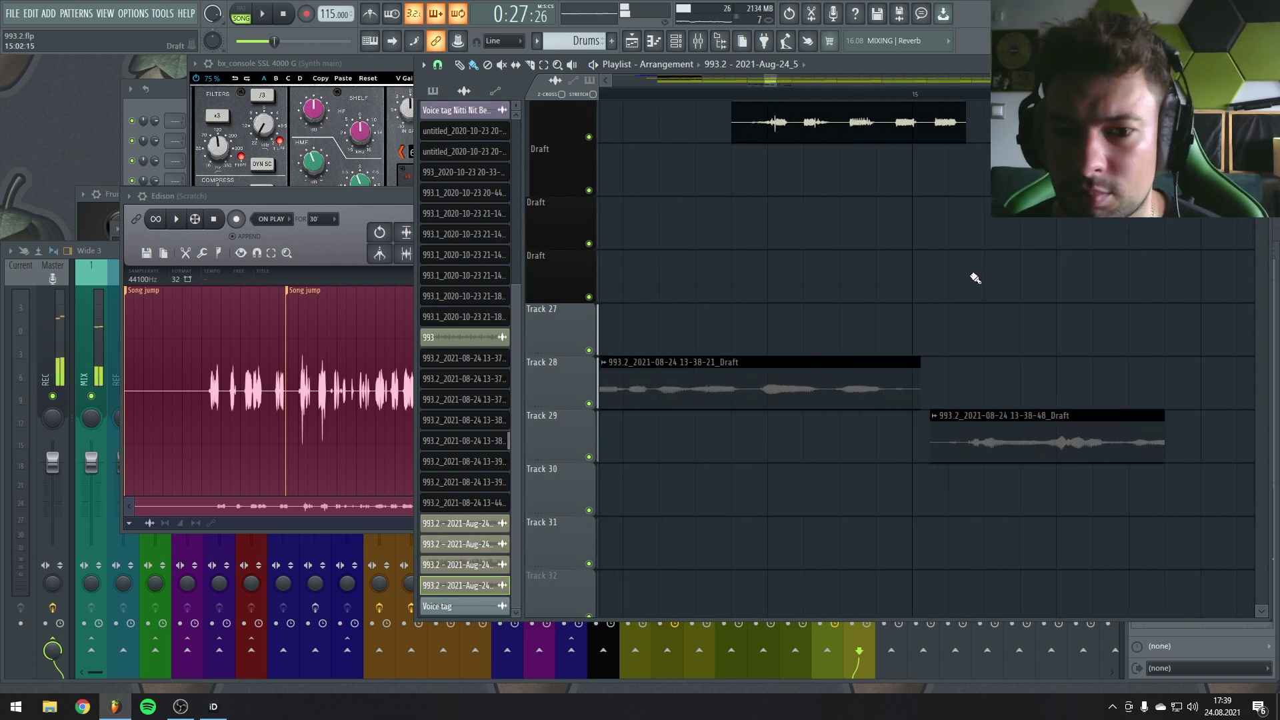
key("ctrl+z")
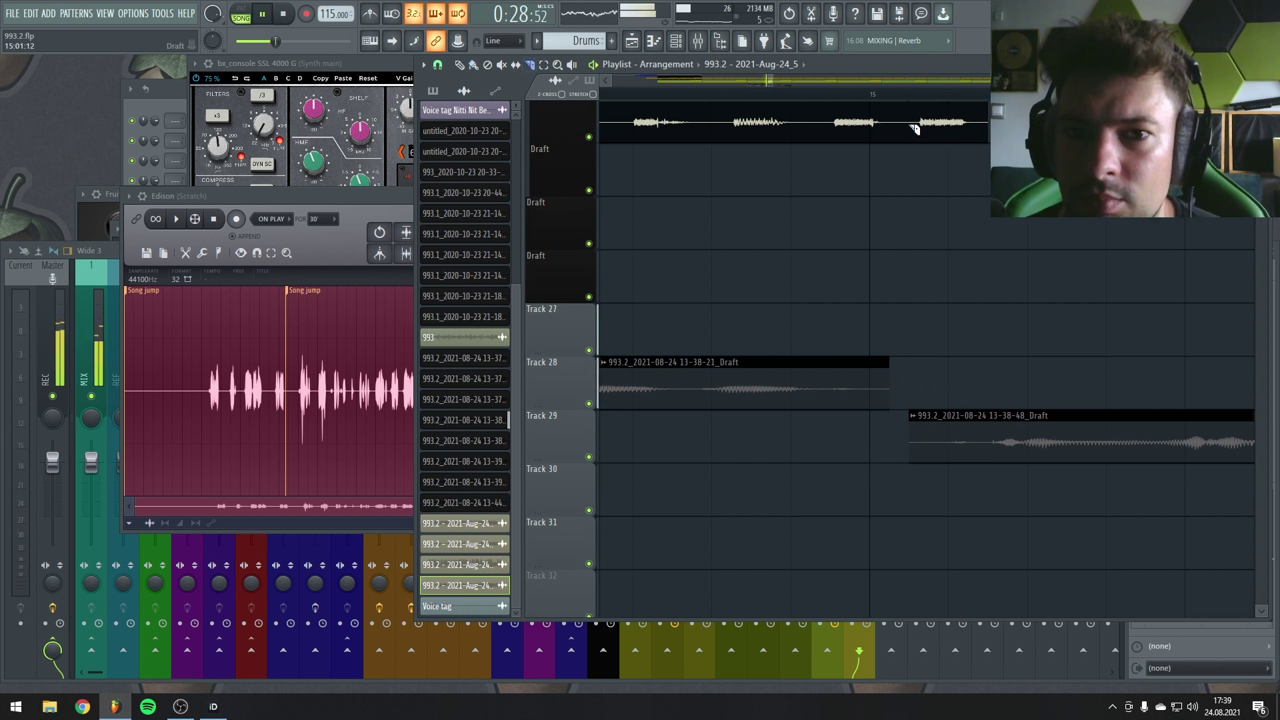
key("ctrl+shift+z")
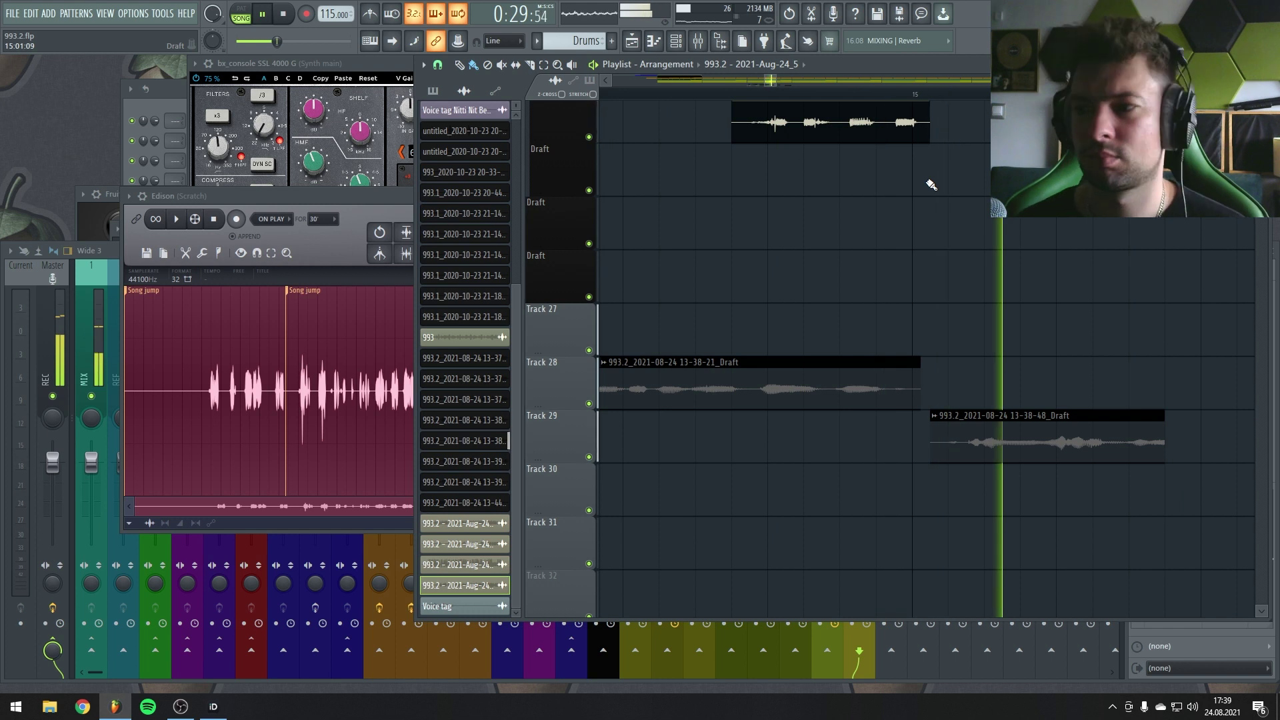
key("ctrl+z")
key("space")
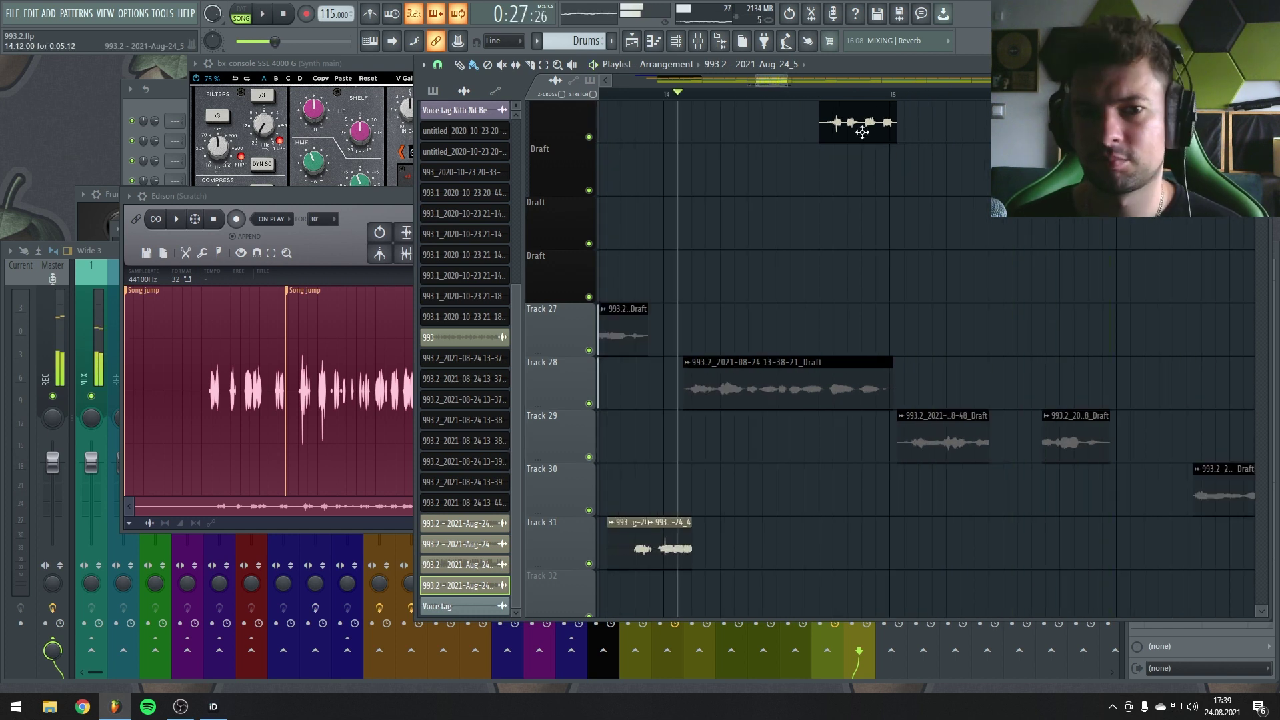
Step: Move the trimmed scratch clip down to Track 31 at 14:11:00 and replay the passage
key("ctrl+z")
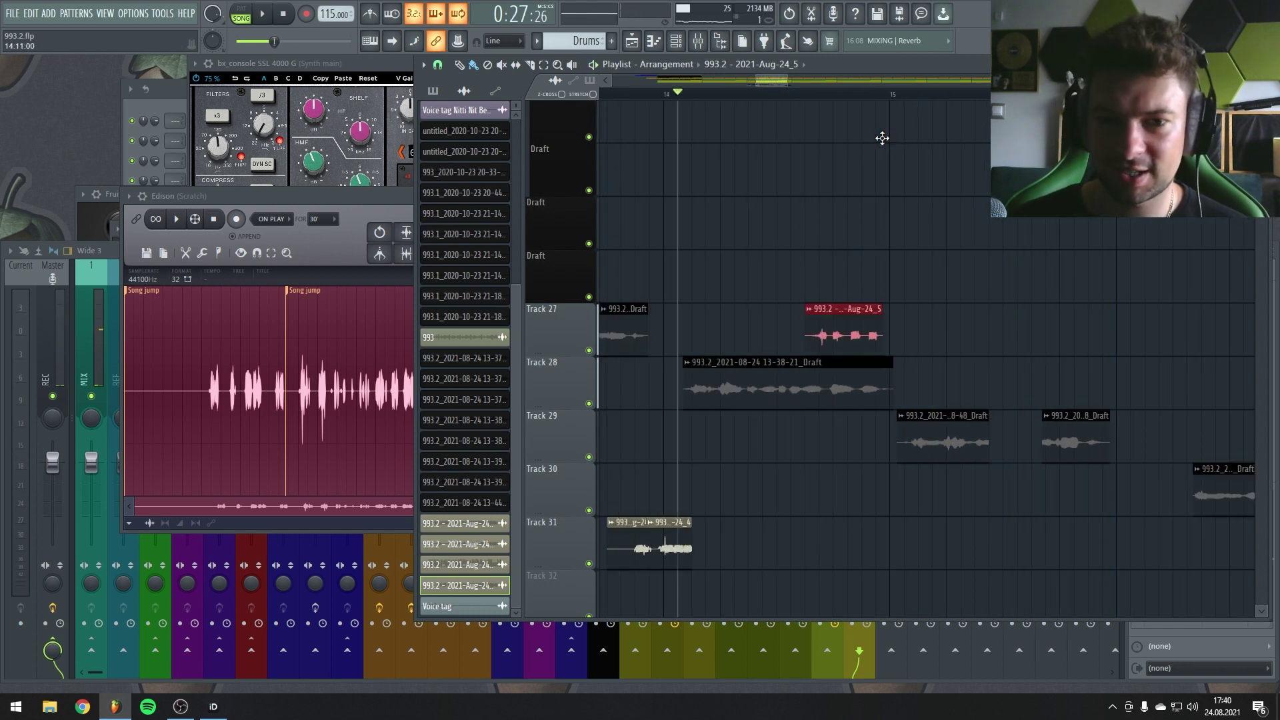
key("space")
scroll(800, 322, "down", 3, "ctrl")
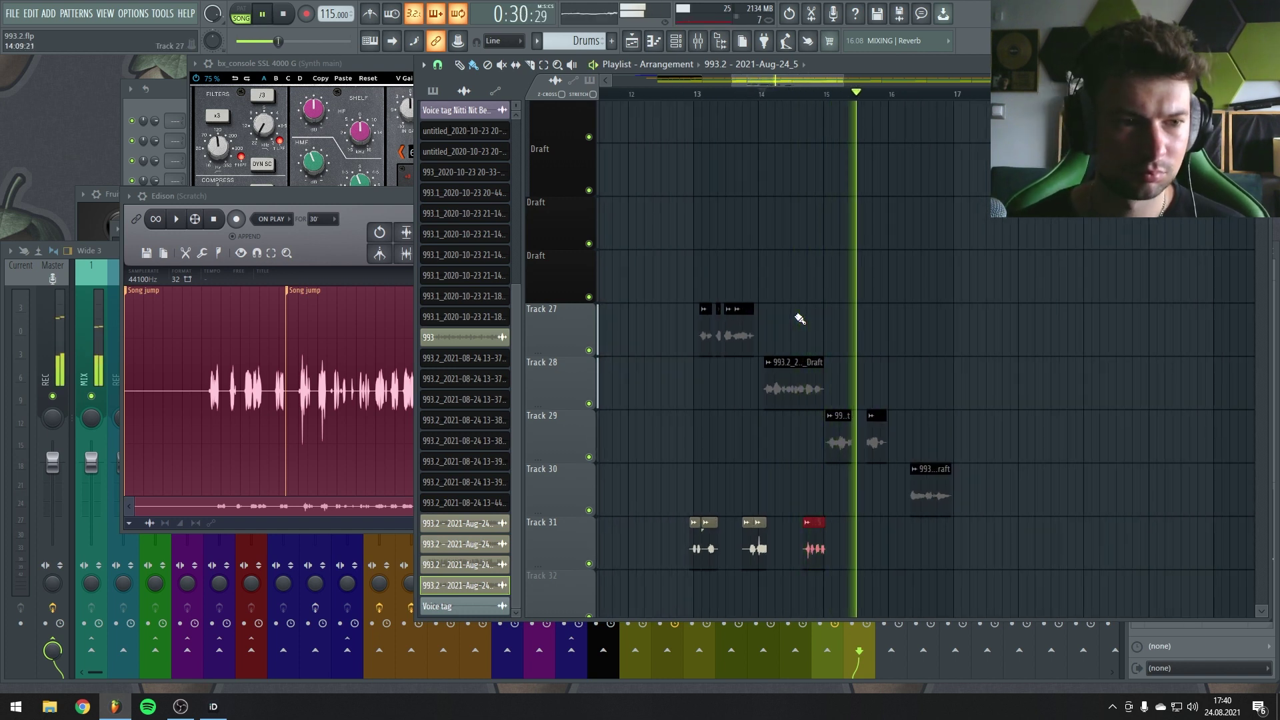
key("space")
Step: Slice the new scratch clip on Track 31 into four pieces between scratches, pull the later ones earlier and extend the last past bar 15
scroll(887, 573, "up", 5, "ctrl")
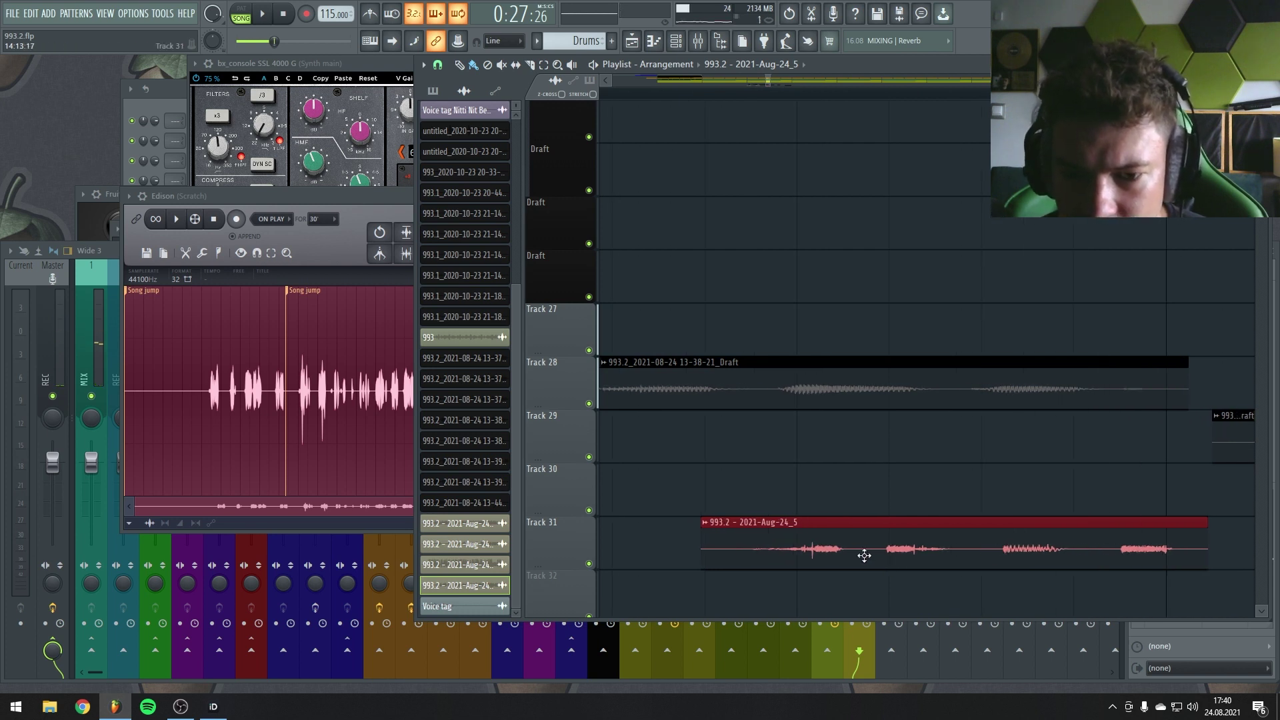
left_click(983, 562)
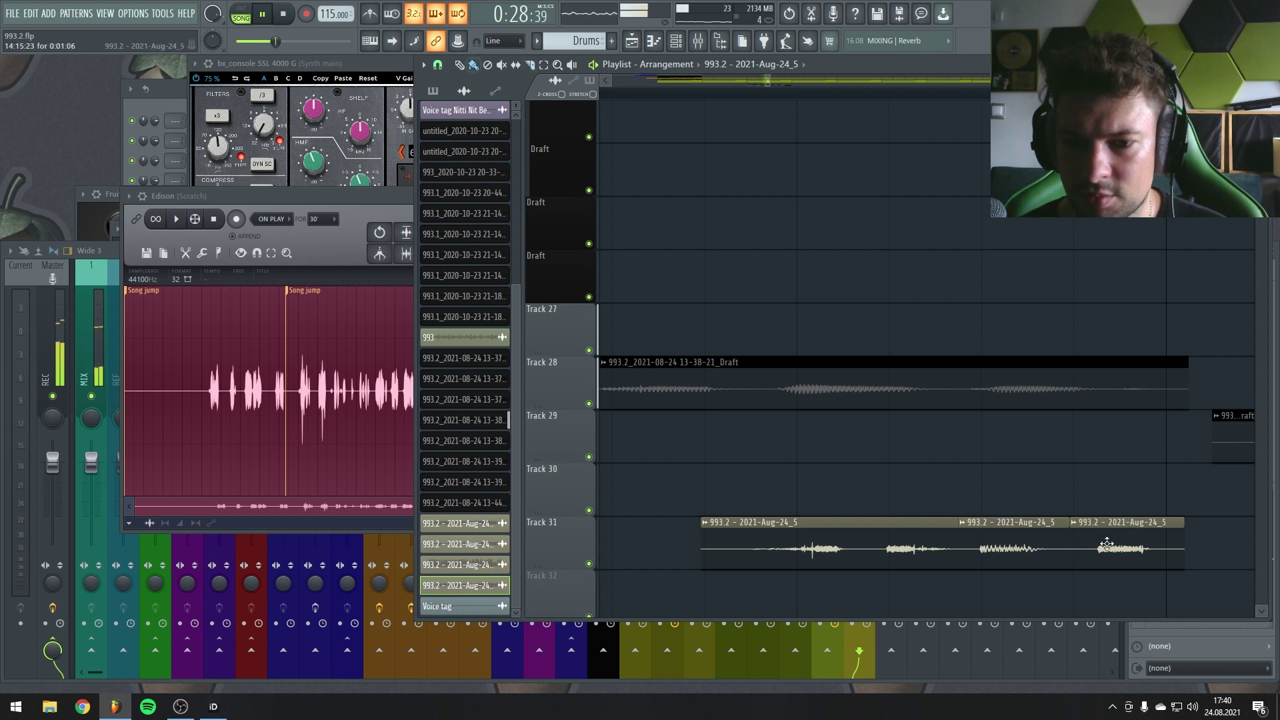
key("space")
scroll(983, 543, "down", 2)
scroll(1033, 506, "up", 2, "ctrl")
scroll(1193, 460, "down", 3, "ctrl")
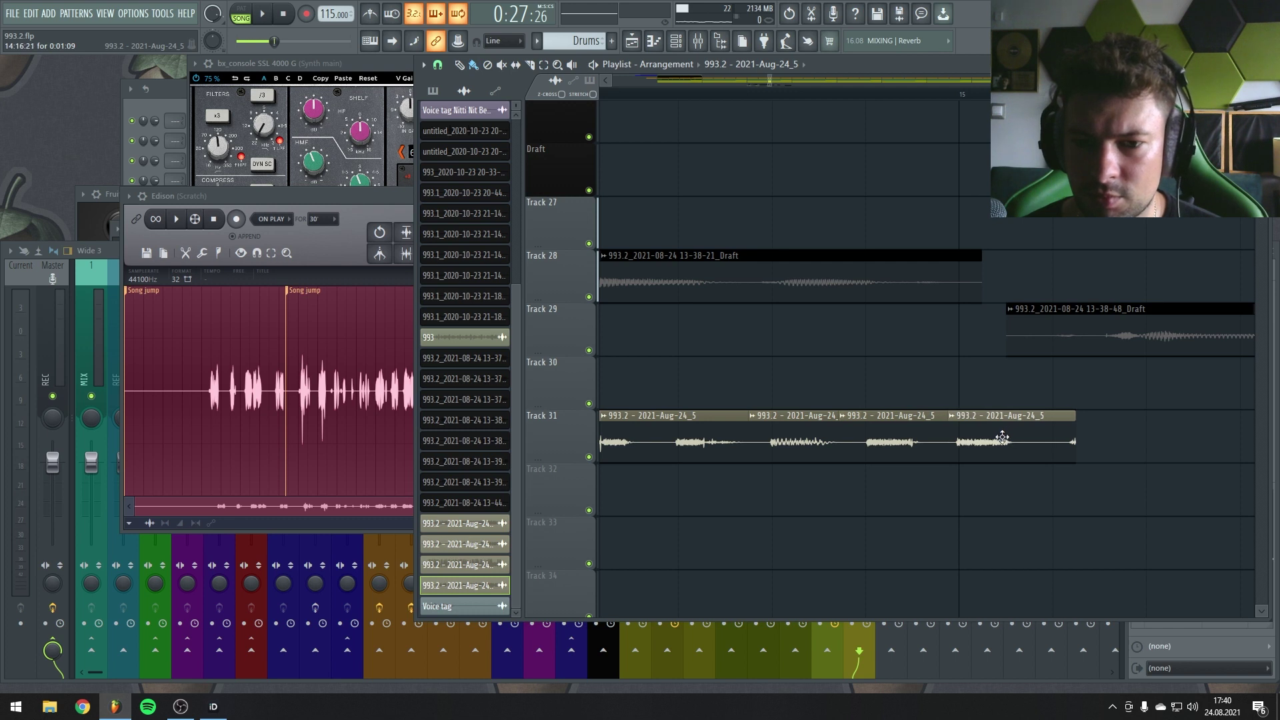
Step: Replay the sliced scratch clip on Track 31 against the vocal drafts
scroll(1057, 429, "down", 2)
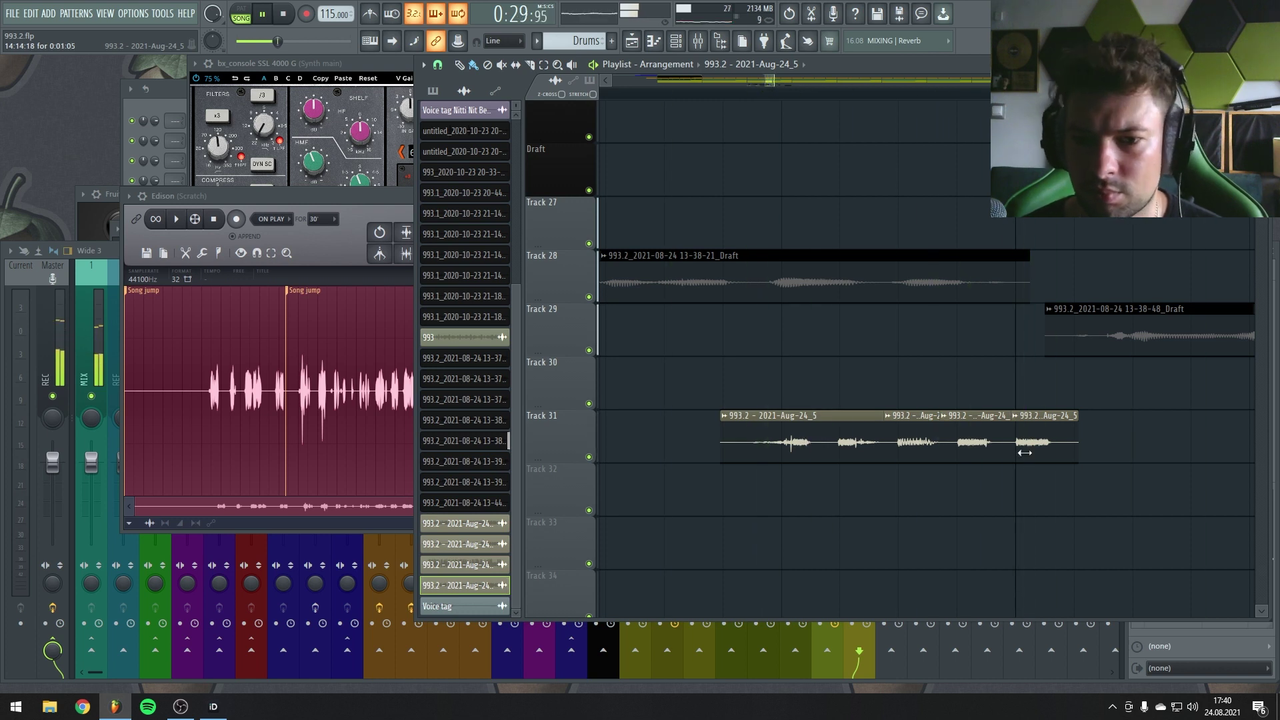
key("space")
scroll(825, 269, "down", 5)
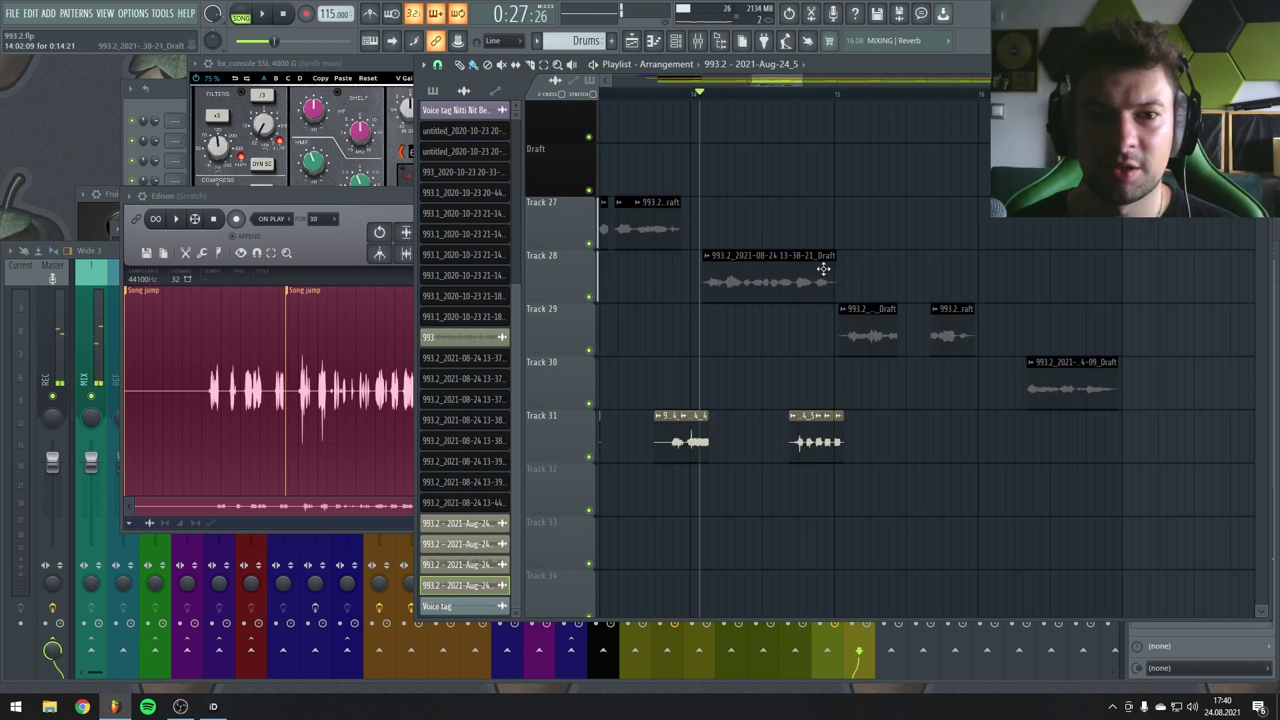
Step: Record a new Fruity Scratcher take of "Jesc do syta.wav" into Edison while the beat plays
left_click(394, 194)
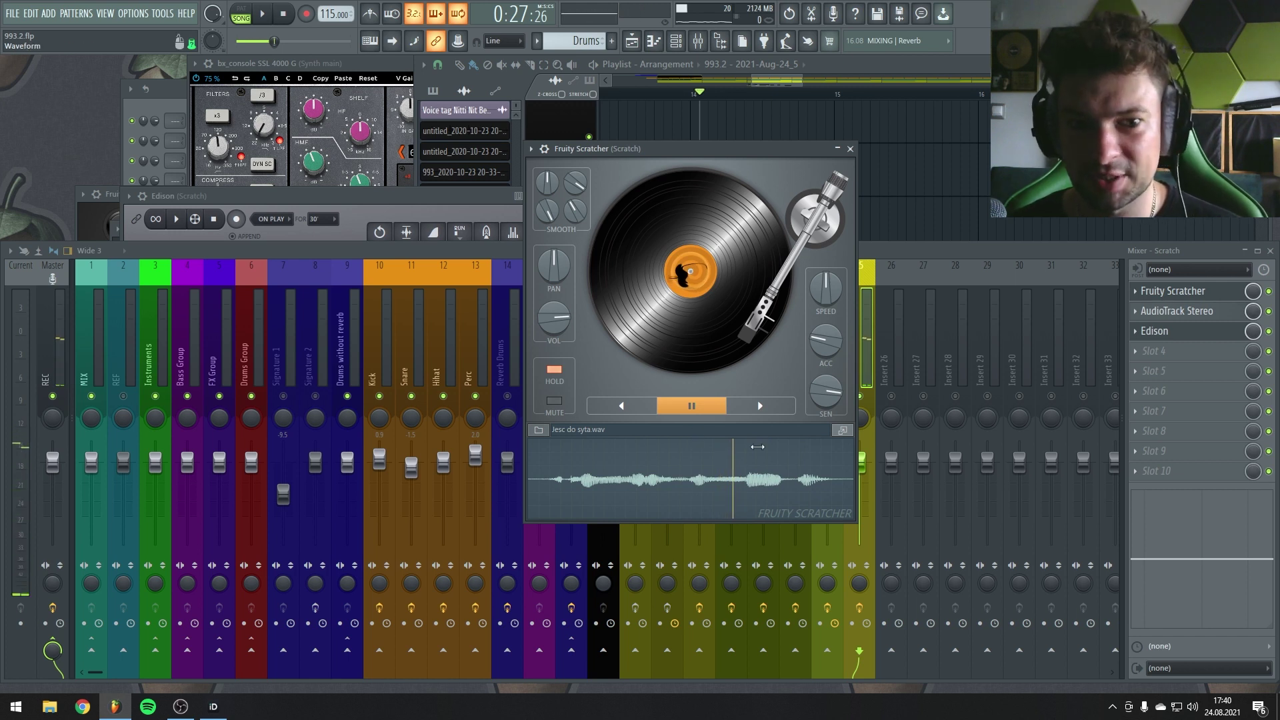
left_click_drag(767, 150, 429, 187)
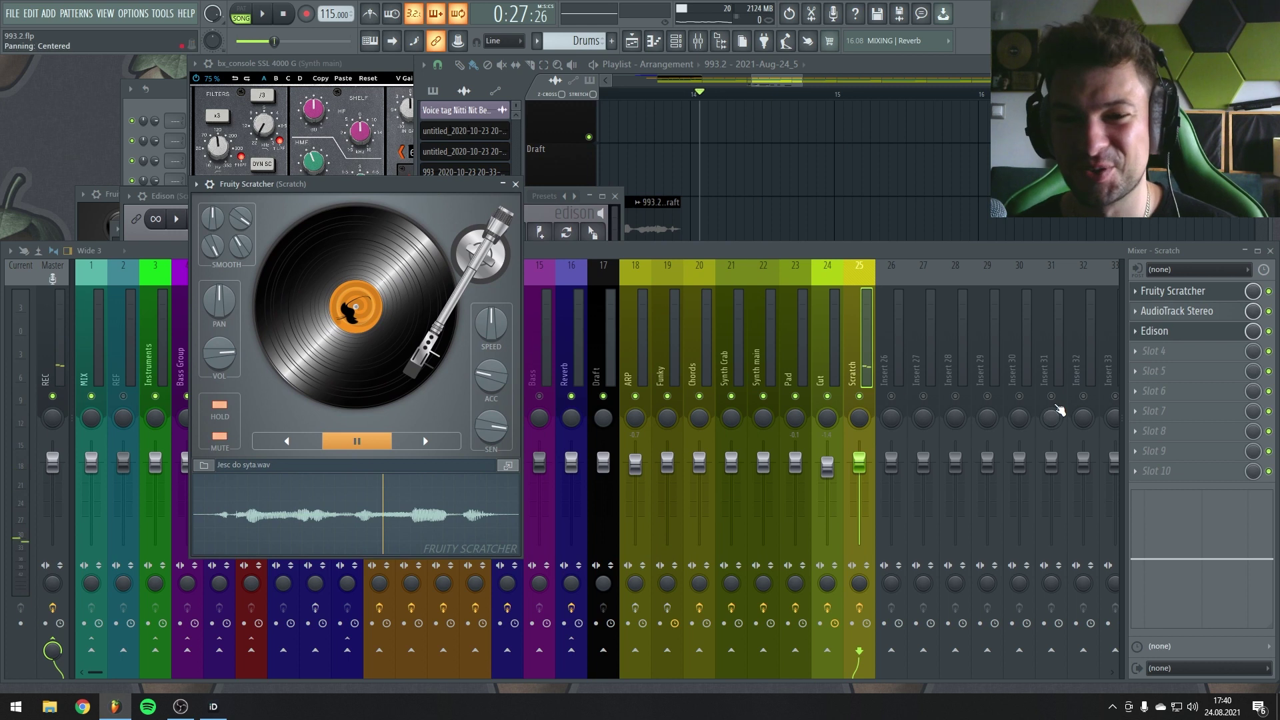
left_click(1173, 332)
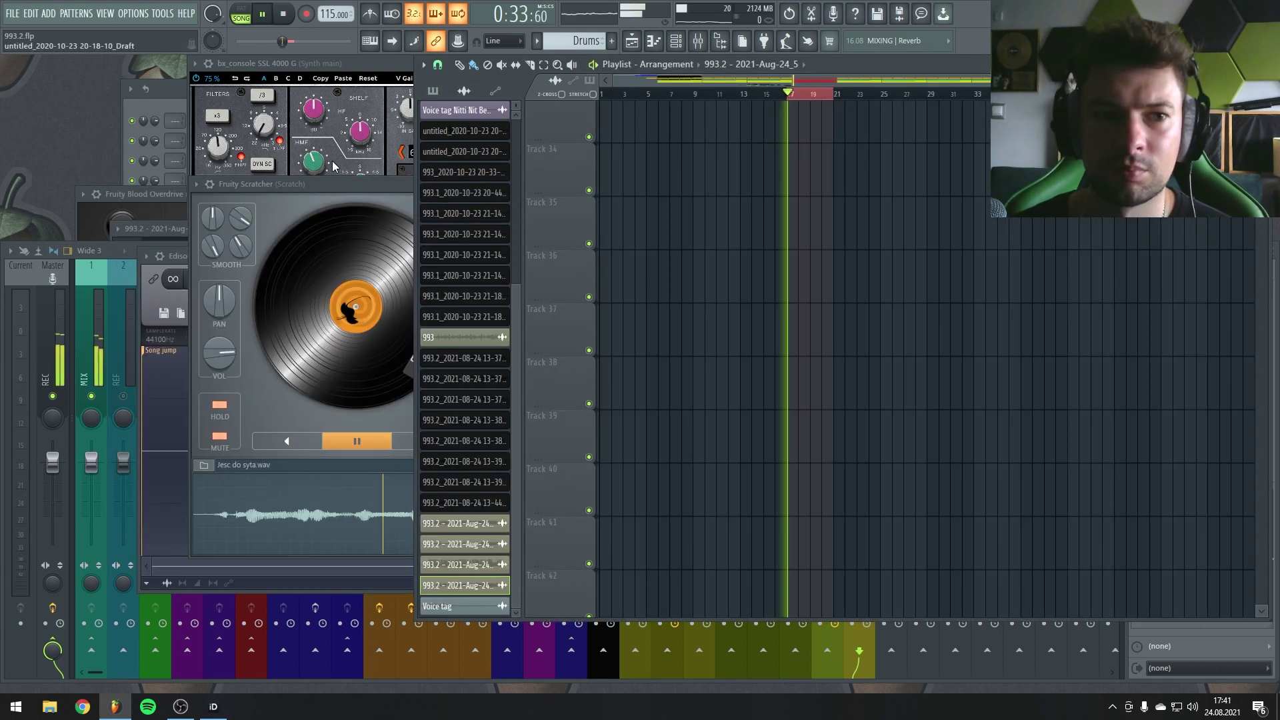
left_click(322, 184)
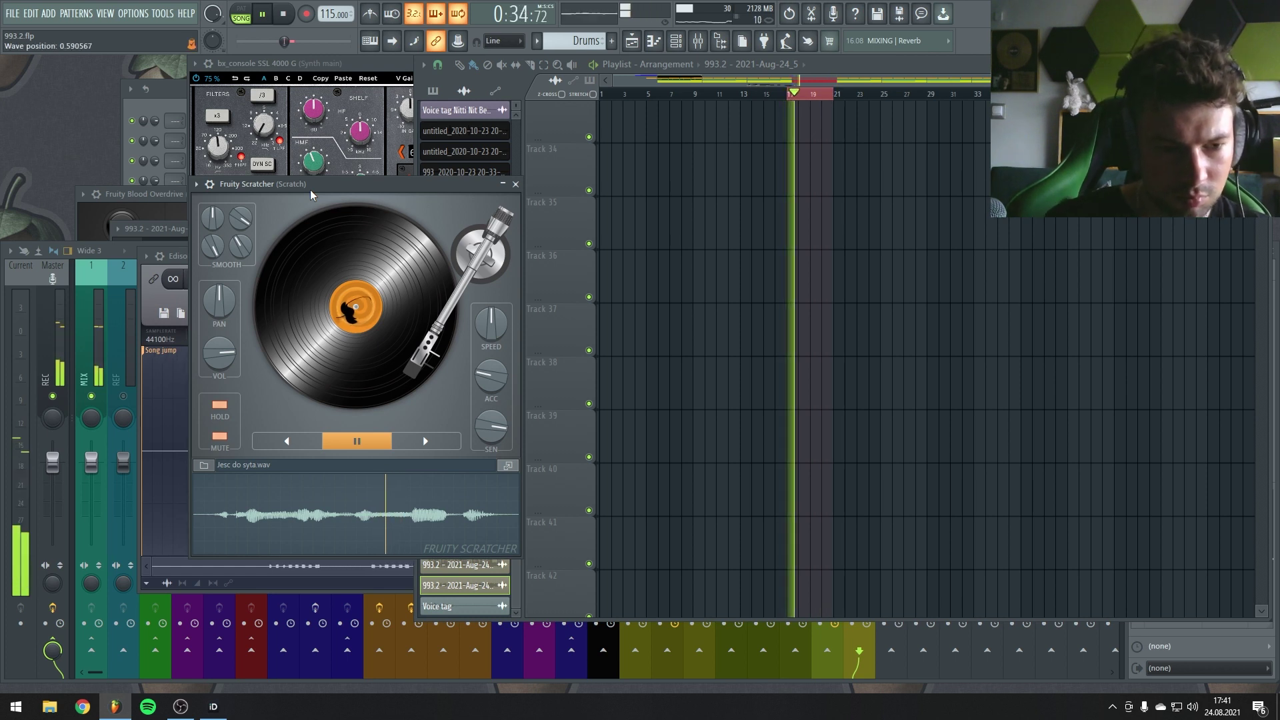
left_click(174, 256)
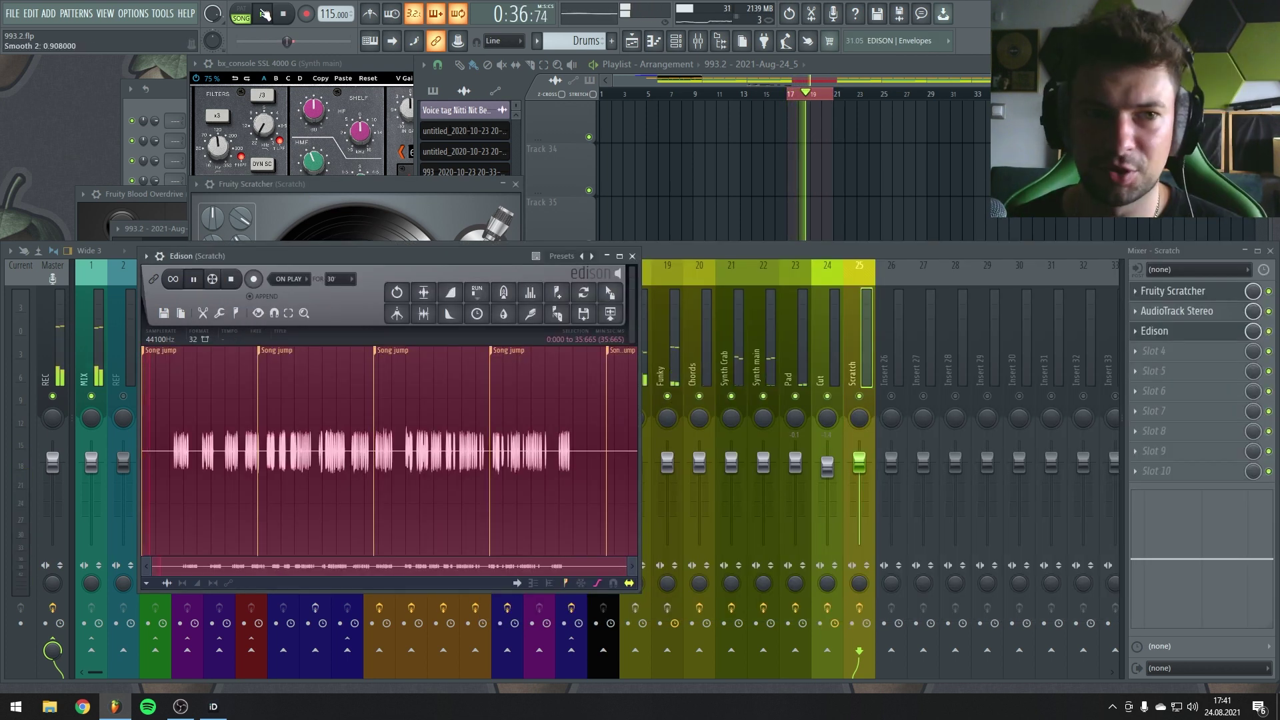
Step: Place the recorded take from Edison on Track 34 and shift it to start at 14:07:00
left_click_drag(606, 300, 814, 179)
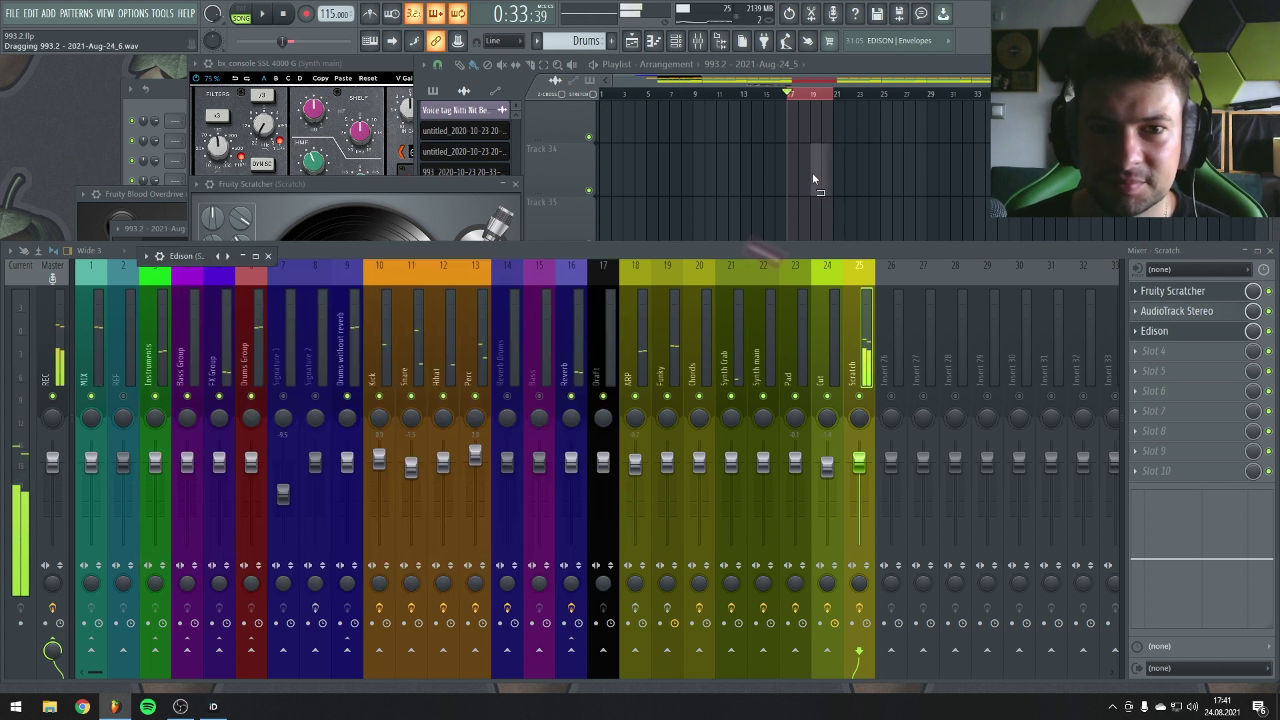
left_click_drag(738, 156, 740, 157)
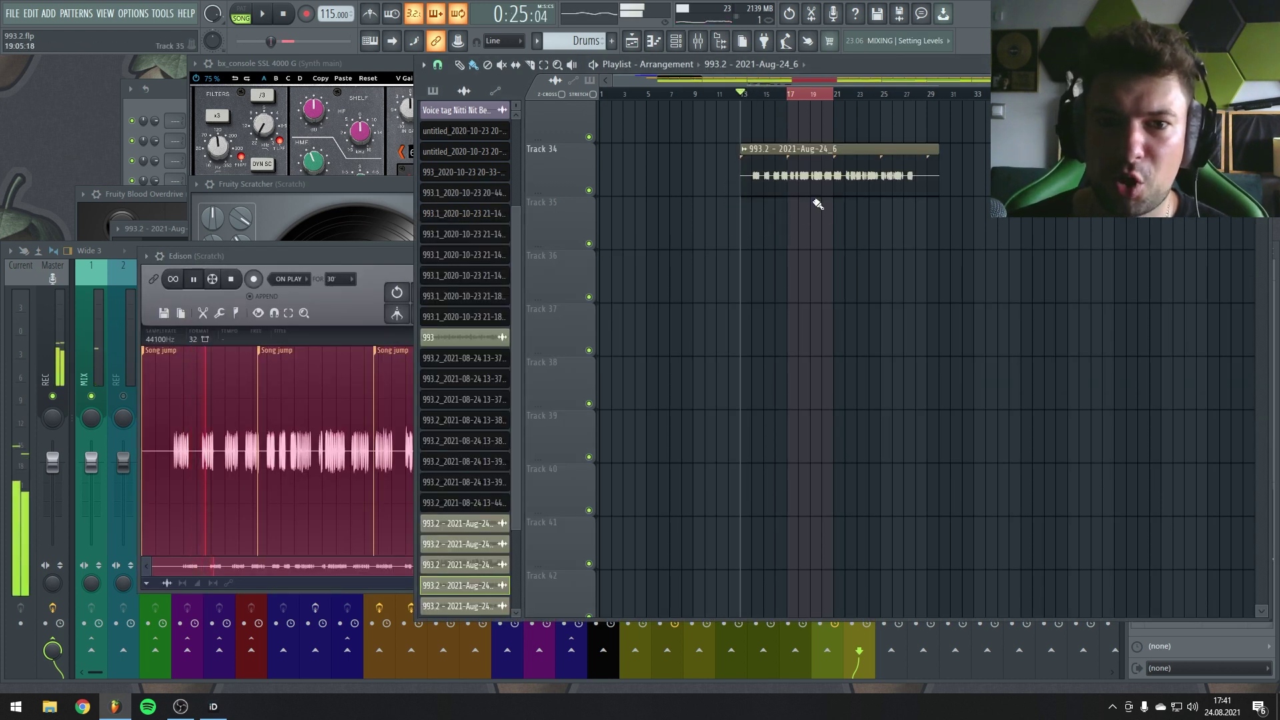
scroll(818, 204, "up", 5)
scroll(789, 311, "up", 4)
key("space")
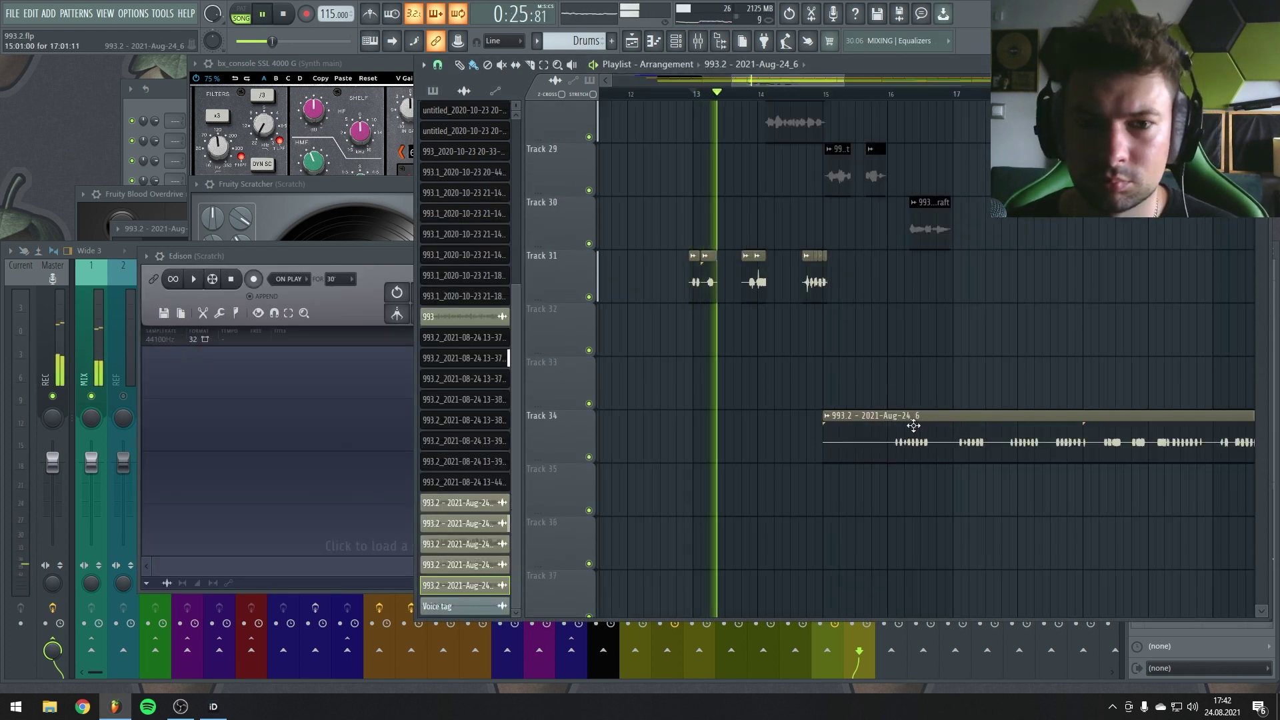
scroll(893, 406, "up", 3)
left_click_drag(883, 452, 791, 434)
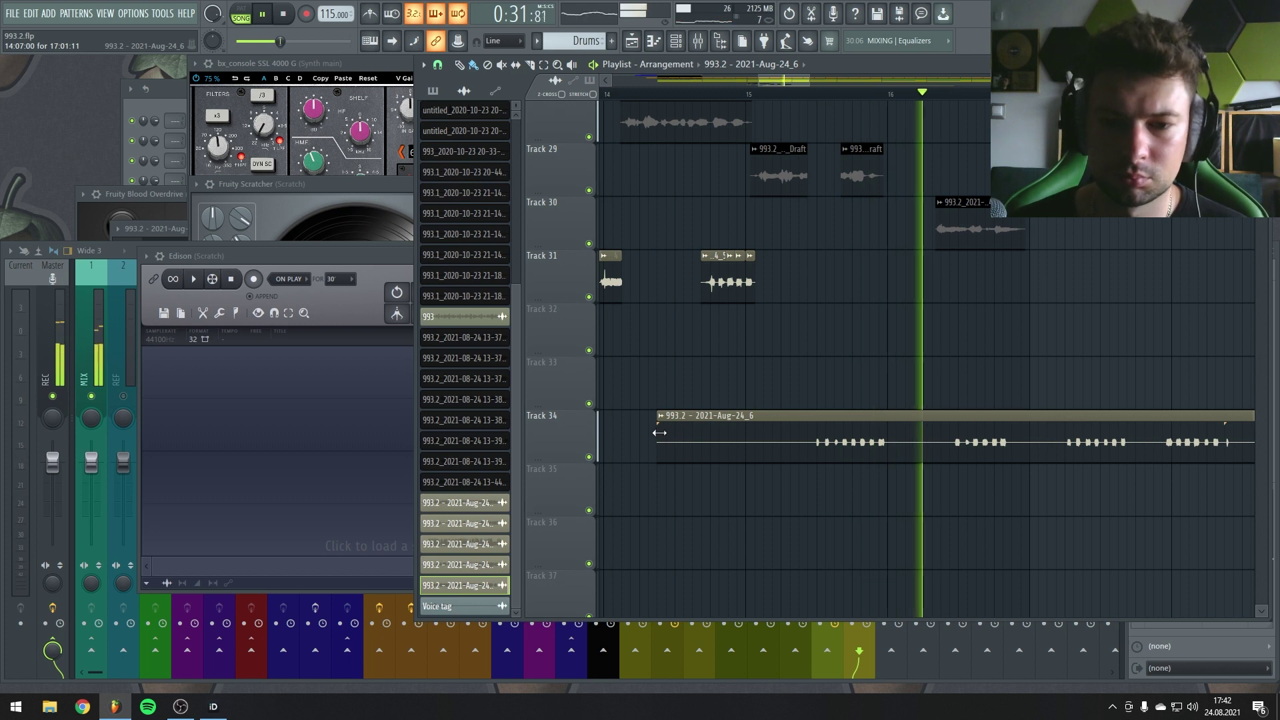
Step: Trim the unused opening scratches off the Track 34 take and move it to start at 15:06:00
left_click_drag(659, 433, 914, 457)
scroll(686, 434, "down", 3)
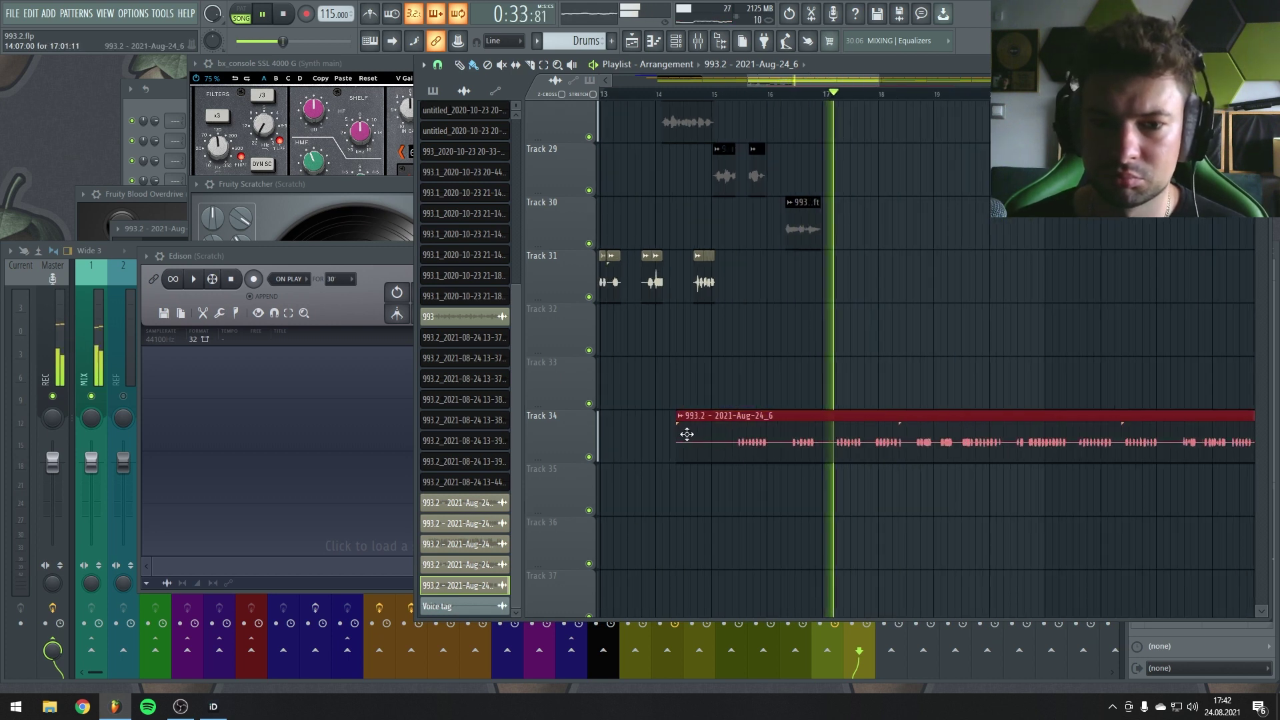
scroll(687, 434, "down", 2)
key("space")
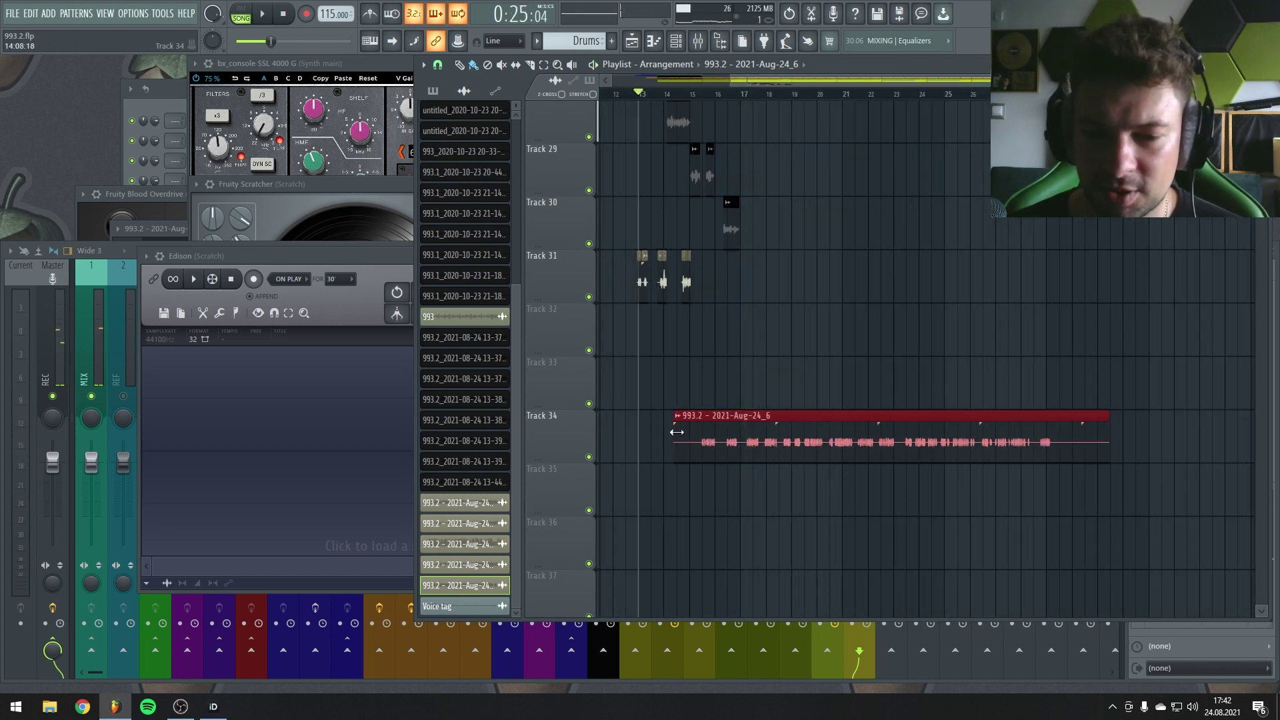
key("space")
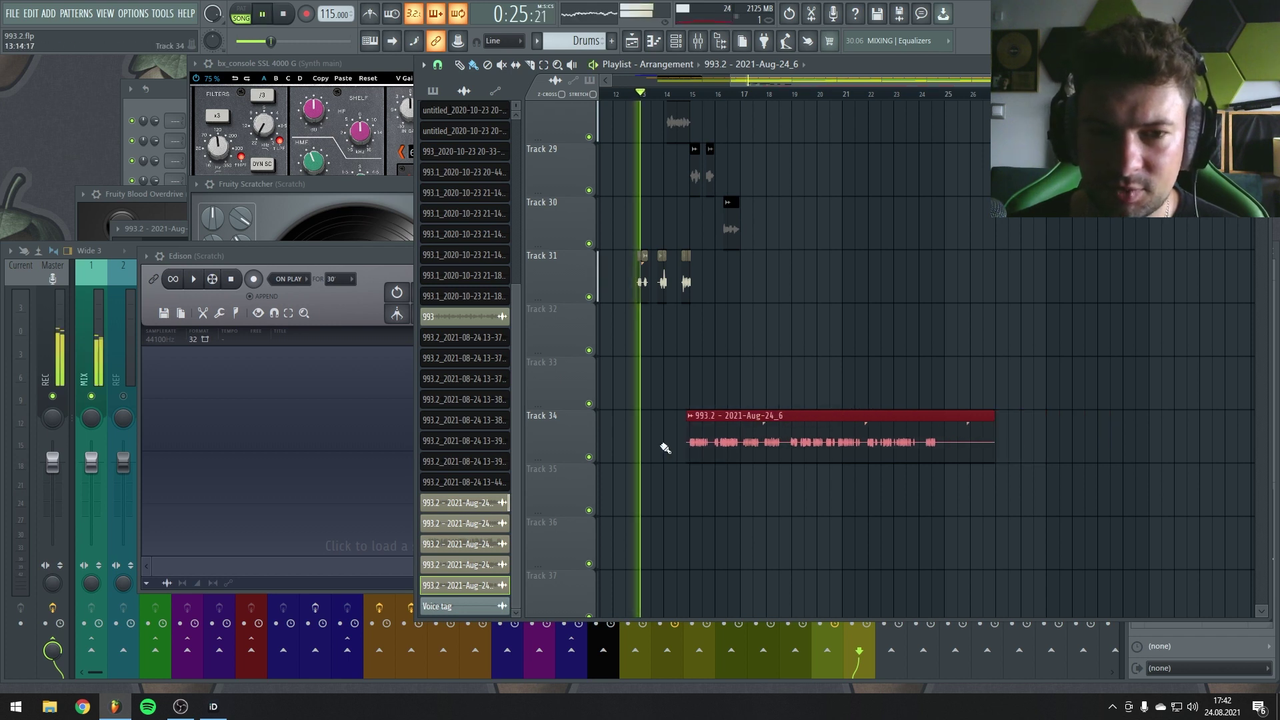
scroll(797, 268, "up", 4)
left_click_drag(875, 443, 937, 443)
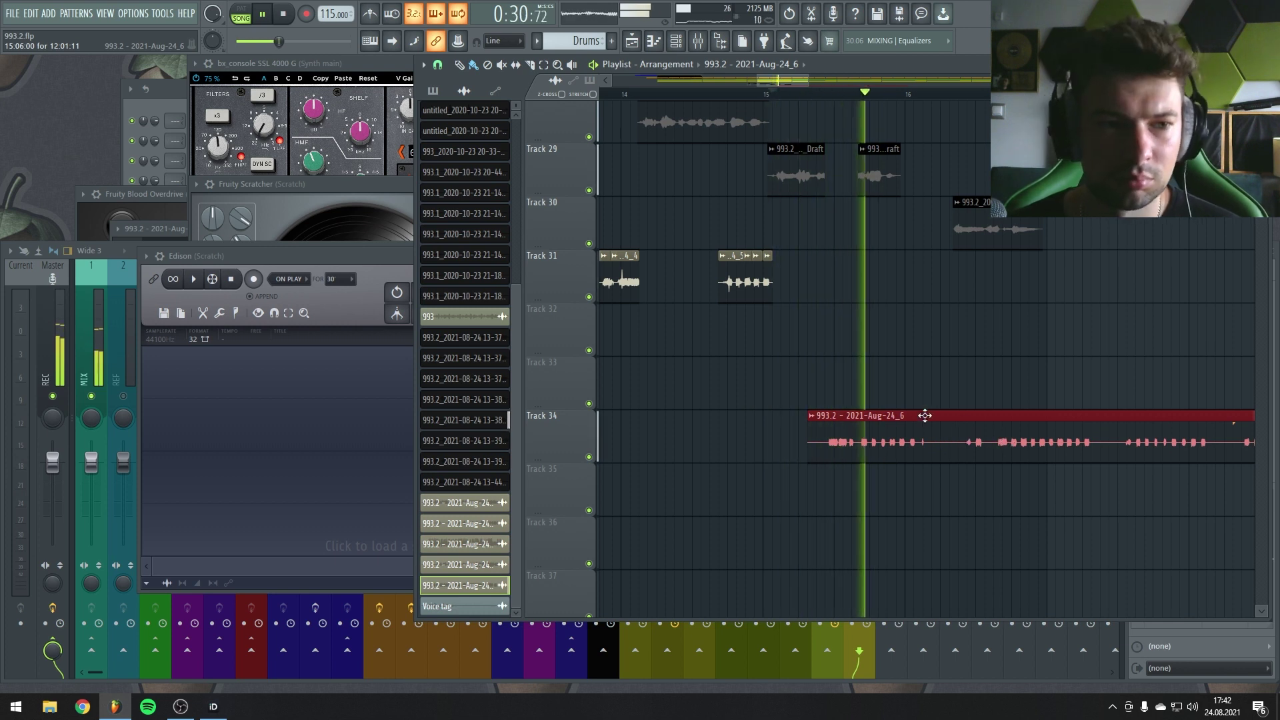
Step: Trim the Track 34 take further to 16:02:00, then isolate one short scratch piece before 15:10:00 and cut the remainder's start
scroll(787, 435, "down", 4)
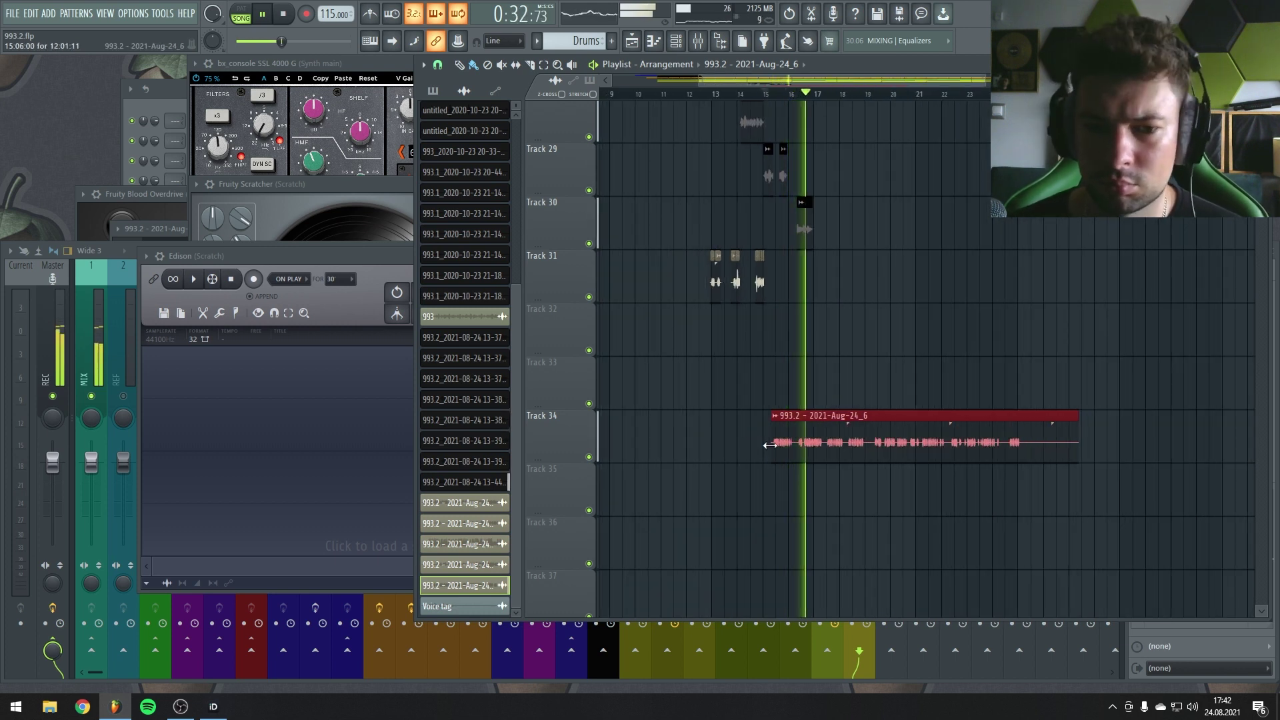
scroll(766, 432, "up", 2)
key("space")
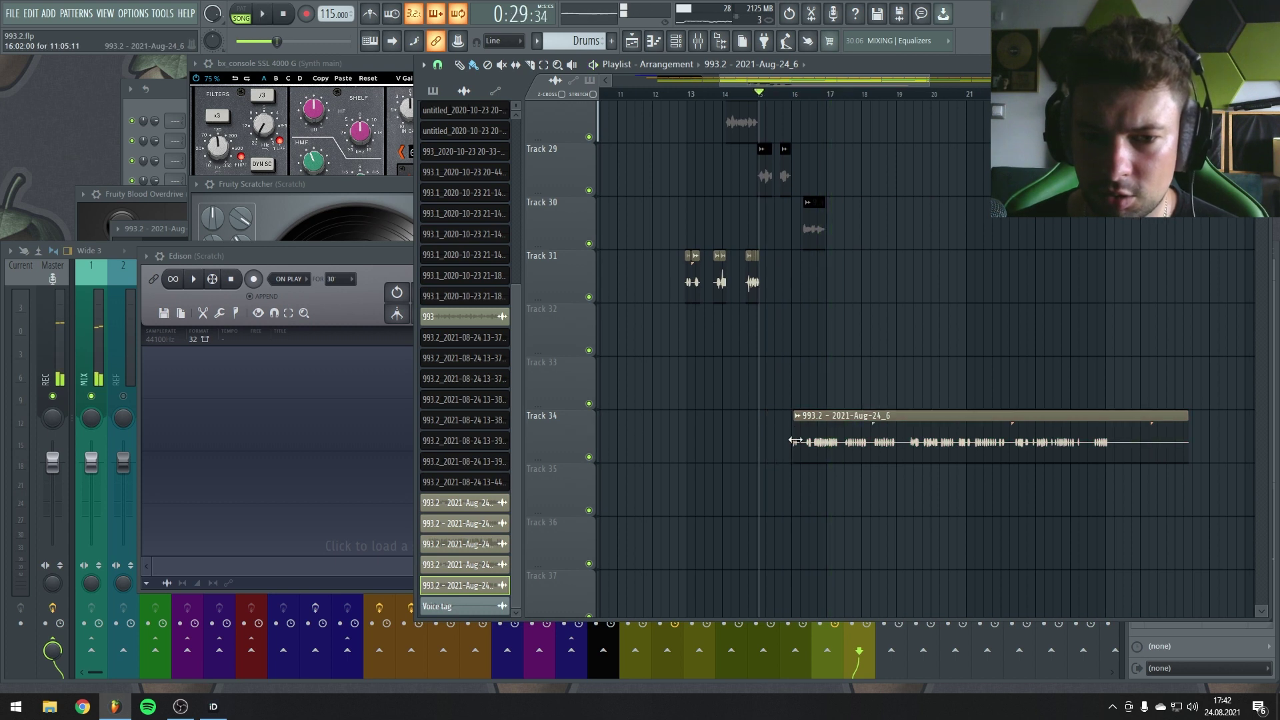
key("space")
scroll(847, 443, "up", 5)
key("space")
key("space")
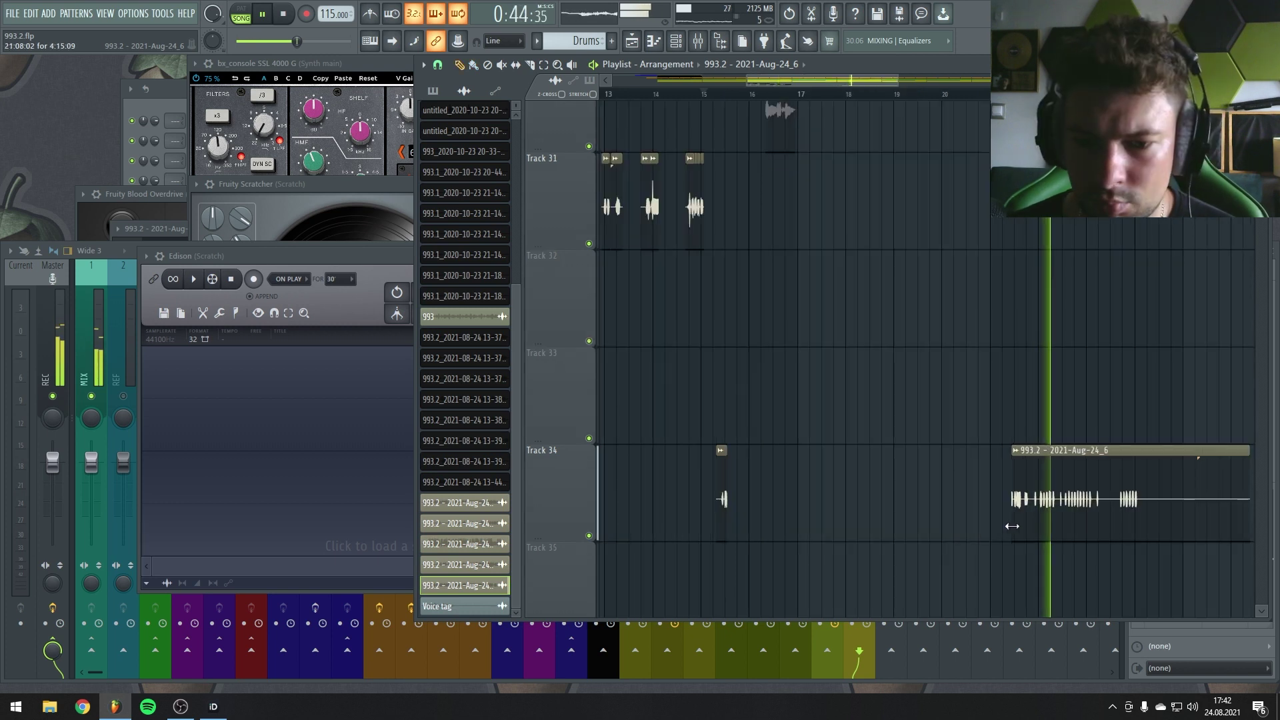
Step: Move the remaining take to Track 33 at 15:10:00 and the short scratch piece to Track 32
left_click_drag(1012, 526, 831, 487)
key("space")
left_click_drag(775, 422, 780, 373)
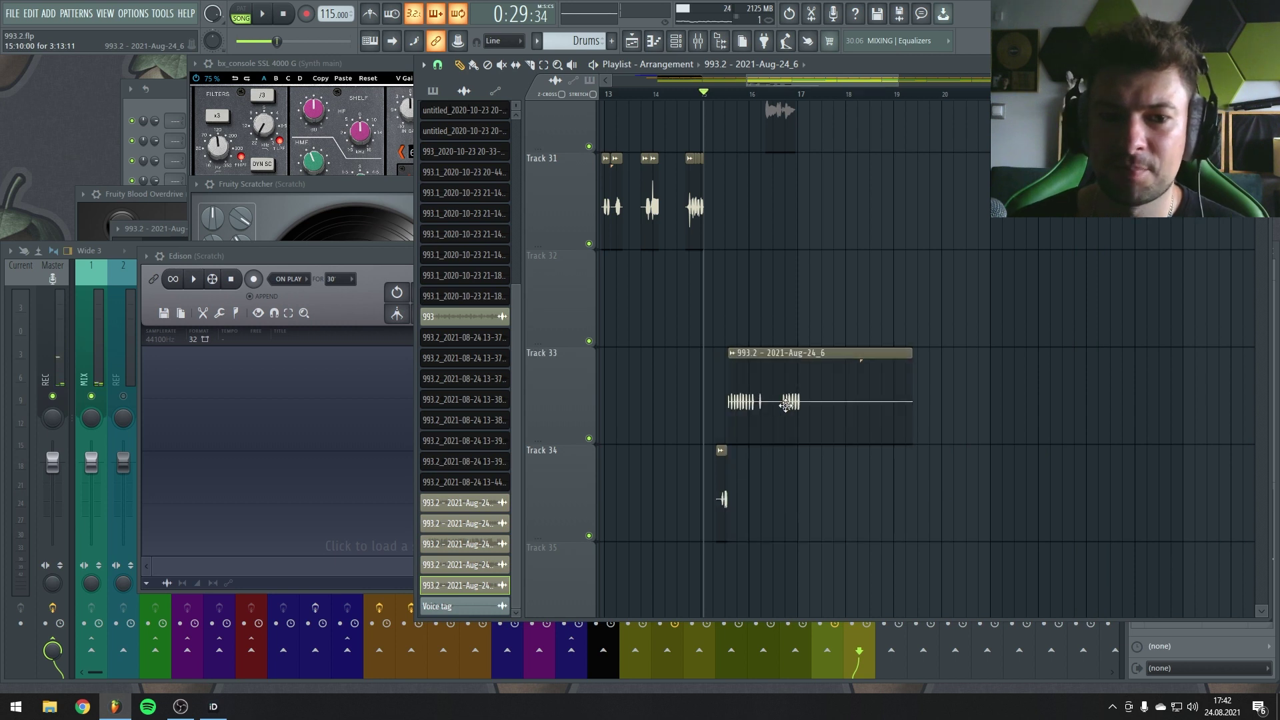
scroll(780, 374, "up", 3)
key("space")
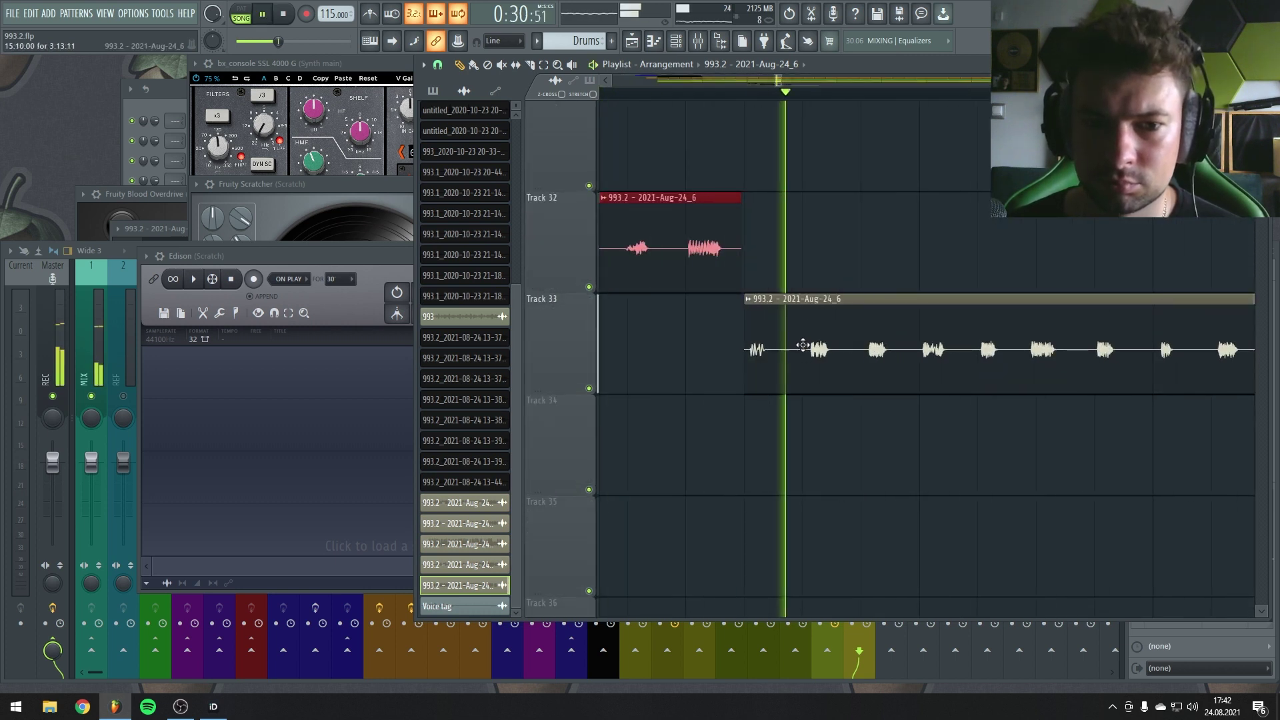
Step: Trim the Track 32 clip to a single scratch and slice the Track 33 clip, placing its first piece at 15:08:21
left_click_drag(878, 359, 812, 353)
key("space")
left_click_drag(690, 224, 680, 227)
key("space")
Step: Trim the second Track 33 piece to end just after the start of bar 16
scroll(871, 471, "down", 5)
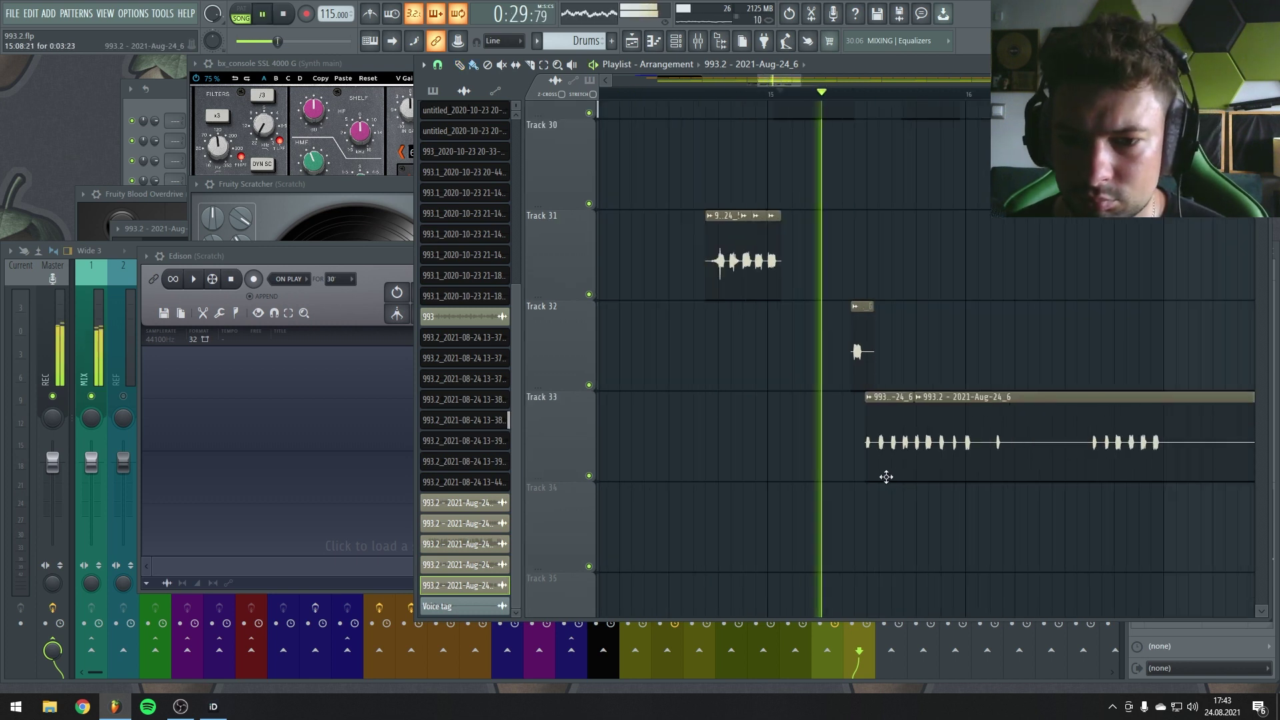
key("space")
scroll(867, 447, "up", 5)
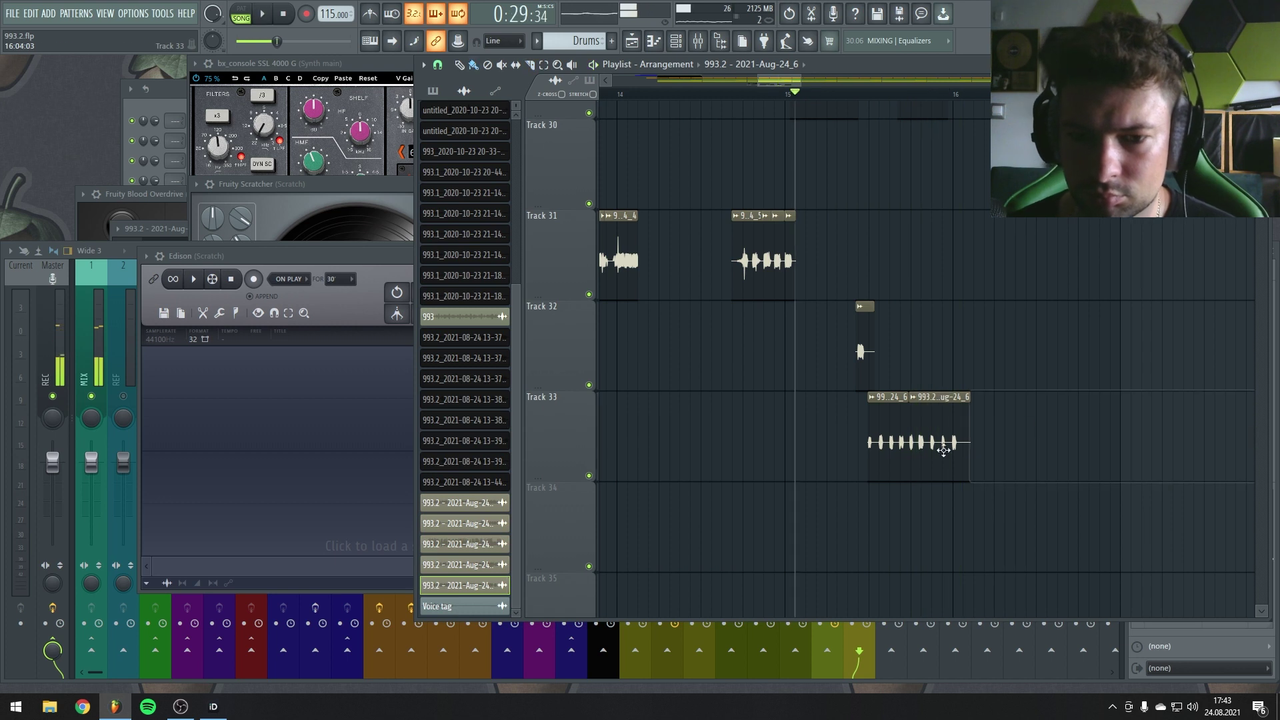
scroll(740, 467, "up", 3)
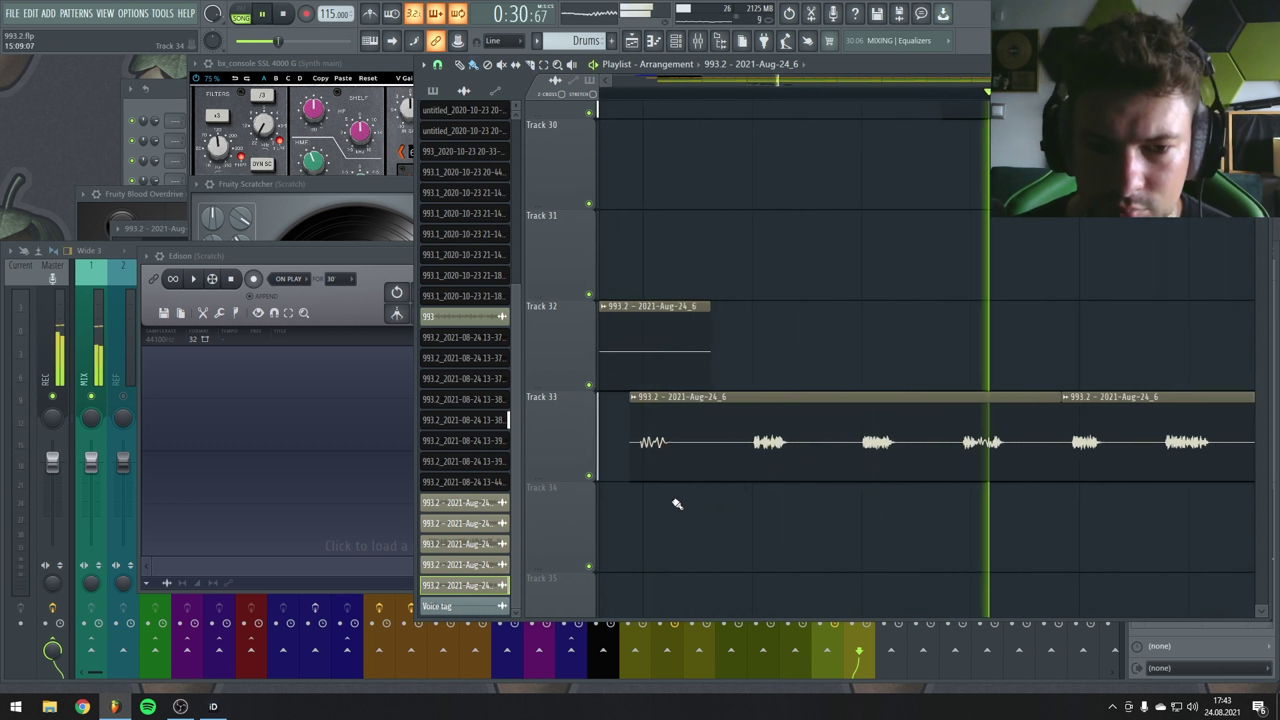
Step: Slice the first Track 33 piece between its scratches and pull the later slices earlier behind the first scratch
key("space")
key("c")
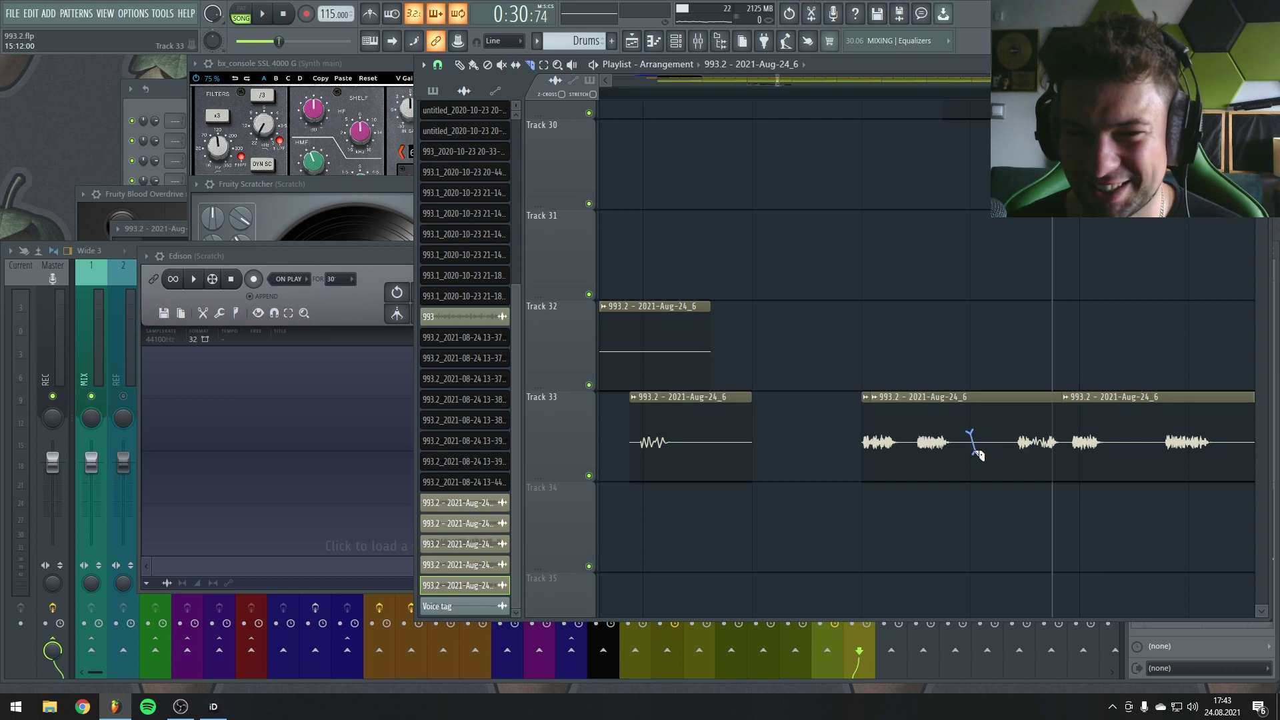
key("space")
key("space")
left_click_drag(964, 301, 915, 471)
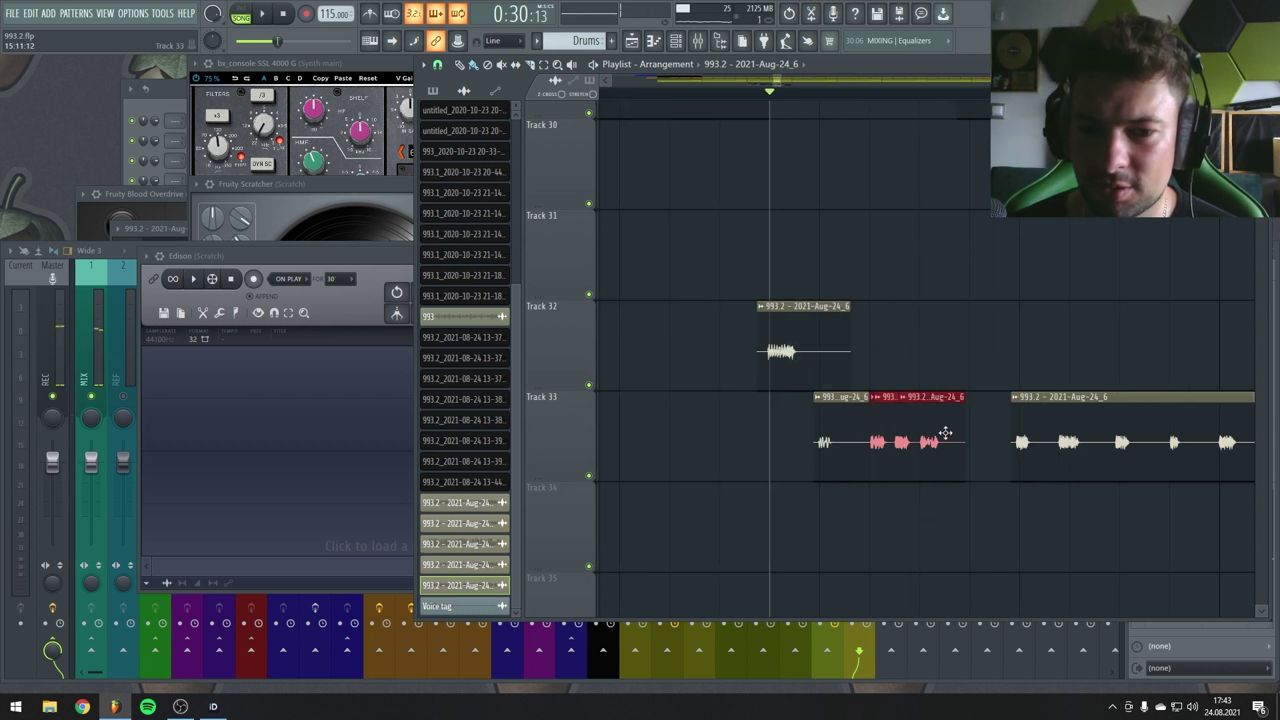
Step: Delete the selected Track 33 slices and the leftover take, and move the two-scratch piece to 15:09:22 behind the first scratch
key("space")
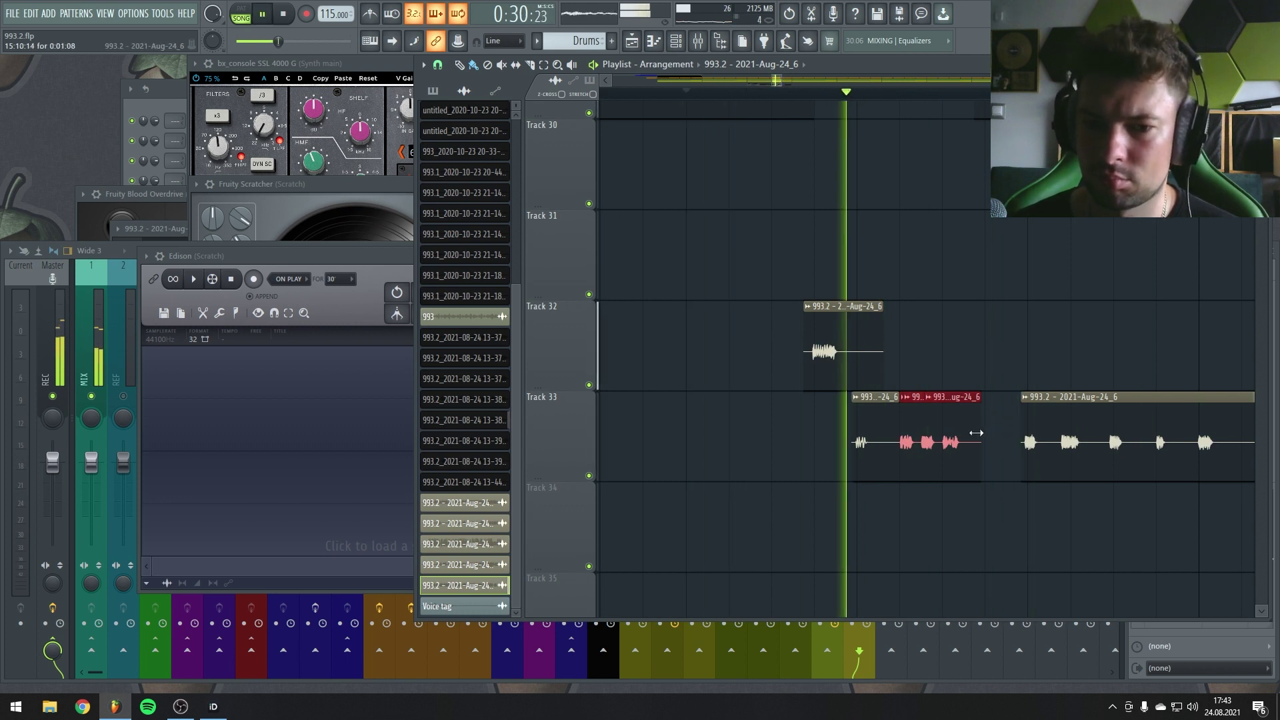
key("space")
key("Delete")
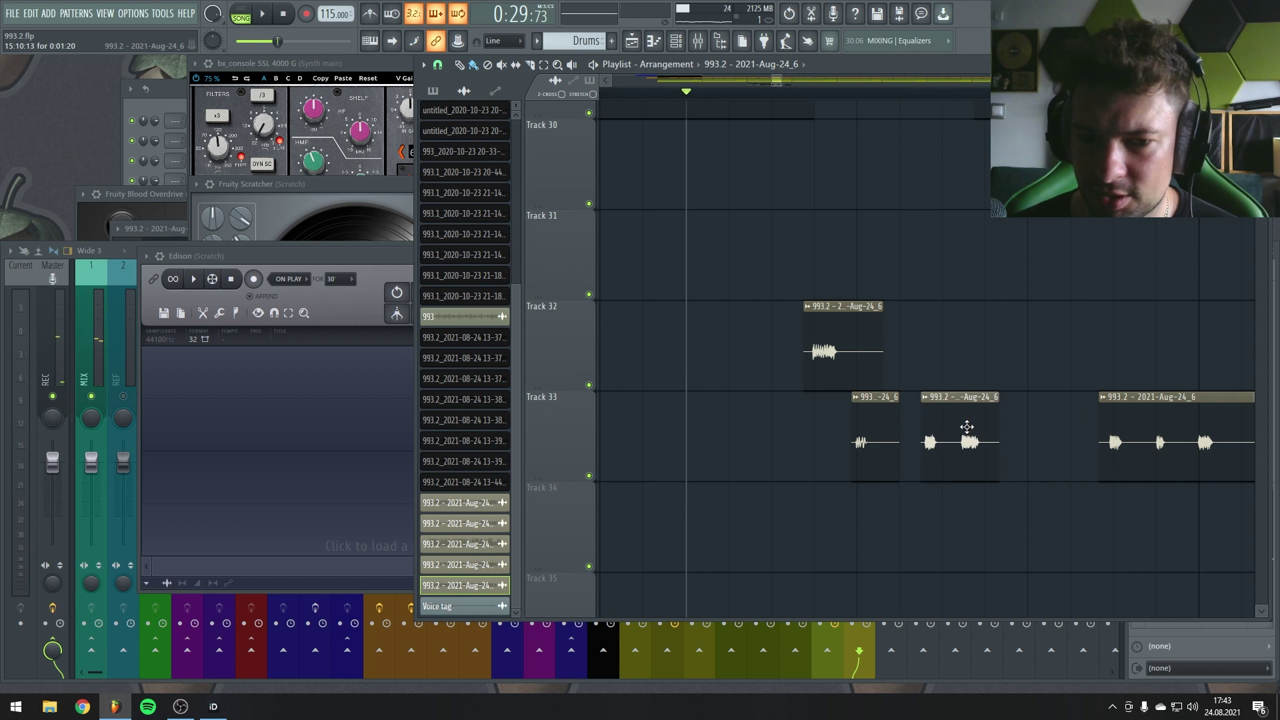
left_click_drag(942, 430, 945, 434)
key("space")
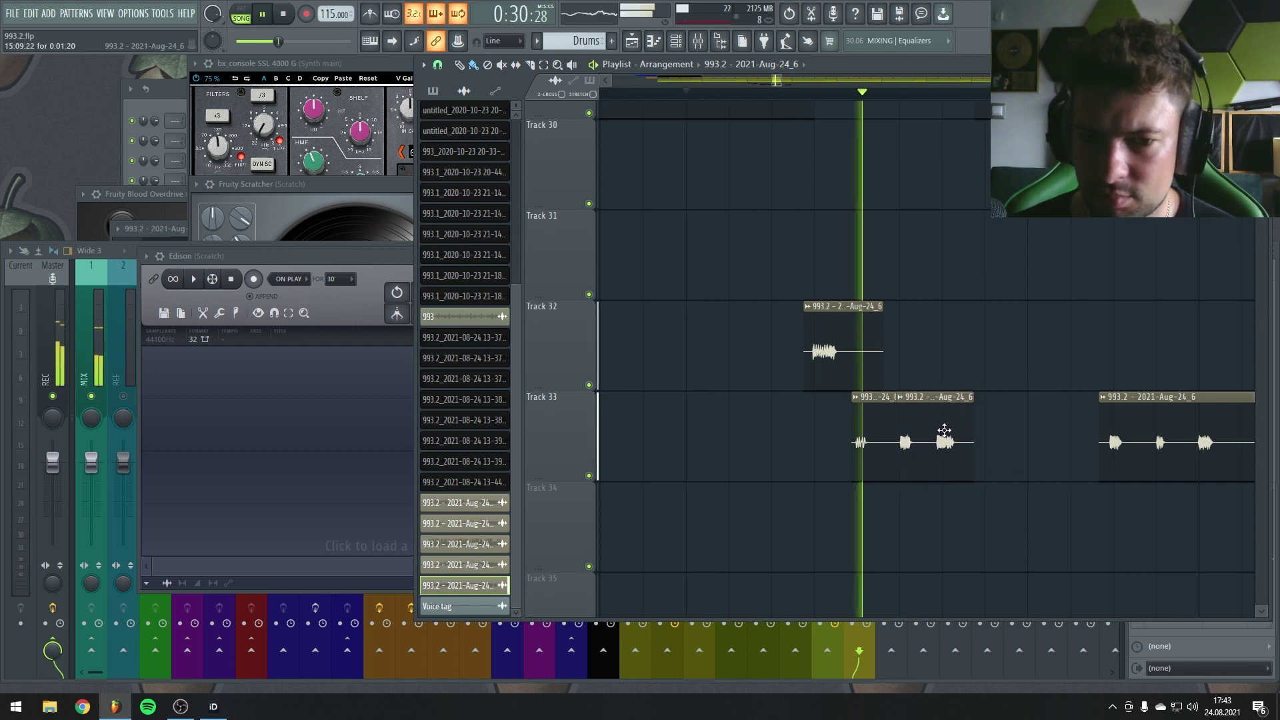
key("space")
key("space")
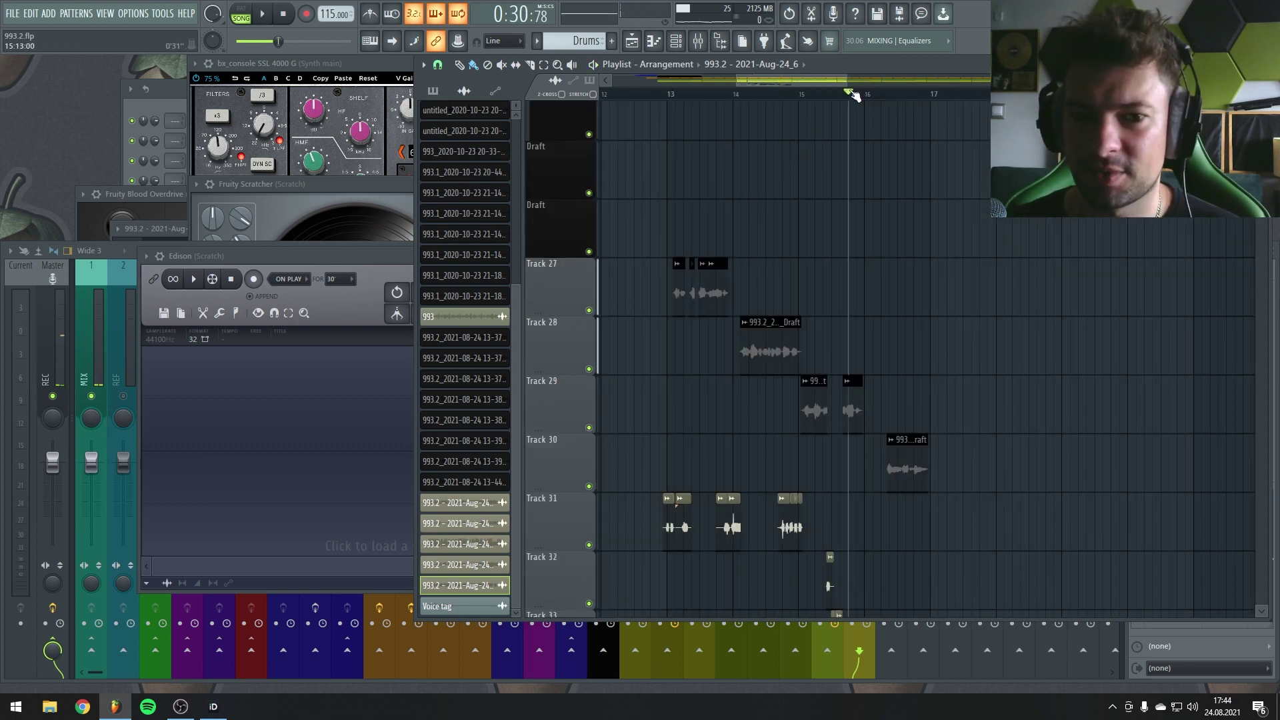
Step: Replay the arrangement around bars 15 and 16 to examine the gap before the Track 30 vocal draft
key("space")
scroll(1000, 286, "down", 3)
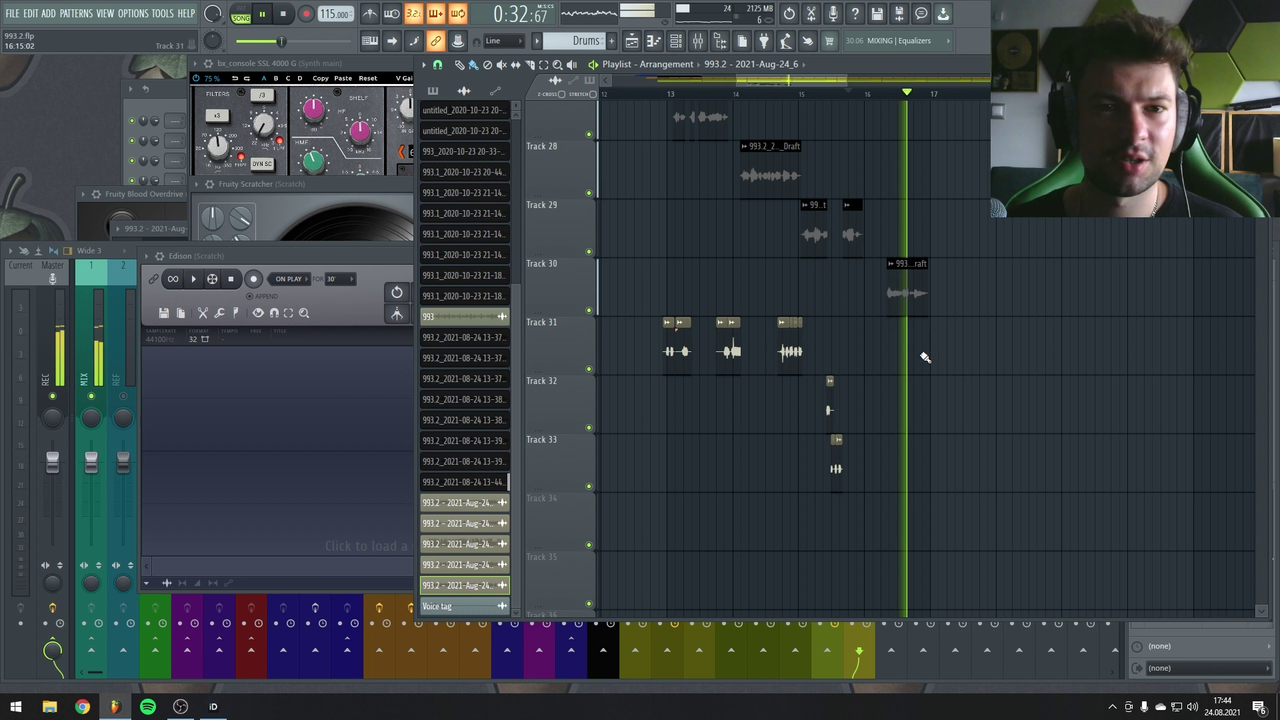
scroll(894, 350, "up", 5)
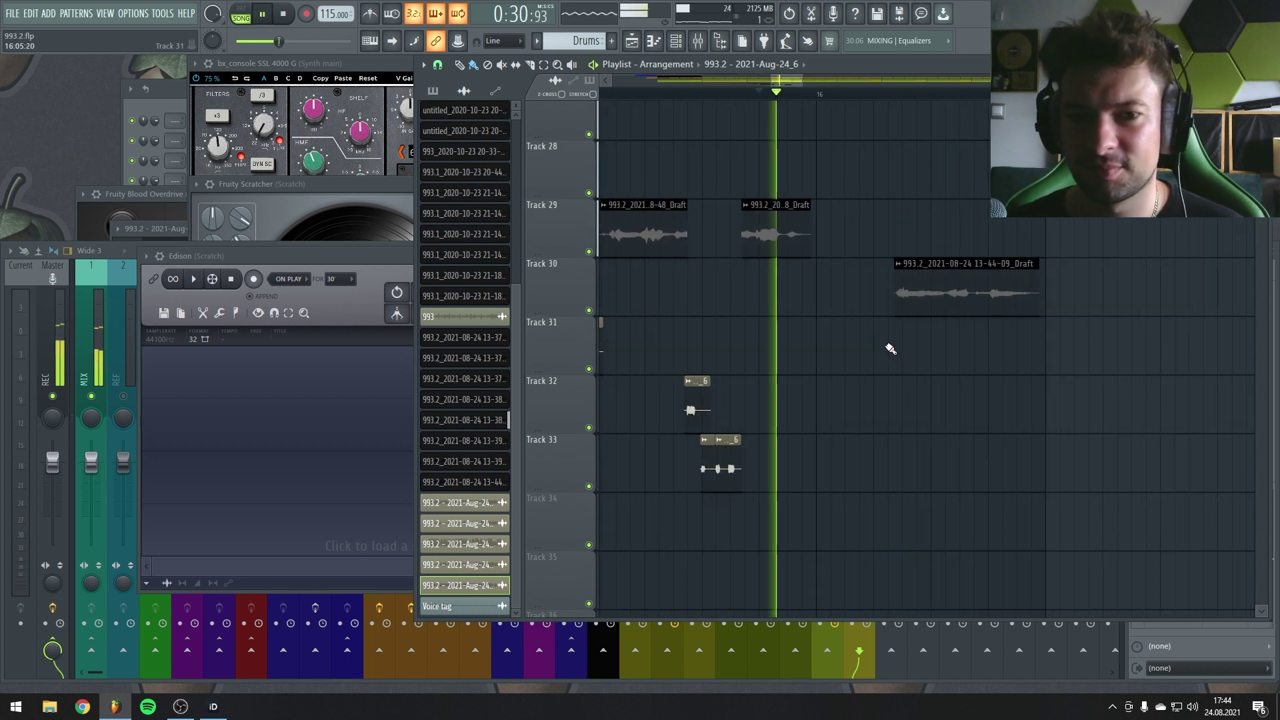
scroll(893, 347, "up", 3)
key("space")
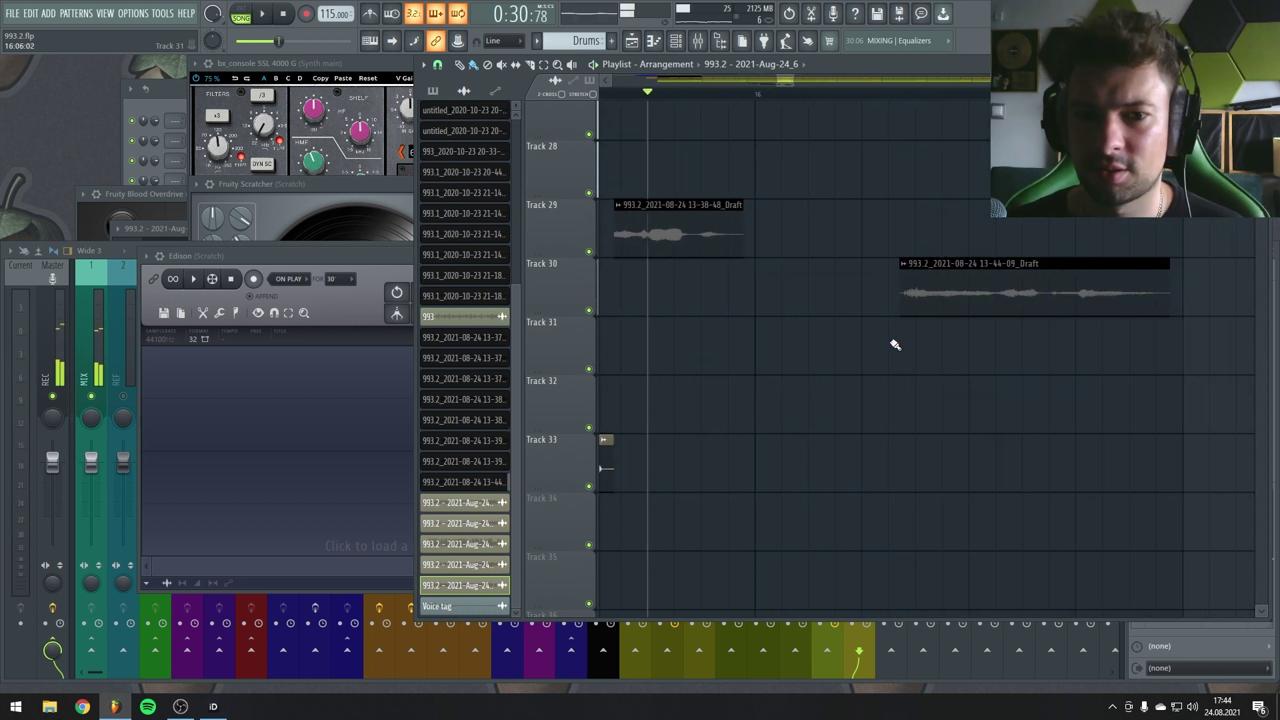
key("space")
scroll(907, 334, "up", 2)
key("space")
Step: Slice off the opening of the 13-44-09 vocal draft on Track 30 and place a copy of it at 16:01:00
left_click(939, 305, "ctrl")
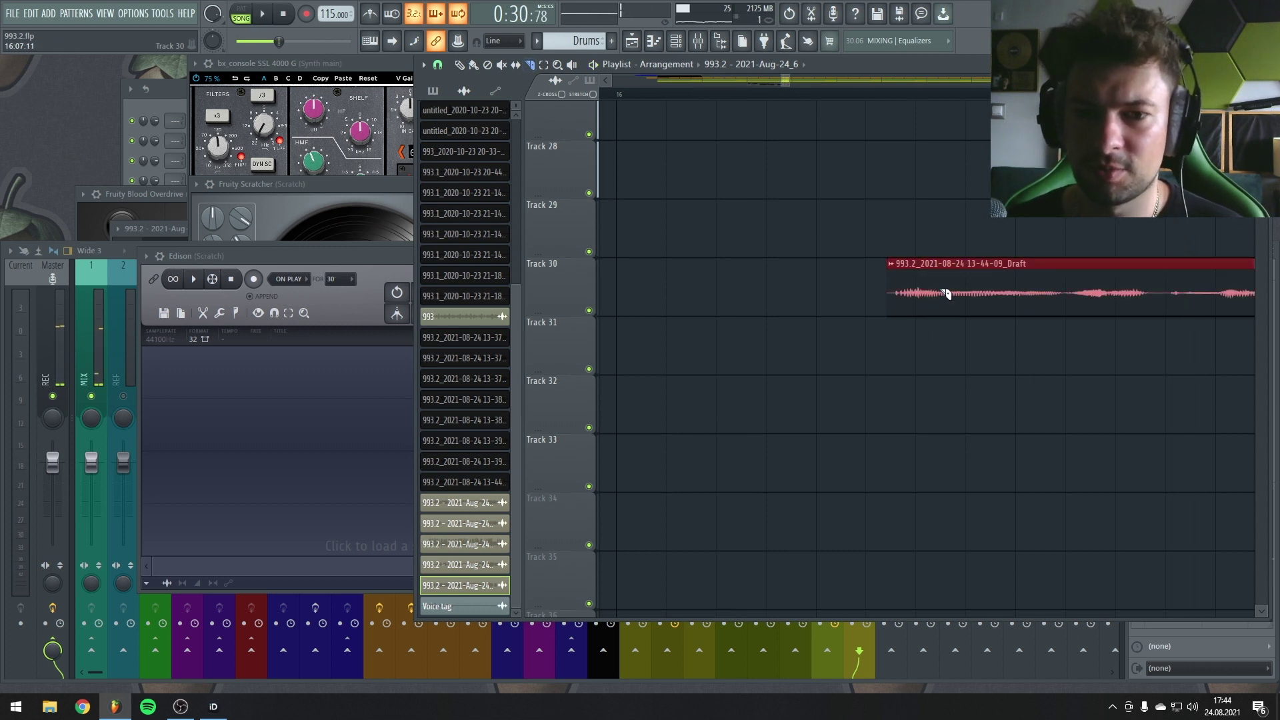
left_click(946, 294)
scroll(947, 294, "down", 3)
key("b")
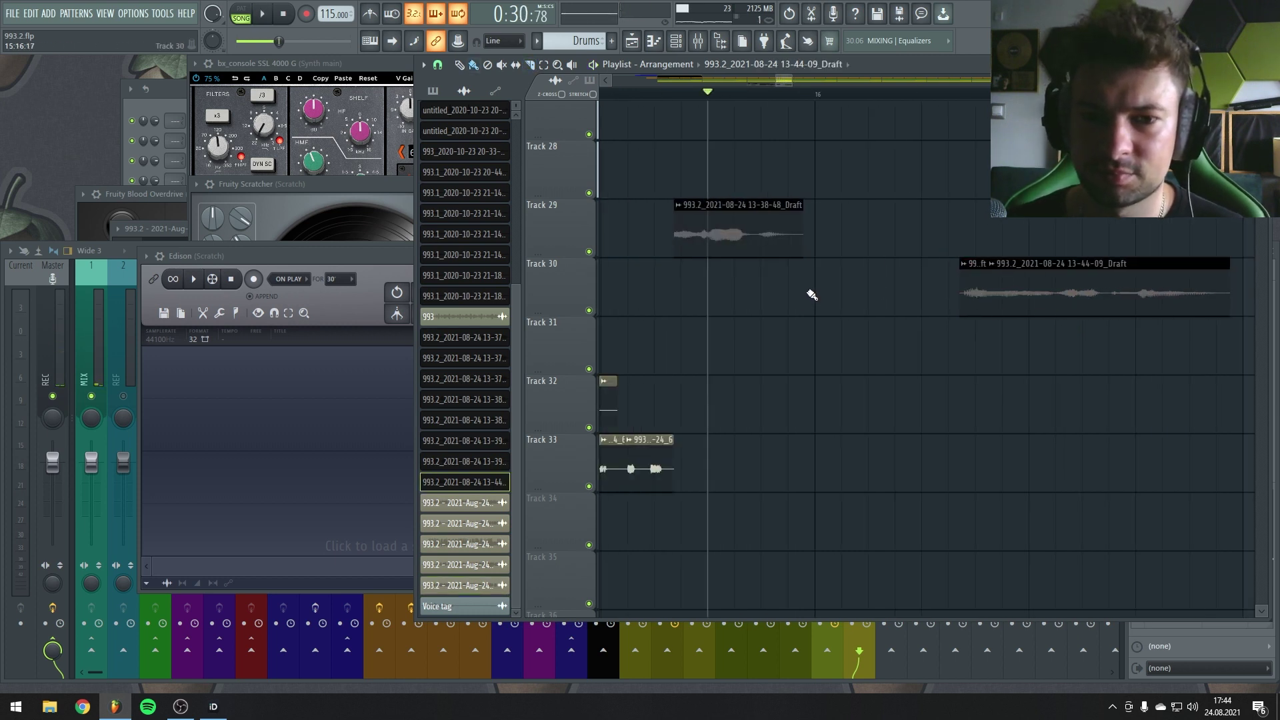
key("space")
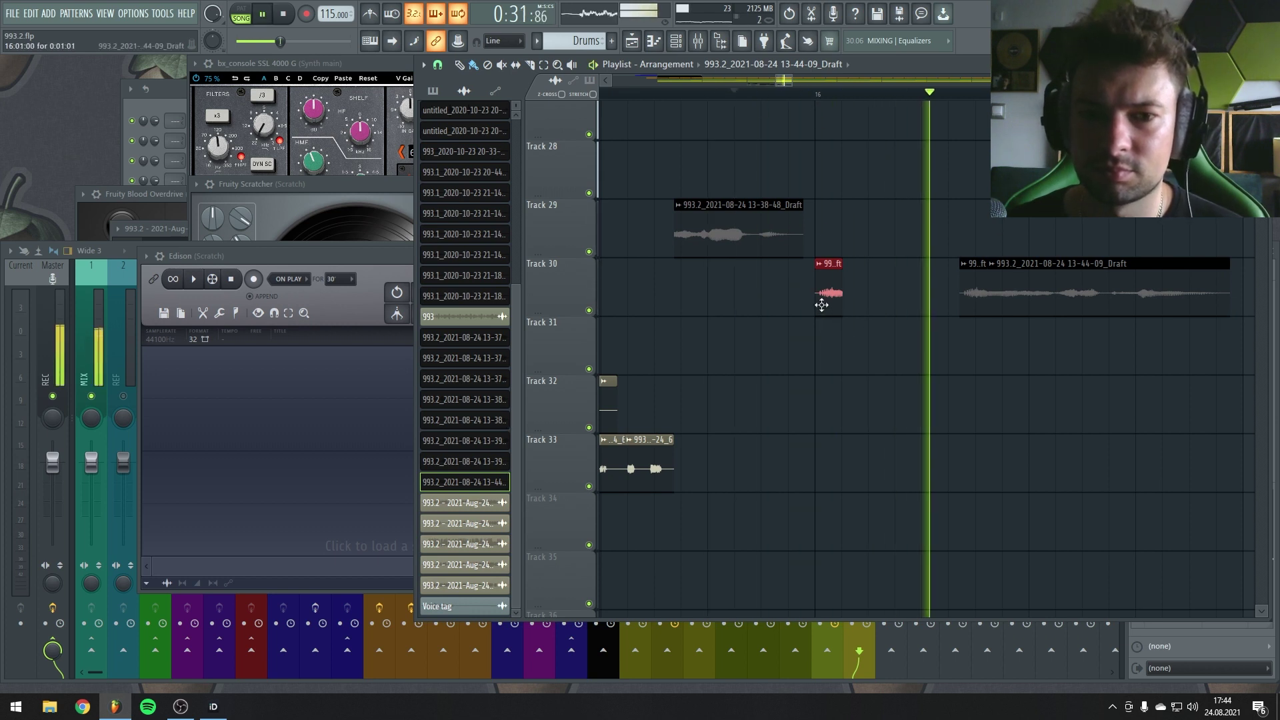
Step: Reposition the copied short vocal slice on Track 30 to 16:03:00 while previewing the passage
left_click(870, 293)
key("ctrl+z")
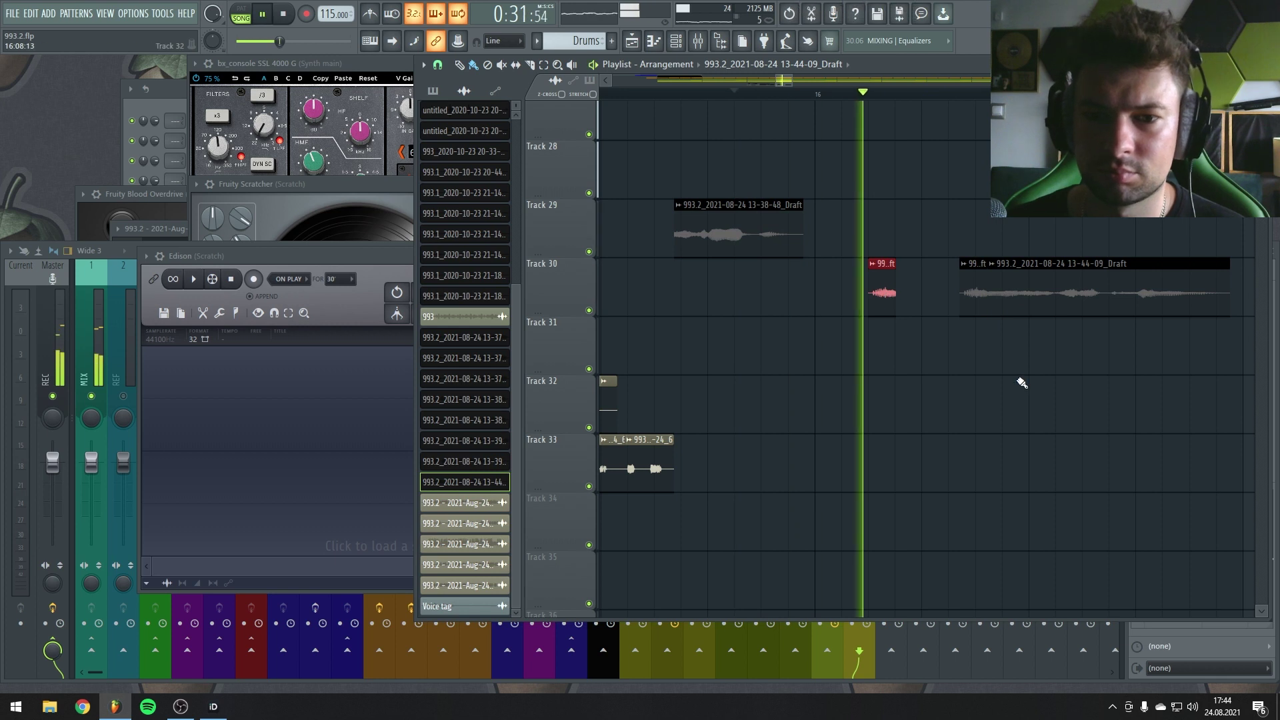
key("space")
scroll(920, 309, "up", 2)
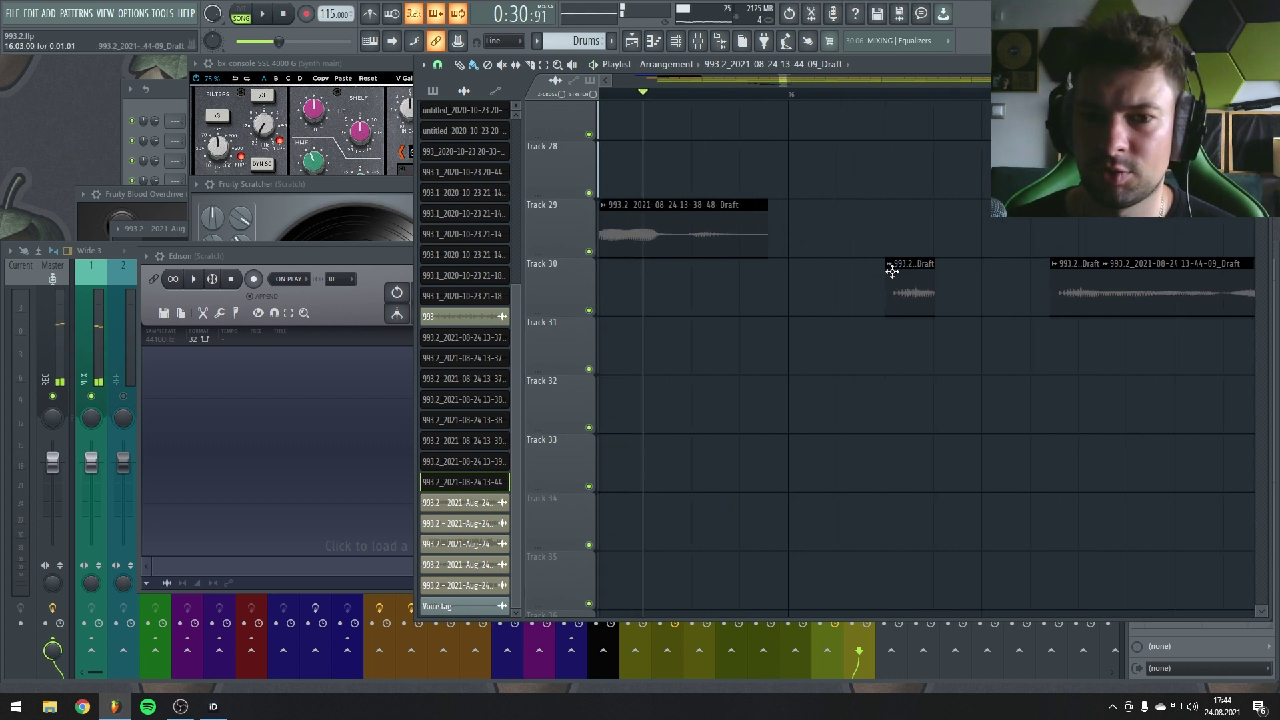
Step: Make the short Track 30 vocal slice unique, with a pitch shift of -100 cents and the stretching mode set to Auto
left_click(891, 264)
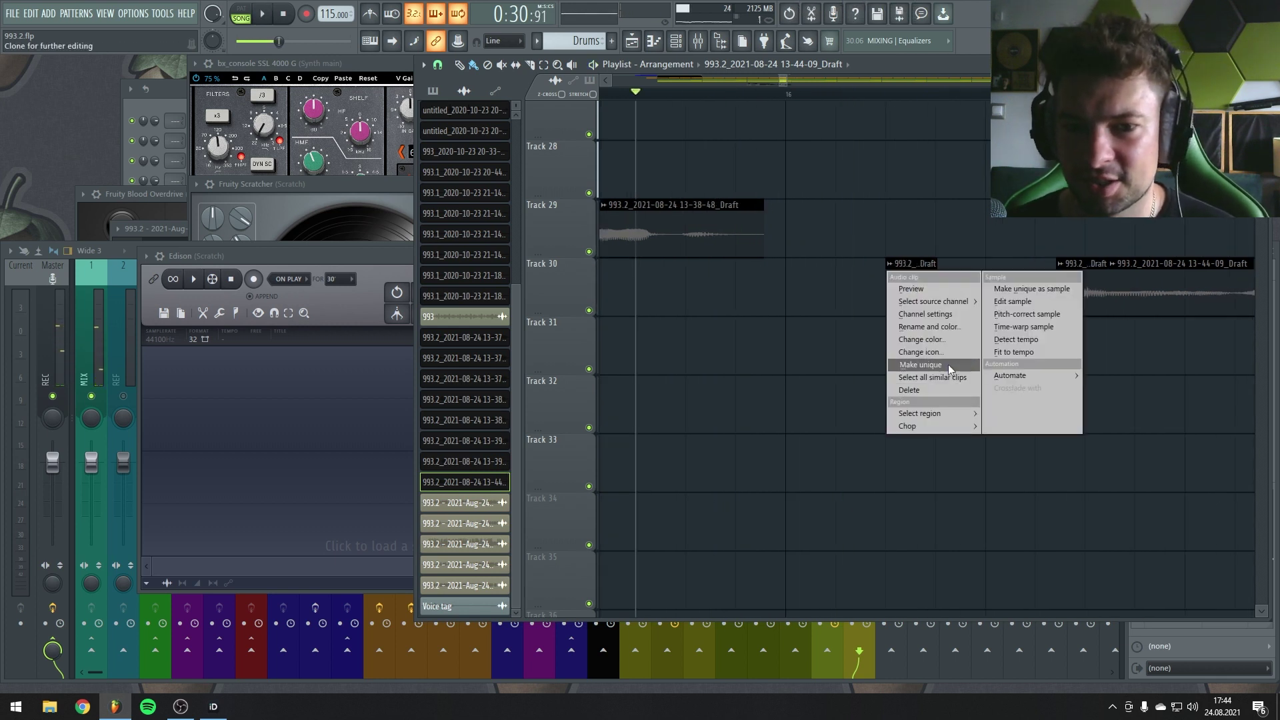
left_click(948, 364)
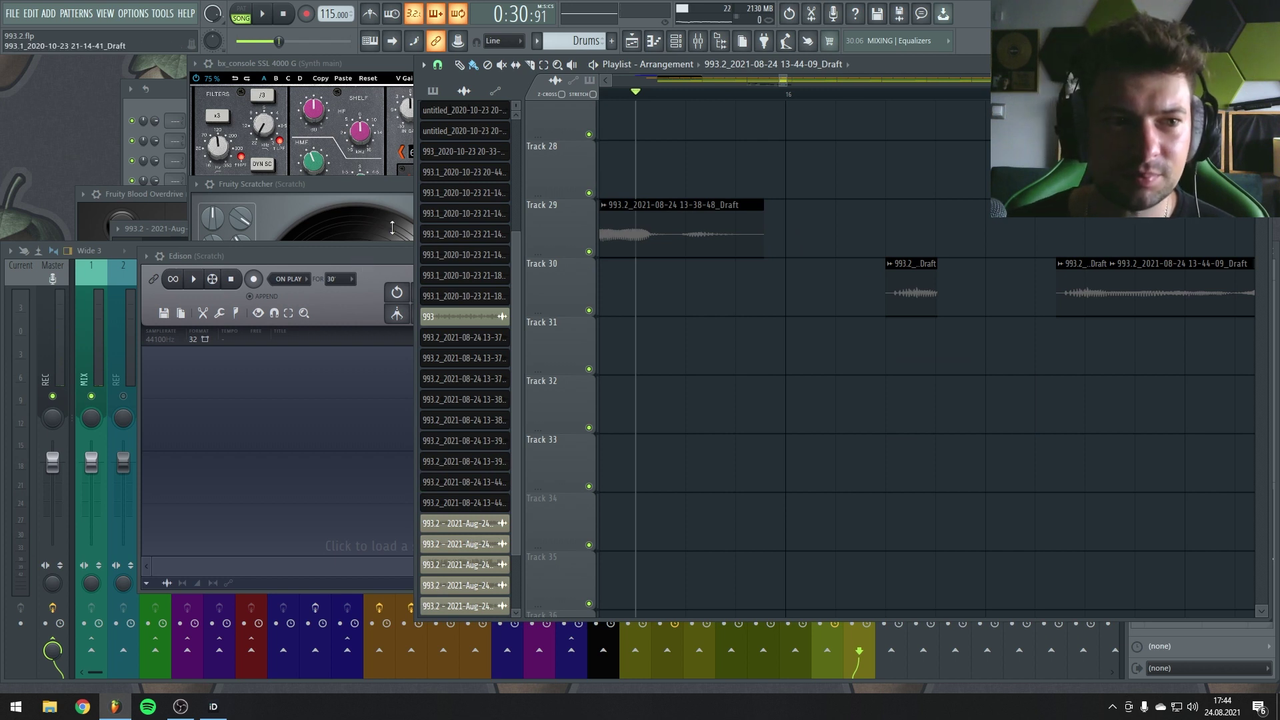
double_click(911, 302)
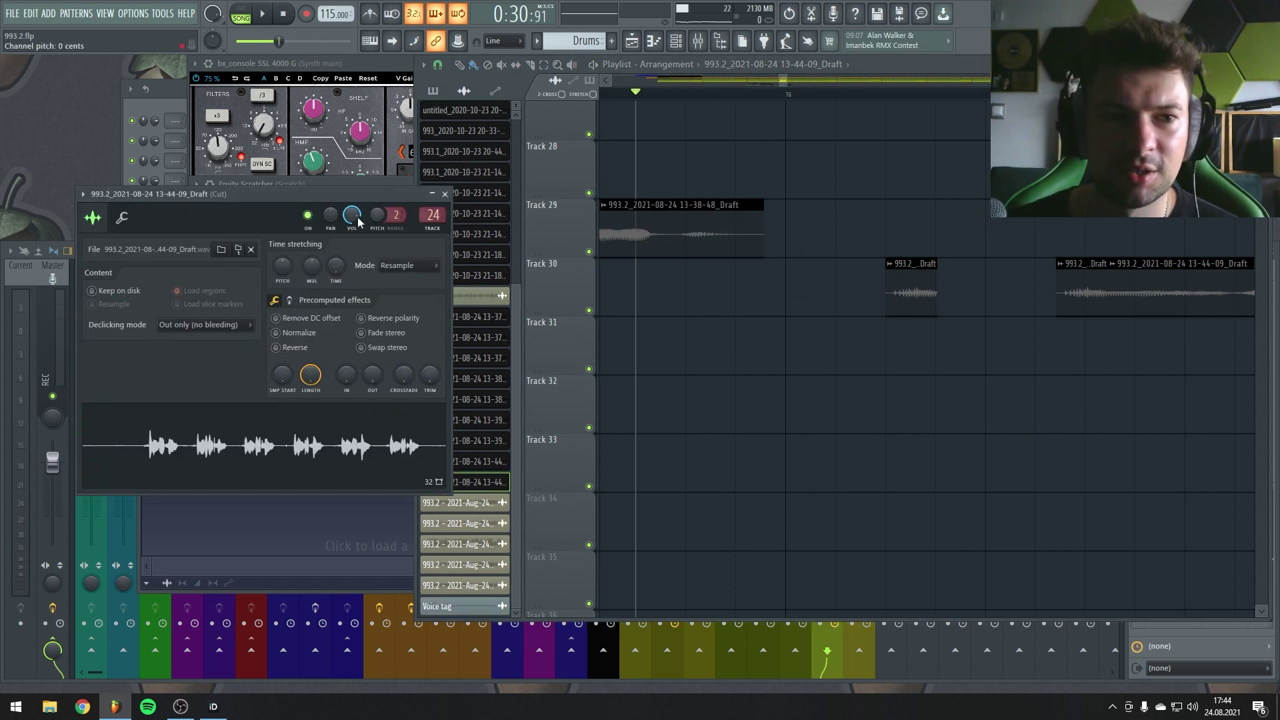
scroll(322, 264, "down", 1)
key("space")
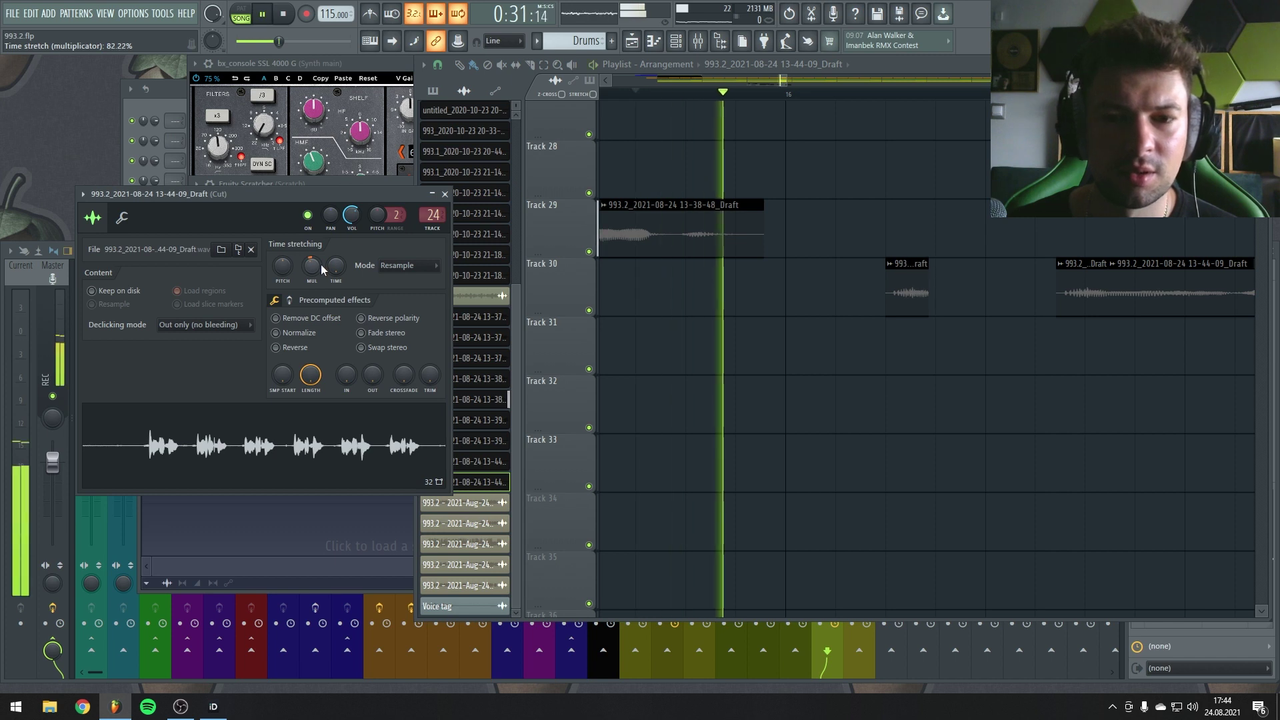
key("space")
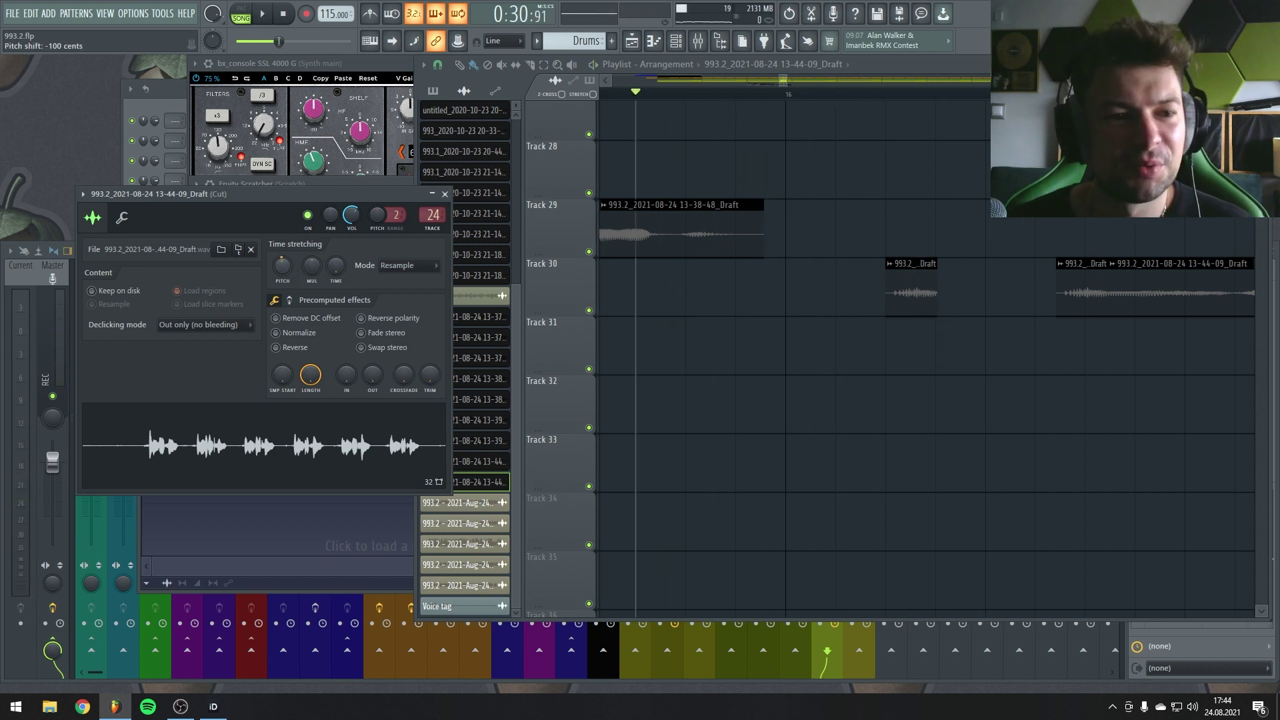
key("space")
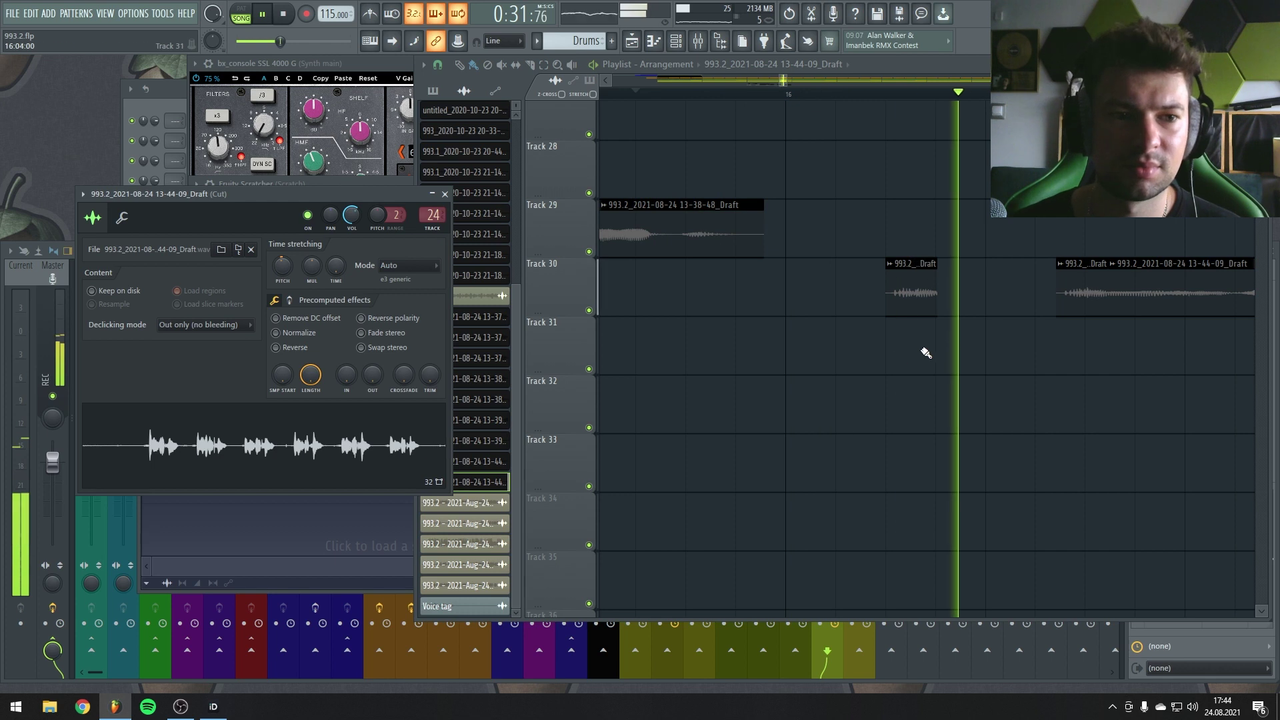
key("space")
Step: Open the mixer's Scratch track and try out scratches in its Fruity Scratcher
left_click(738, 94)
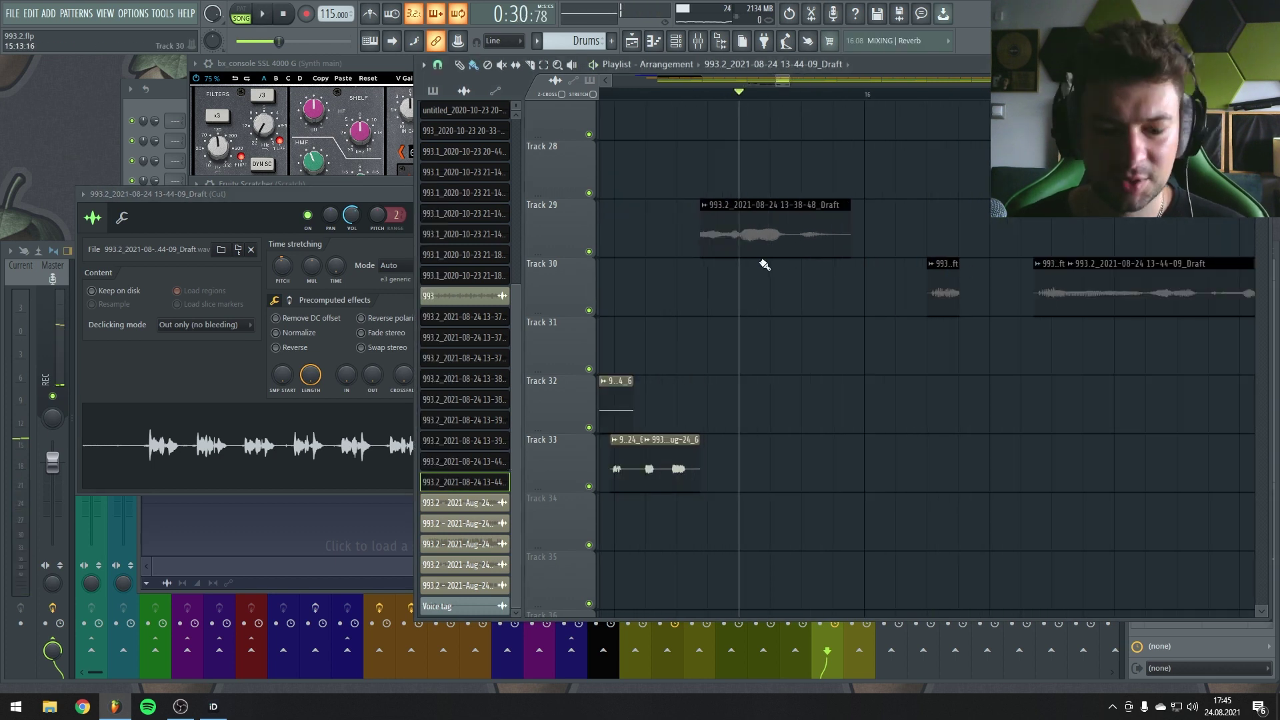
key("F9")
left_click(866, 358)
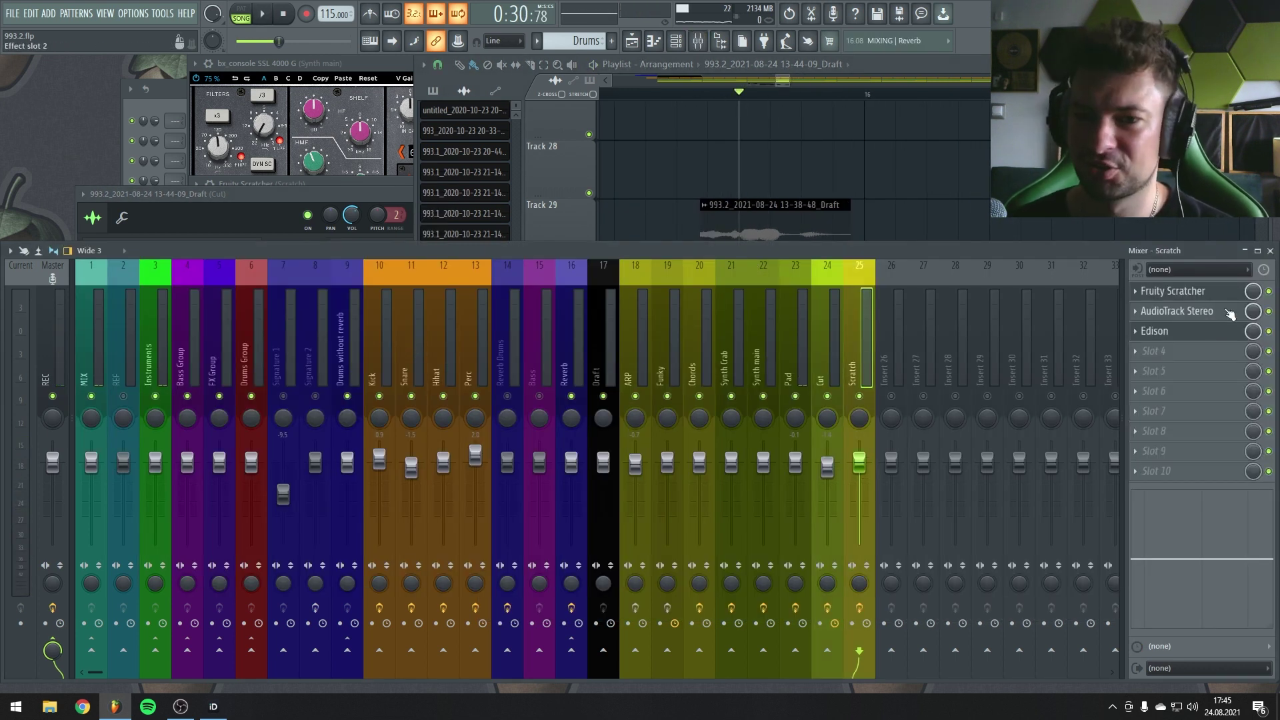
scroll(204, 467, "down", 1)
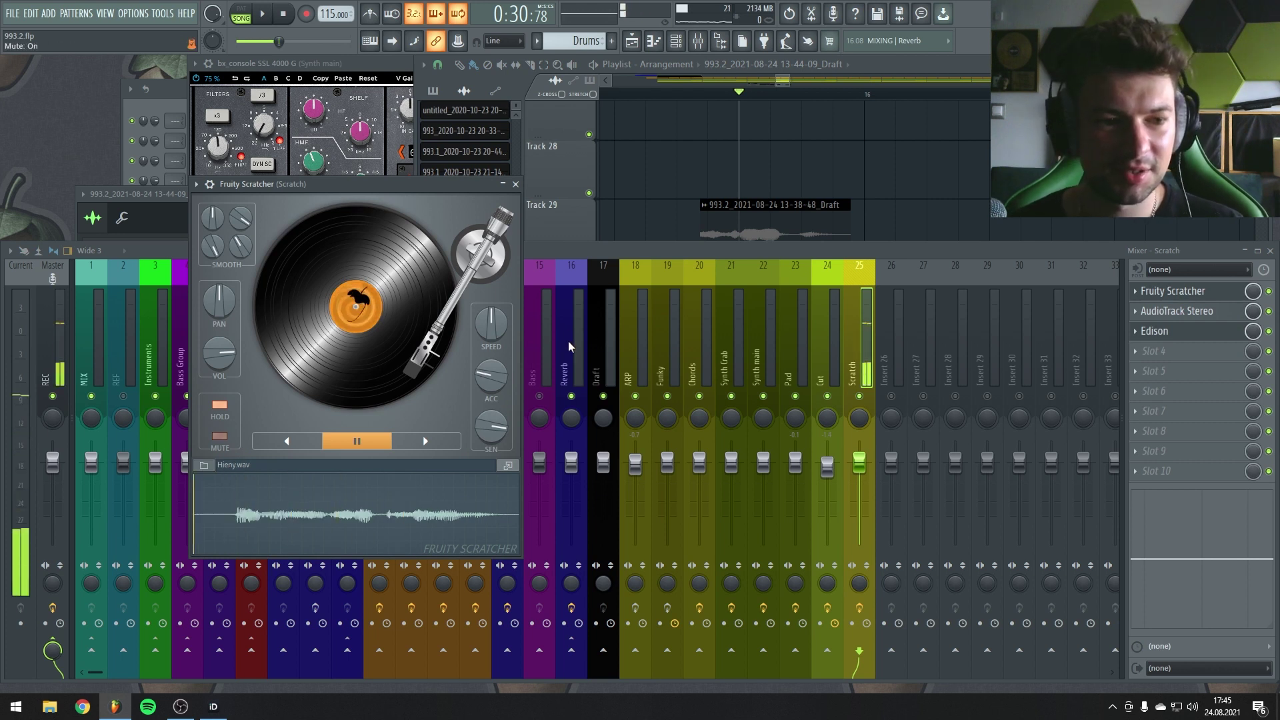
Step: Record a new Fruity Scratcher take into Edison over the loop from bar 17 and place it in the playlist at bar 17
key("ctrl+e")
left_click(262, 14)
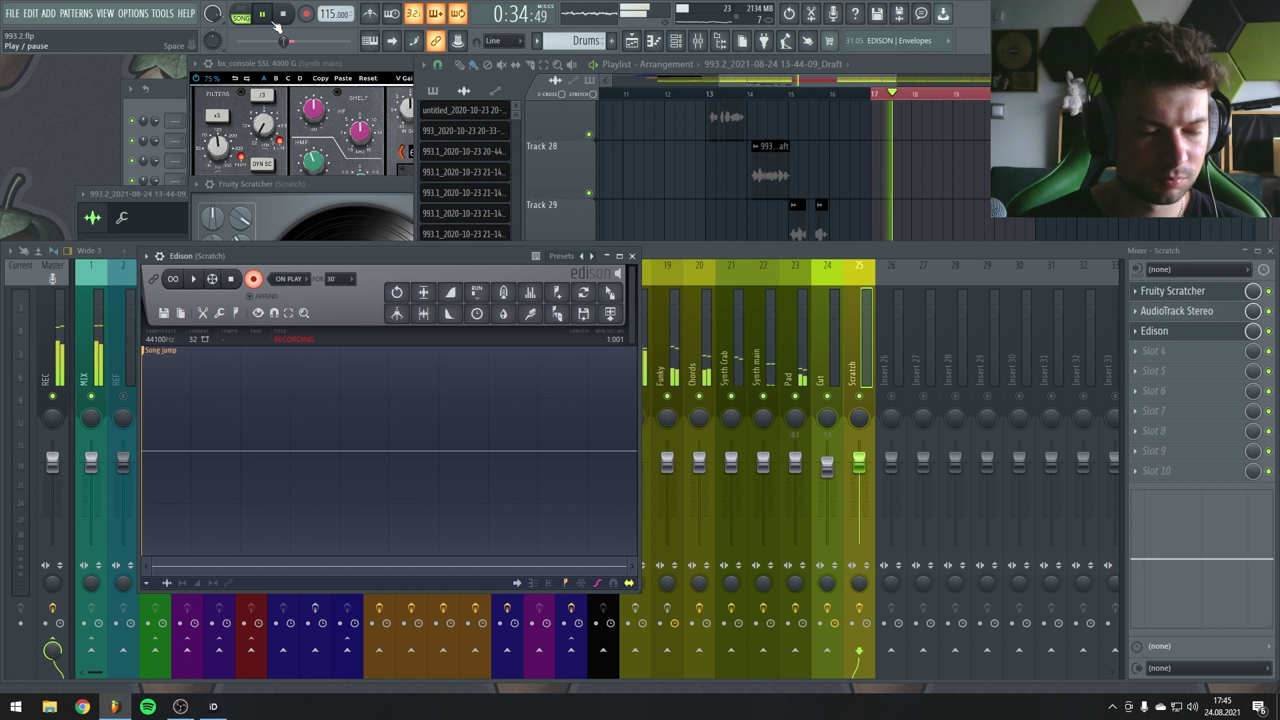
left_click(303, 185)
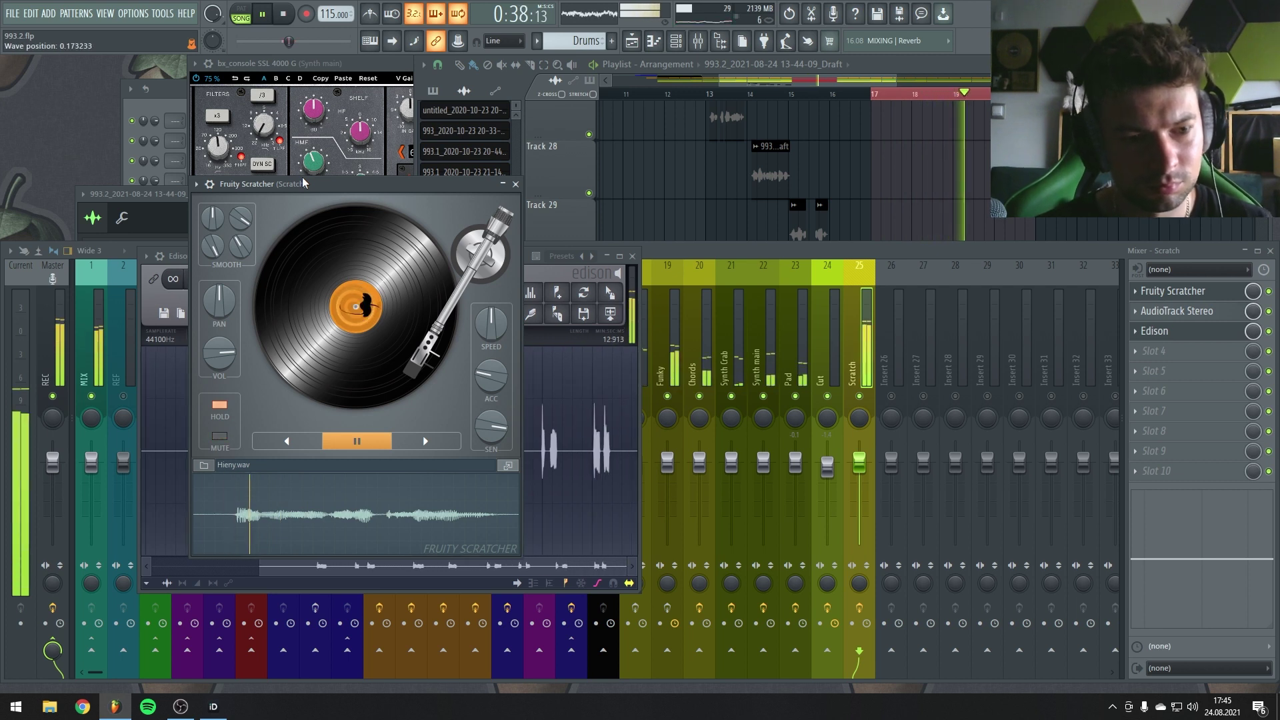
key("space")
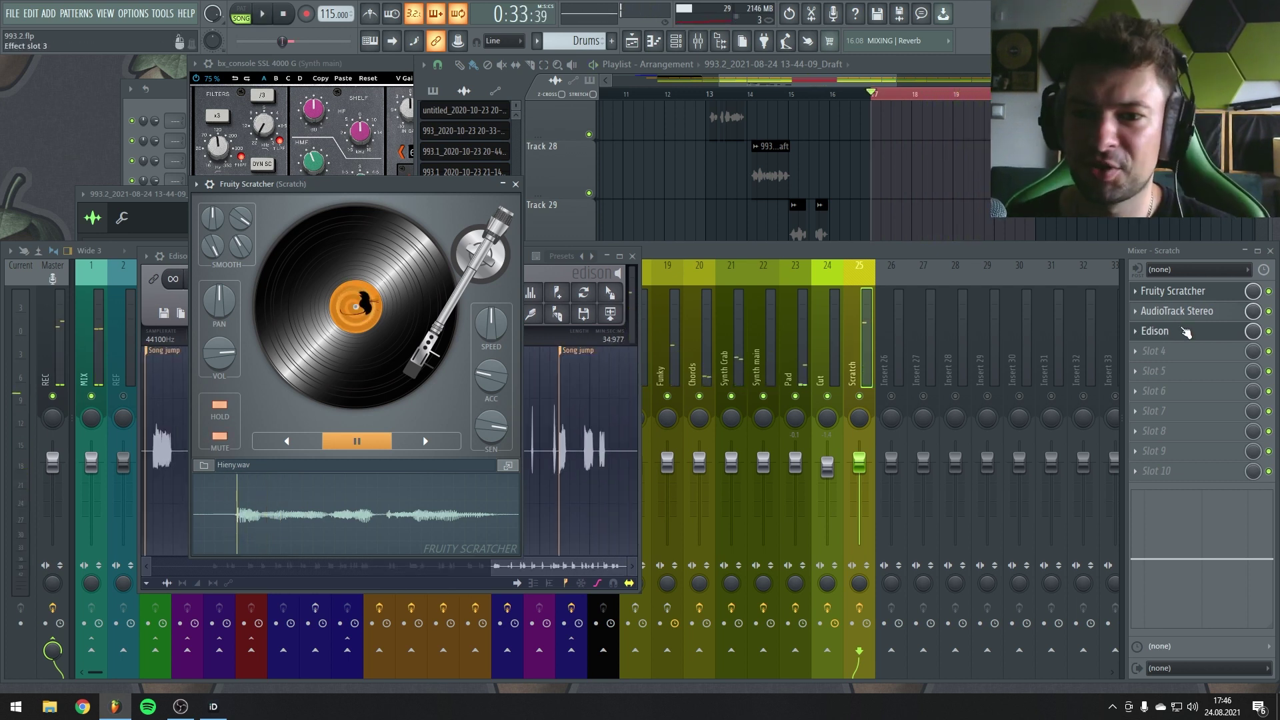
left_click(1186, 331)
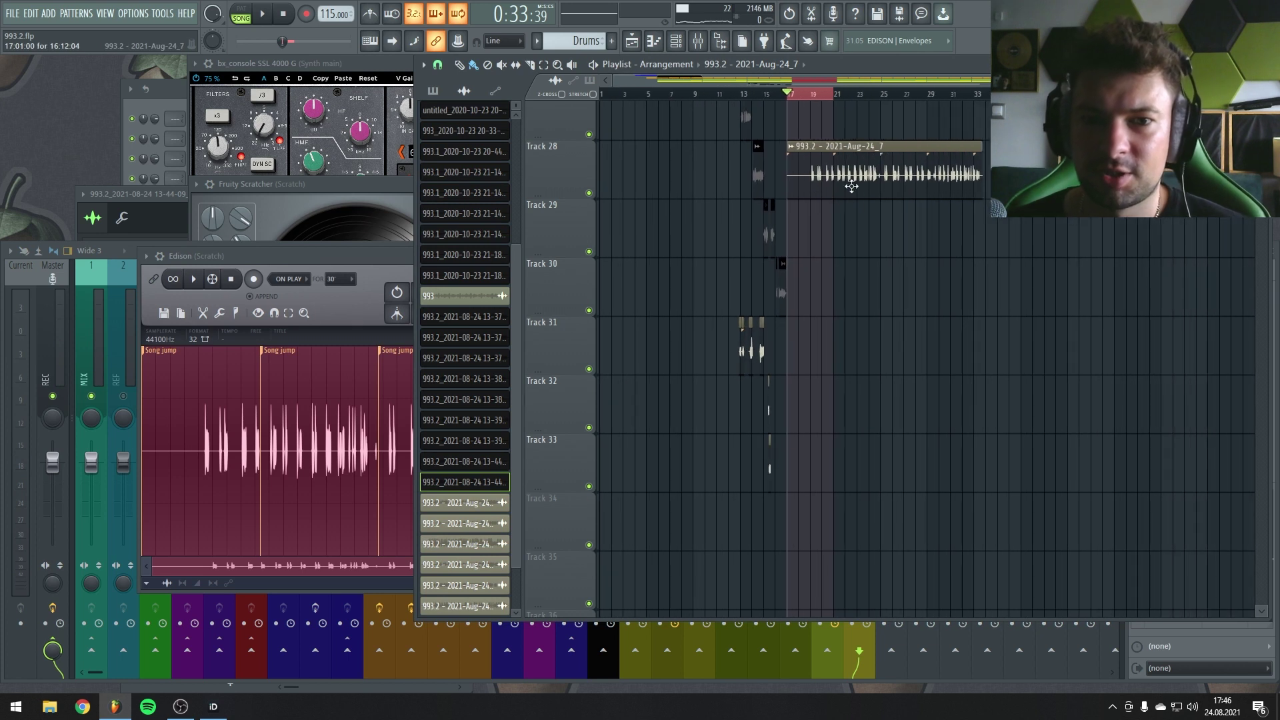
Step: Slice the new scratch take and arrange its pieces on Tracks 33 and 34 around bar 16
scroll(767, 400, "up", 8)
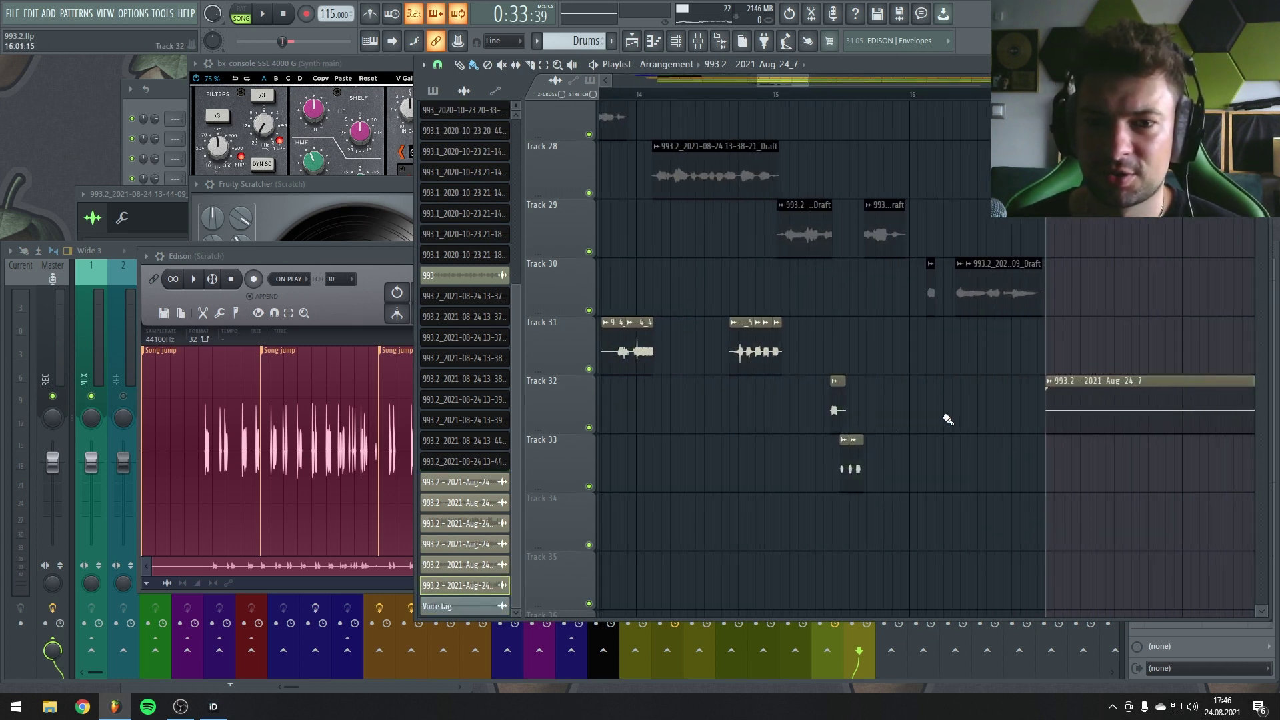
scroll(1080, 406, "down", 3)
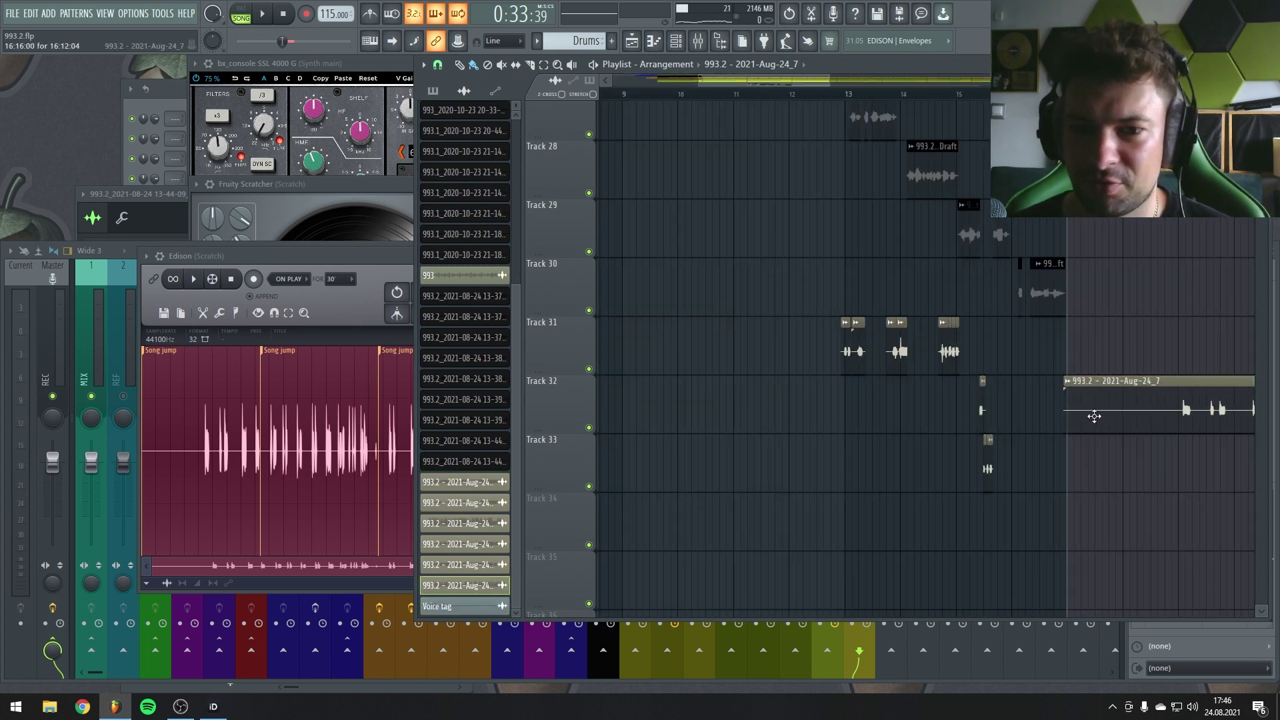
scroll(871, 478, "up", 3)
key("space")
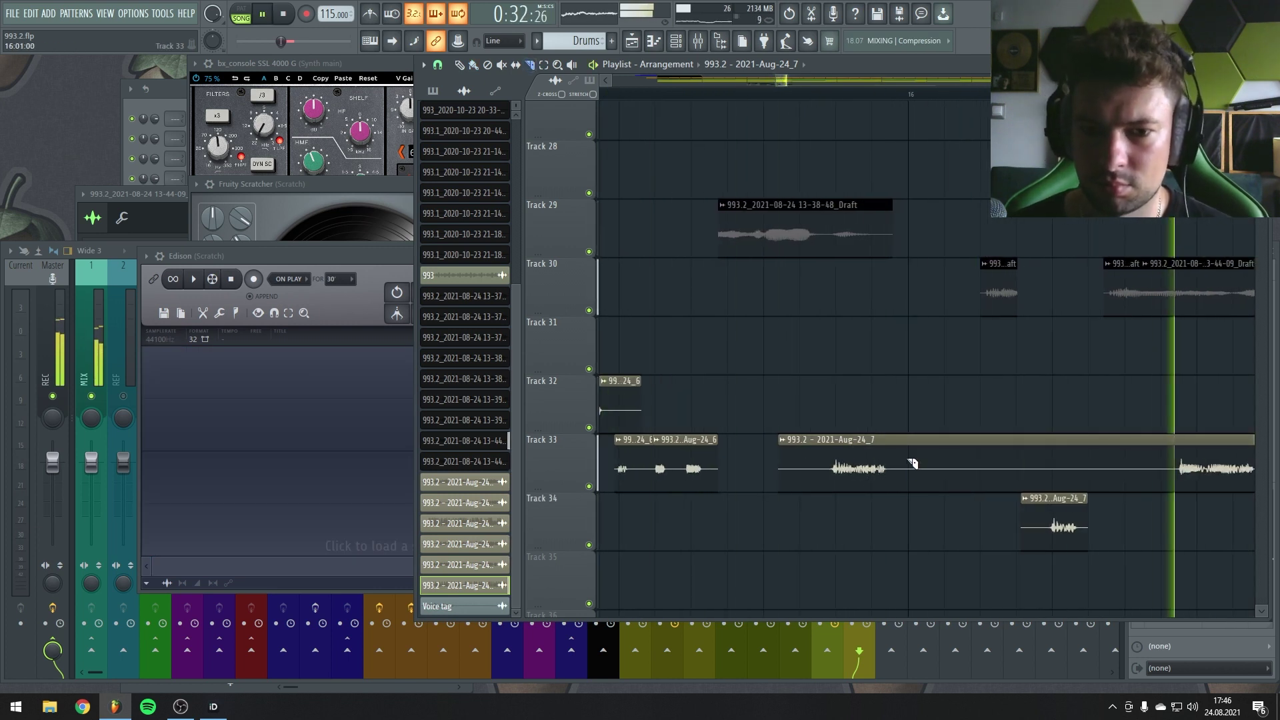
scroll(887, 460, "down", 2)
key("space")
Step: Move the leftover take to Track 32, slice off its opening scratch at 15:16:00 and trim that piece to 0:01:05
left_click_drag(857, 455, 854, 406)
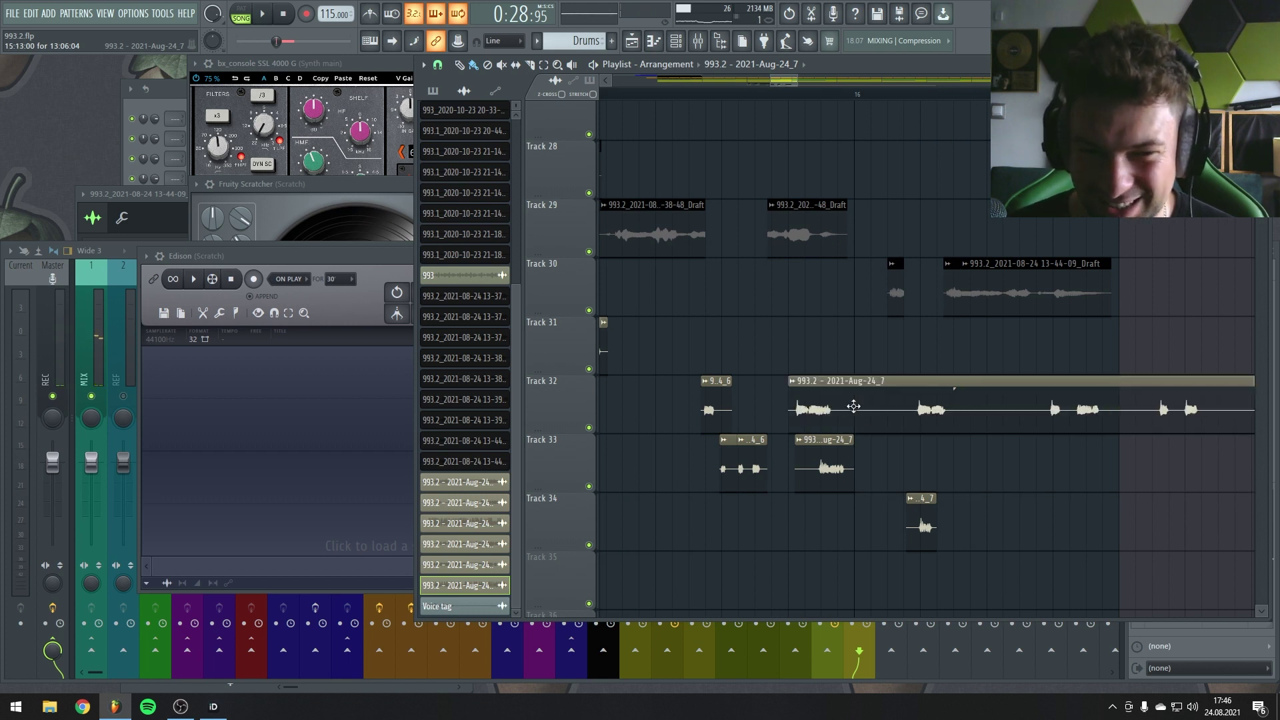
scroll(891, 412, "up", 2)
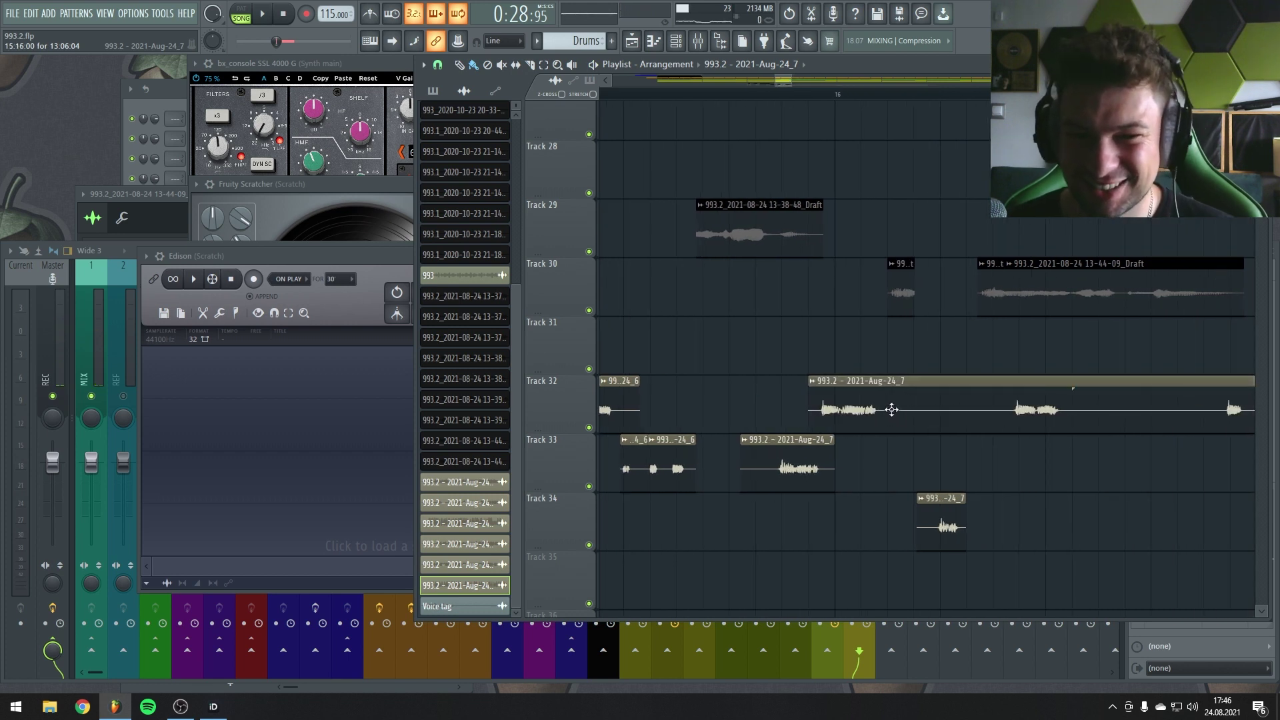
left_click_drag(918, 413, 996, 413)
key("space")
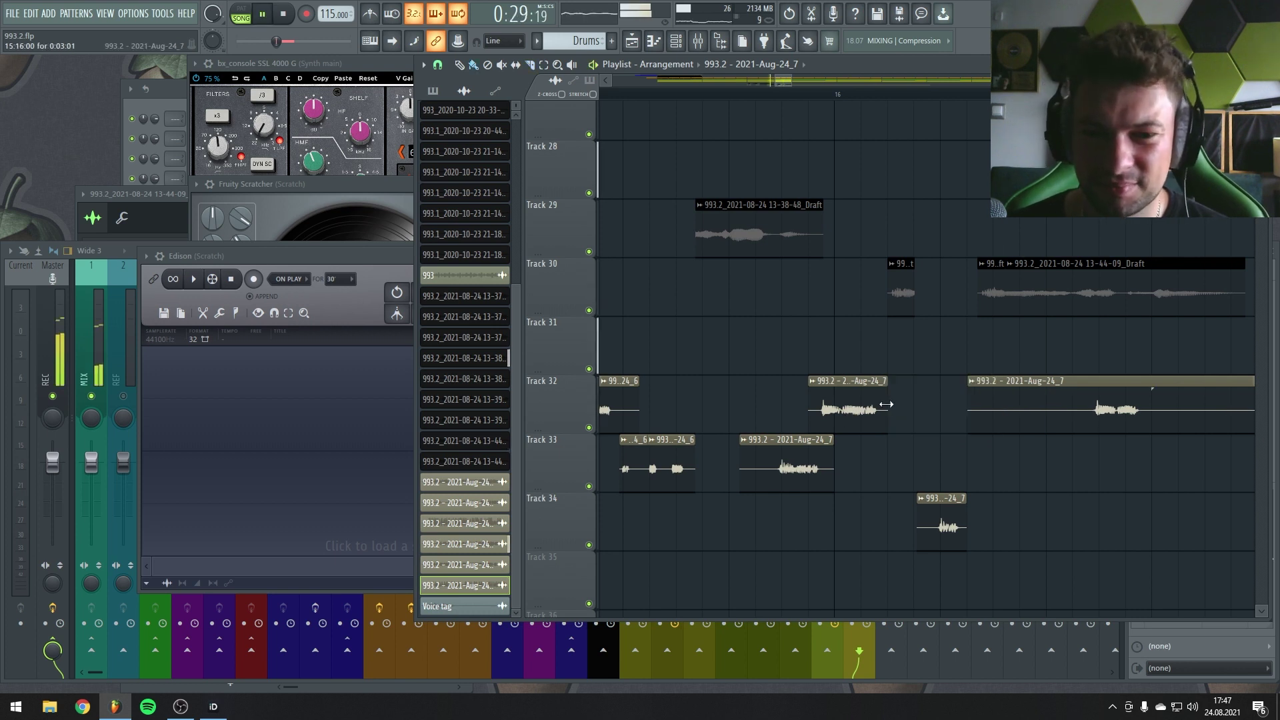
left_click_drag(834, 413, 839, 413)
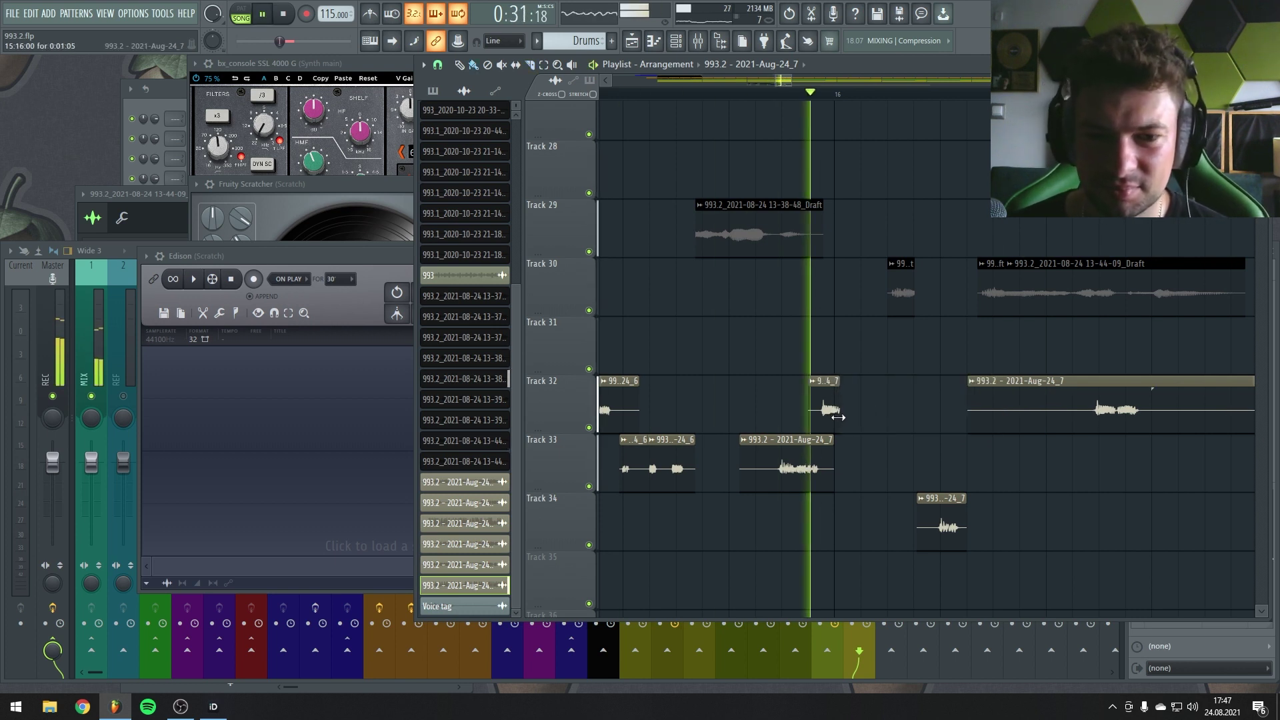
Step: Shift the trimmed Track 32 scratch to 15:16:08 and check its timing in playback
key("space")
key("space")
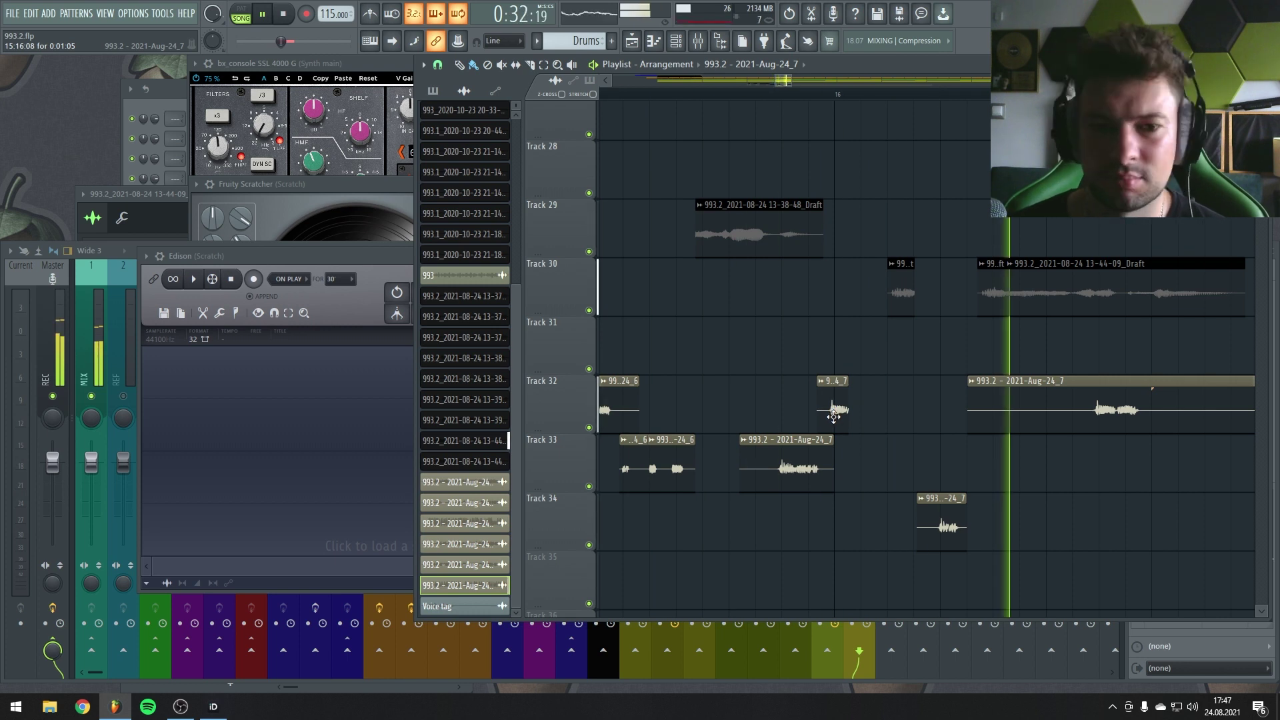
key("space")
Step: Replay the arrangement from bar 12 and again from bar 13 to check the scratches against the vocal chops
scroll(1046, 409, "down", 6)
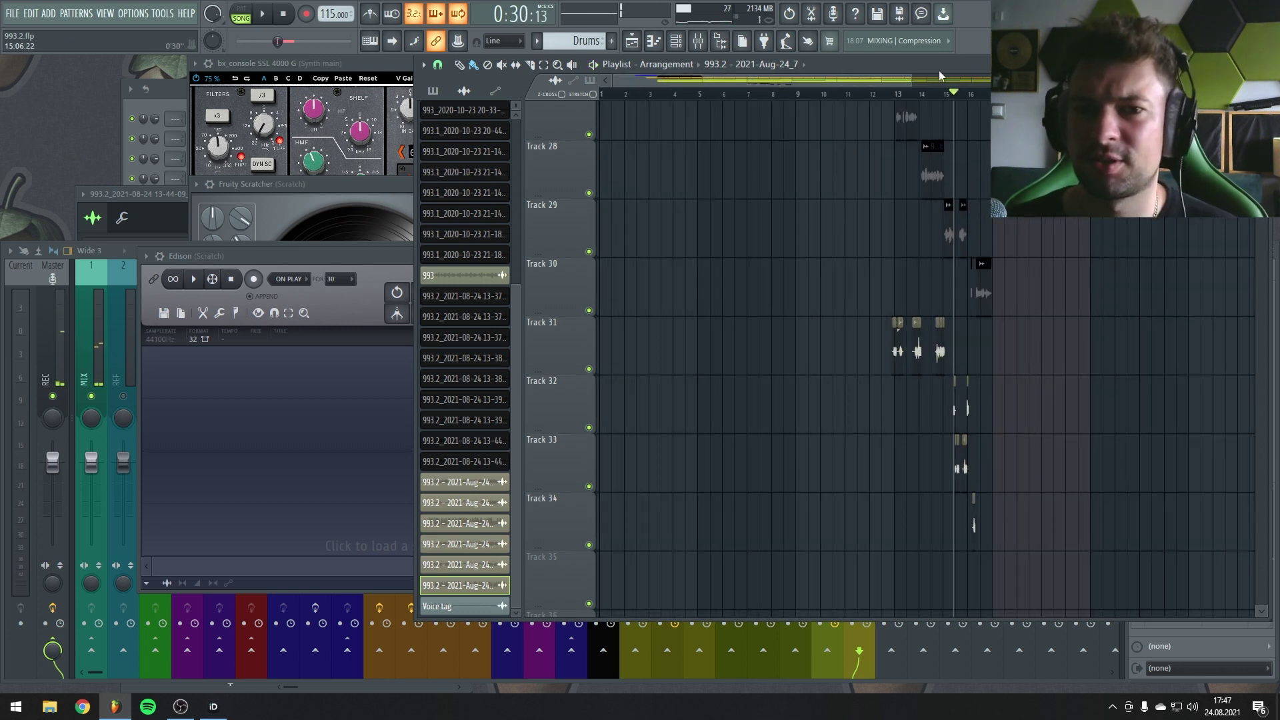
scroll(906, 79, "right", 3)
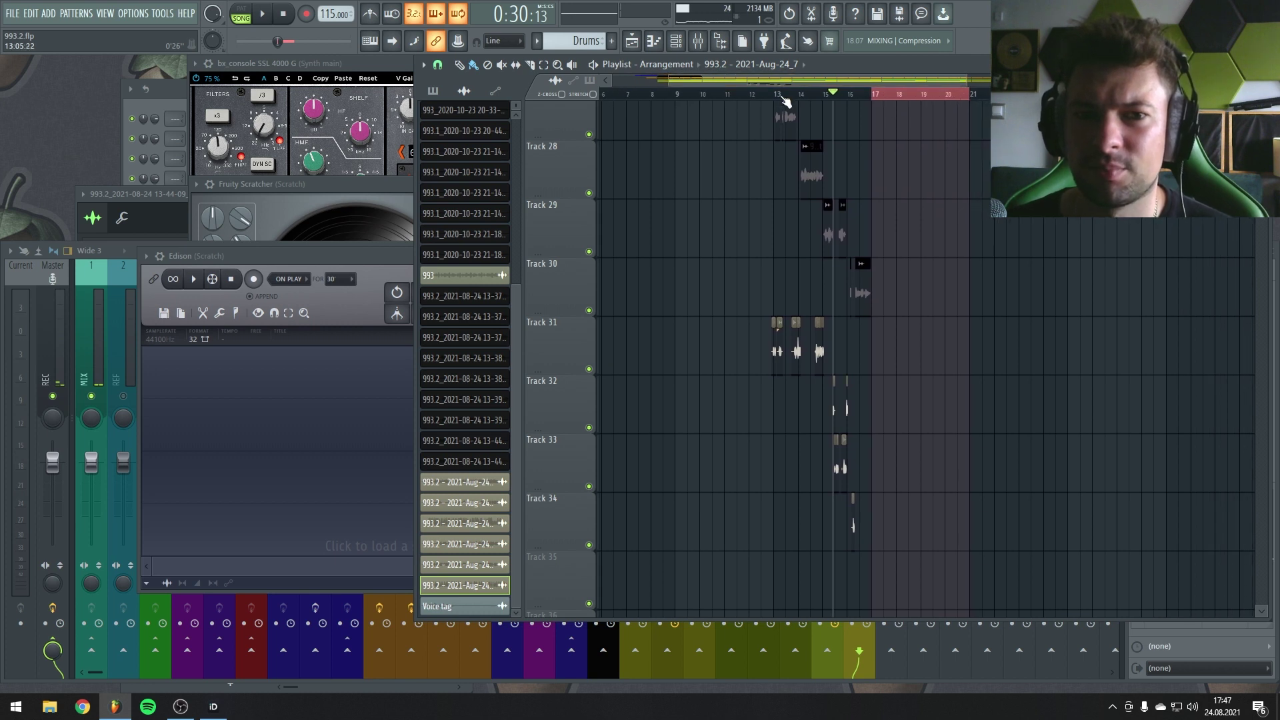
left_click(753, 101)
key("space")
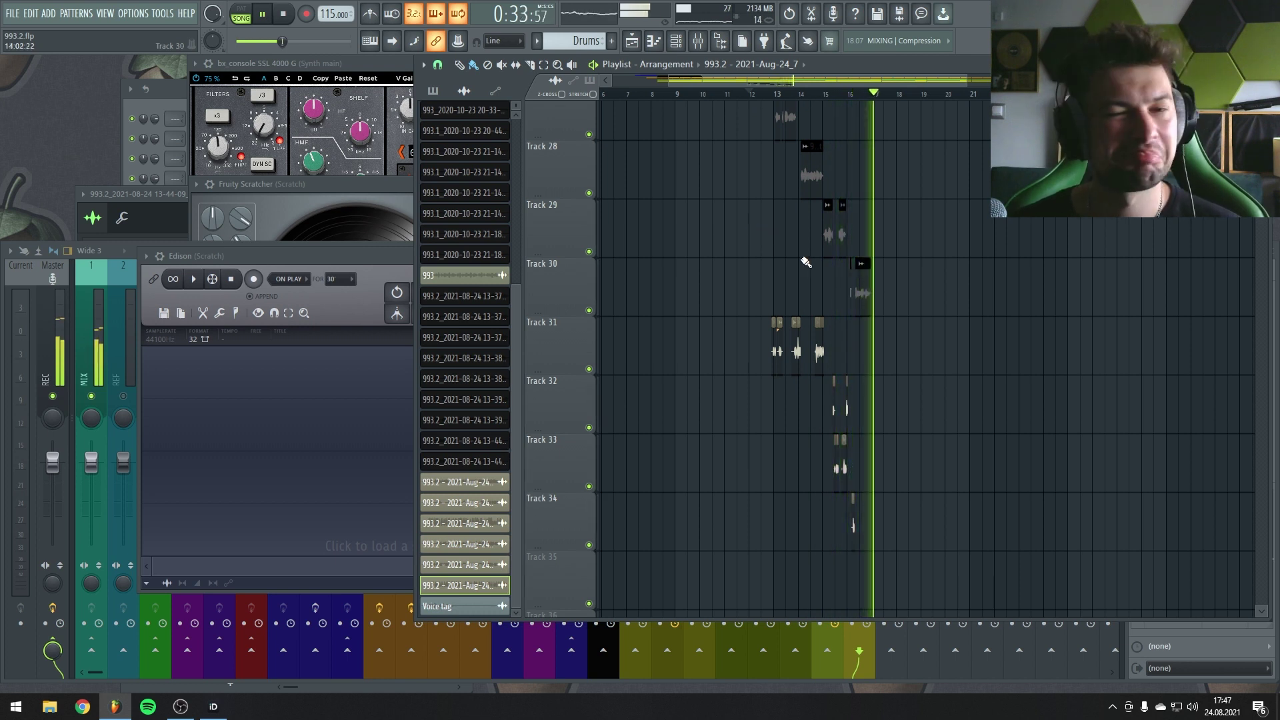
key("space")
scroll(813, 261, "up", 8)
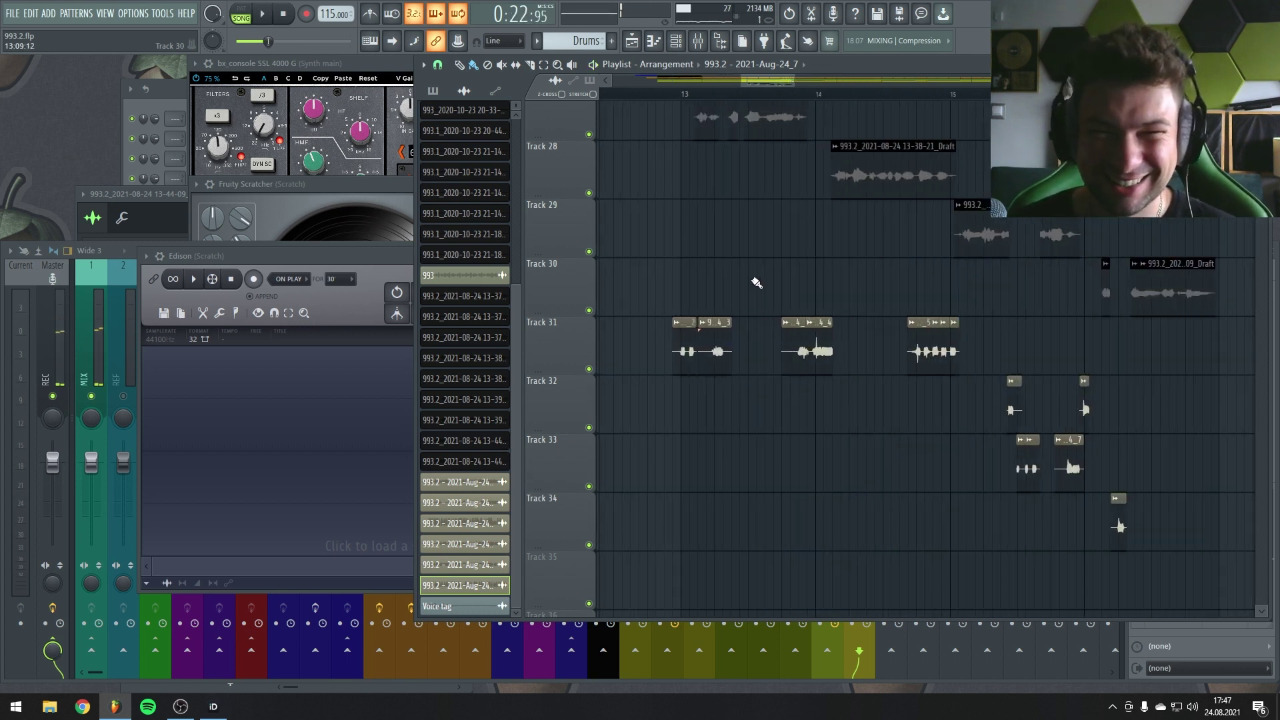
left_click(680, 96)
key("space")
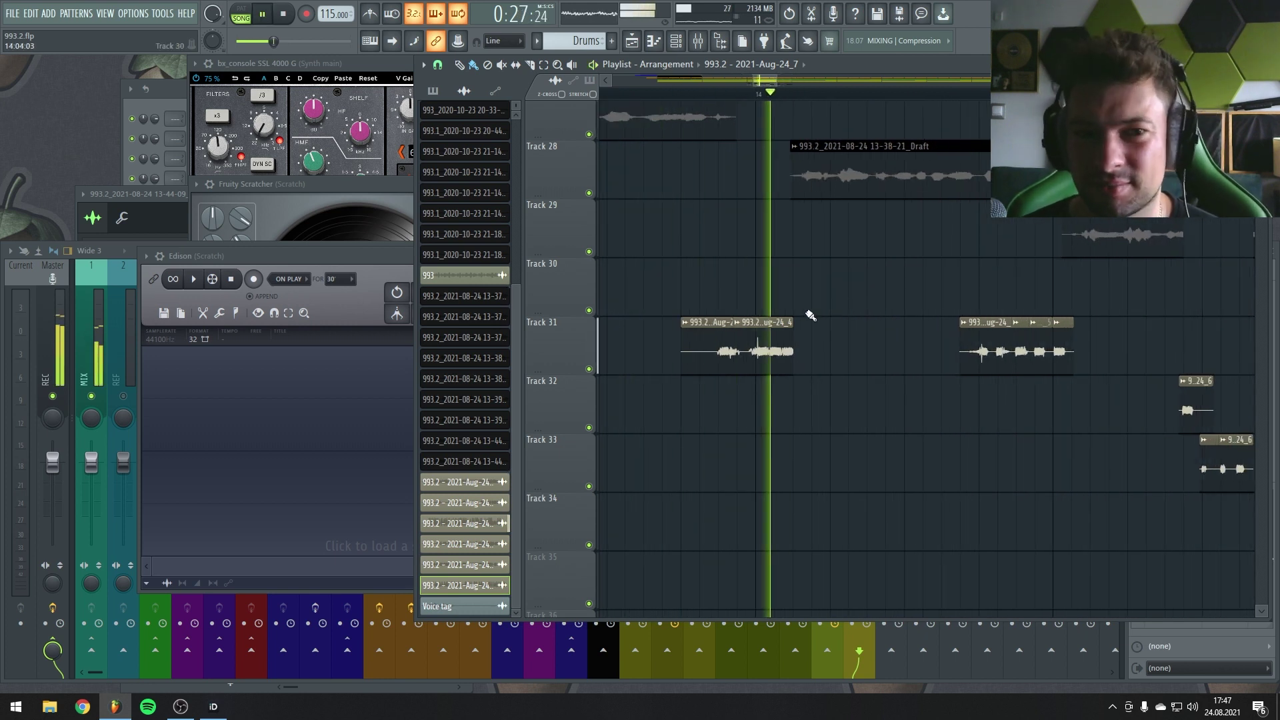
key("space")
Step: Slice the Track 31 scratch after the start of bar 14 and pull the slices earlier to shorten it
scroll(801, 357, "up", 5)
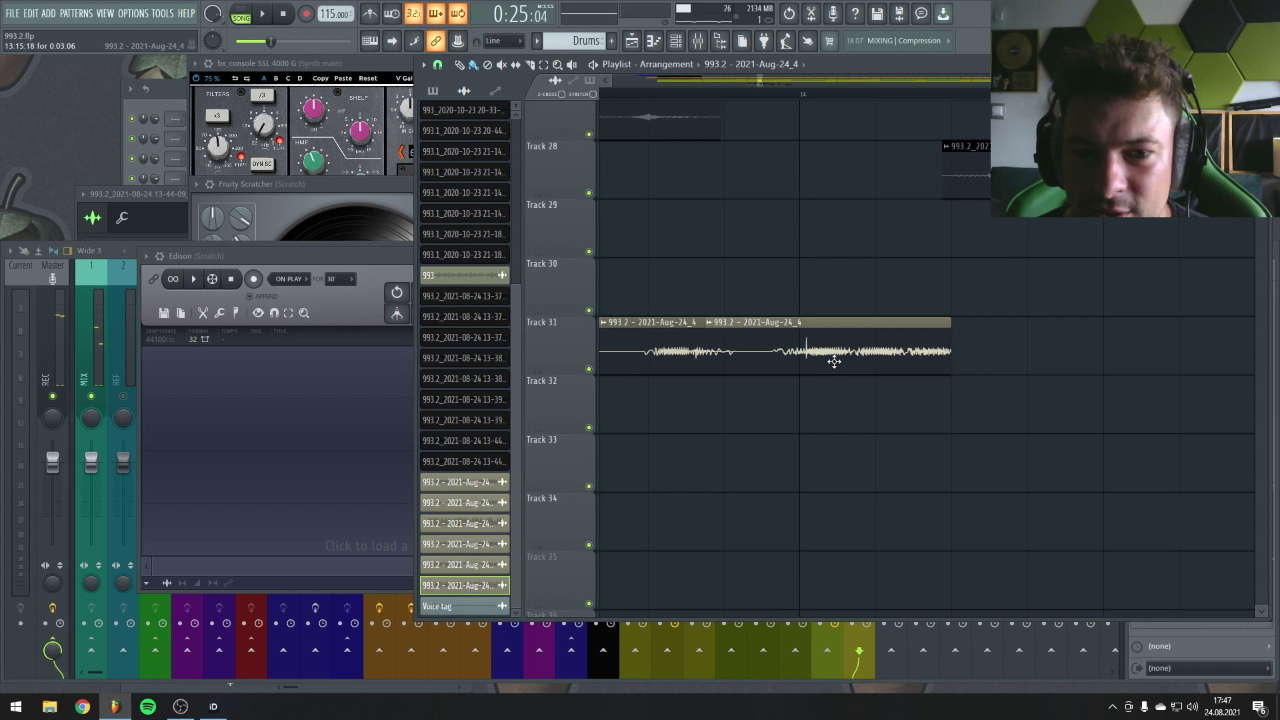
left_click(843, 352)
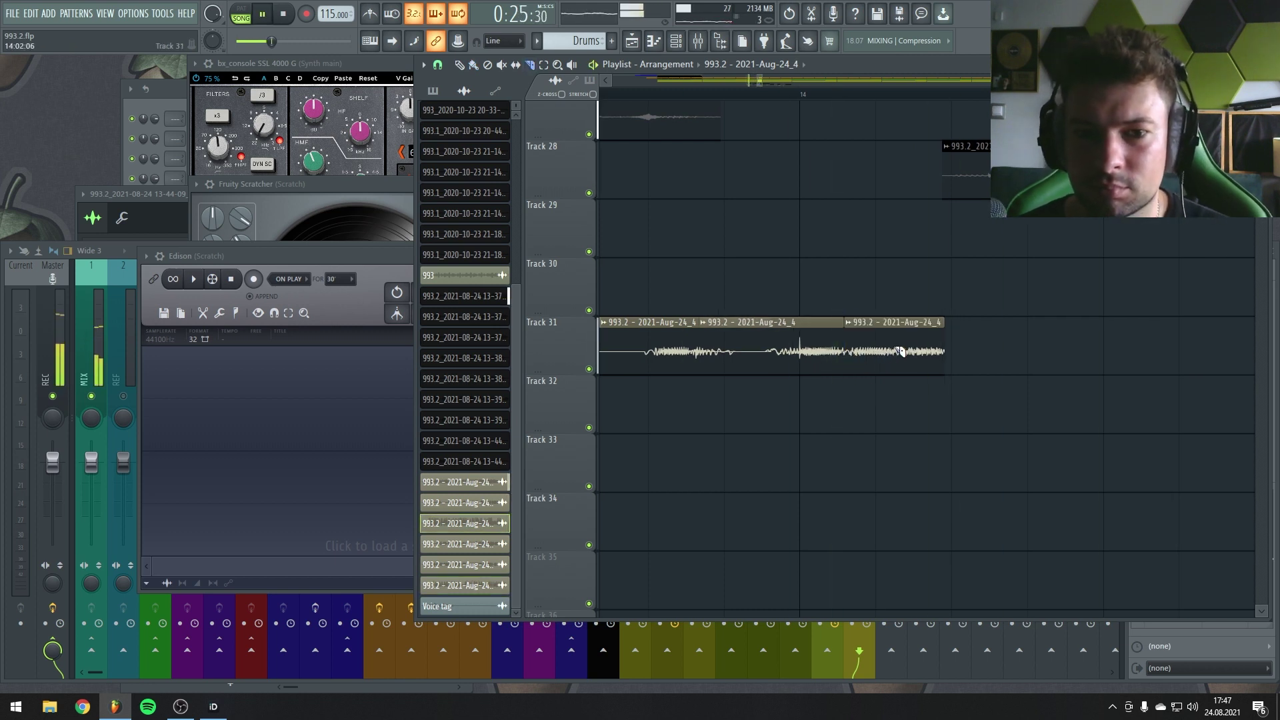
left_click_drag(898, 343, 895, 343)
key("space")
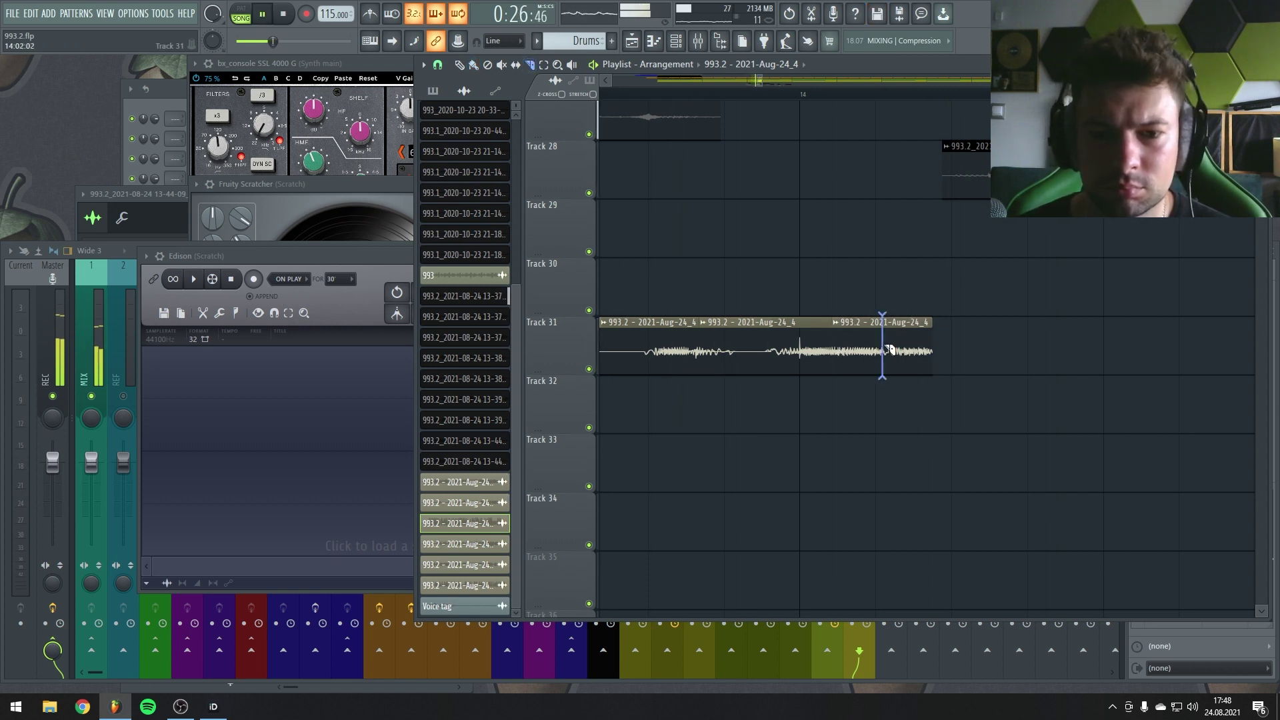
left_click(882, 352)
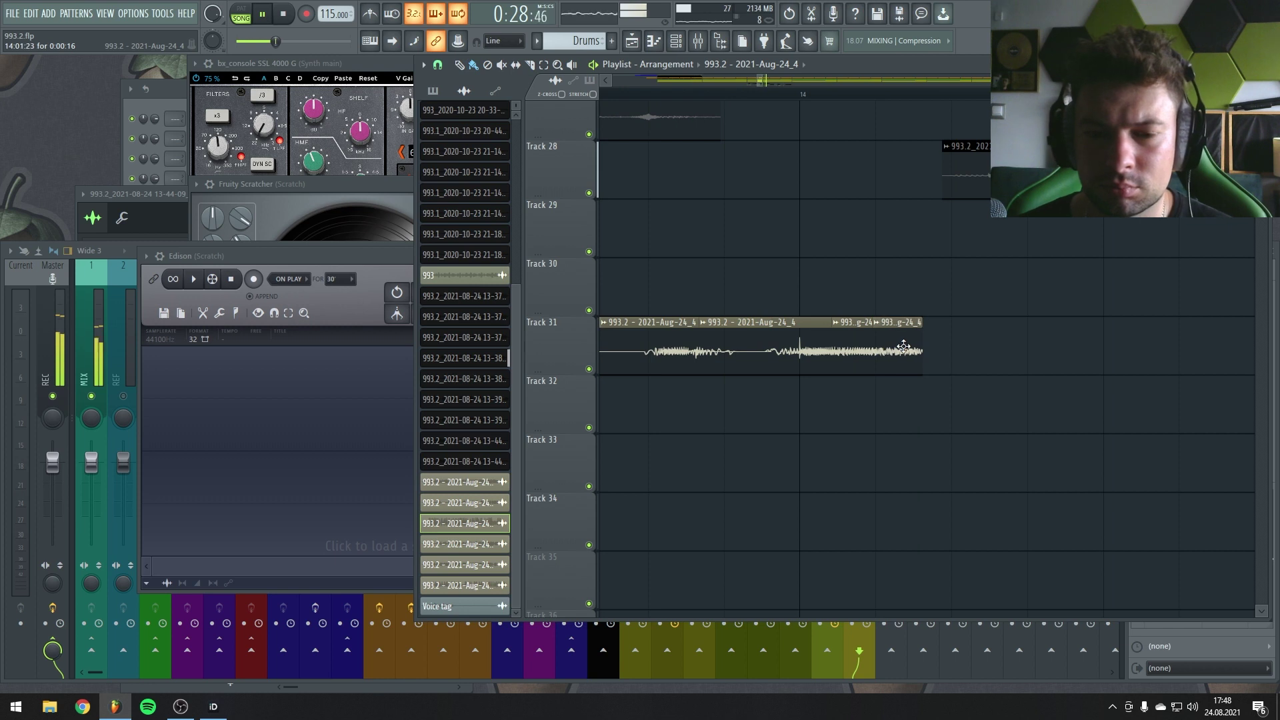
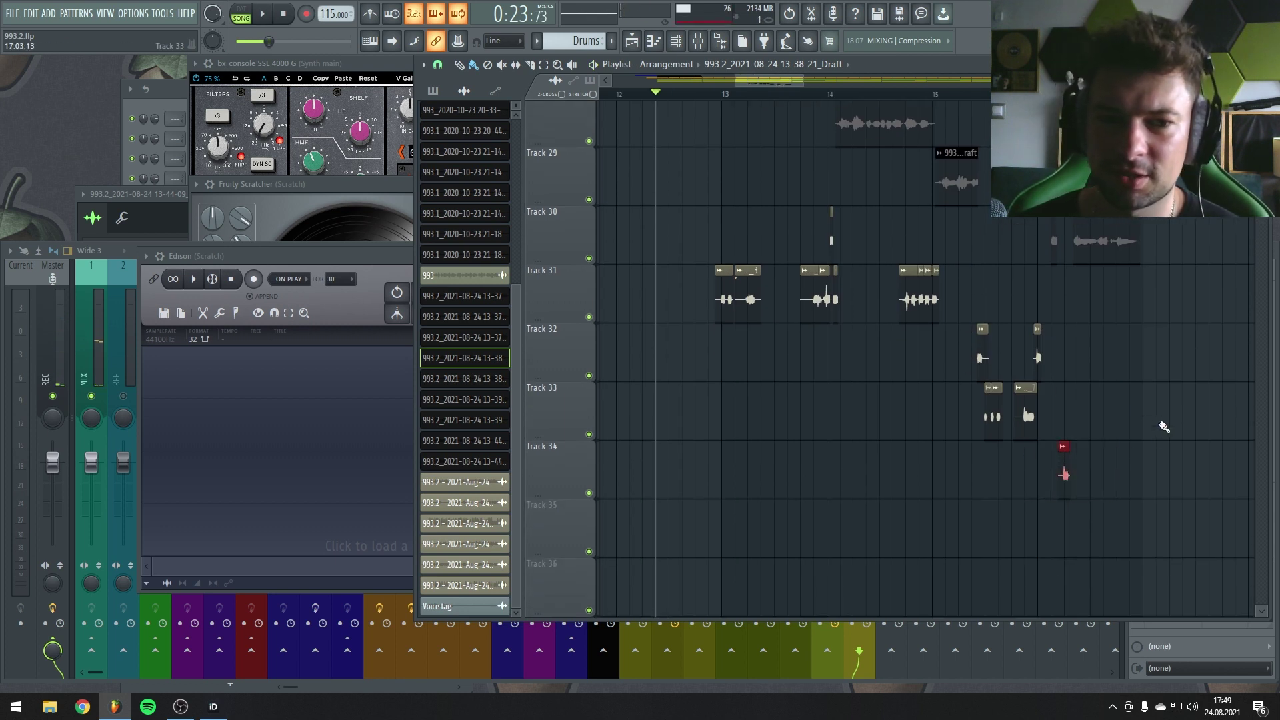
Step: Move the scratch pieces from Tracks 32 to 34 and the small Track 30 piece onto Track 31
left_click_drag(1135, 401, 875, 446)
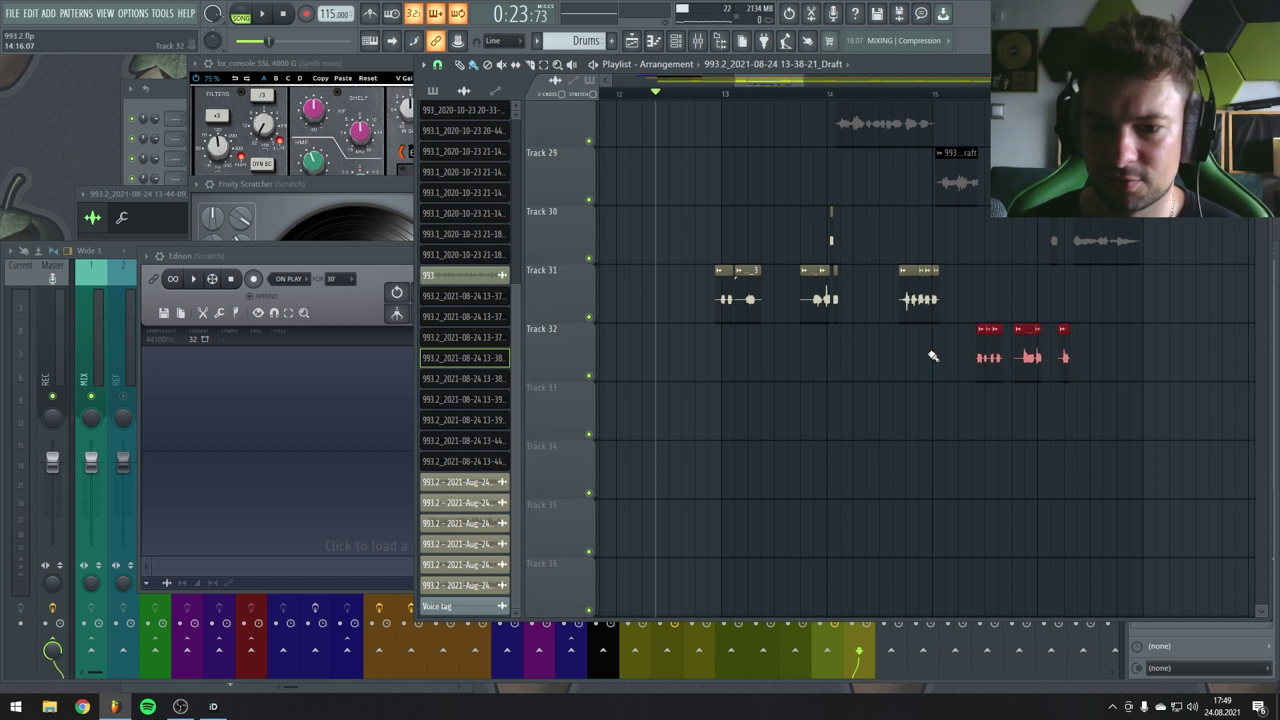
left_click_drag(827, 262, 752, 206)
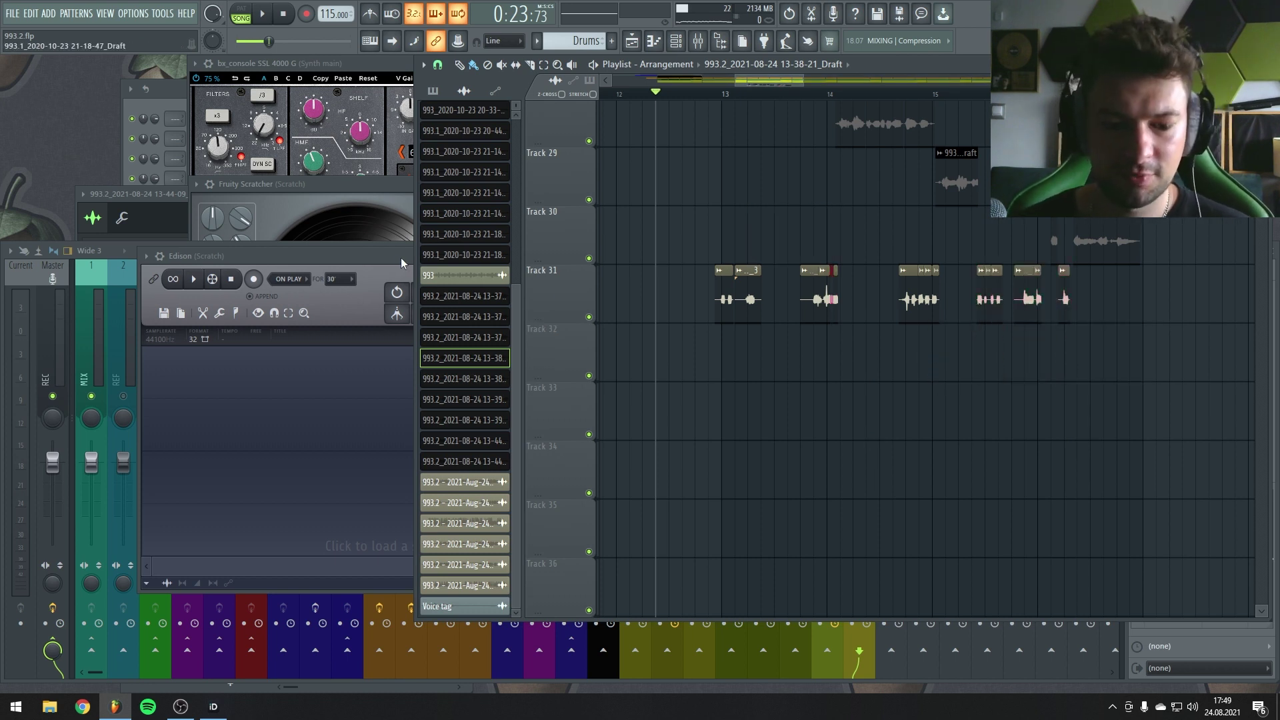
Step: Set Track 31's mode to an audio track routed to the Scratch mixer insert
key("F9")
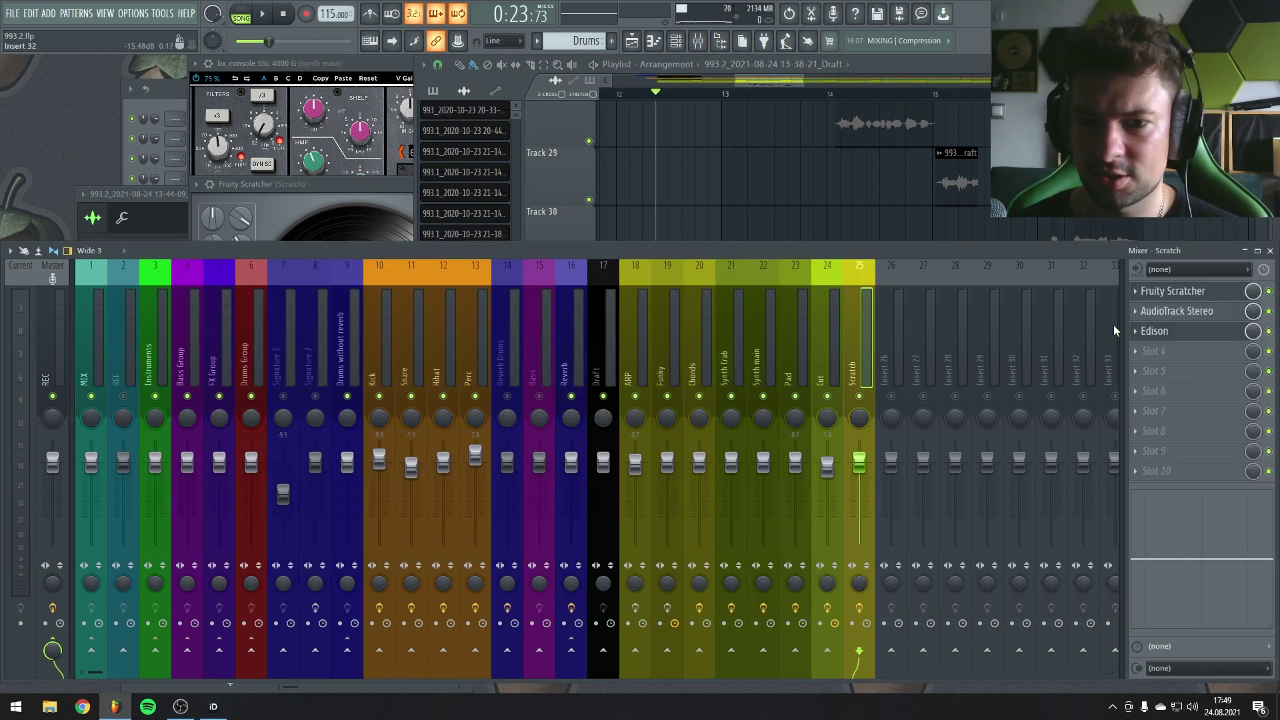
key("F9")
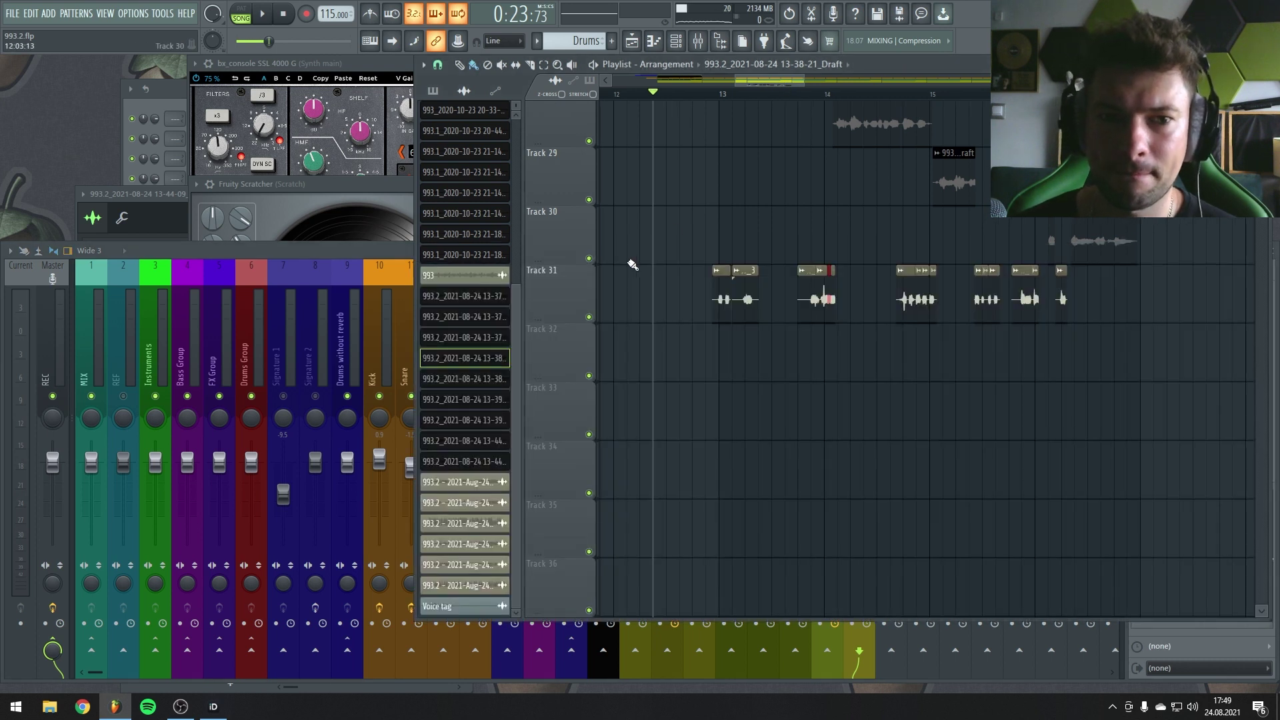
right_click(583, 267)
mouse_move(713, 354)
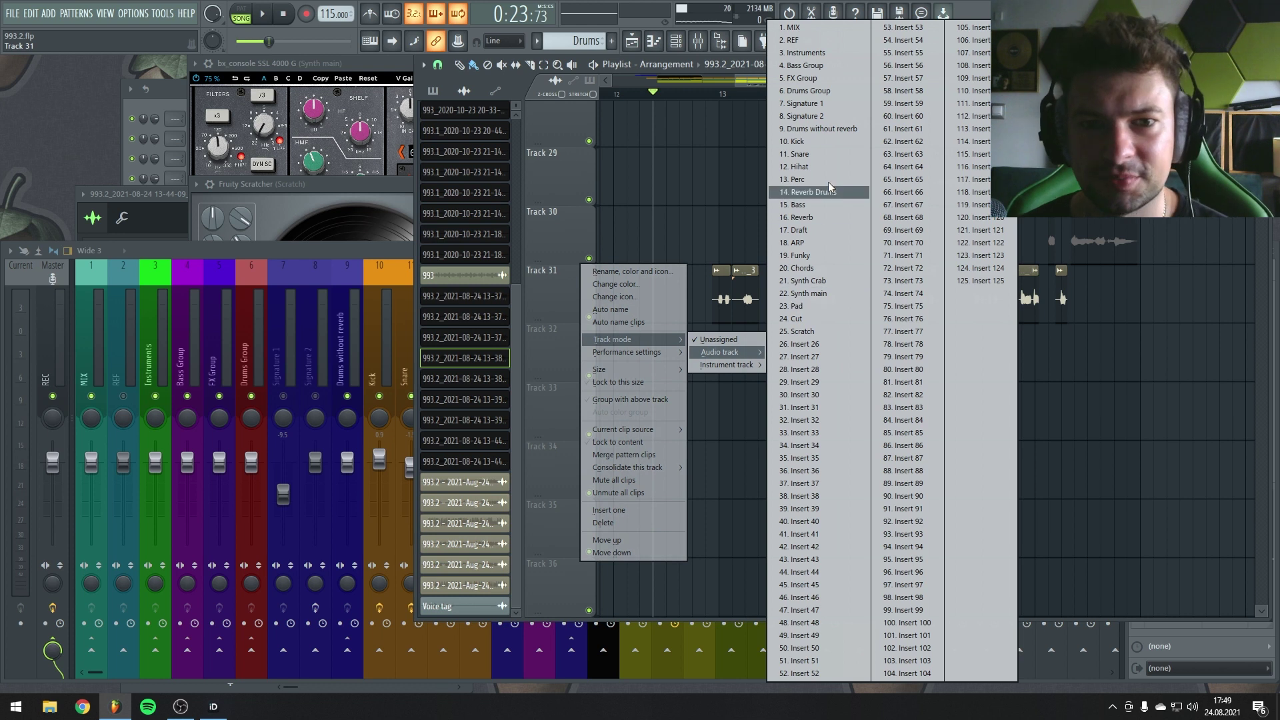
left_click(831, 332)
Step: Remove Fruity Scratcher, AudioTrack Stereo and Edison from the effect slots of the Scratch mixer track
key("F9")
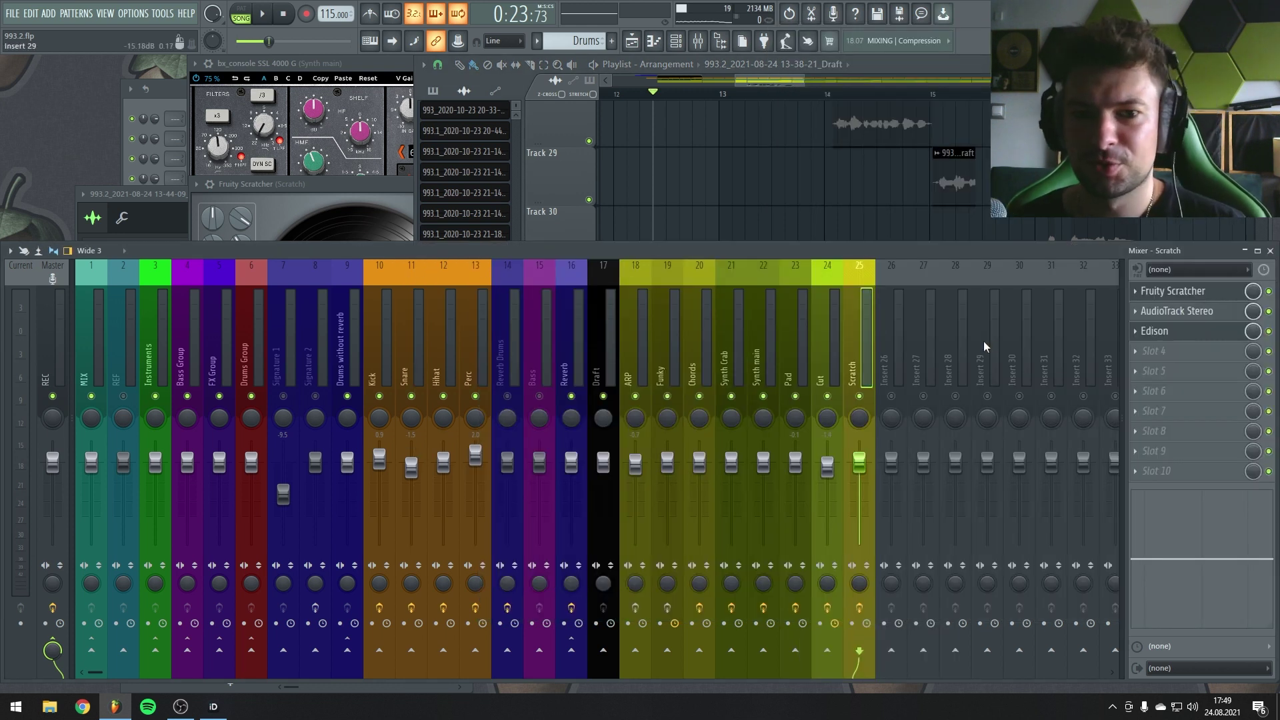
left_click(1138, 319)
left_click(1147, 323)
key("Return")
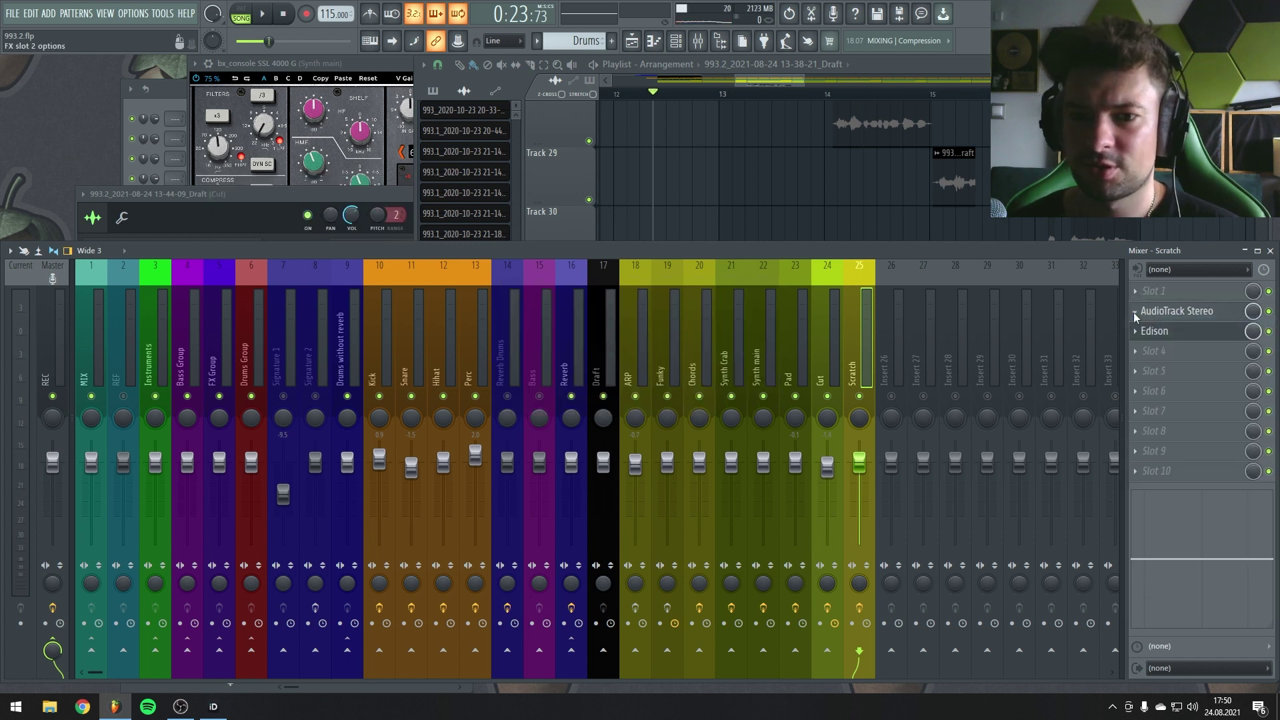
left_click(1146, 321)
left_click(1149, 340)
left_click(1140, 333)
left_click(1150, 361)
Step: Add Fruity parametric EQ 2 to the Scratch track's first slot, with a raised high-pass on band 1 and the highest band slightly lowered
left_click(1147, 291)
mouse_move(1094, 366)
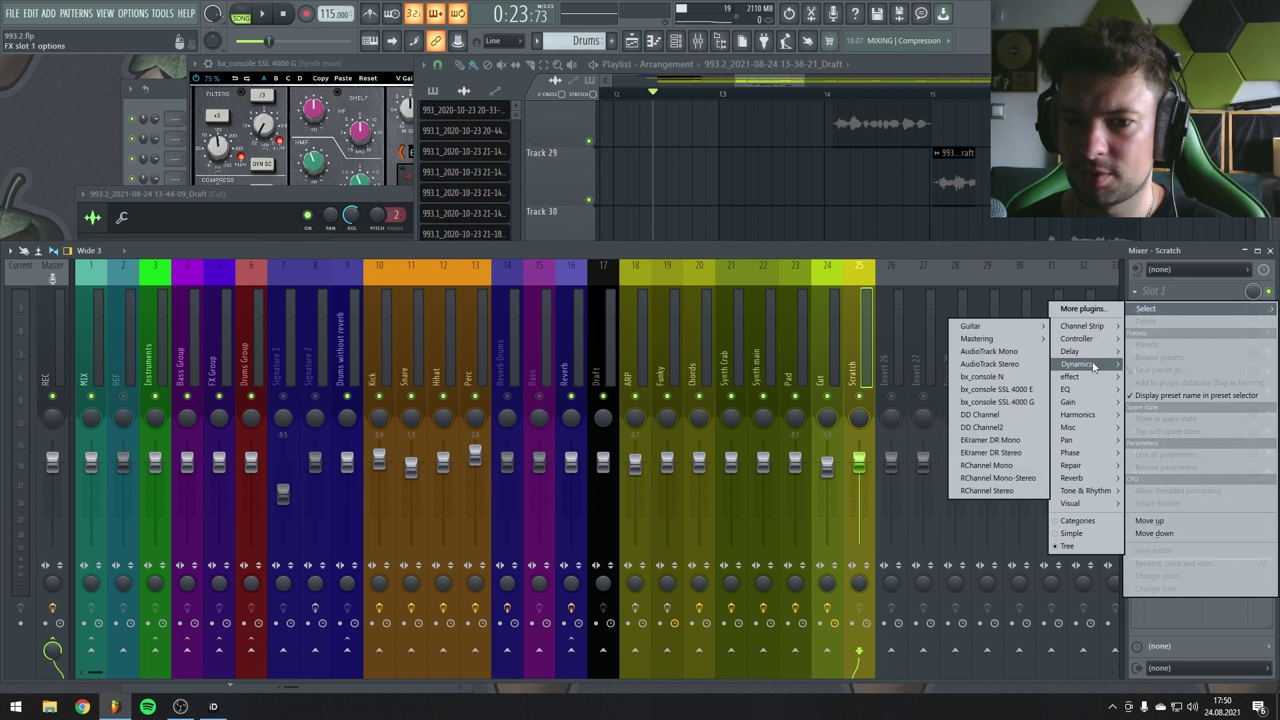
left_click(1000, 383)
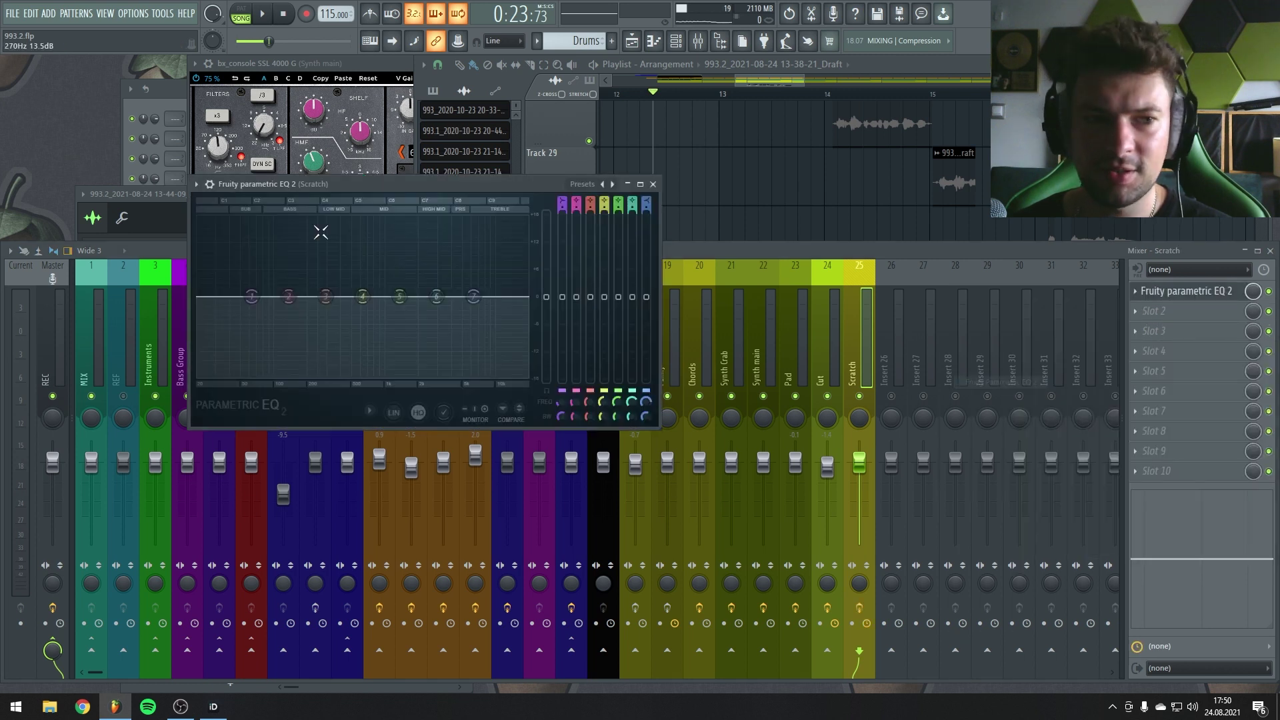
scroll(562, 203, "up", 2)
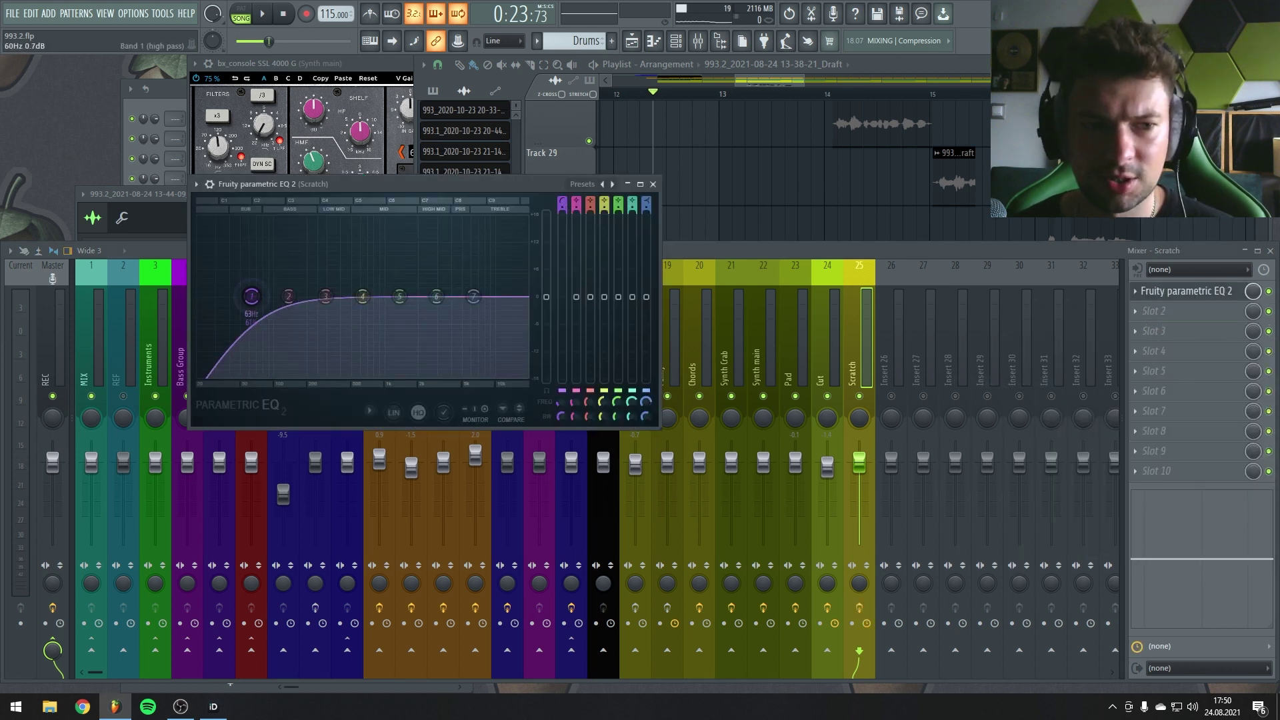
key("space")
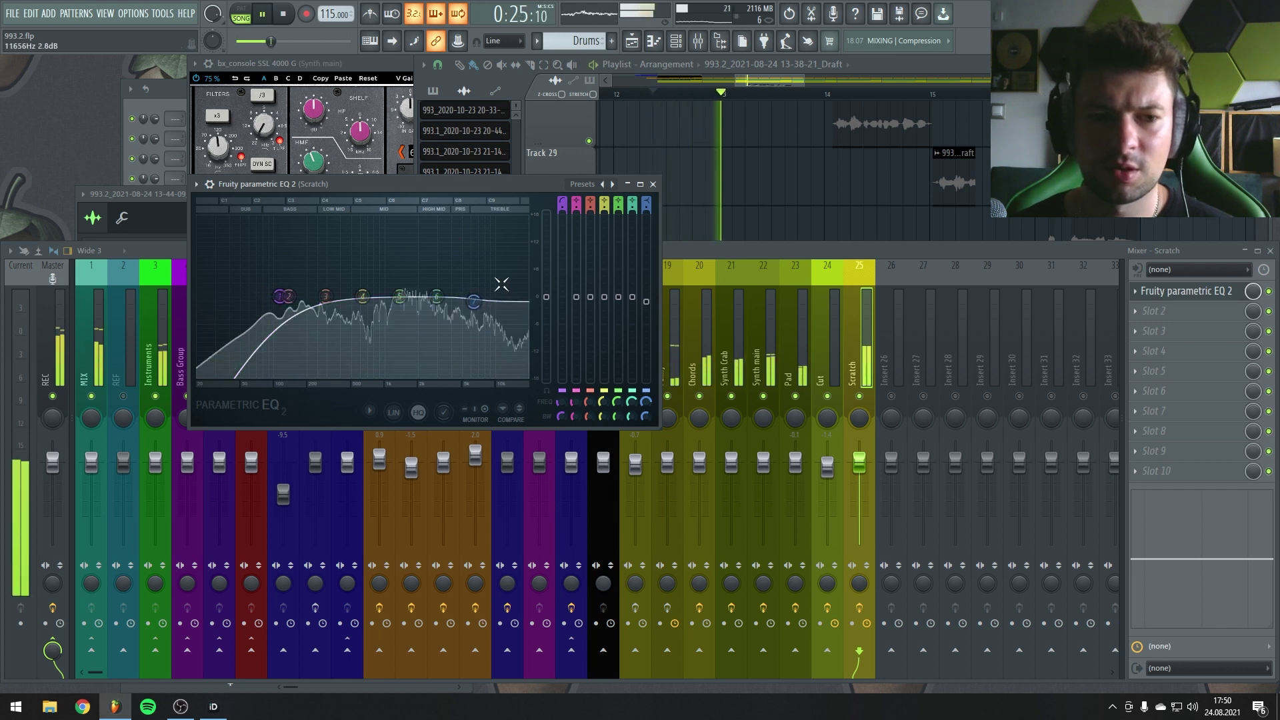
key("space")
left_click(653, 184)
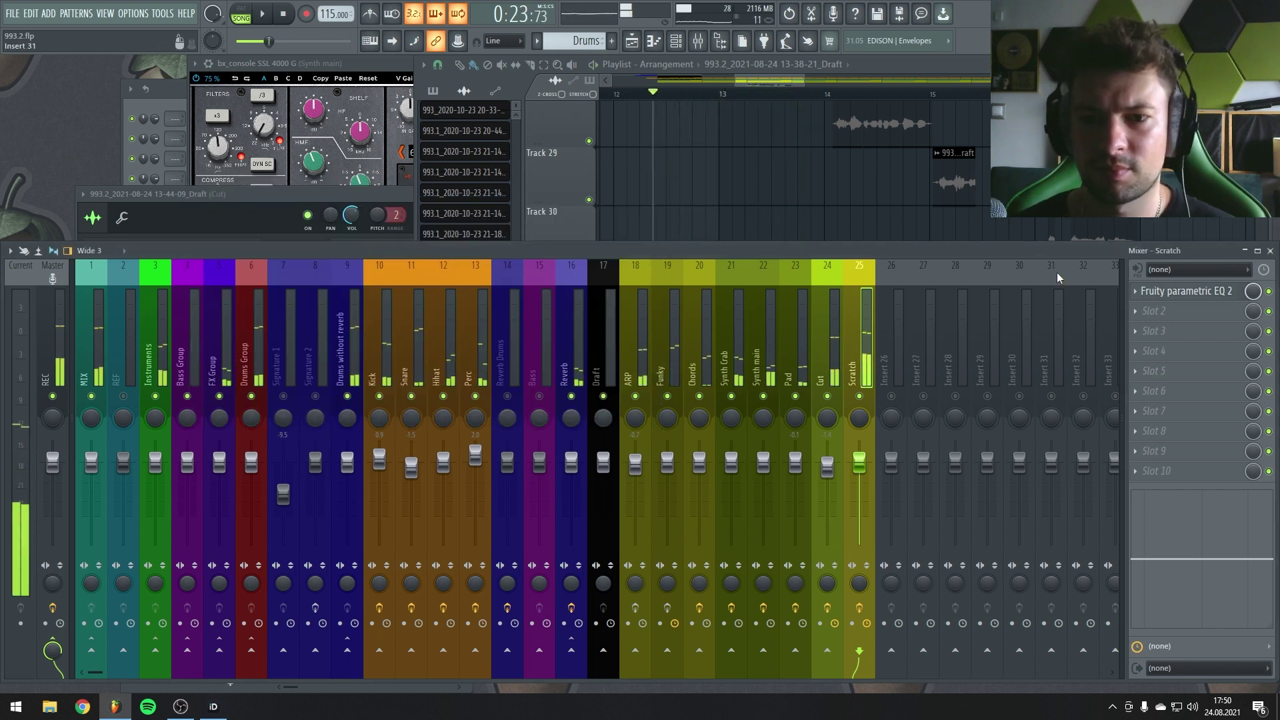
Step: Add Saturation Knob to the Scratch track's second slot and adjust its saturation during playback
left_click(1164, 311)
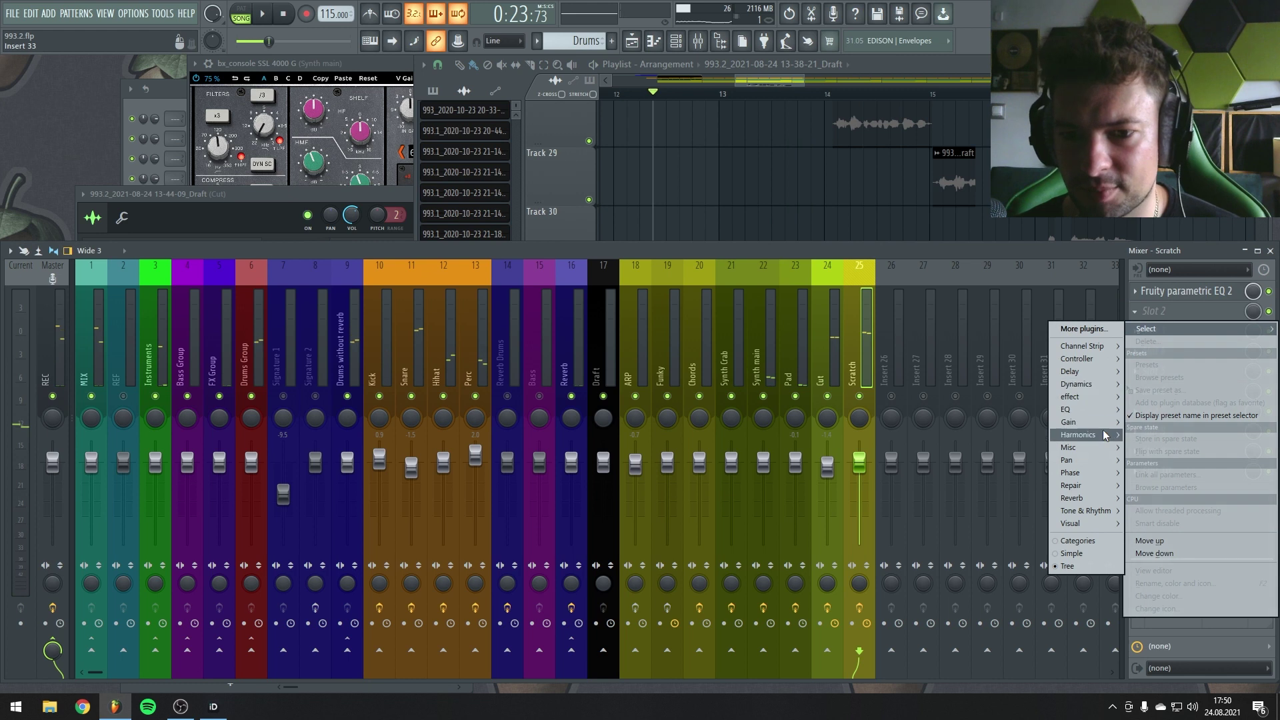
left_click(1161, 435)
key("space")
mouse_move(207, 316)
left_mouse_down()
mouse_move(198, 342)
mouse_move(207, 336)
left_mouse_up()
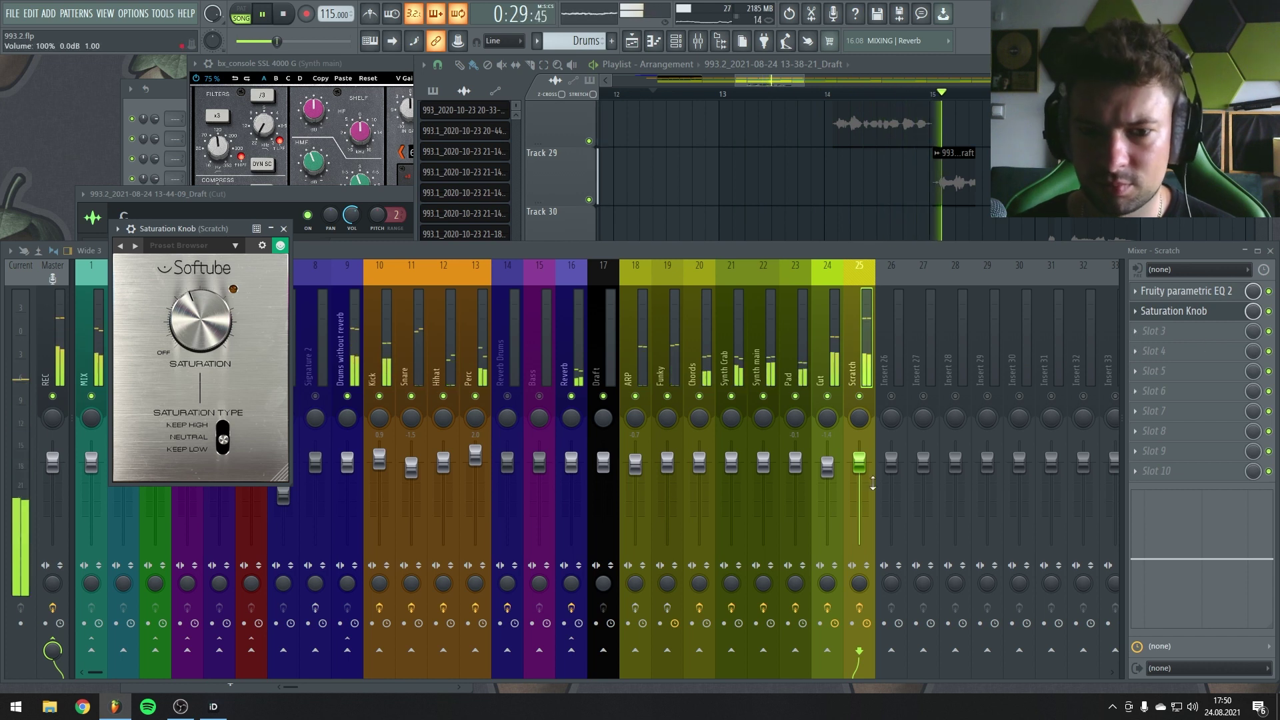
Step: Lower the Scratch track's volume to 58% and send it to the Reverb track at 38%, checking the mix in playback
left_click_drag(860, 462, 860, 498)
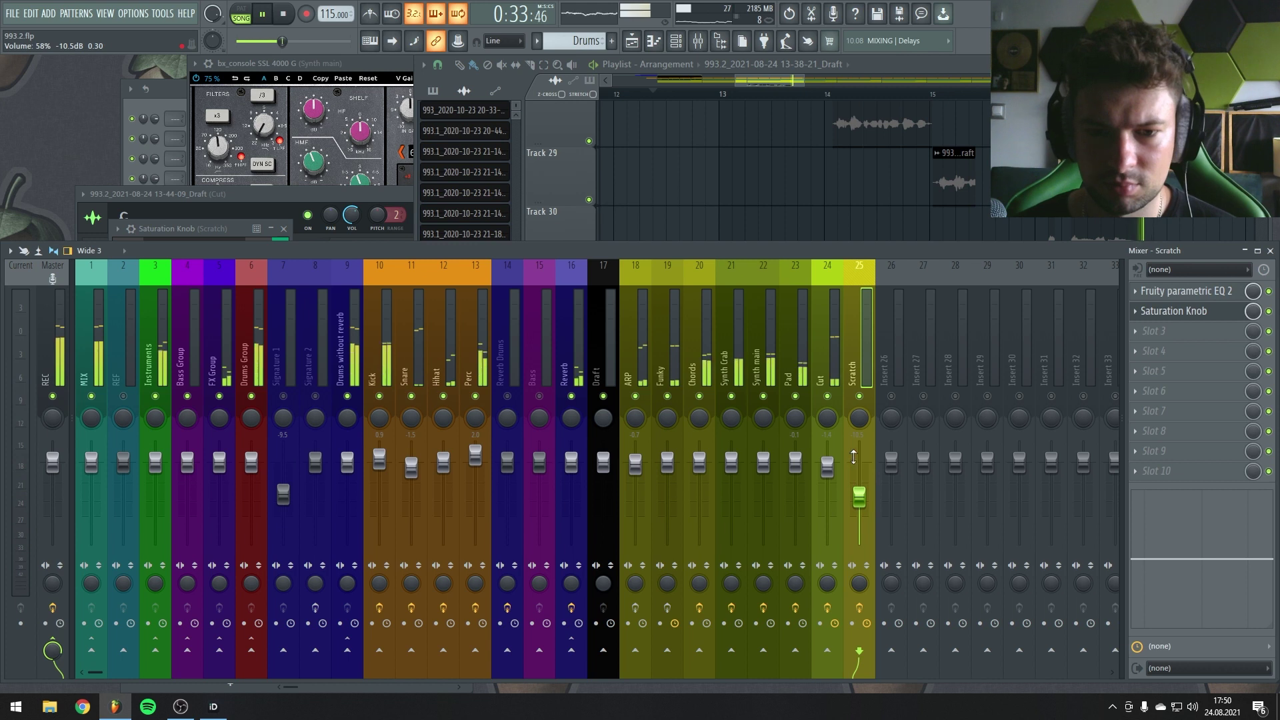
left_click(573, 652)
key("space")
left_click_drag(572, 652, 575, 664)
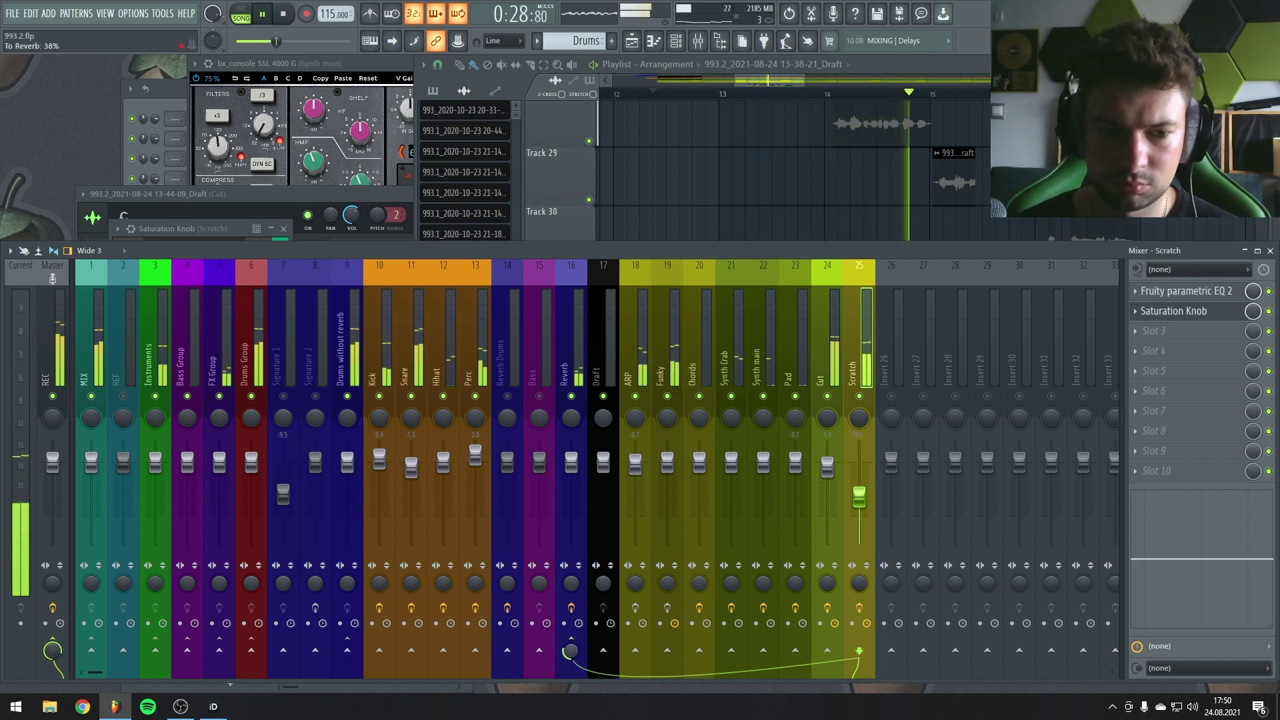
left_click(572, 641)
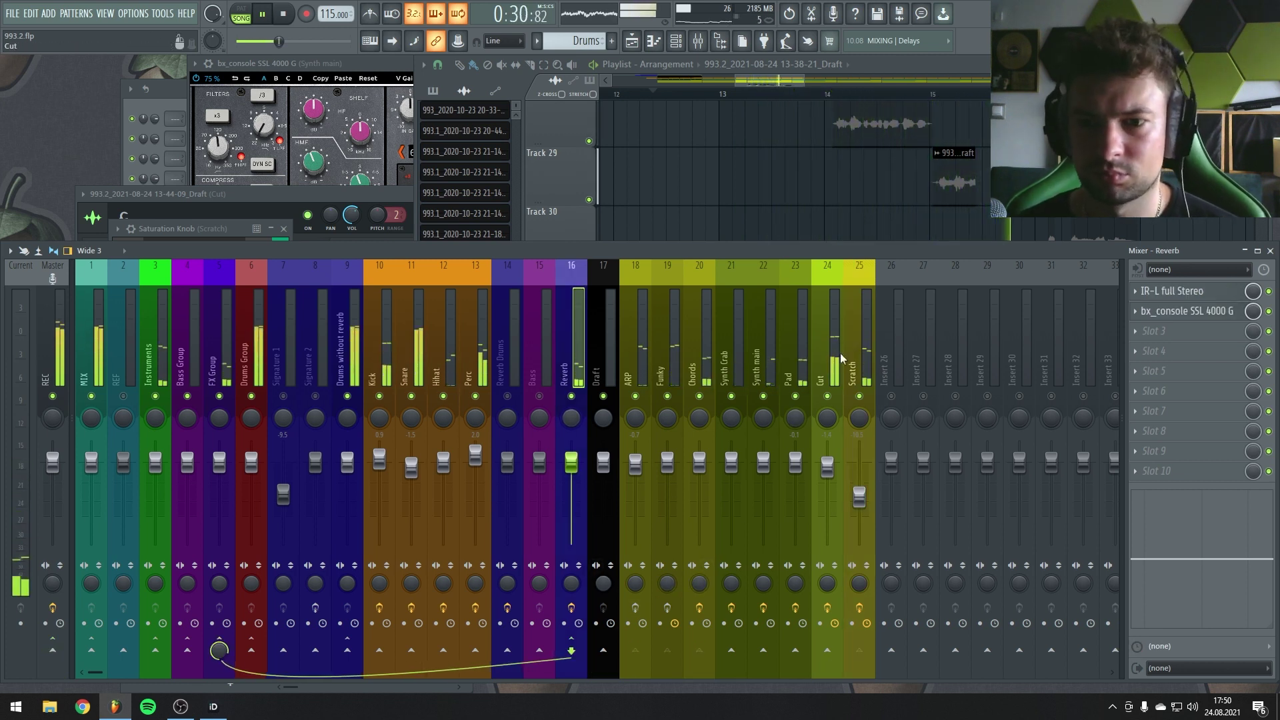
left_click(857, 341)
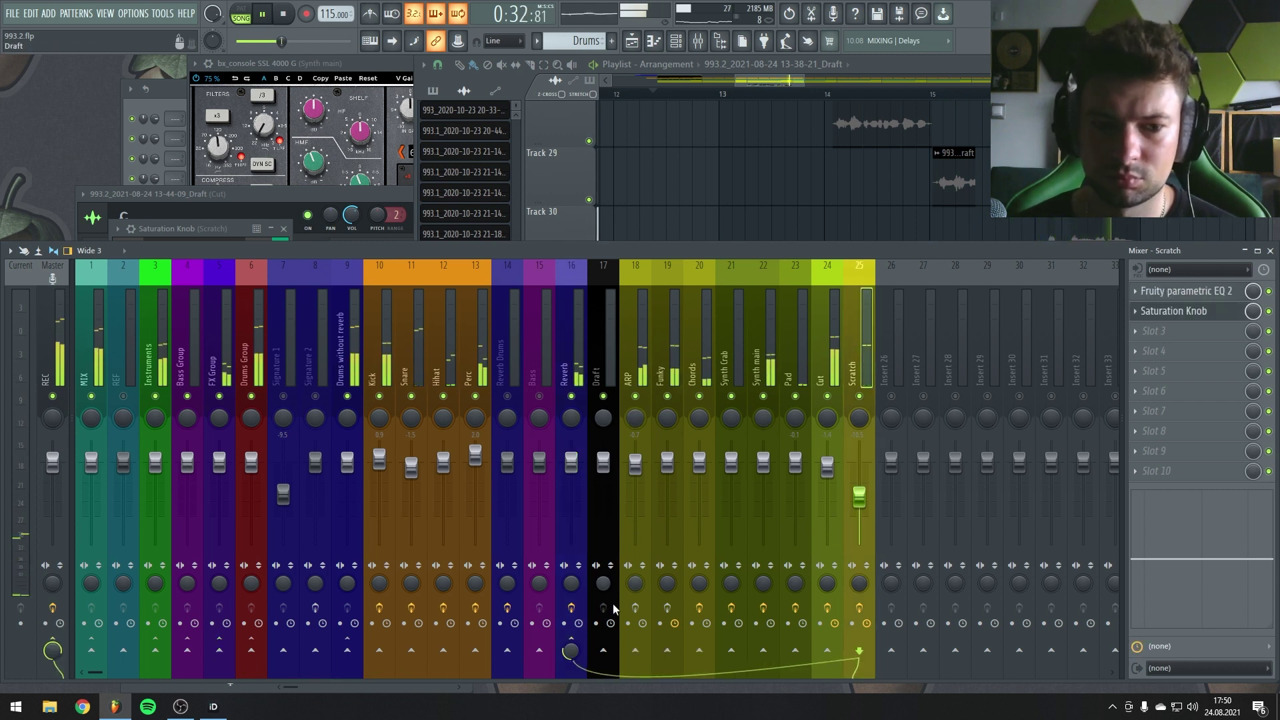
key("space")
Step: Examine how the vocal chops on Tracks 27 to 30 and the Scratch clips are arranged across bars 13 to 17
right_click(827, 417)
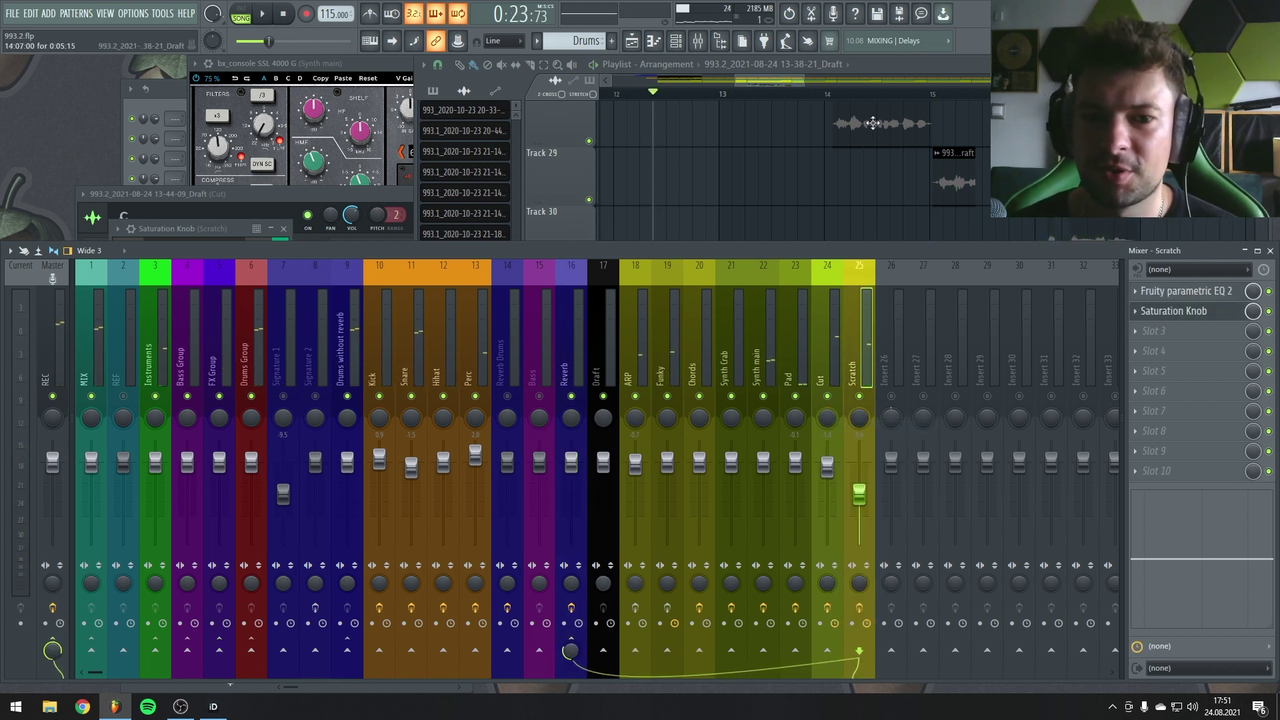
left_click(954, 69)
scroll(886, 148, "up", 4)
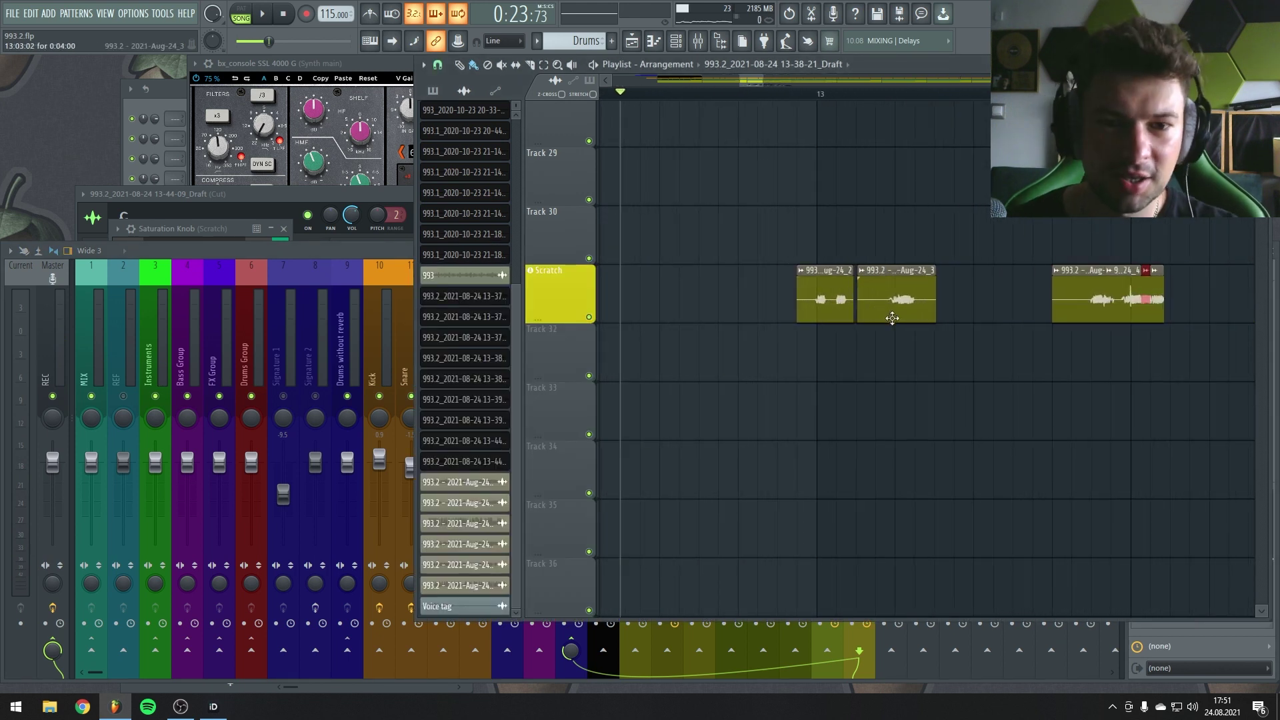
scroll(948, 300, "up", 1)
scroll(935, 337, "up", 2)
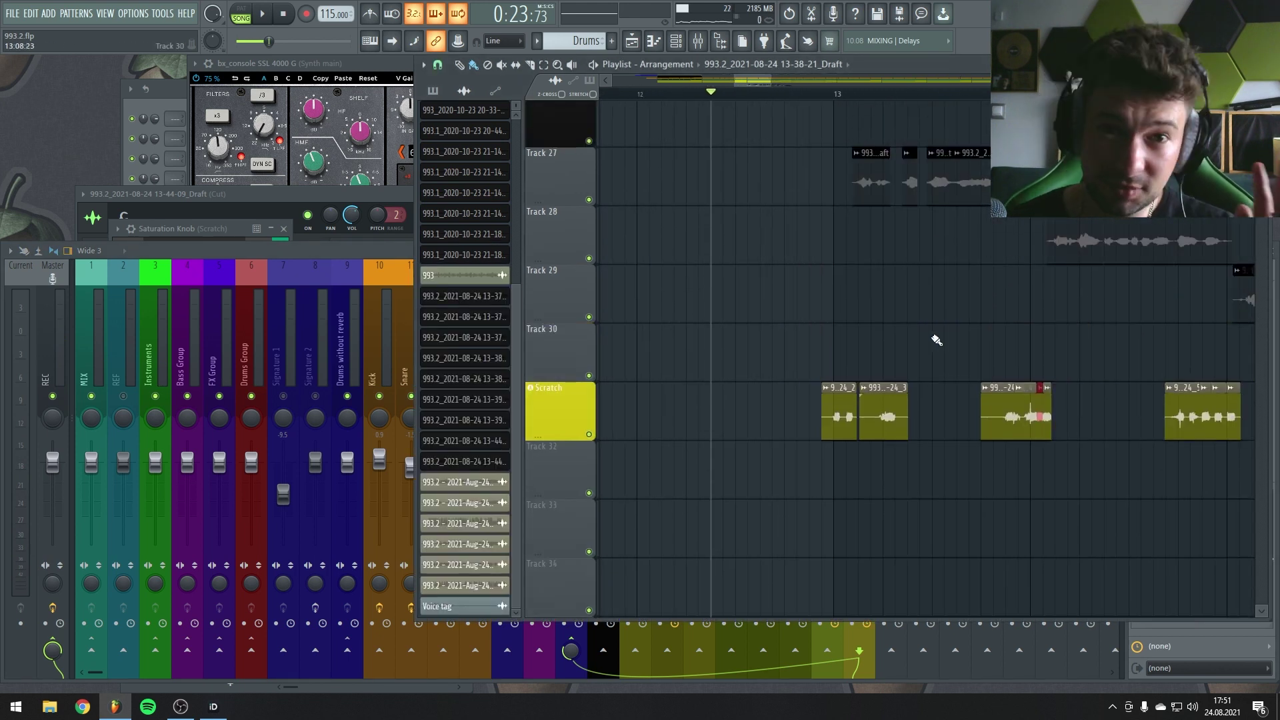
scroll(938, 356, "down", 2)
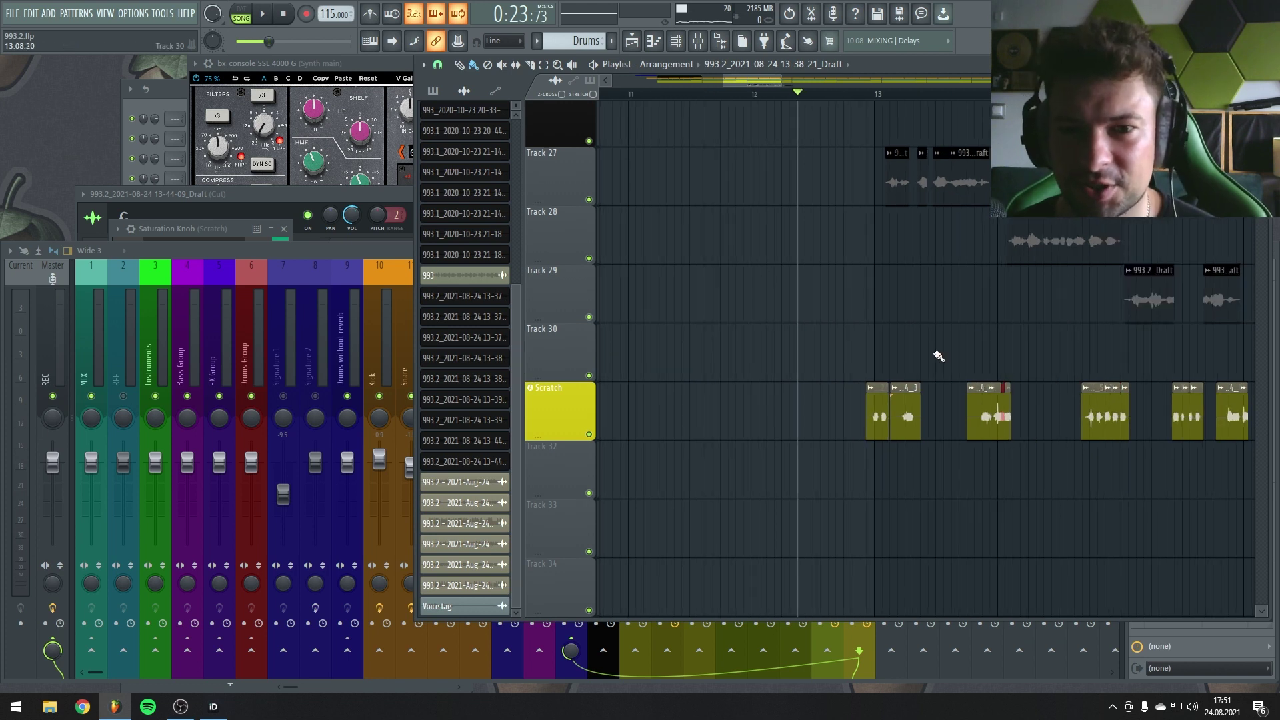
scroll(907, 337, "up", 2)
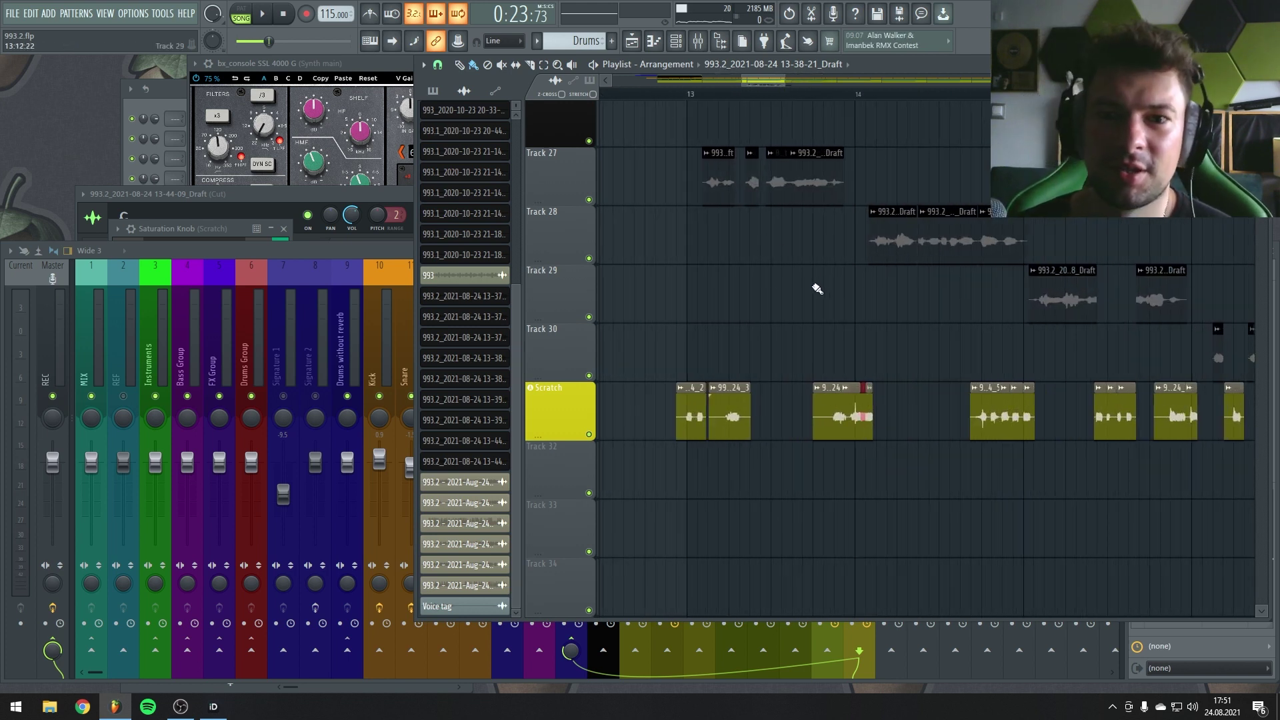
scroll(818, 289, "down", 3)
left_click_drag(804, 307, 985, 286)
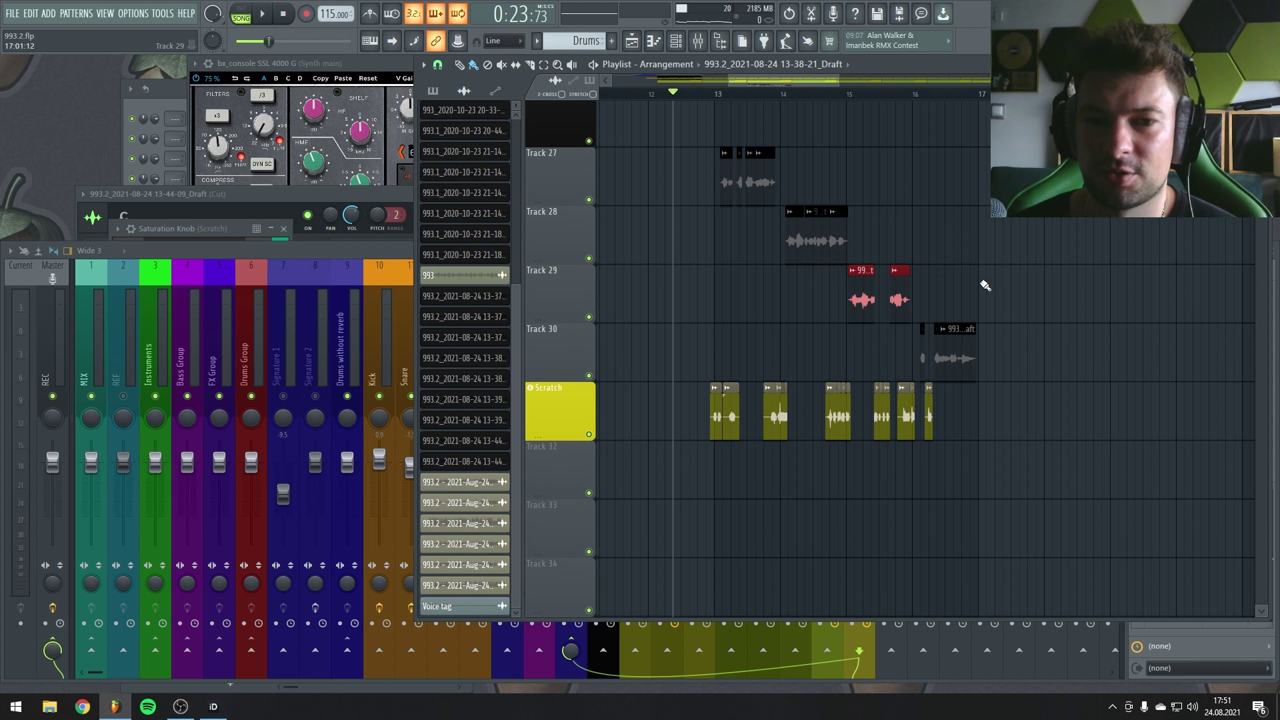
Step: Create an automation clip for the panning of the Cut mixer track
left_click(366, 249)
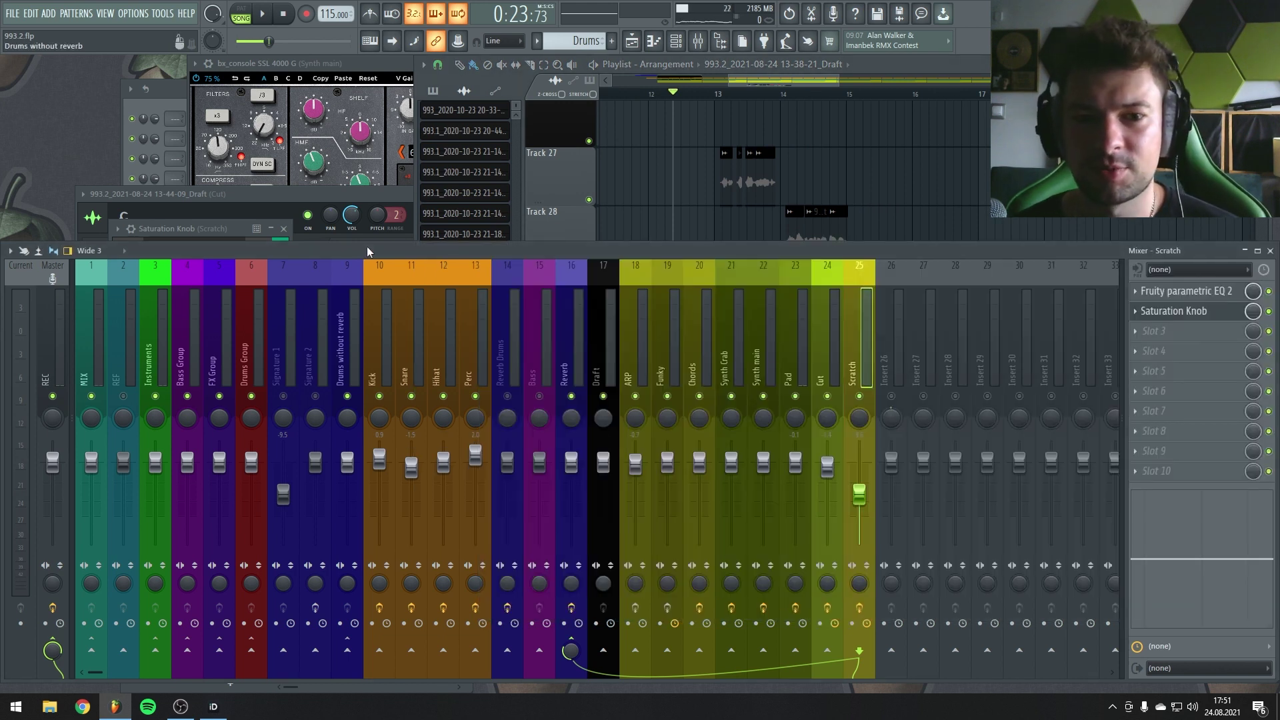
right_click(827, 417)
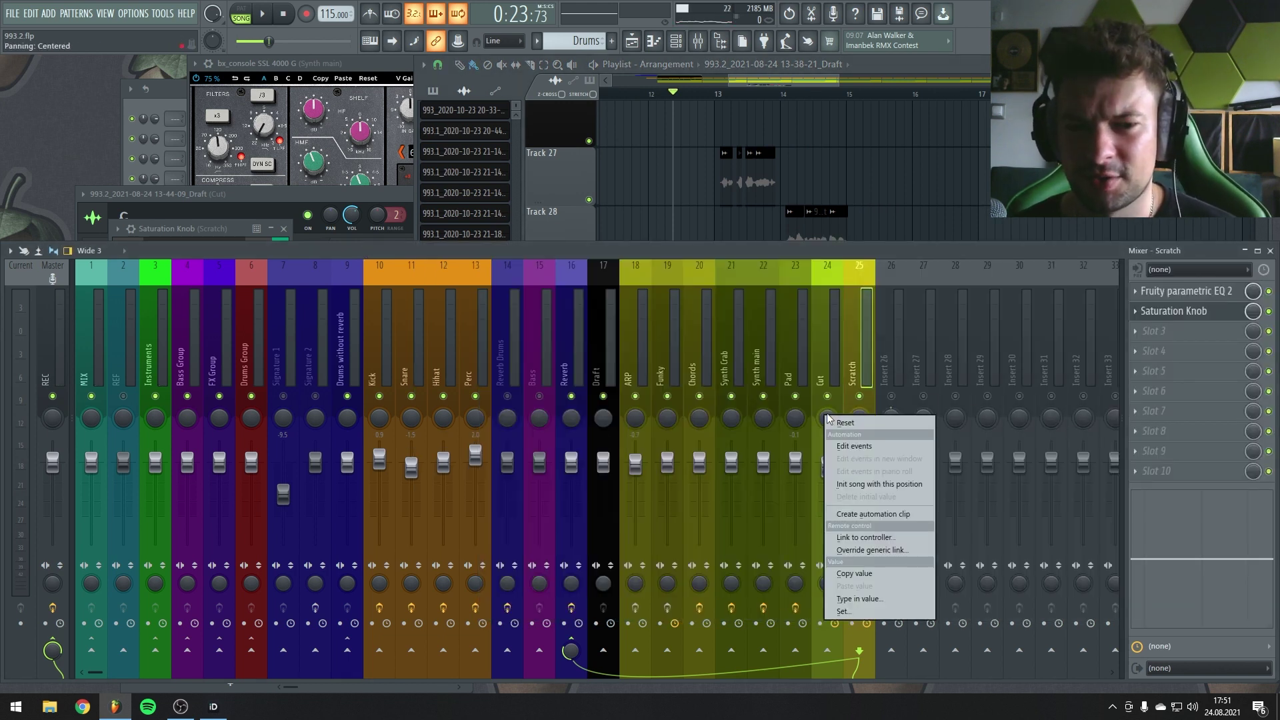
left_click(889, 515)
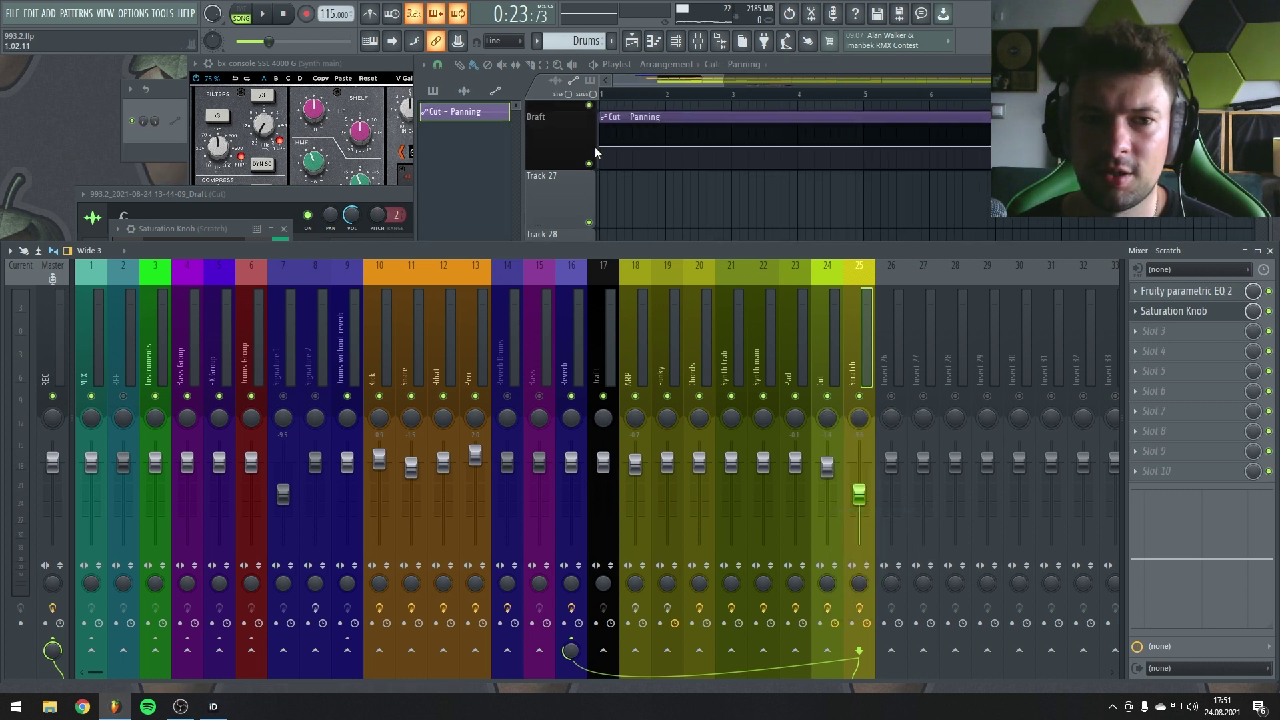
Step: Move the Cut panning automation clip to start at bar 13 and shorten it to end at bar 17
left_click(605, 148)
scroll(791, 212, "right", 10)
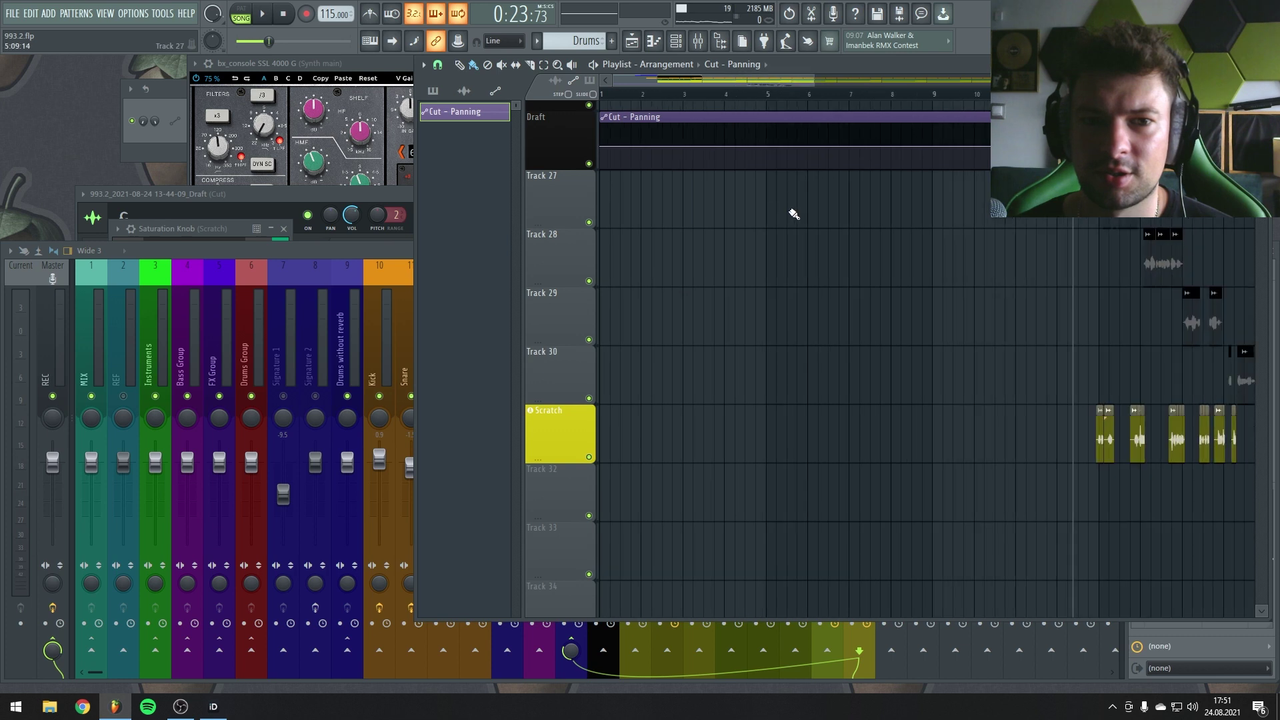
scroll(714, 209, "down", 5)
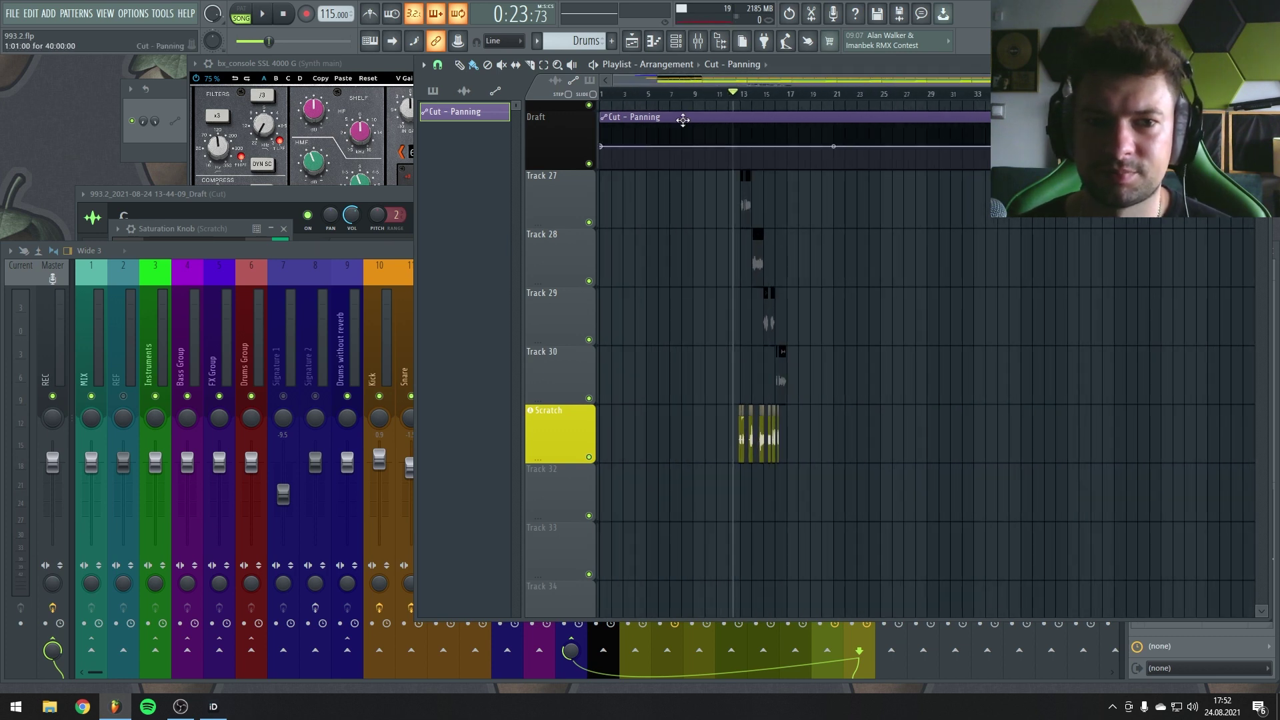
scroll(663, 271, "up", 5)
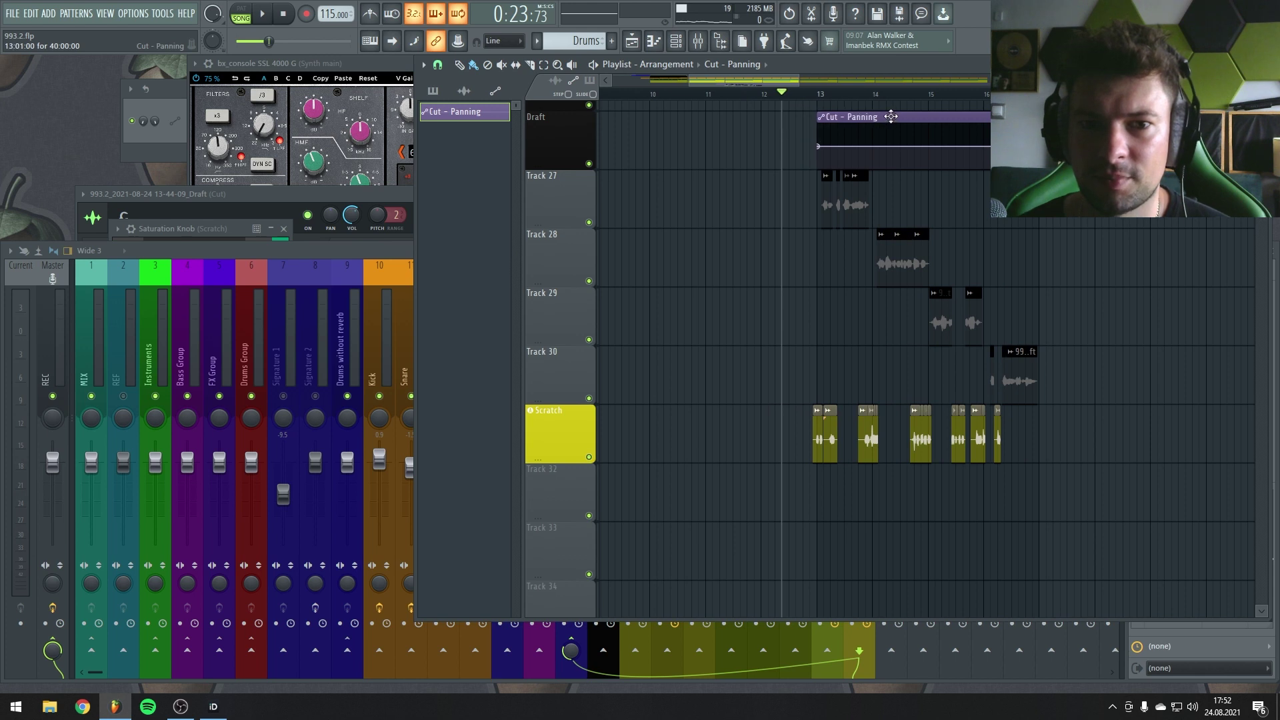
scroll(746, 263, "down", 4)
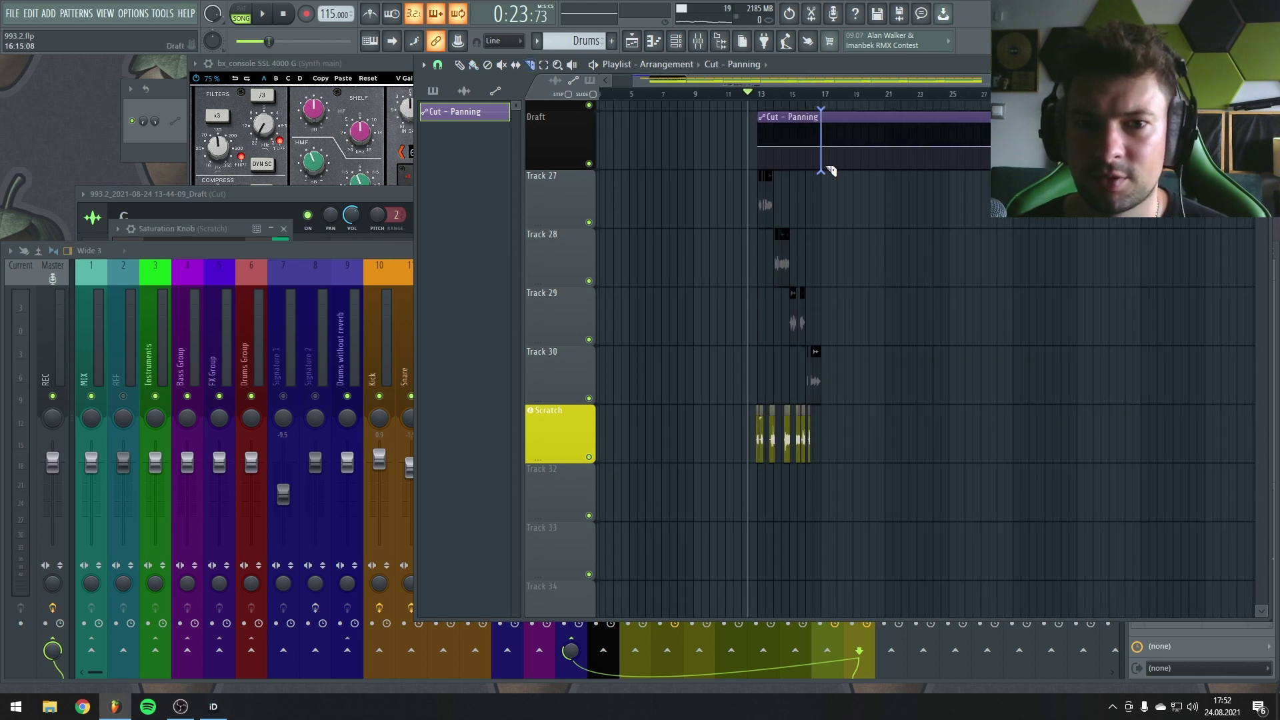
scroll(773, 153, "up", 4)
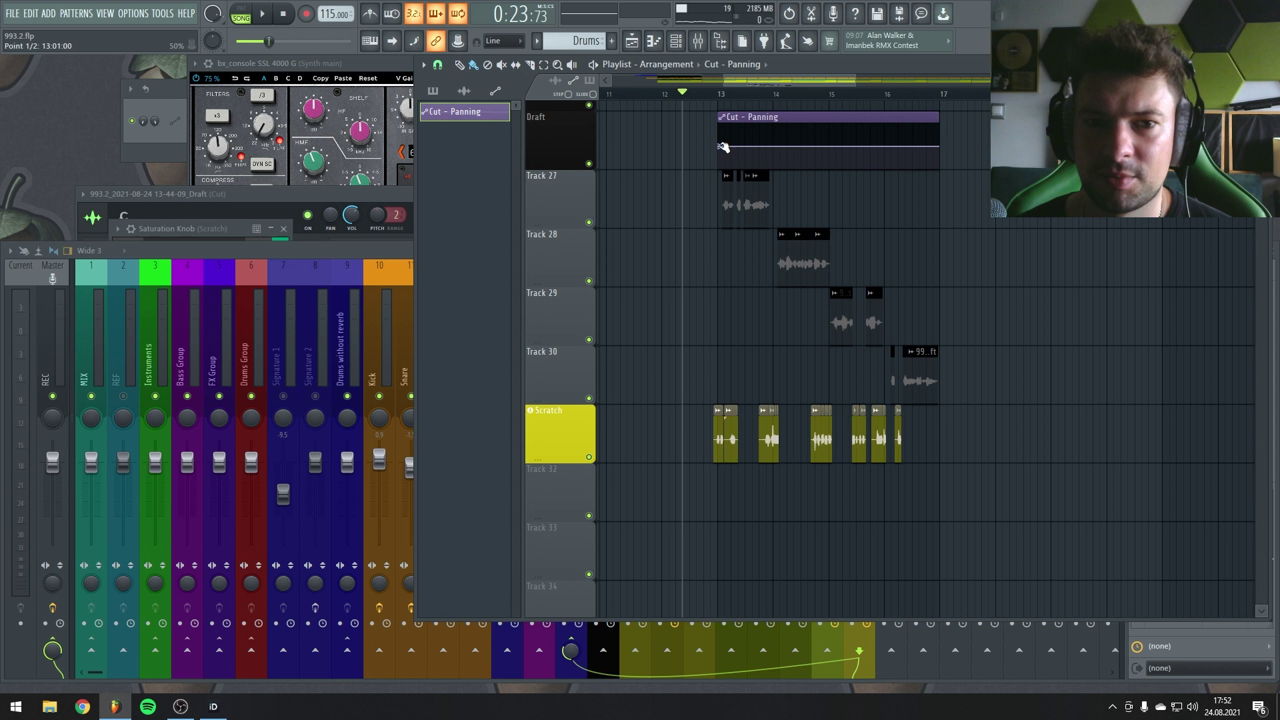
Step: Set the Cut panning automation's starting point to 72% and listen to the result from bar 12
left_click_drag(721, 148, 733, 138)
scroll(722, 154, "up", 4)
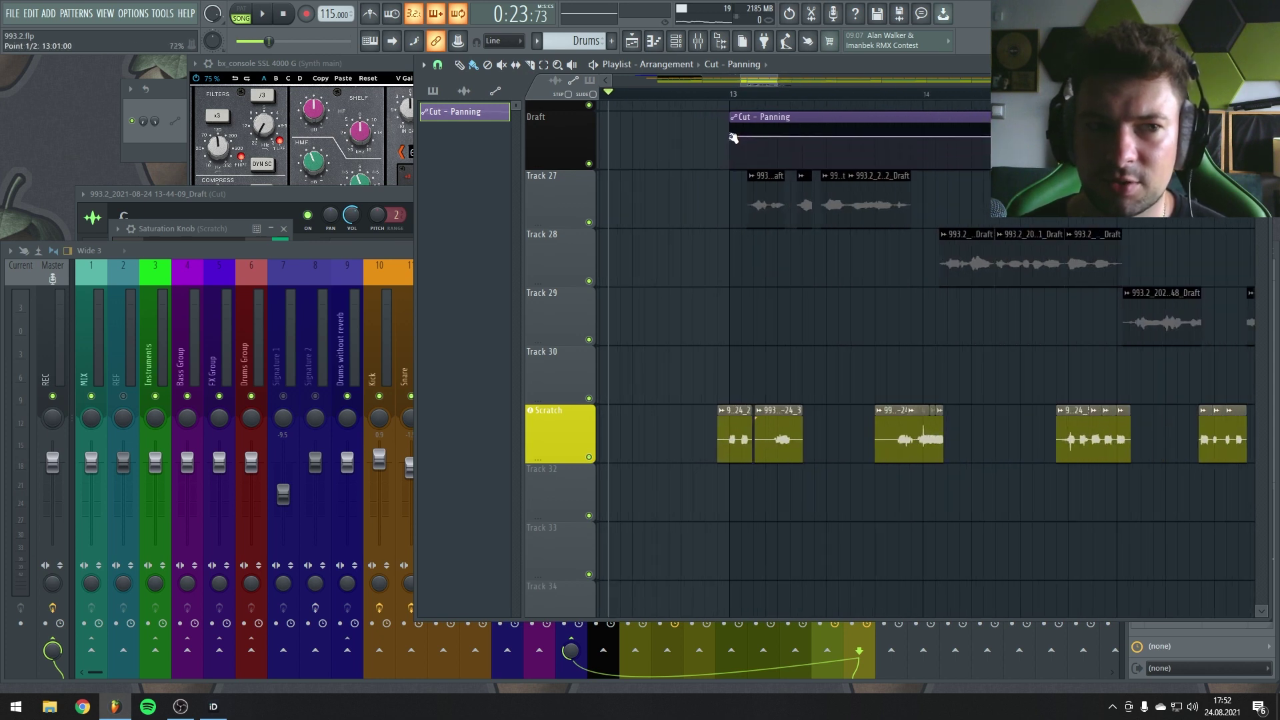
key("space")
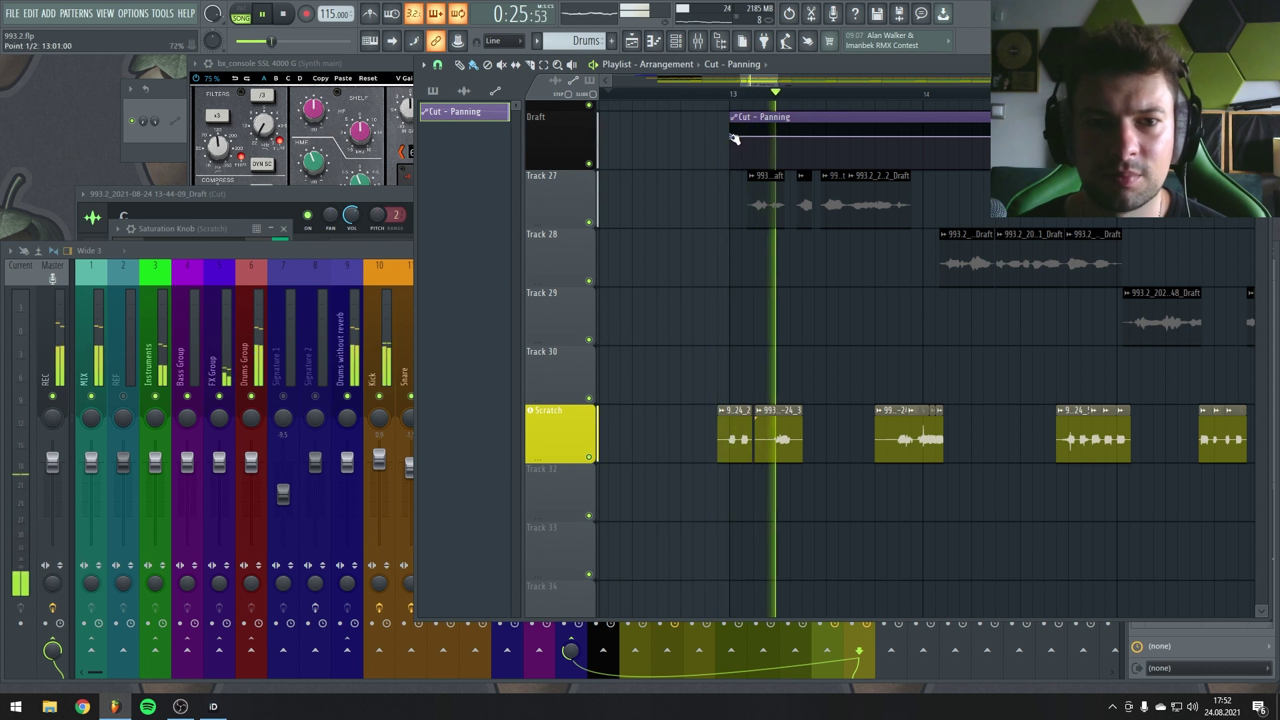
key("space")
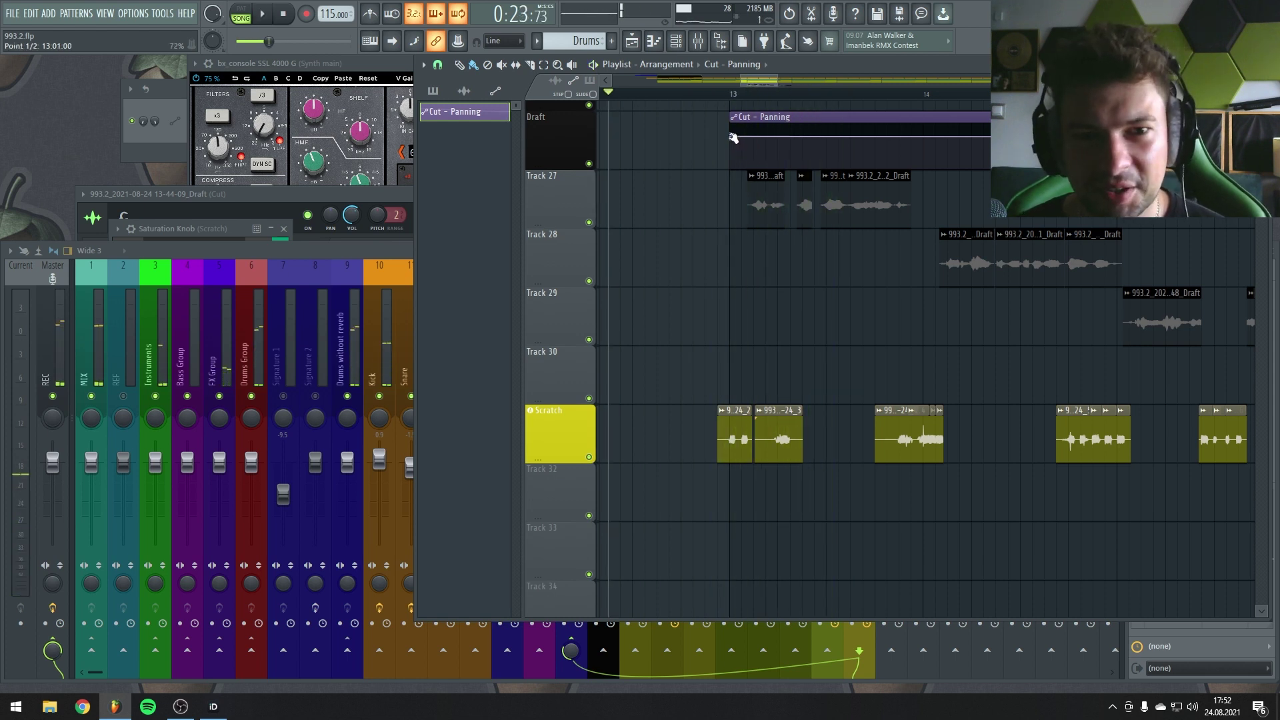
Step: Set the Cut panning automation's starting point at bar 13 to 41% and check it in playback
left_click_drag(734, 138, 736, 152)
key("space")
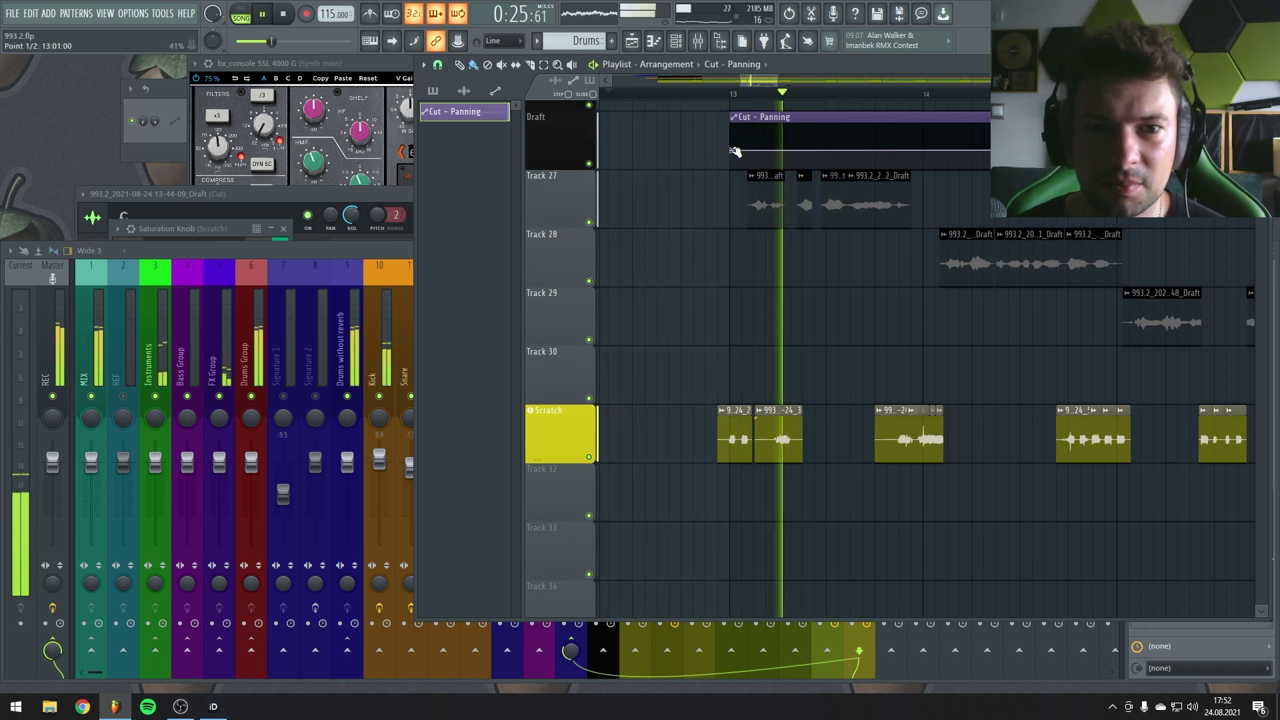
key("space")
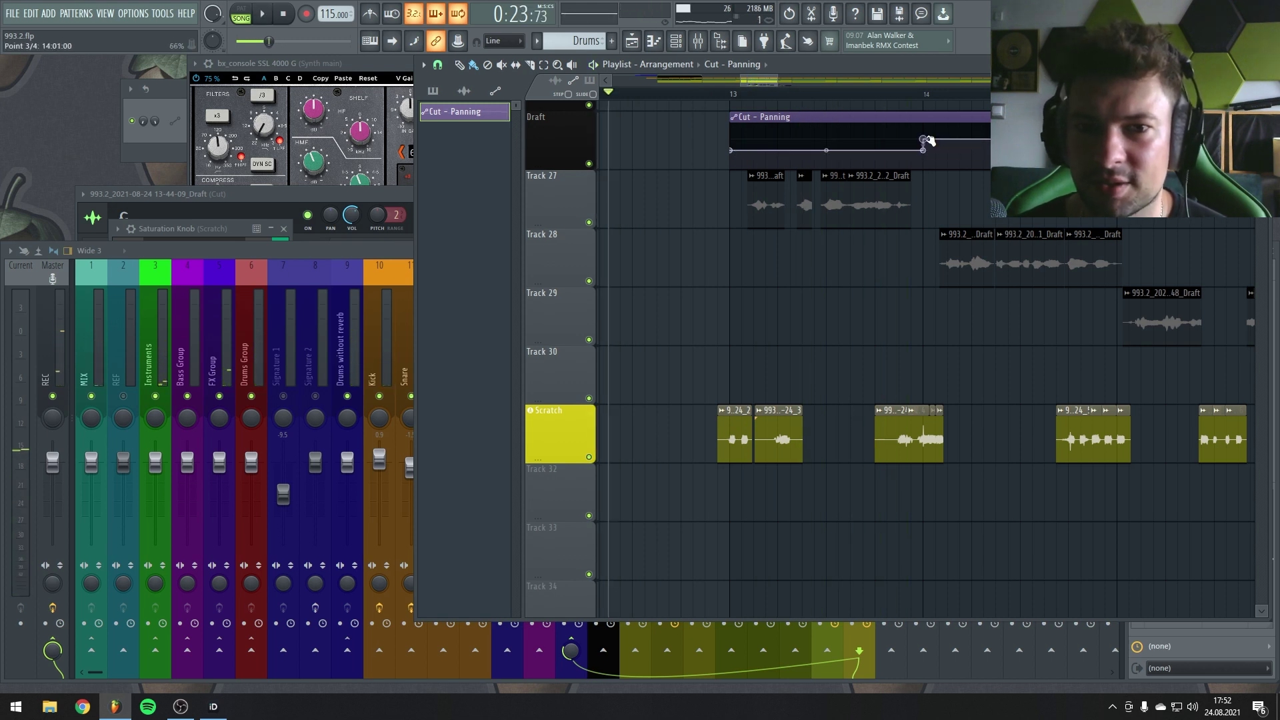
Step: Add a step down at bar 15 and a step back up at bar 16 to the Cut panning automation while listening
scroll(923, 140, "down", 5)
key("space")
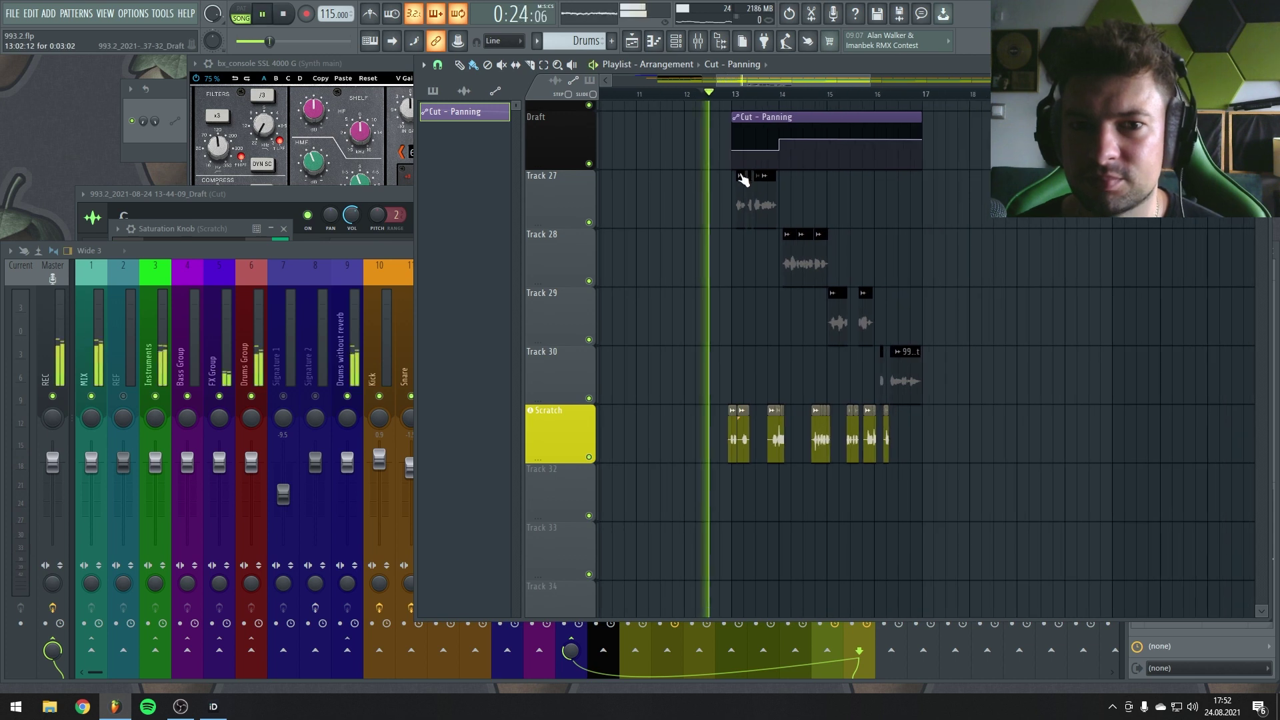
scroll(845, 141, "up", 4)
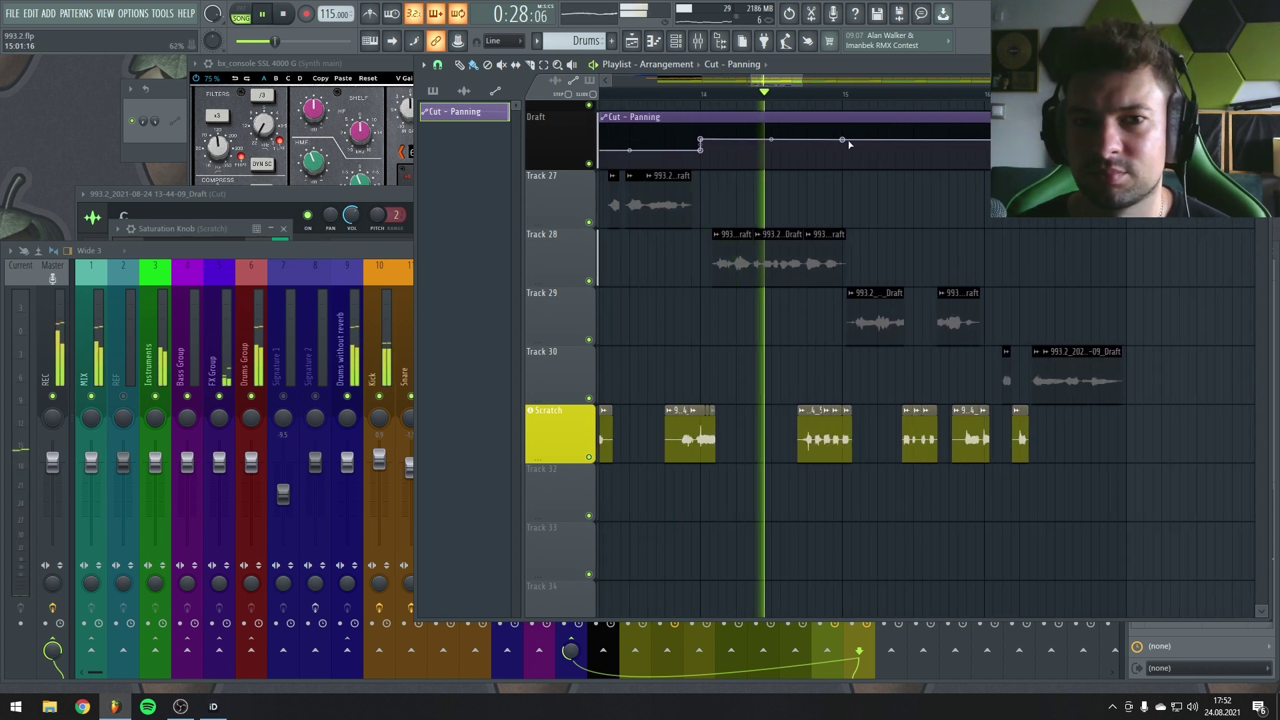
right_click(845, 153)
scroll(846, 155, "down", 3)
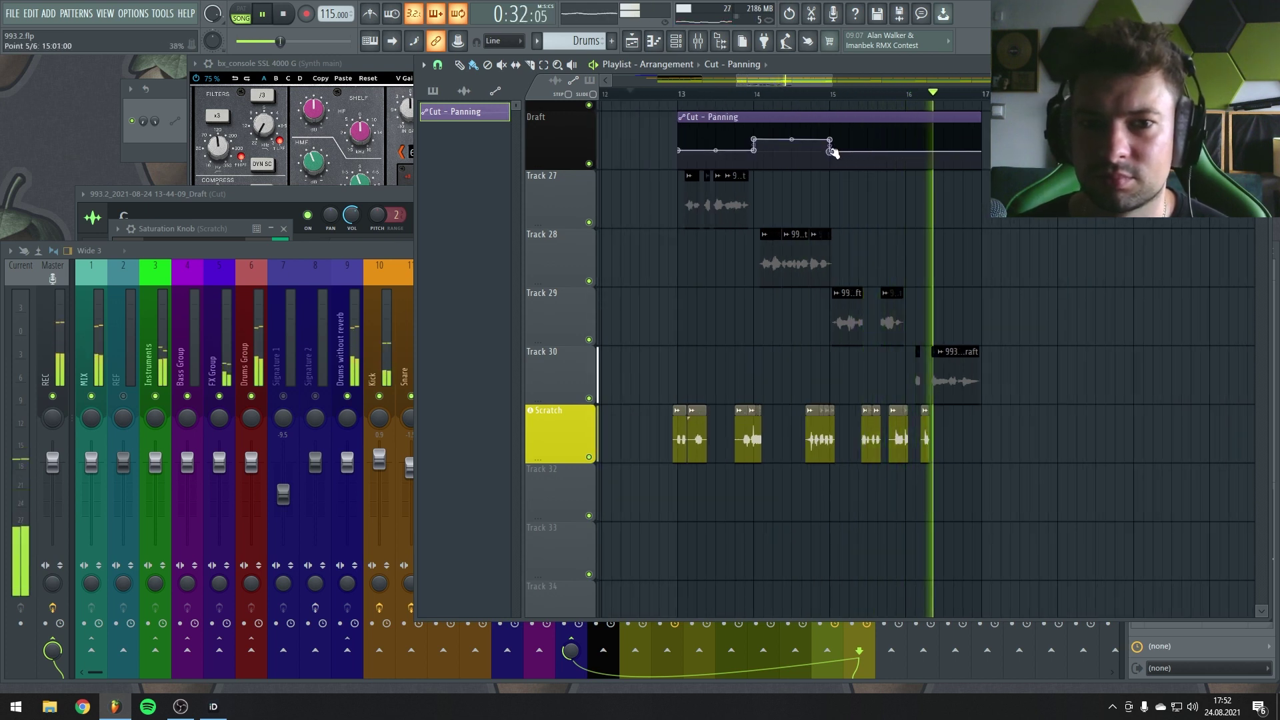
key("space")
right_click(908, 138)
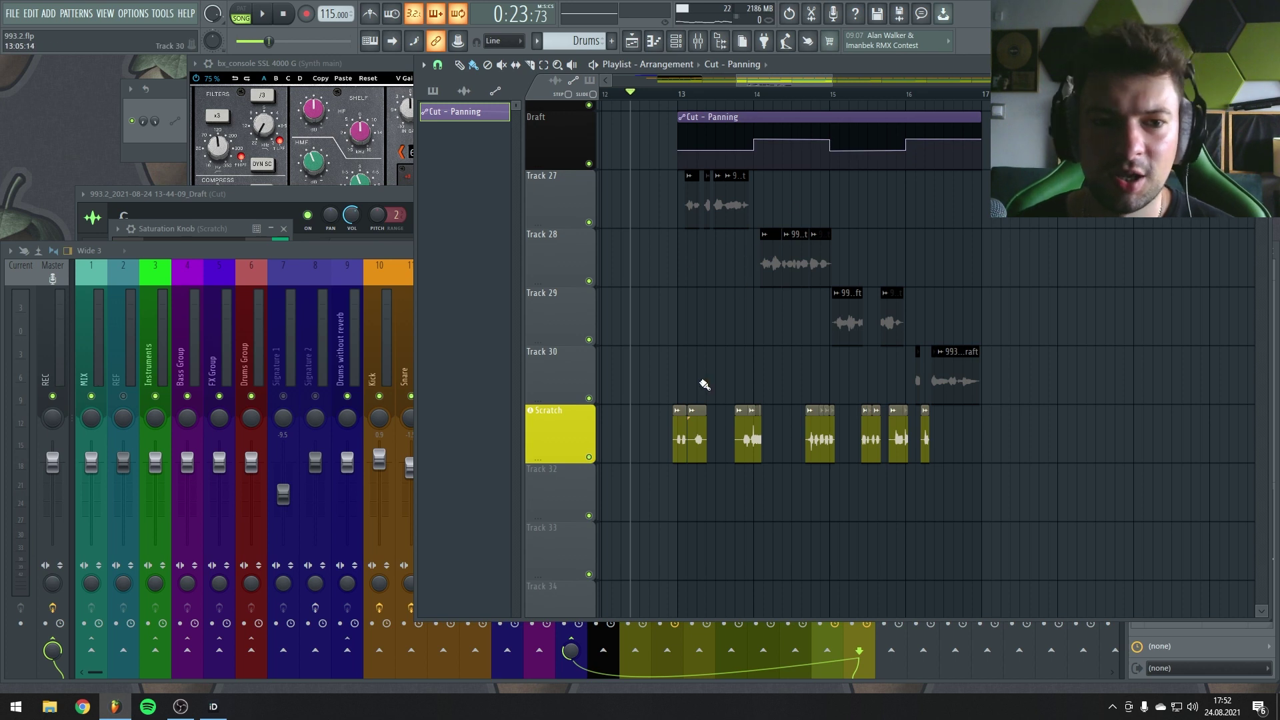
Step: Link the Scratch mixer track's panning to the Cut - Panning controller with Remove conflicts off, and check it in playback
key("F9")
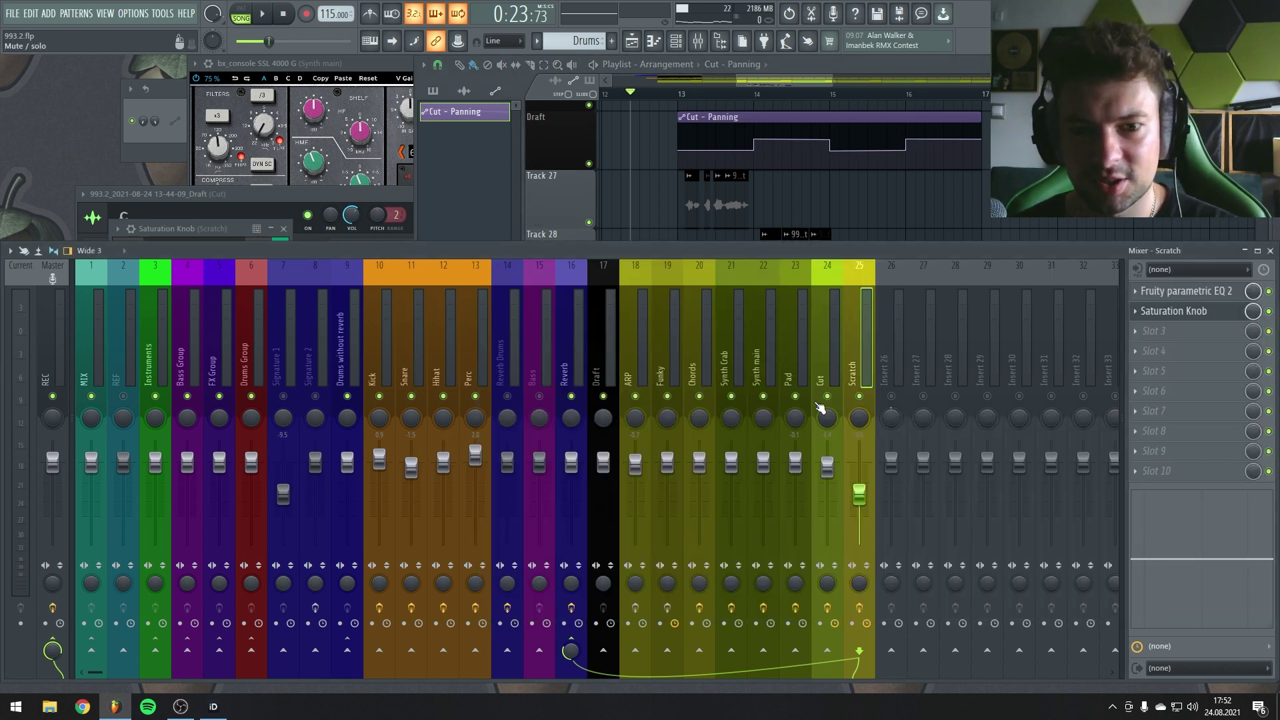
right_click(857, 419)
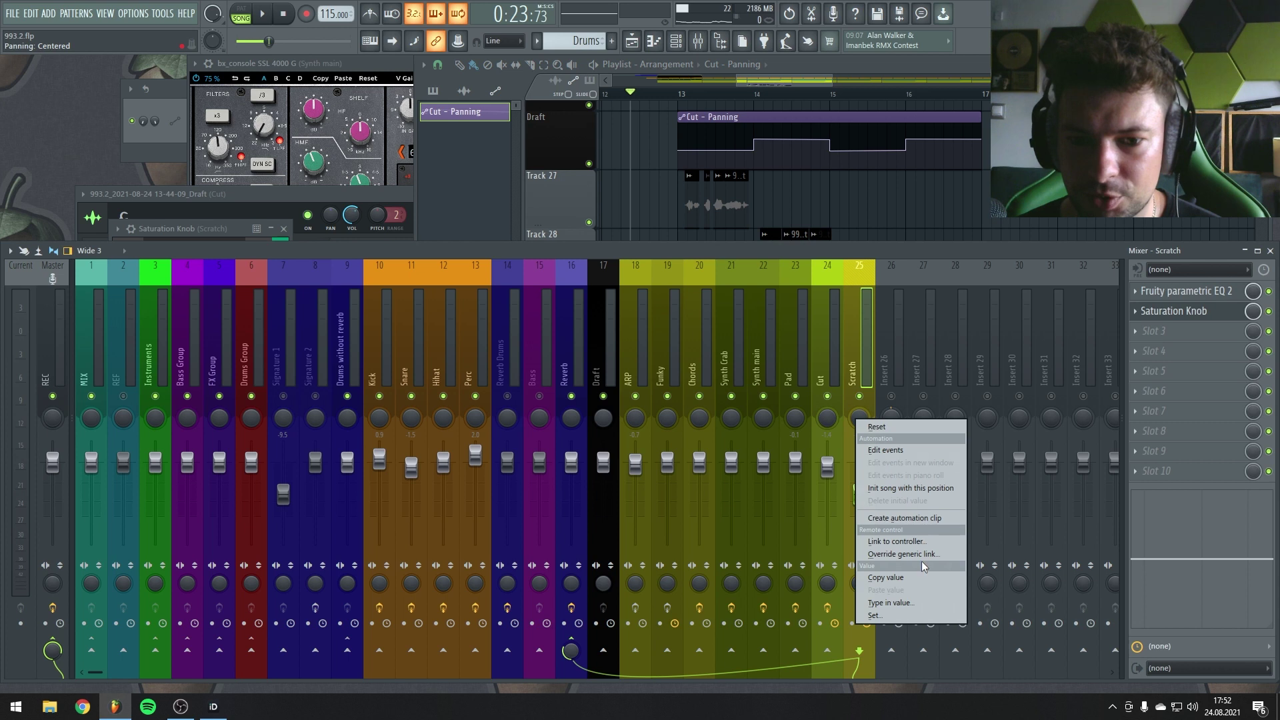
left_click(932, 519)
right_click(862, 420)
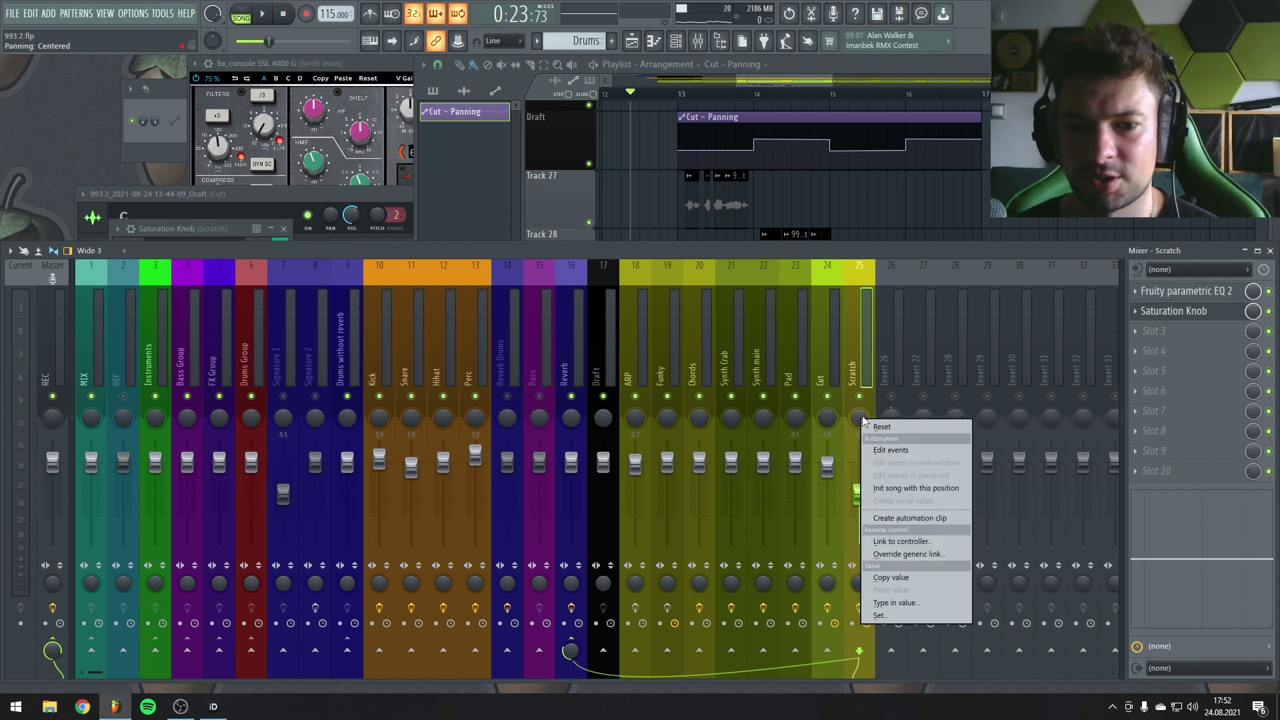
left_click(932, 540)
left_click(654, 317)
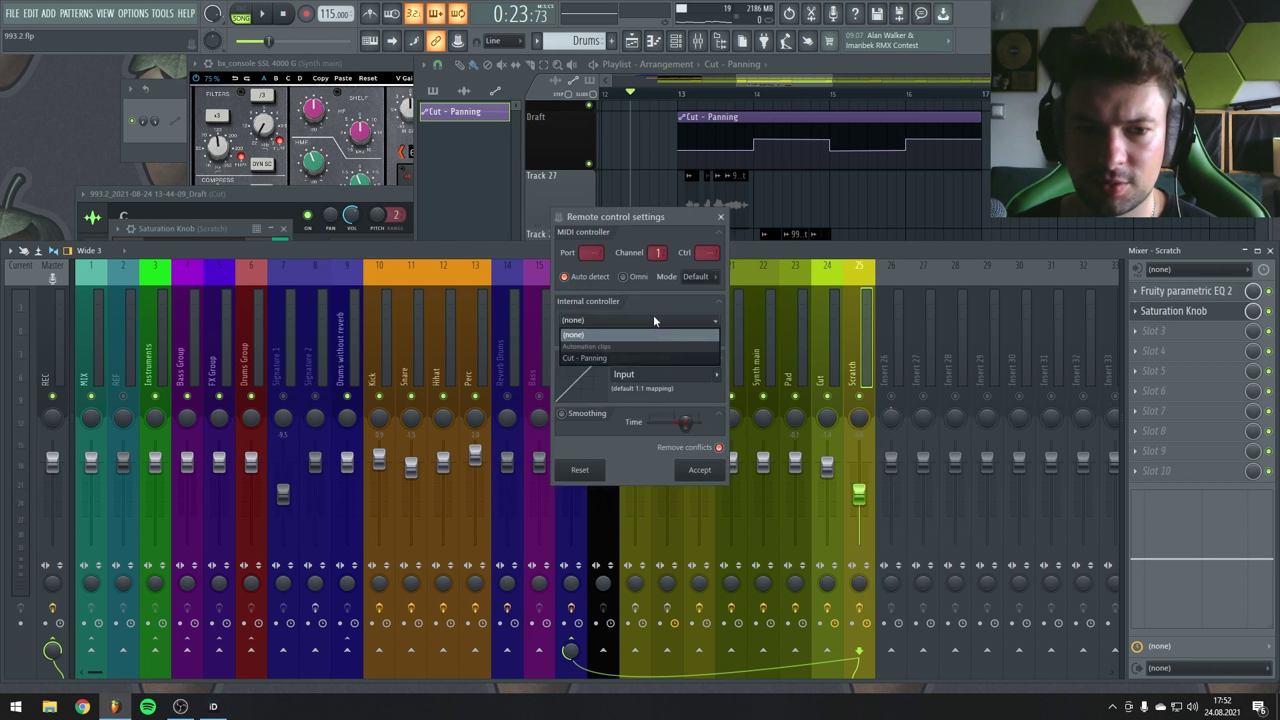
left_click(639, 358)
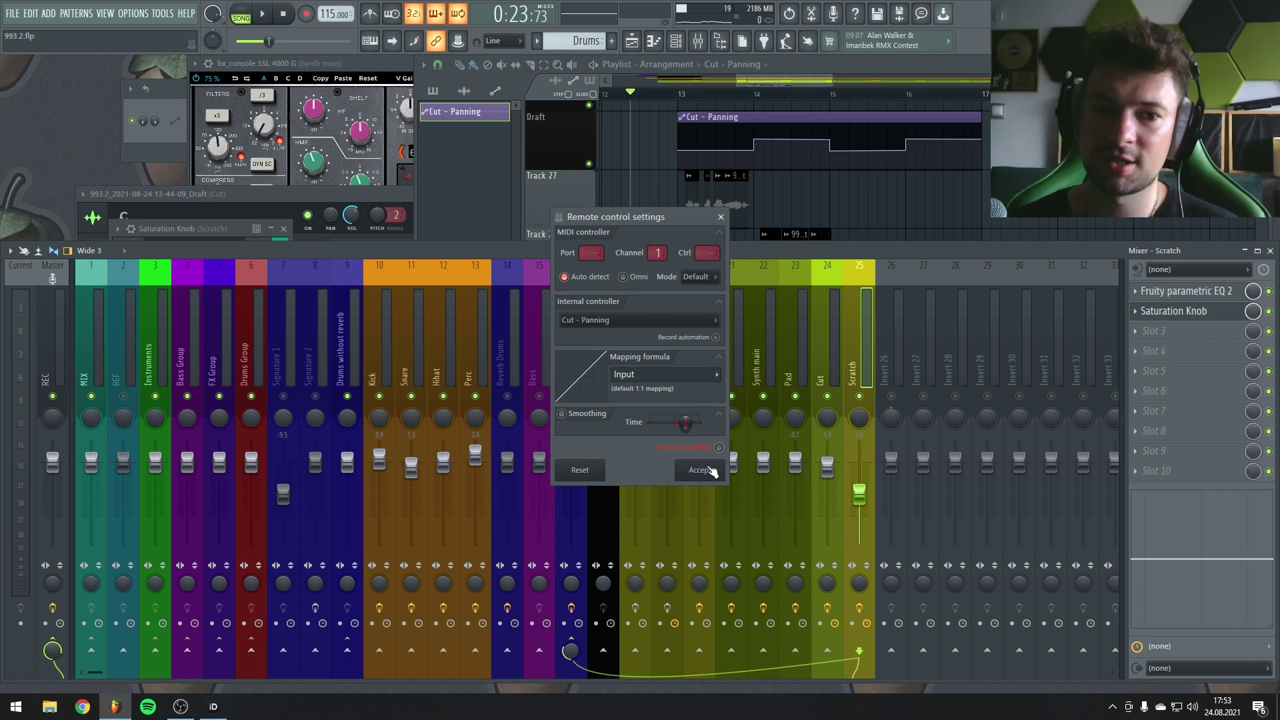
left_click(700, 471)
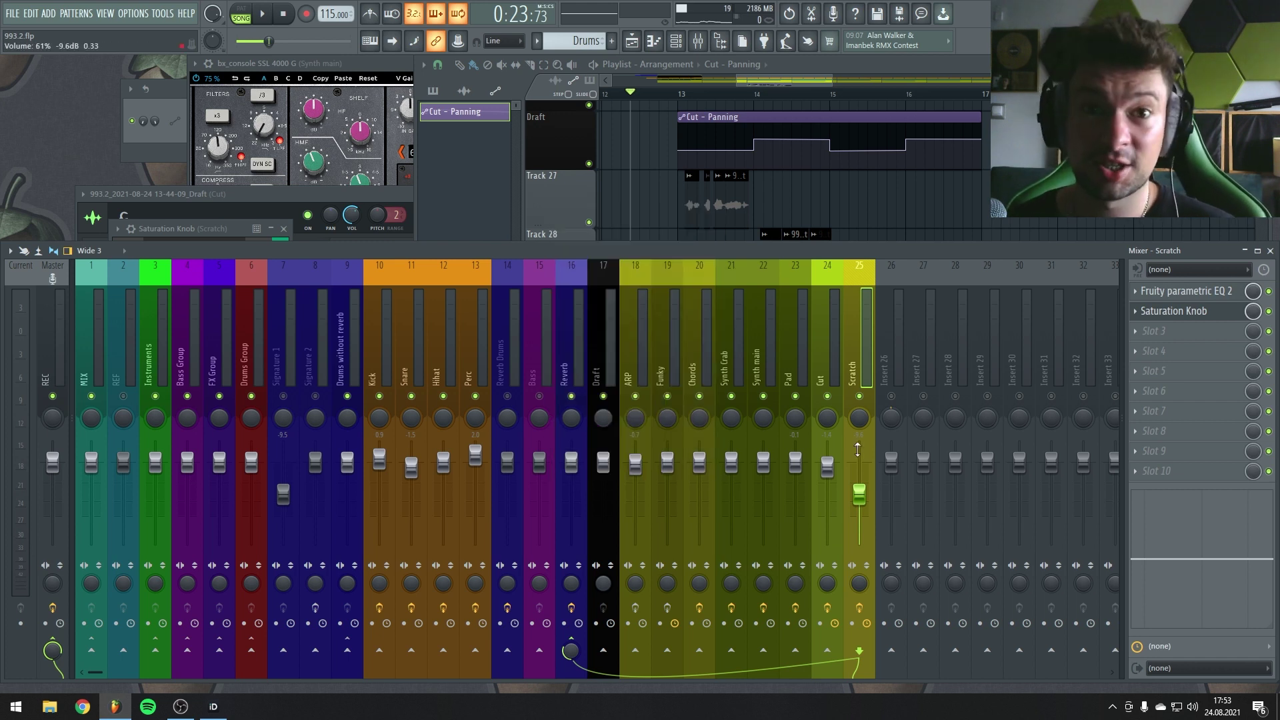
key("space")
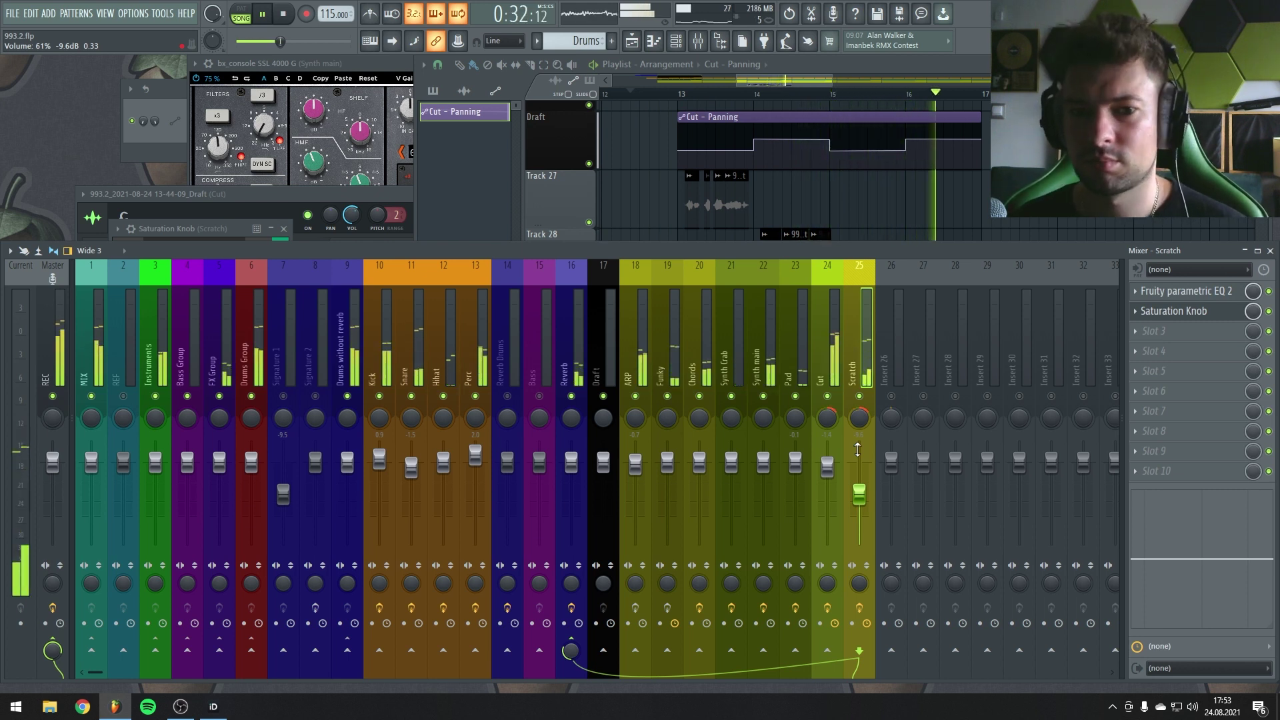
key("space")
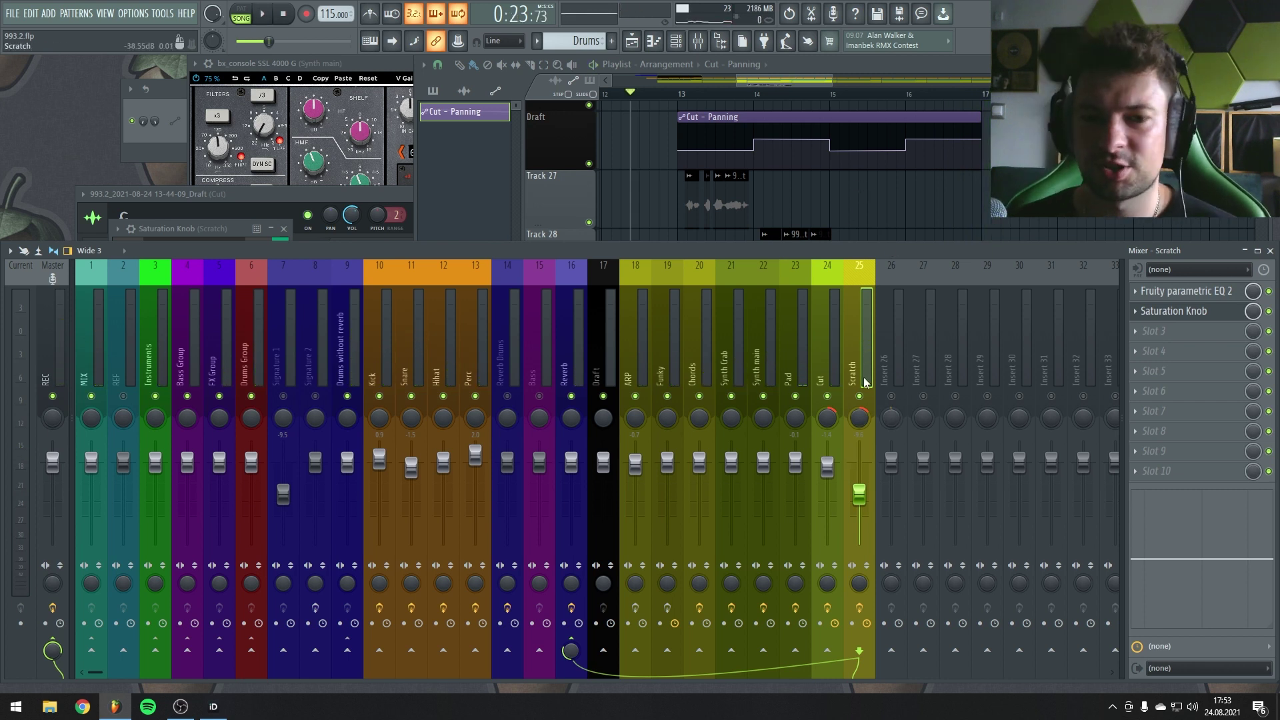
Step: Create an automation clip for the Scratch track's panning and give it the 41% value copied from the Cut panning's bar 13 point
right_click(865, 422)
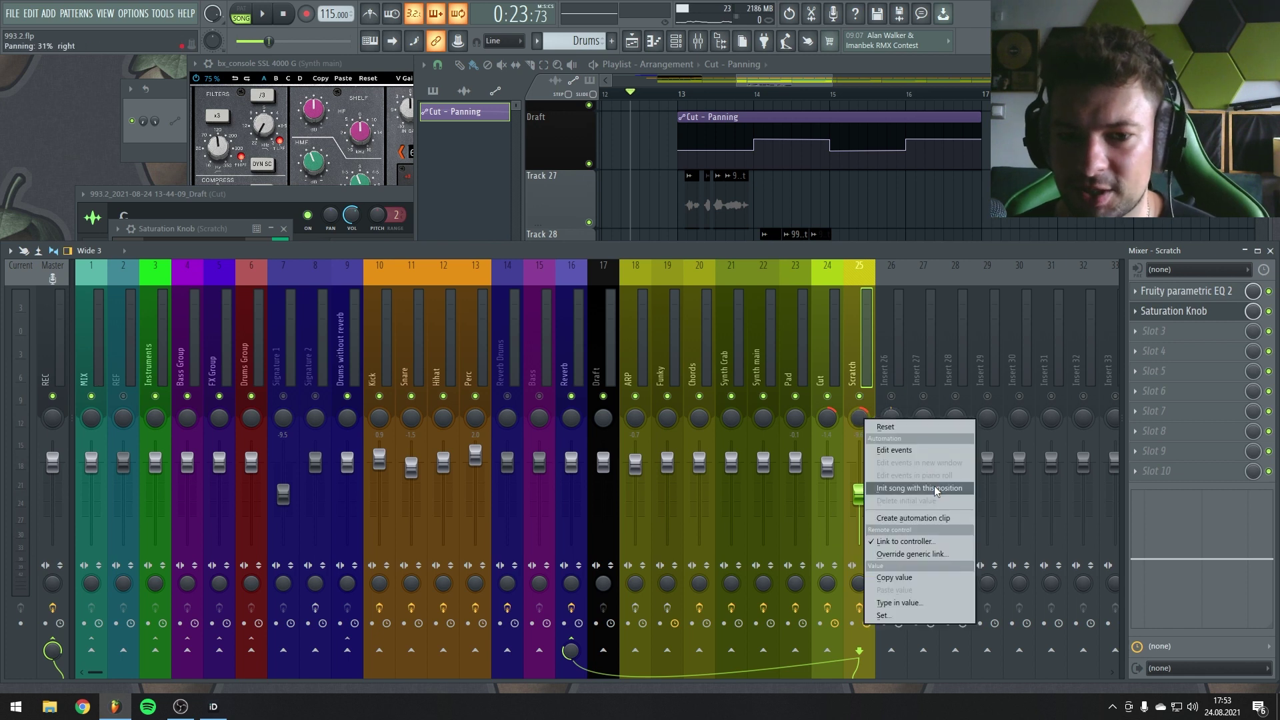
left_click(893, 537)
right_click(733, 155)
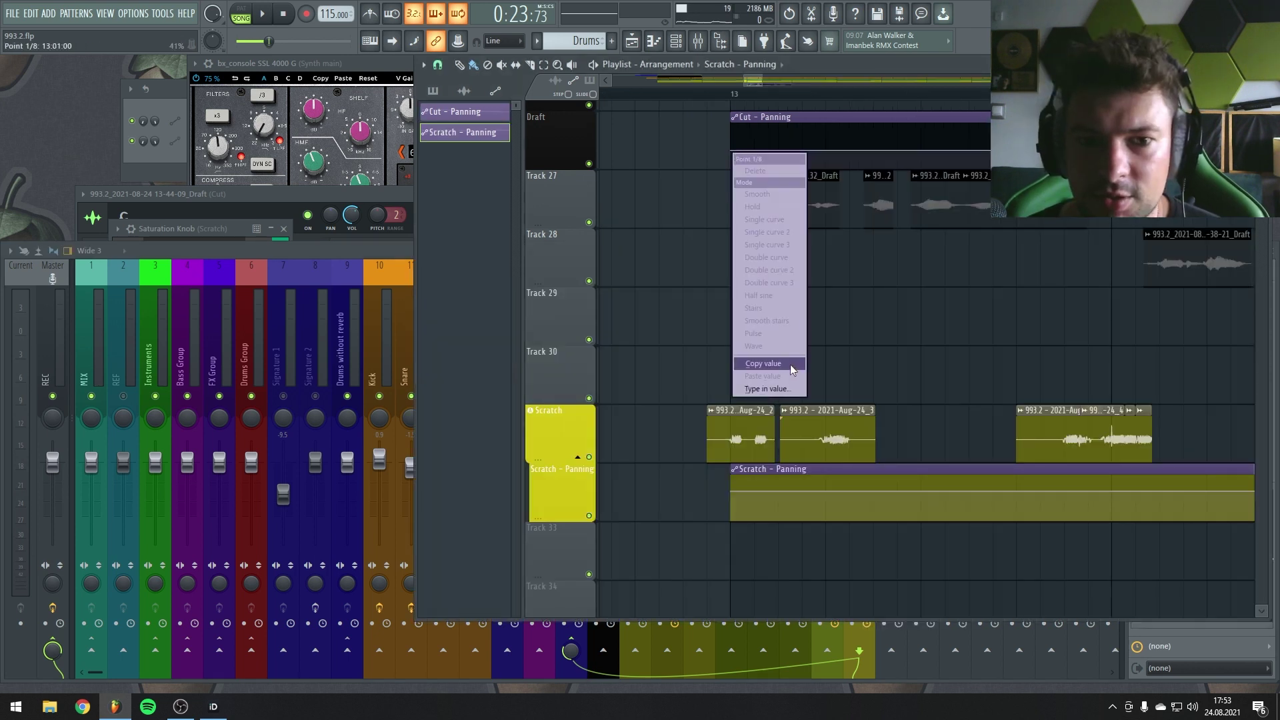
left_click(791, 364)
scroll(674, 489, "down", 5)
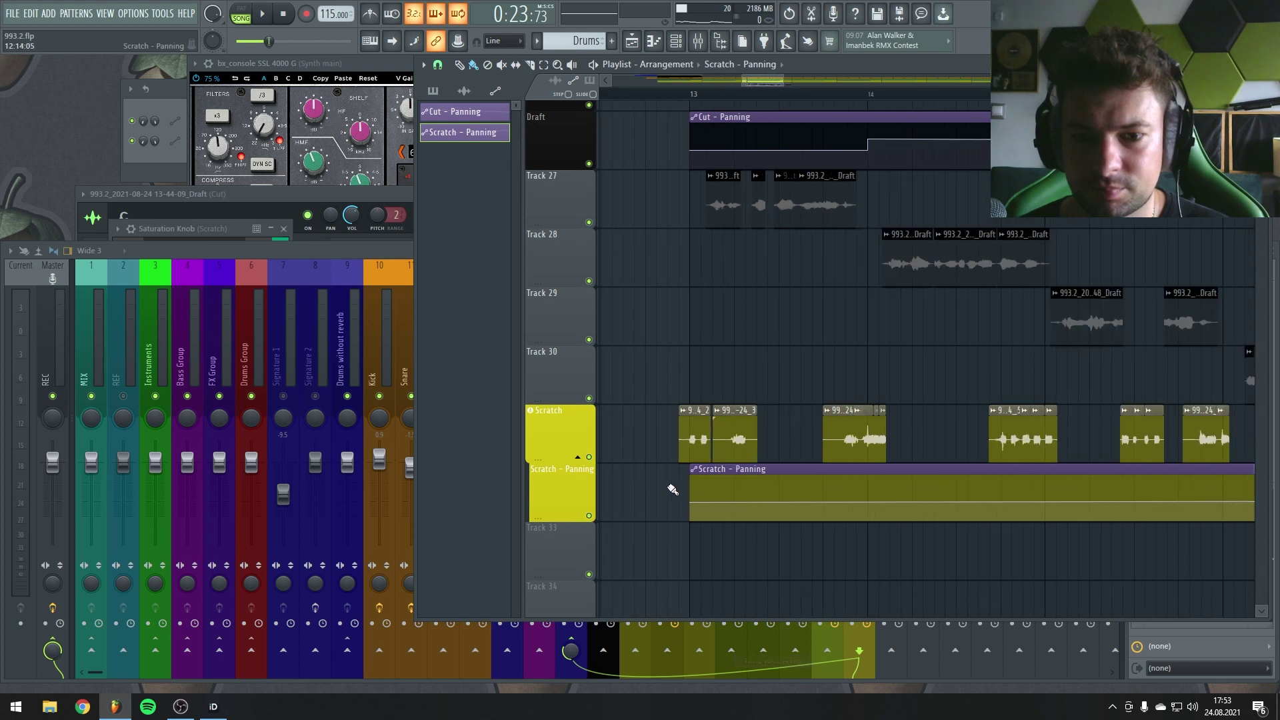
Step: Match the Cut panning steps at bars 14, 15 and 16 in the Scratch automation, pasting 40% on low points and 66% on high ones
right_click(866, 493)
right_click(866, 505)
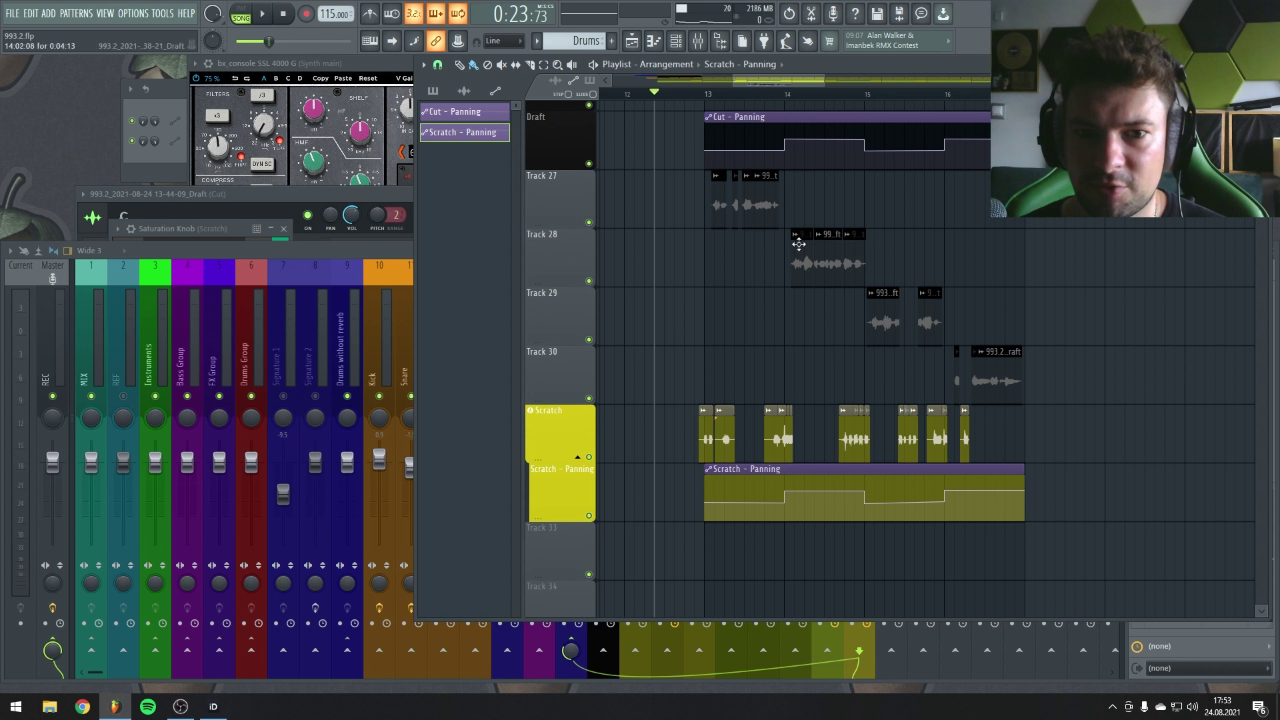
right_click(872, 155)
left_click(894, 364)
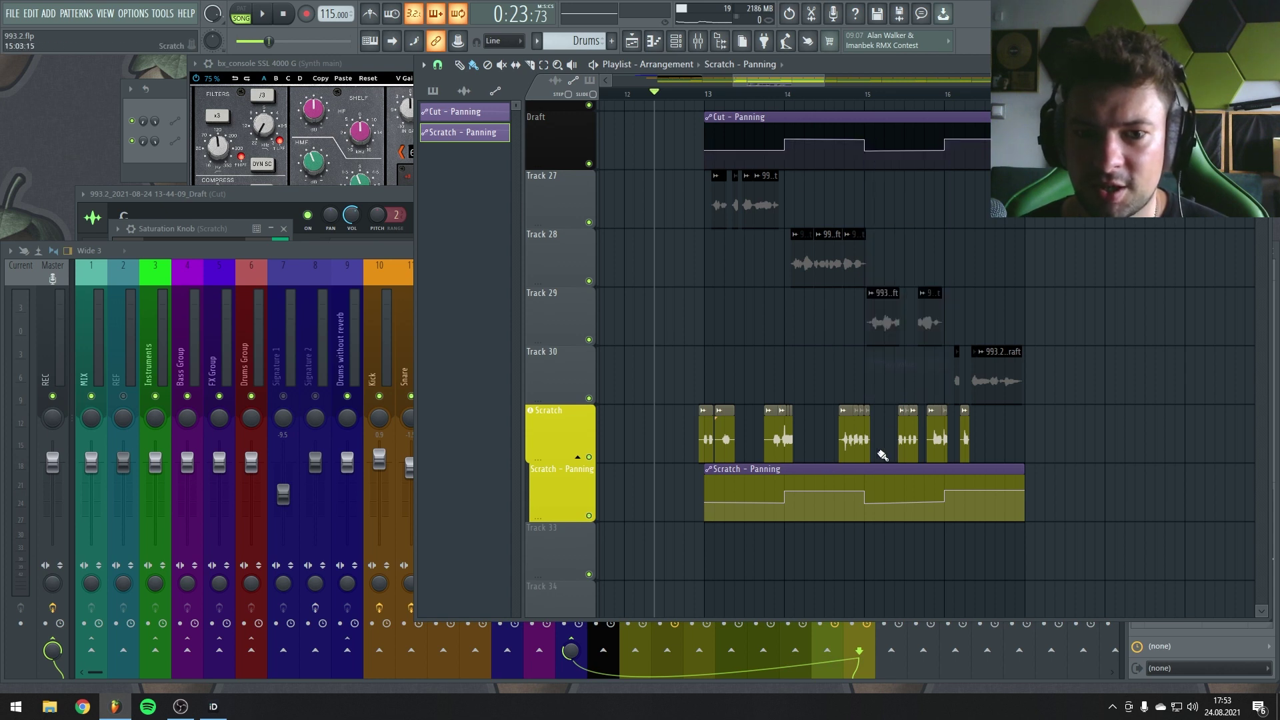
right_click(865, 504)
right_click(946, 501)
right_click(946, 501)
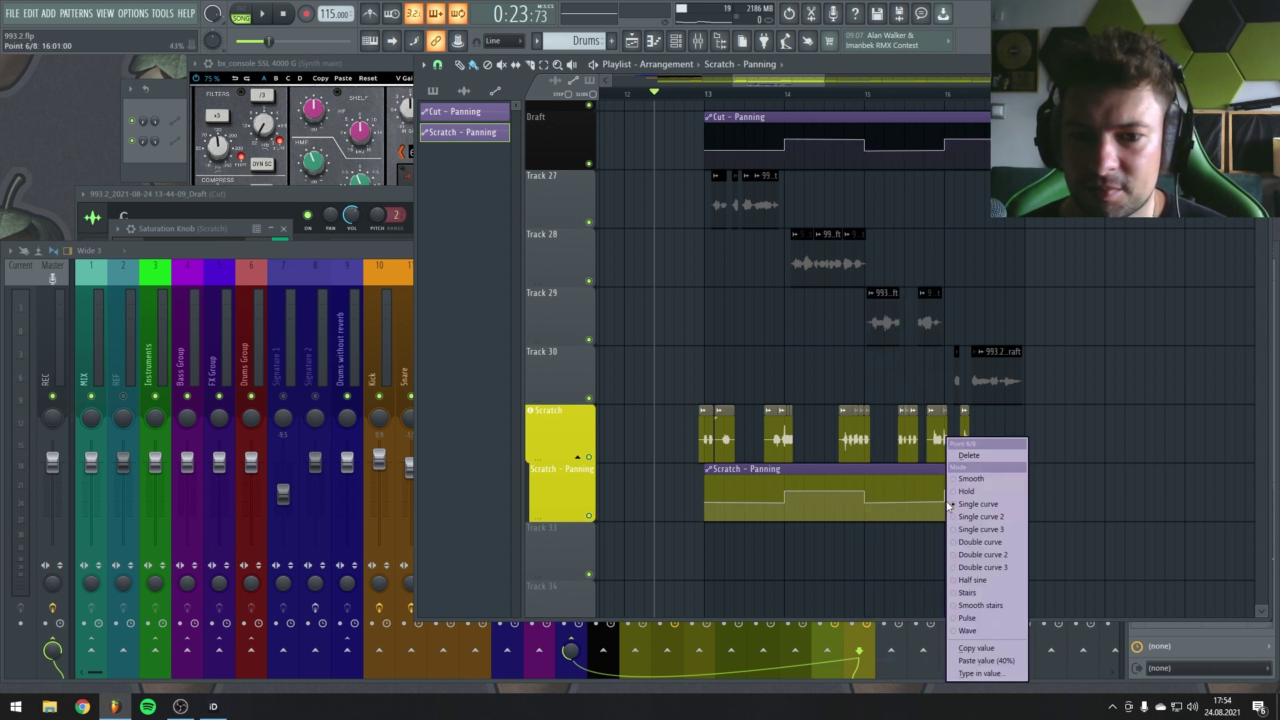
left_click(951, 504)
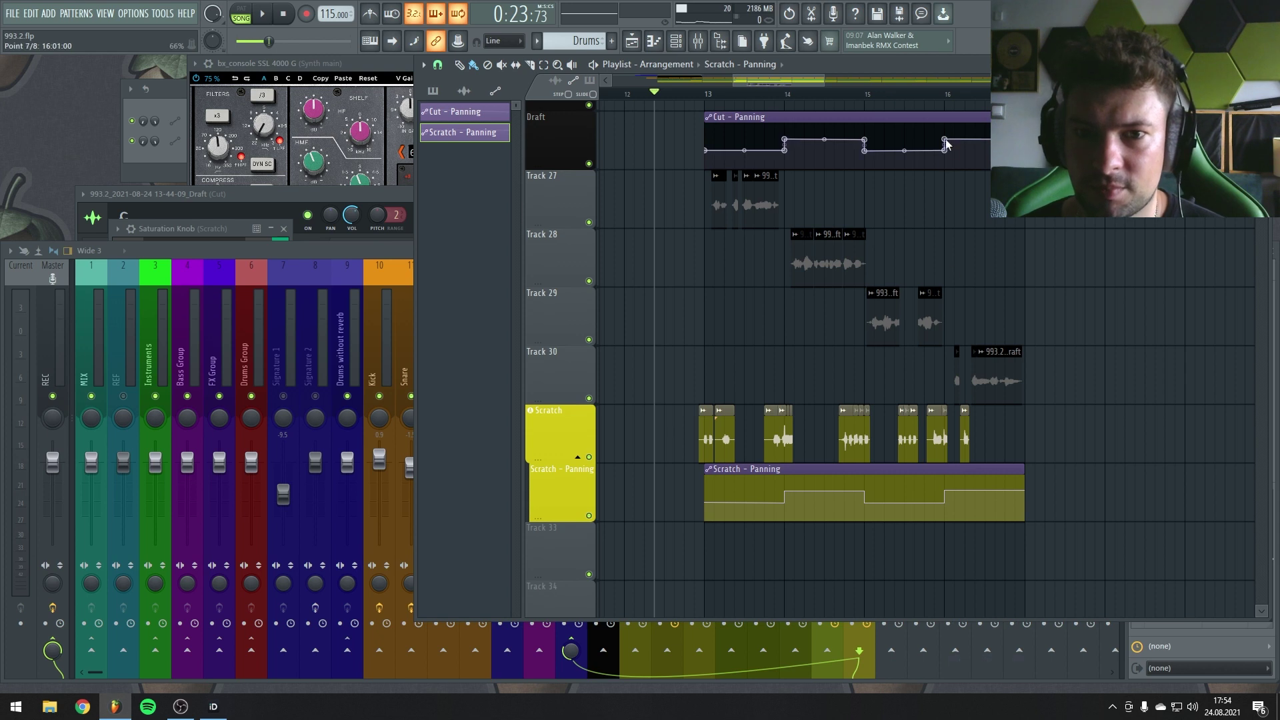
right_click(944, 493)
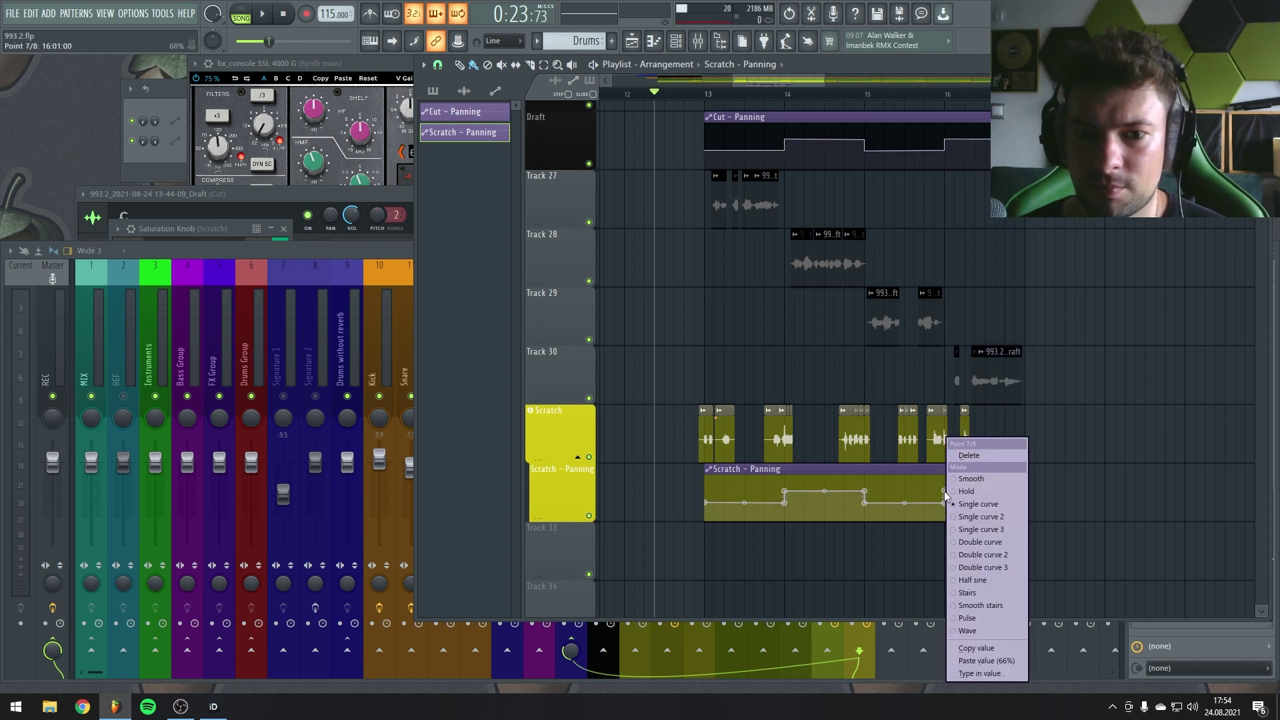
Step: Move the Scratch panning steps ahead of bars 14, 15 and 16 to match the scratch clips, and check the panning in playback
scroll(778, 443, "up", 4)
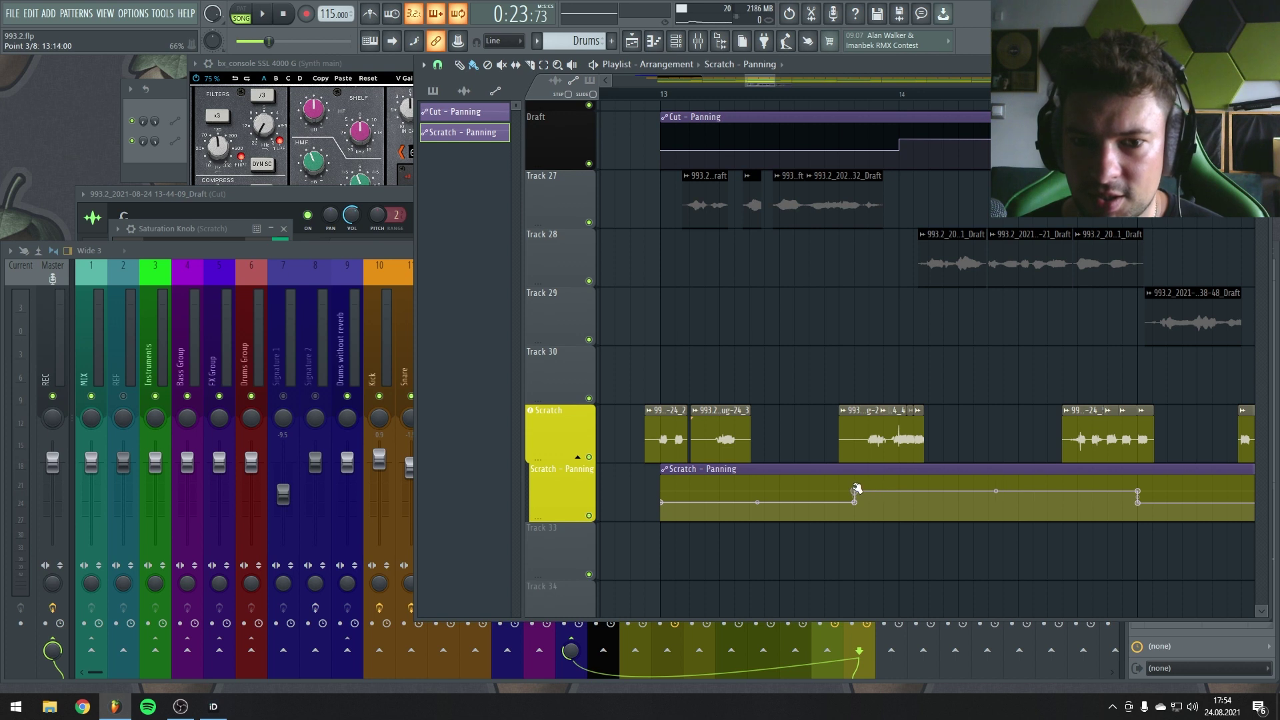
scroll(1011, 464, "right", 3)
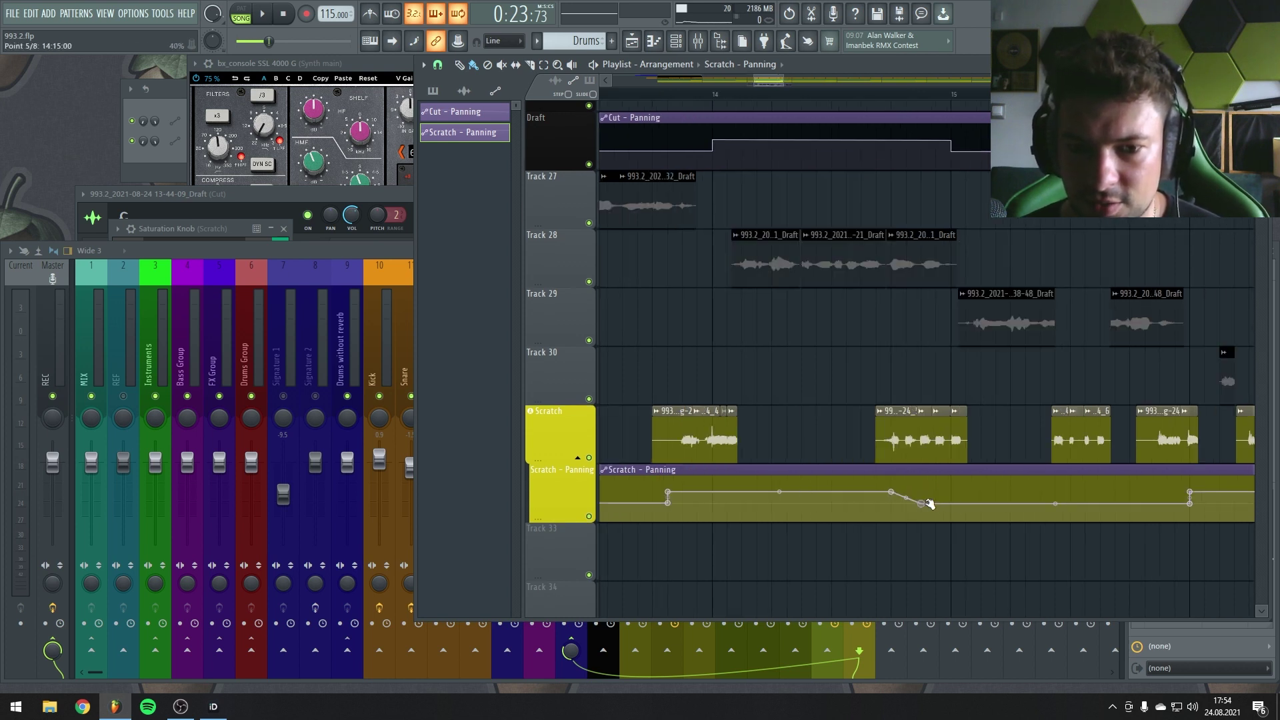
scroll(897, 502, "right", 3)
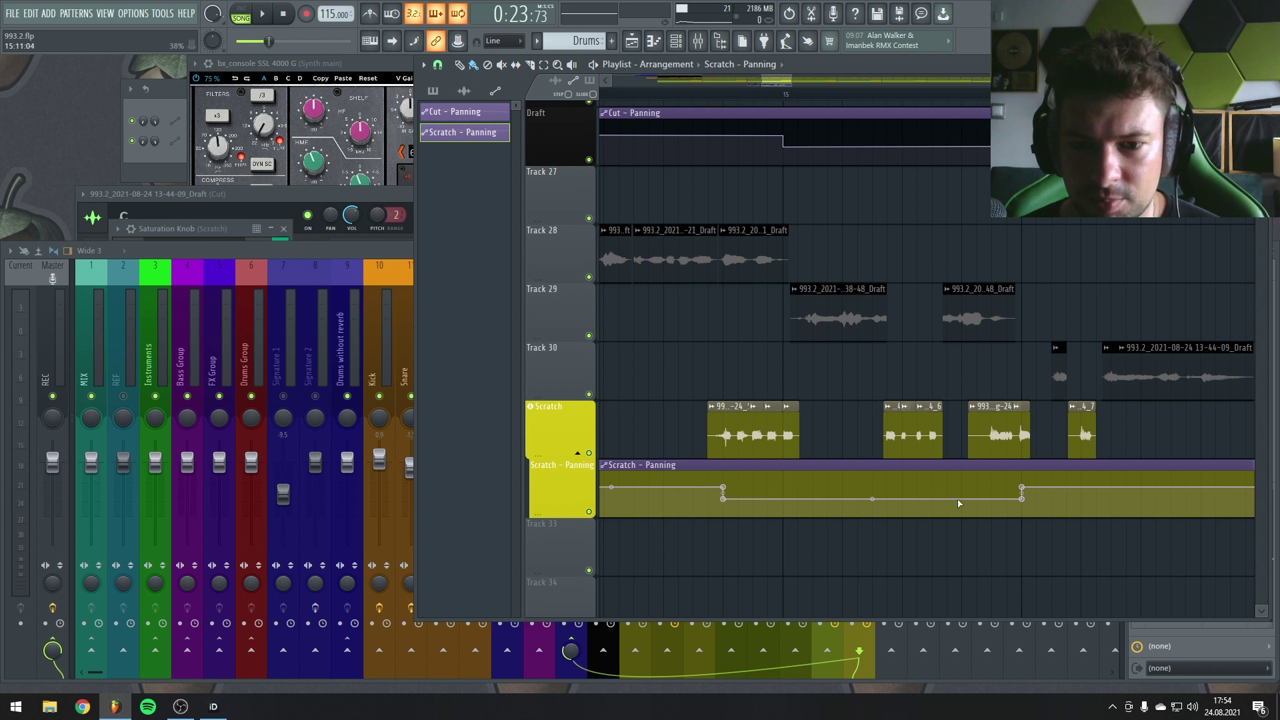
scroll(947, 501, "right", 2)
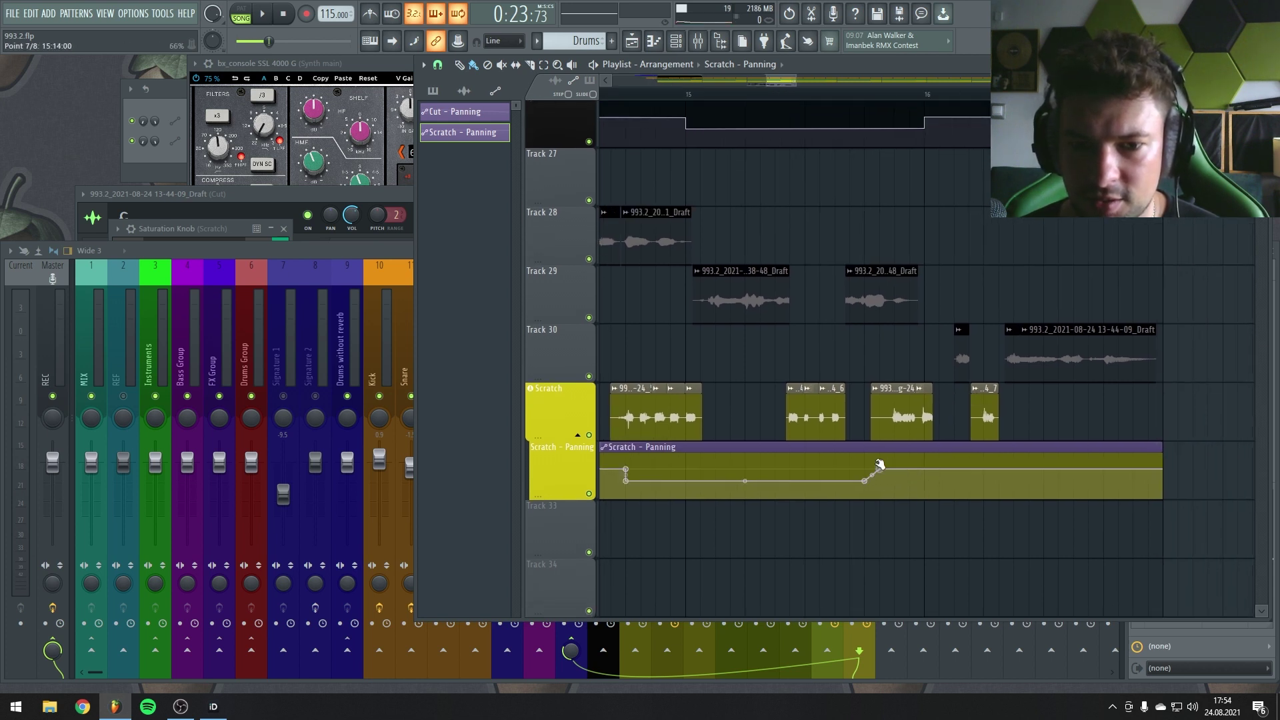
key("space")
scroll(1135, 322, "down", 5)
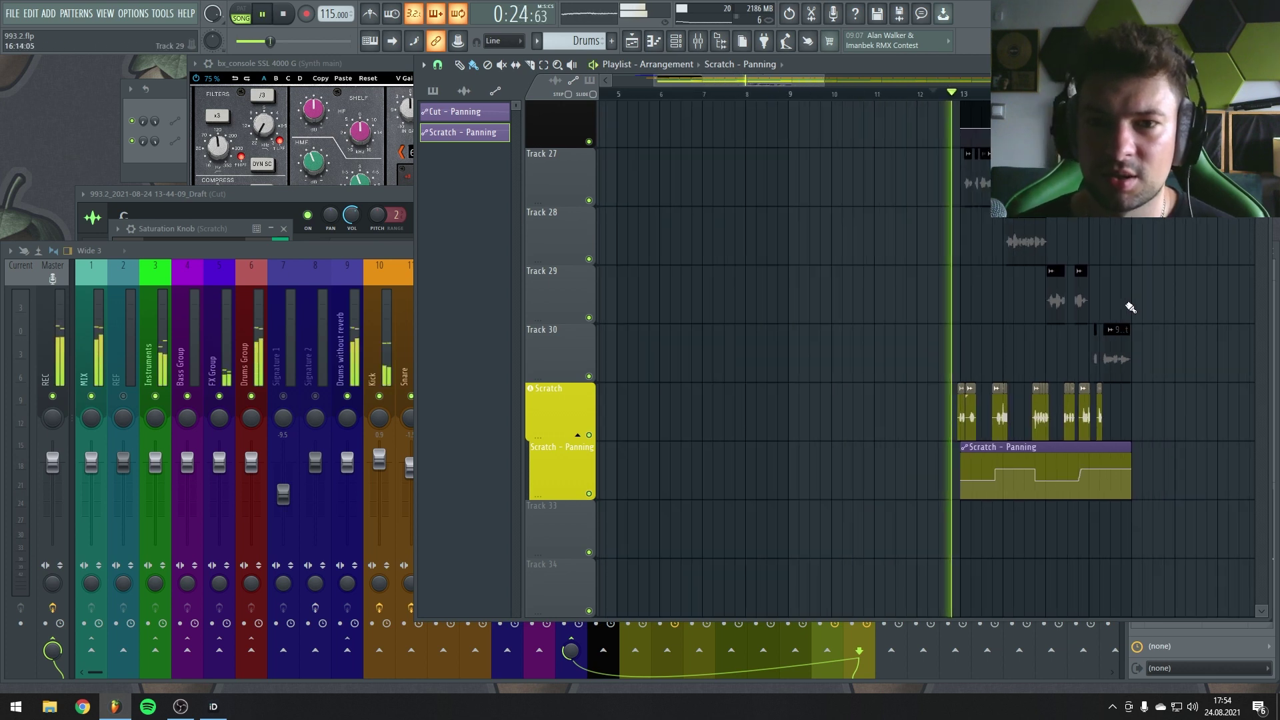
scroll(838, 93, "right", 6)
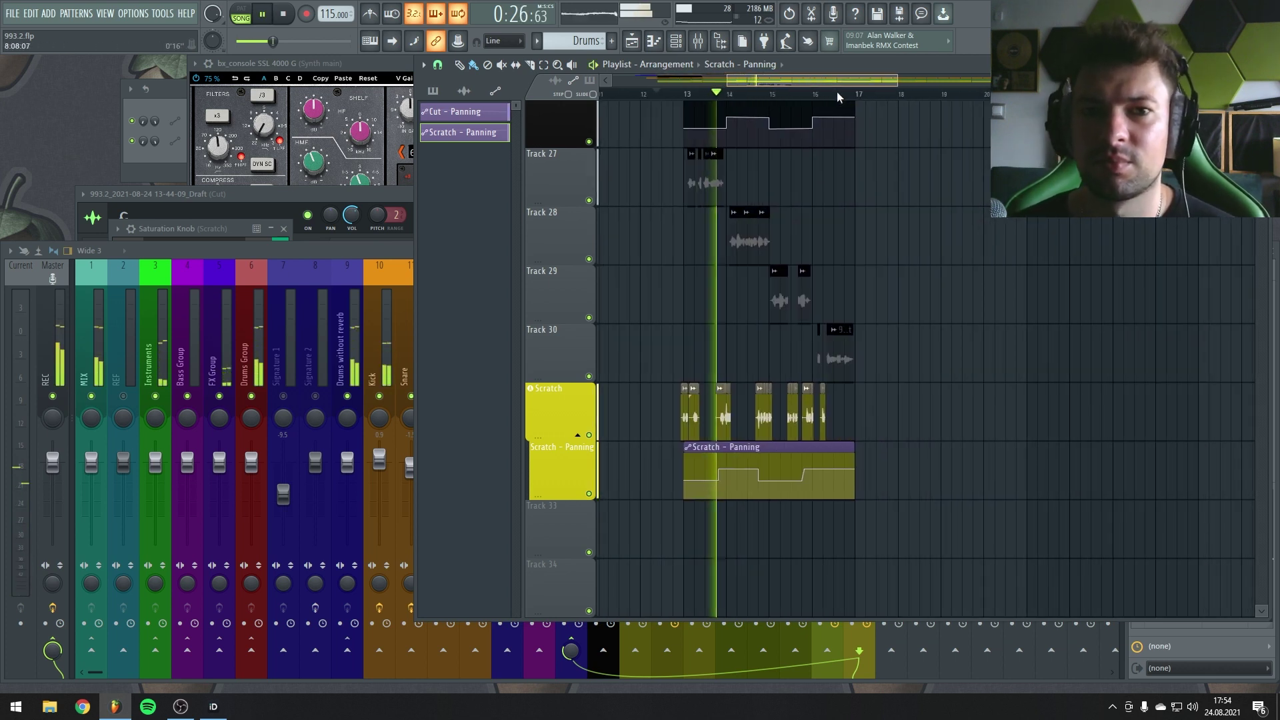
scroll(957, 244, "up", 1)
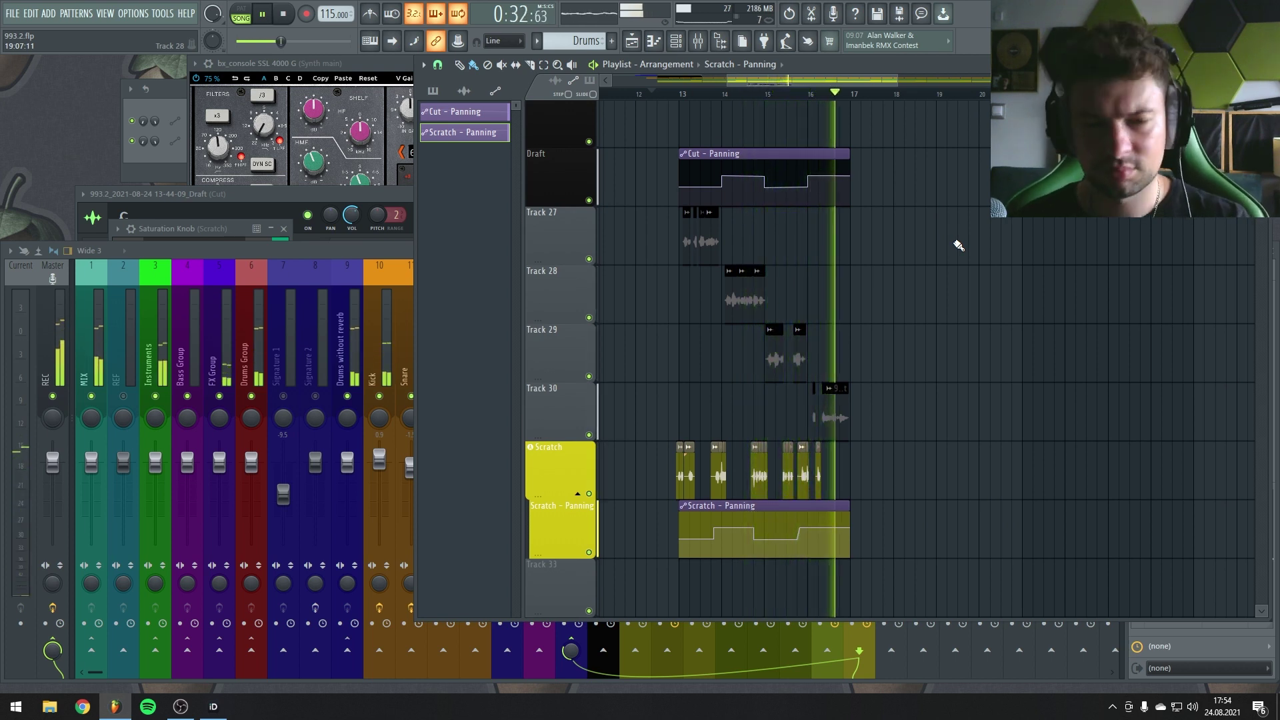
key("space")
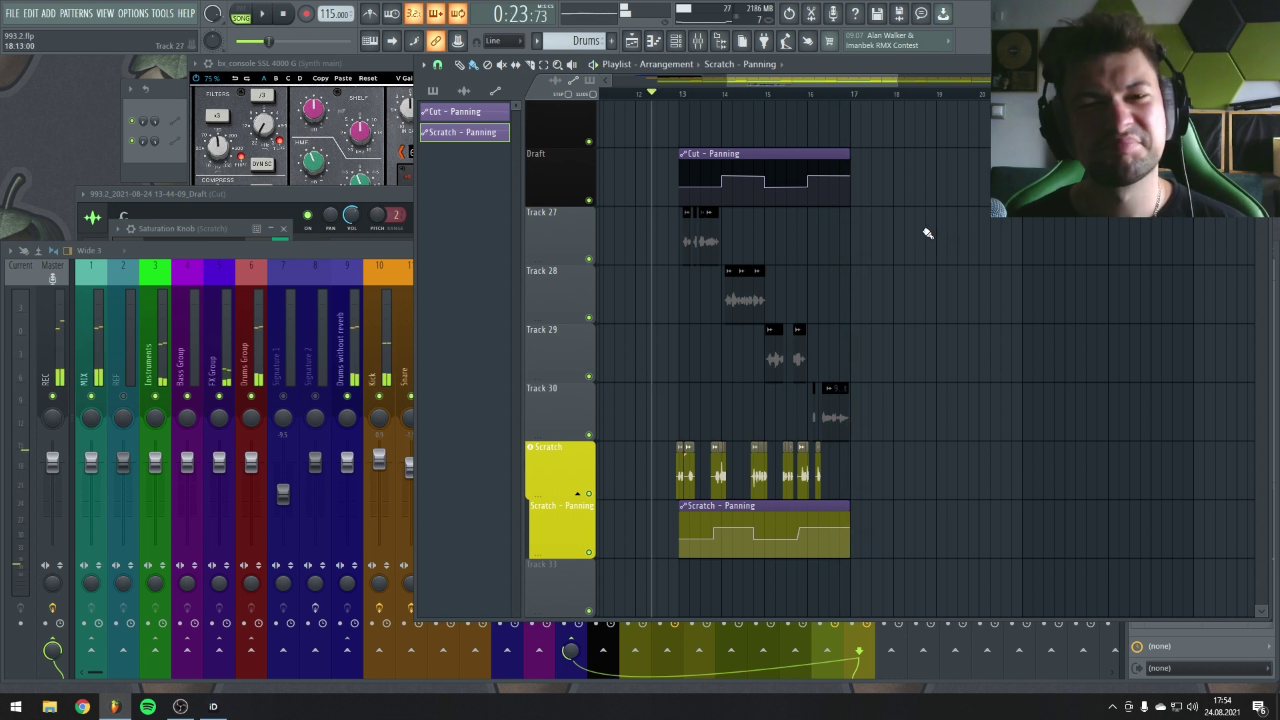
Step: Duplicate all cut, scratch and panning automation clips from bars 13–17 to start at bar 17, and play back both passes
left_click_drag(911, 186, 658, 556)
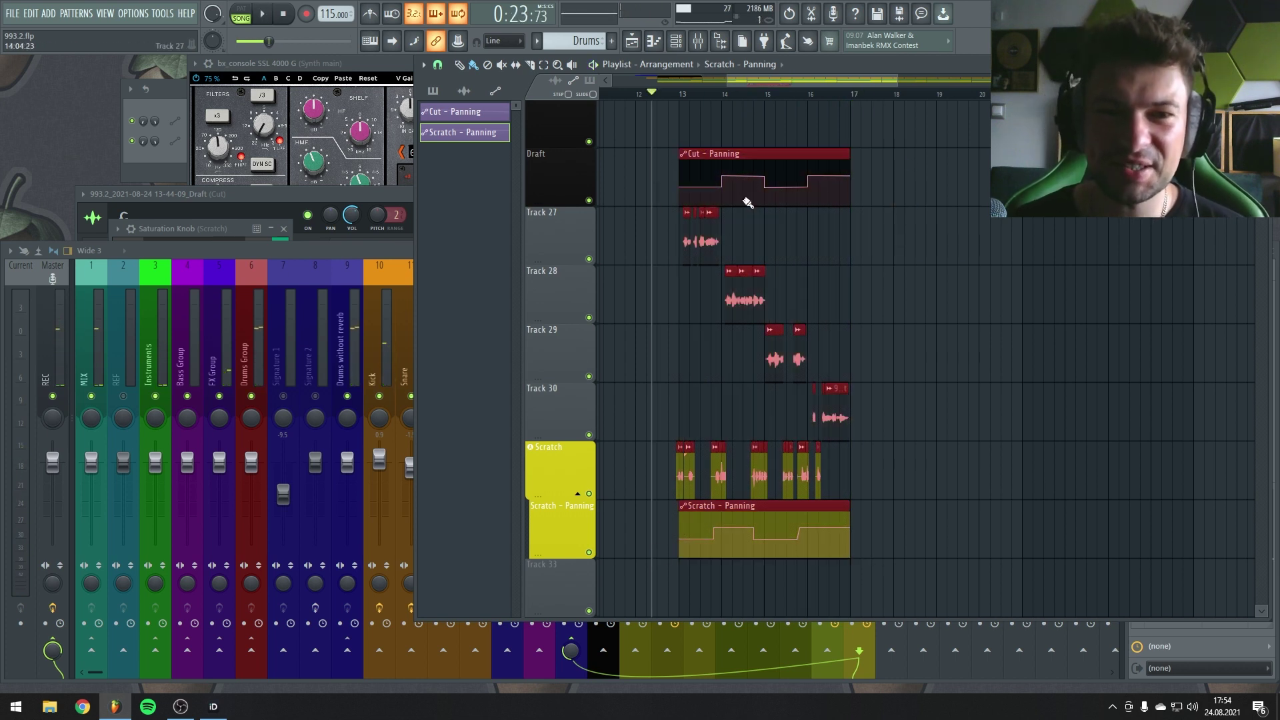
key("ctrl+b")
key("space")
scroll(869, 200, "down", 2)
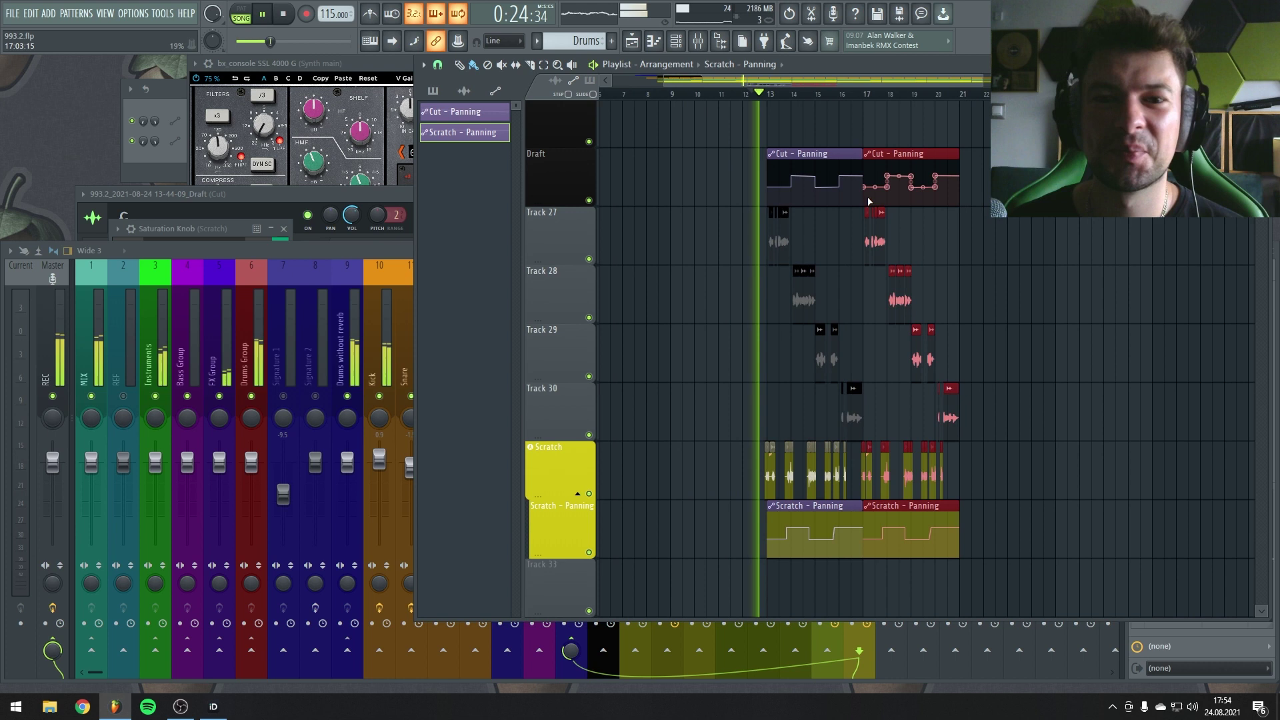
scroll(907, 227, "up", 1)
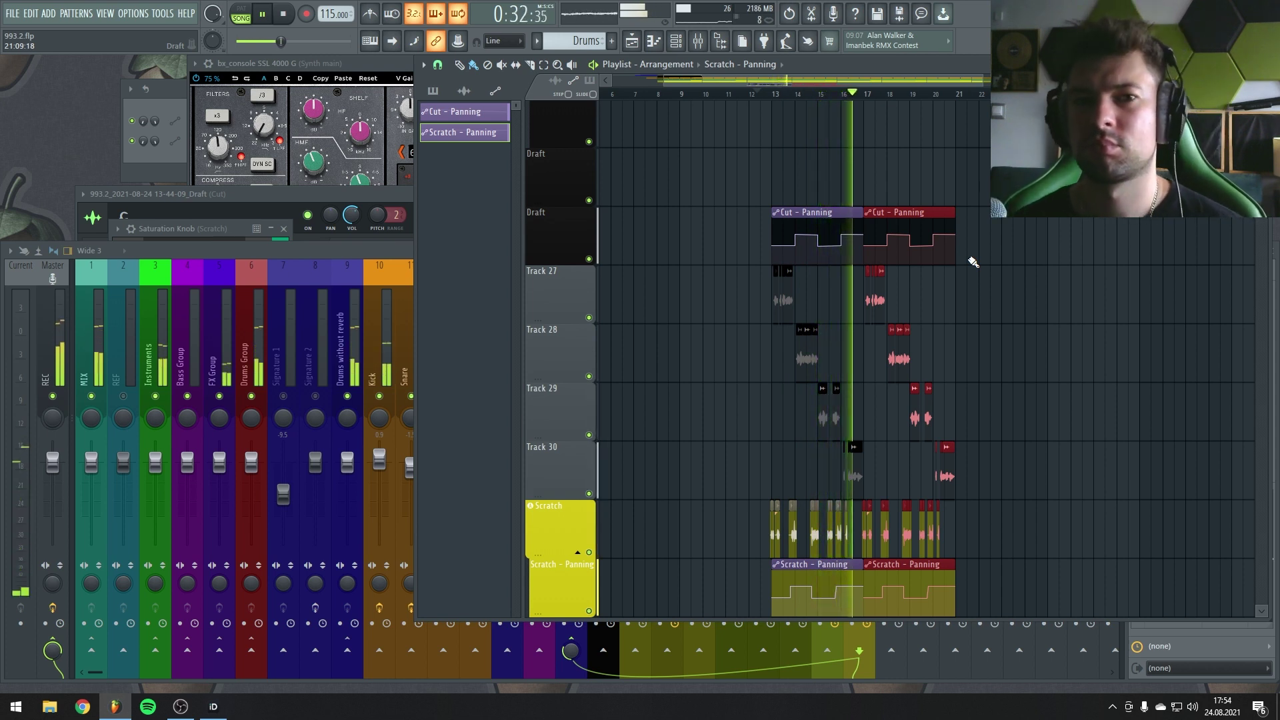
mouse_move(937, 232)
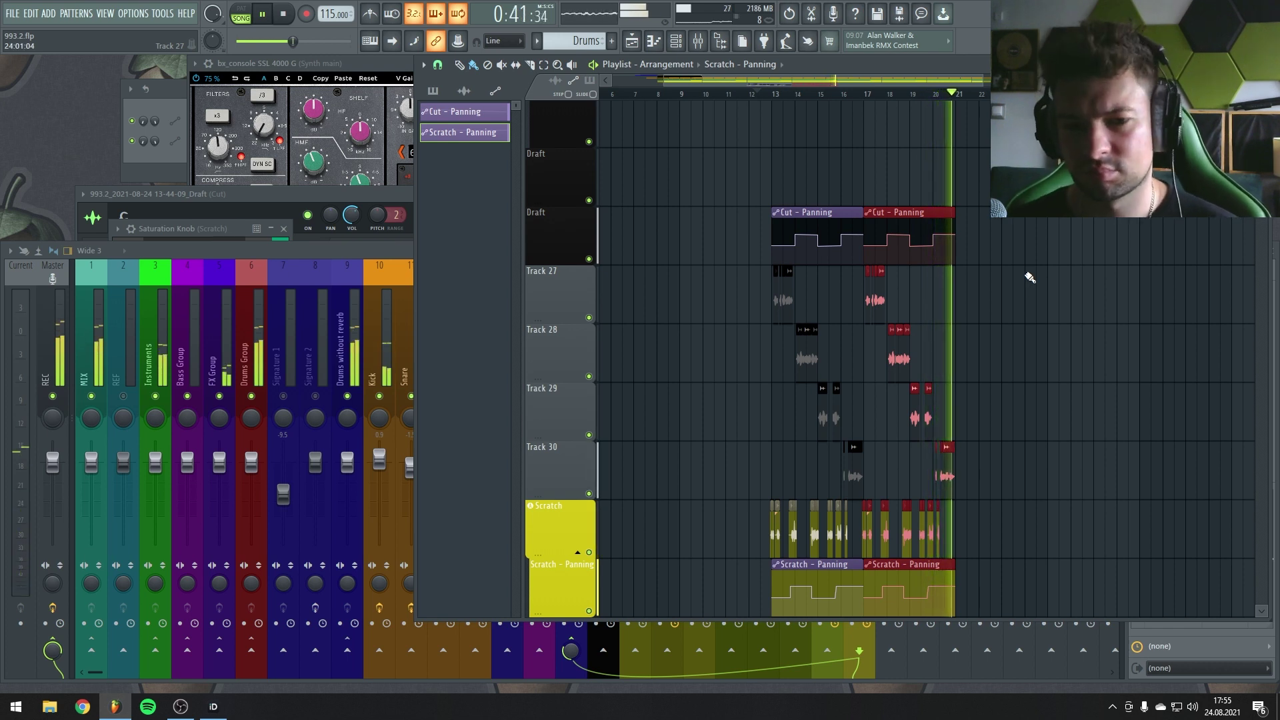
key("space")
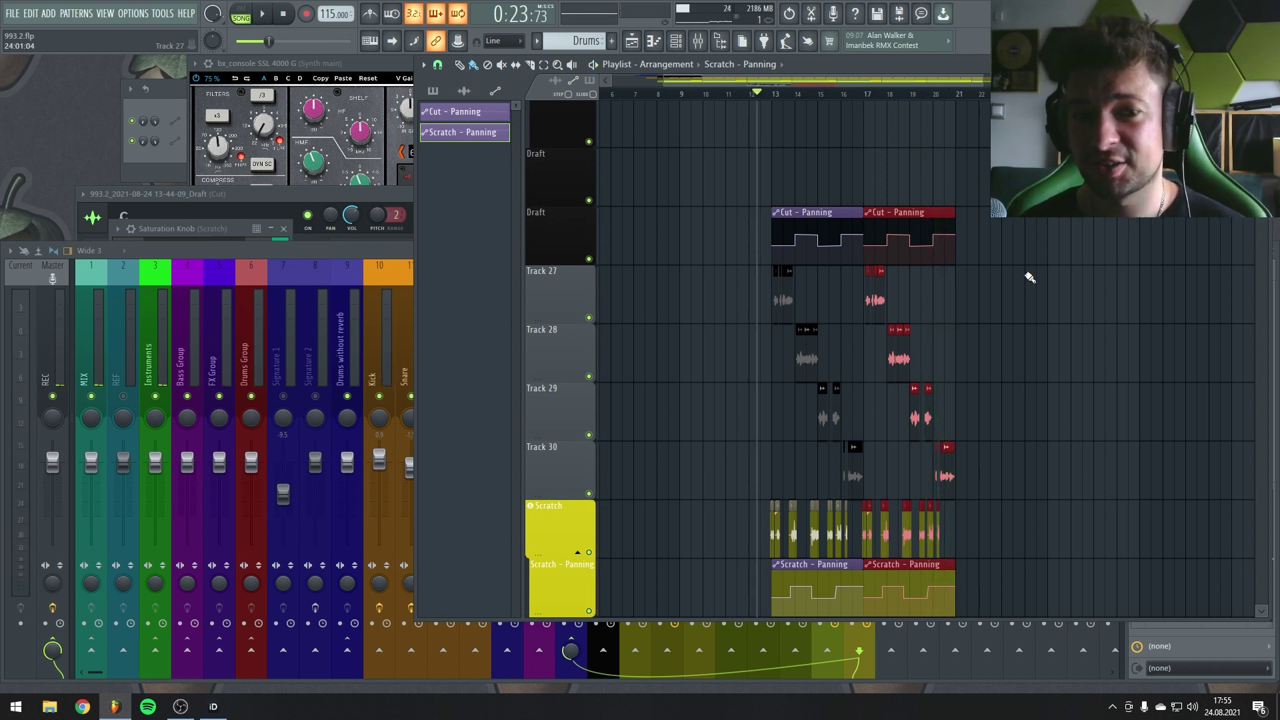
scroll(920, 303, "up", 3)
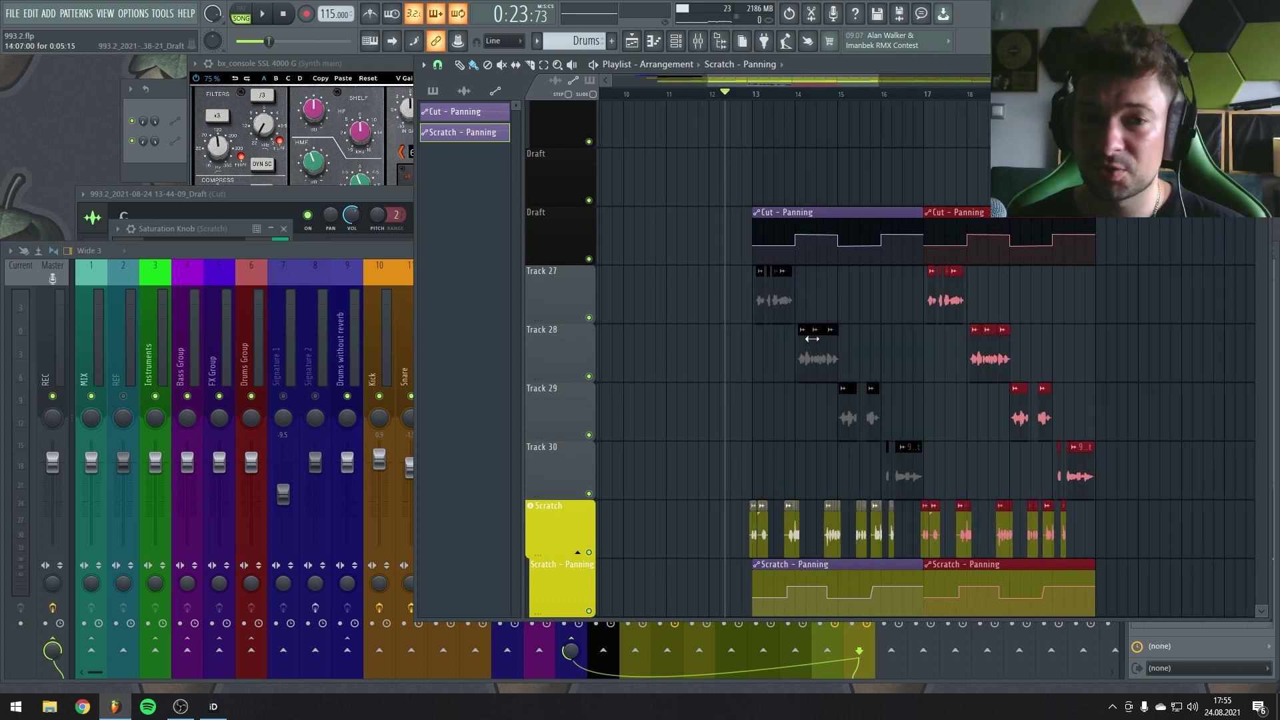
scroll(793, 315, "up", 4)
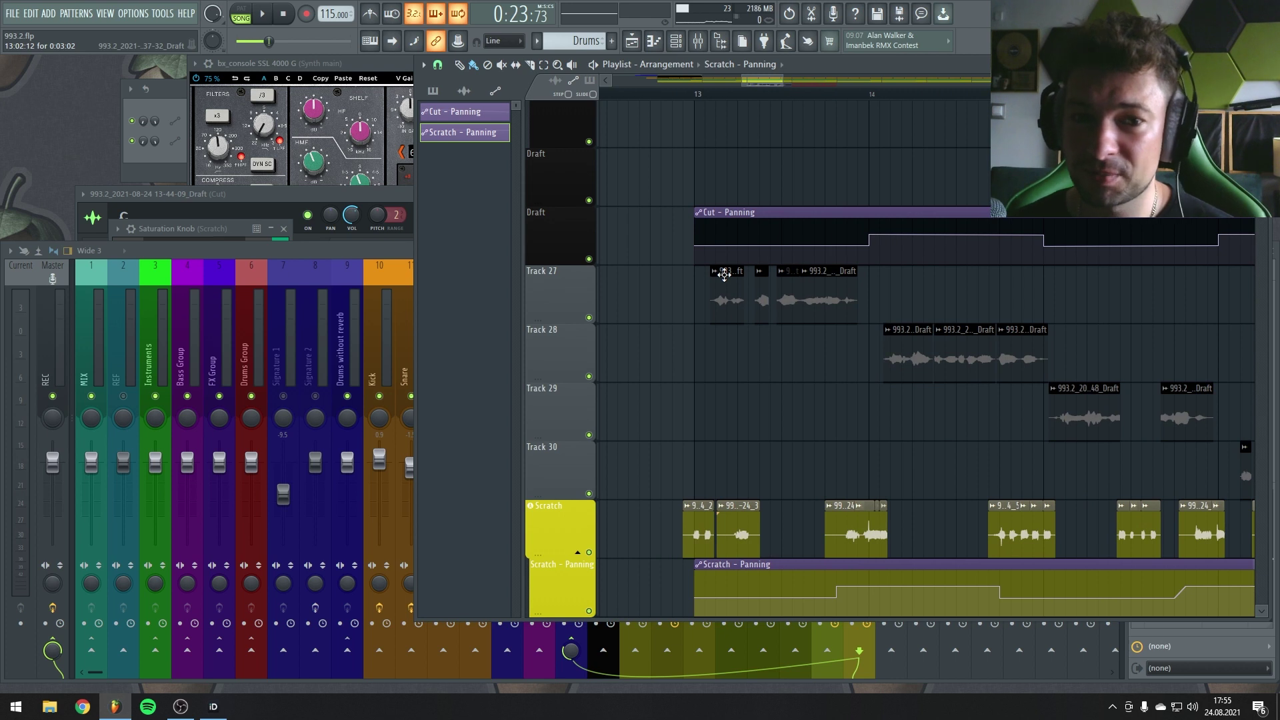
left_click_drag(737, 317, 677, 354)
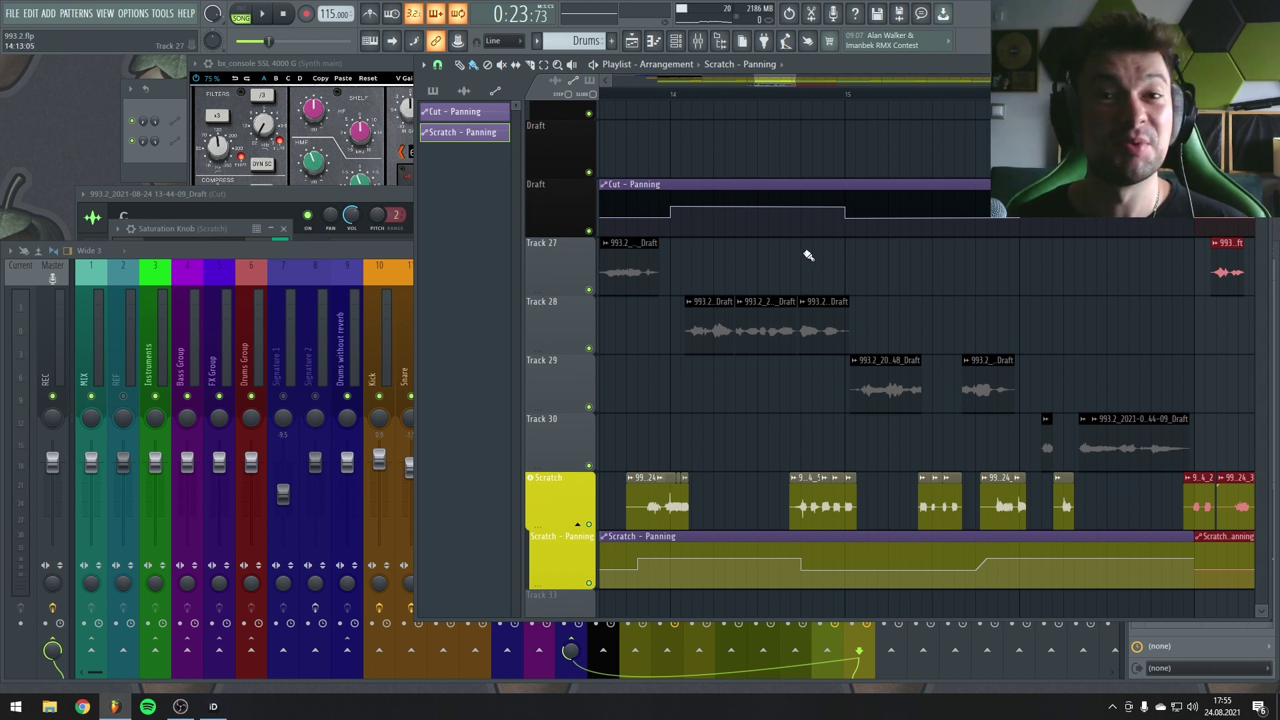
scroll(809, 257, "down", 4)
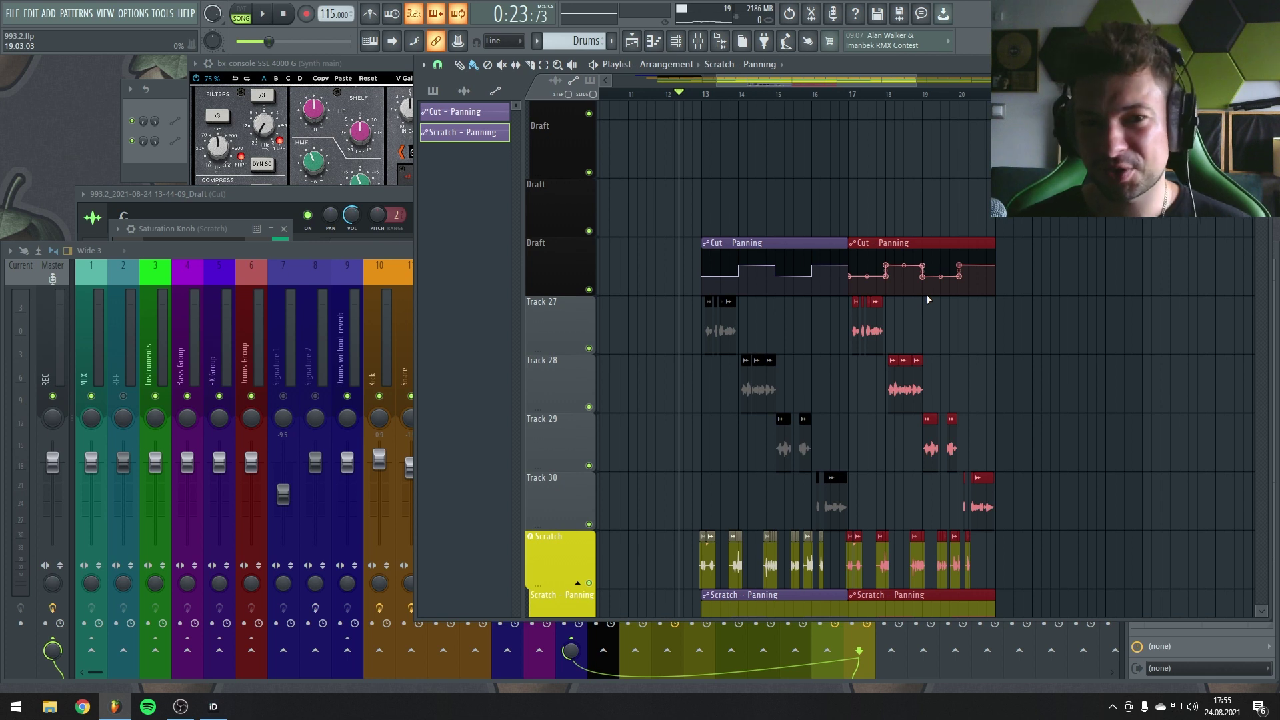
scroll(887, 333, "up", 1)
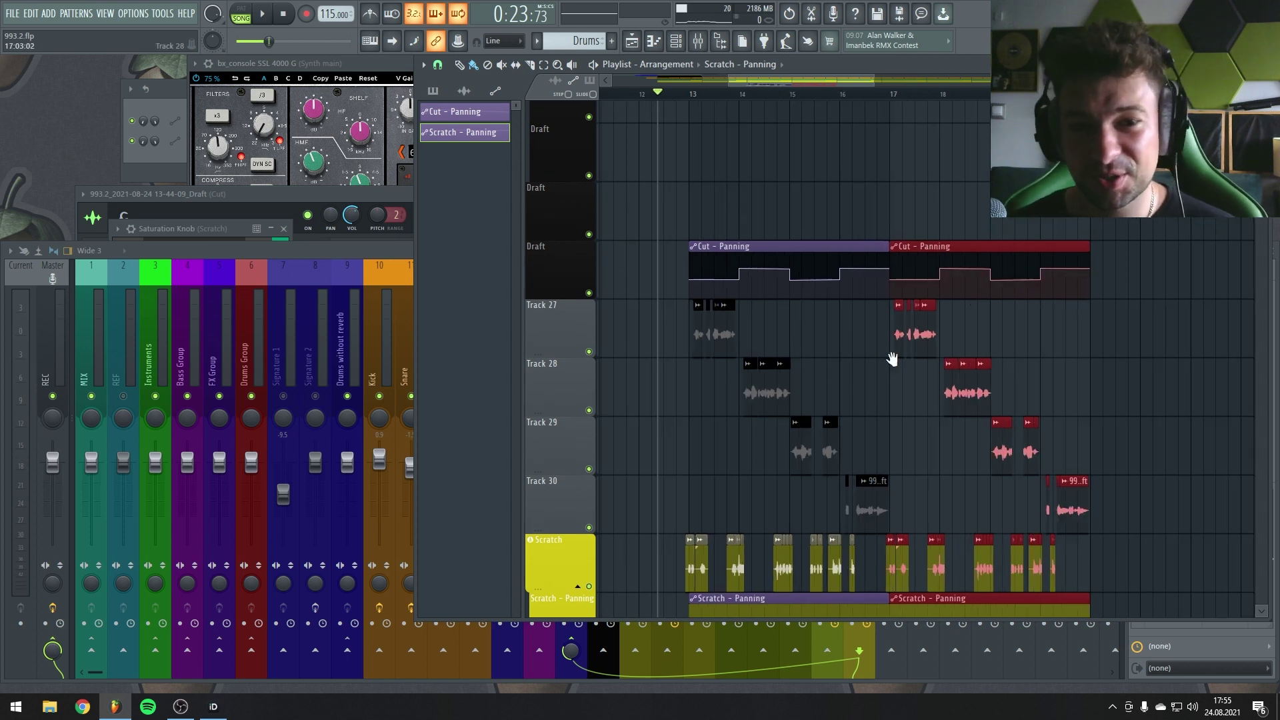
scroll(880, 357, "up", 1)
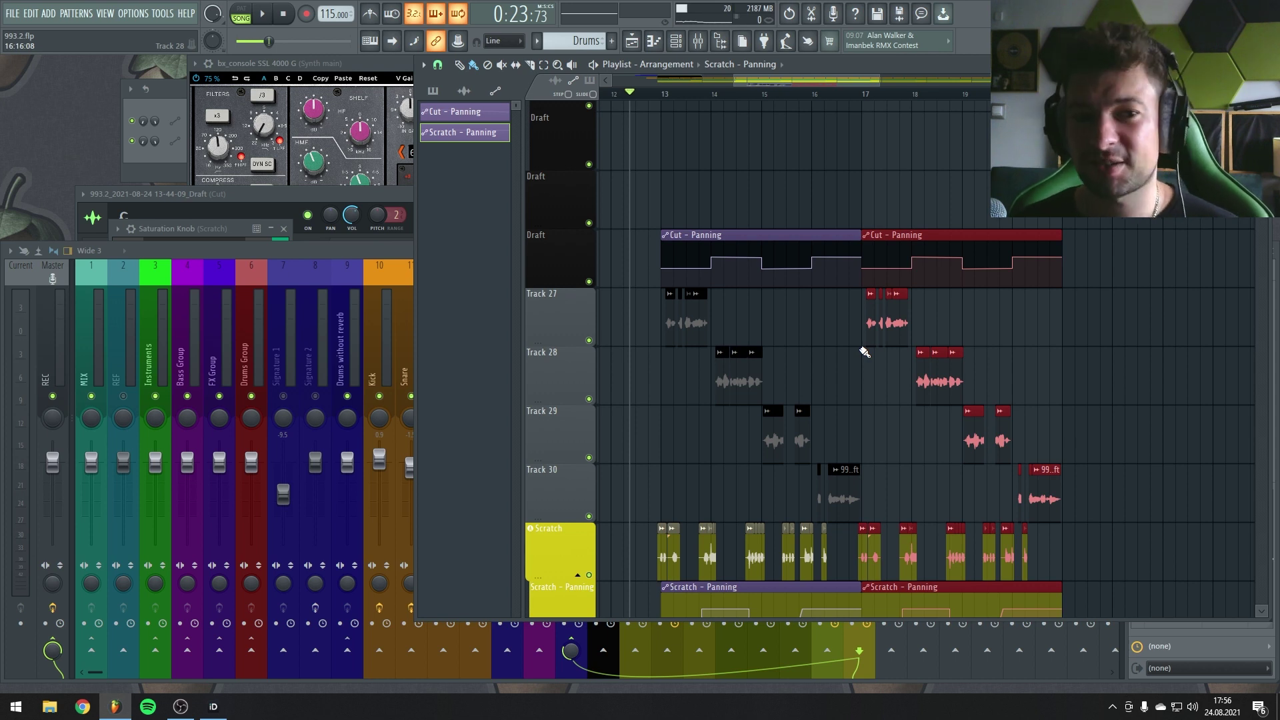
scroll(867, 334, "up", 2)
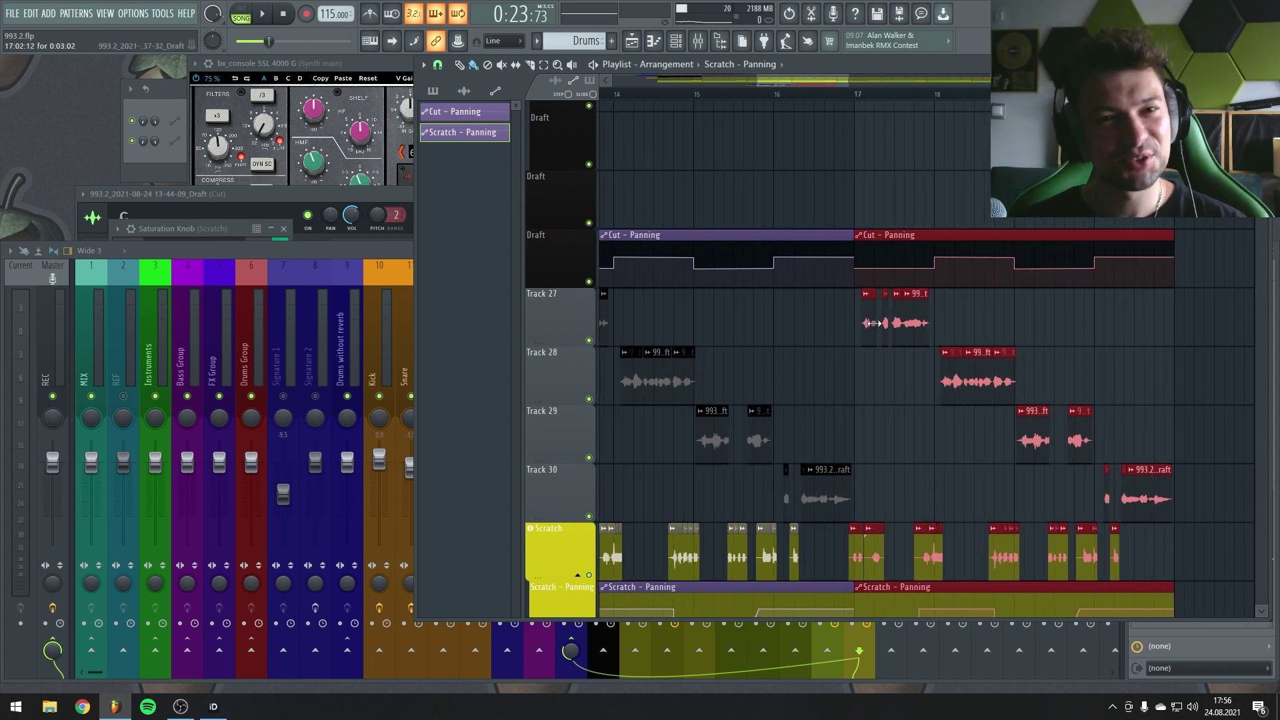
scroll(974, 349, "down", 2)
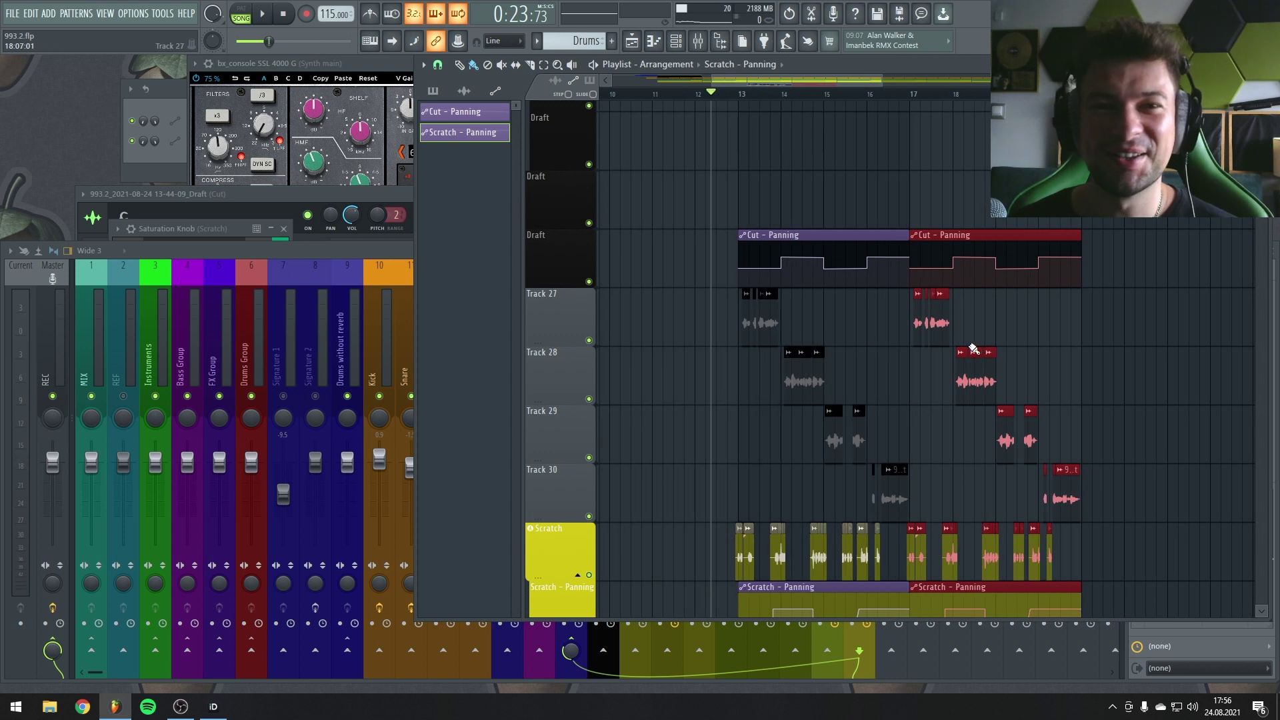
scroll(997, 342, "down", 1)
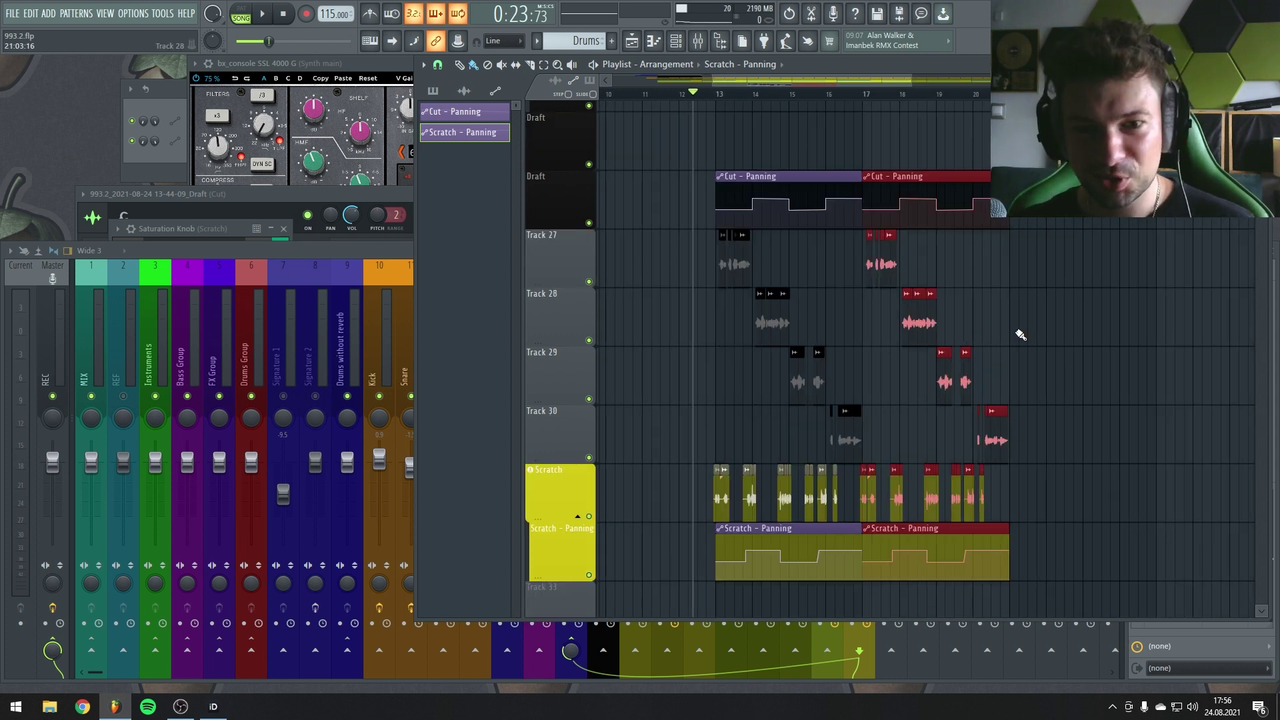
scroll(932, 305, "up", 1)
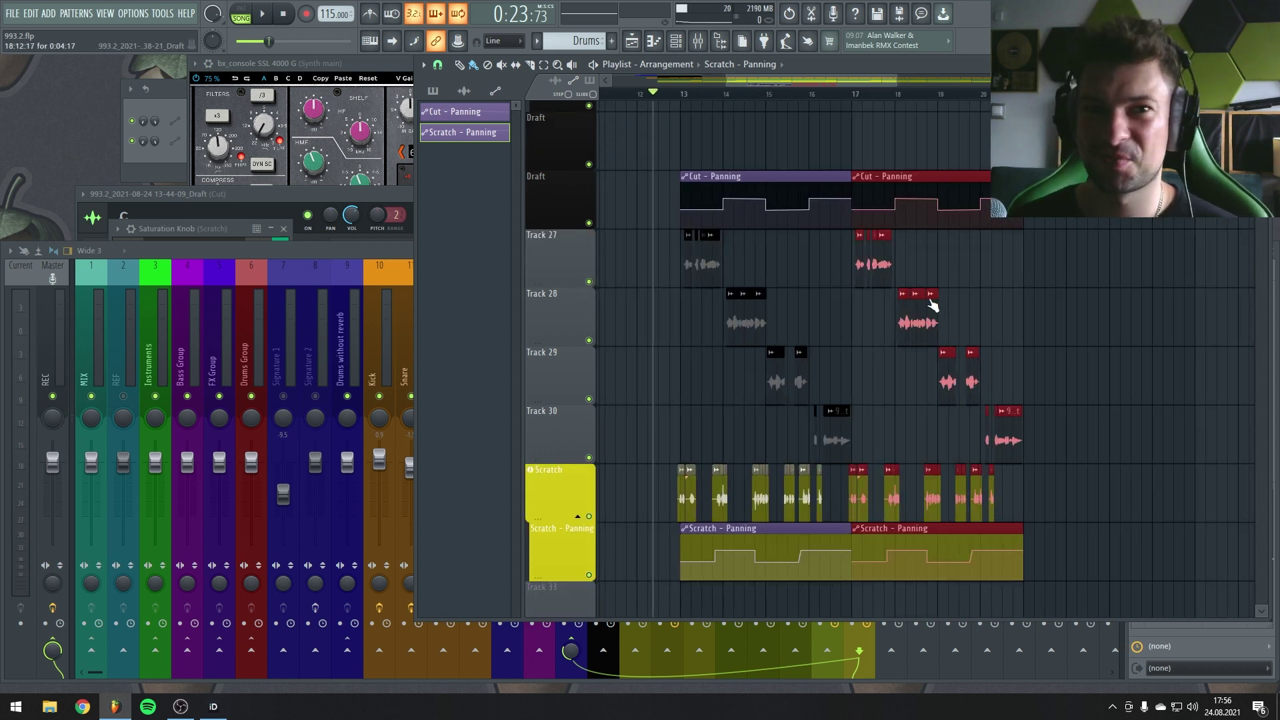
scroll(1000, 320, "up", 1)
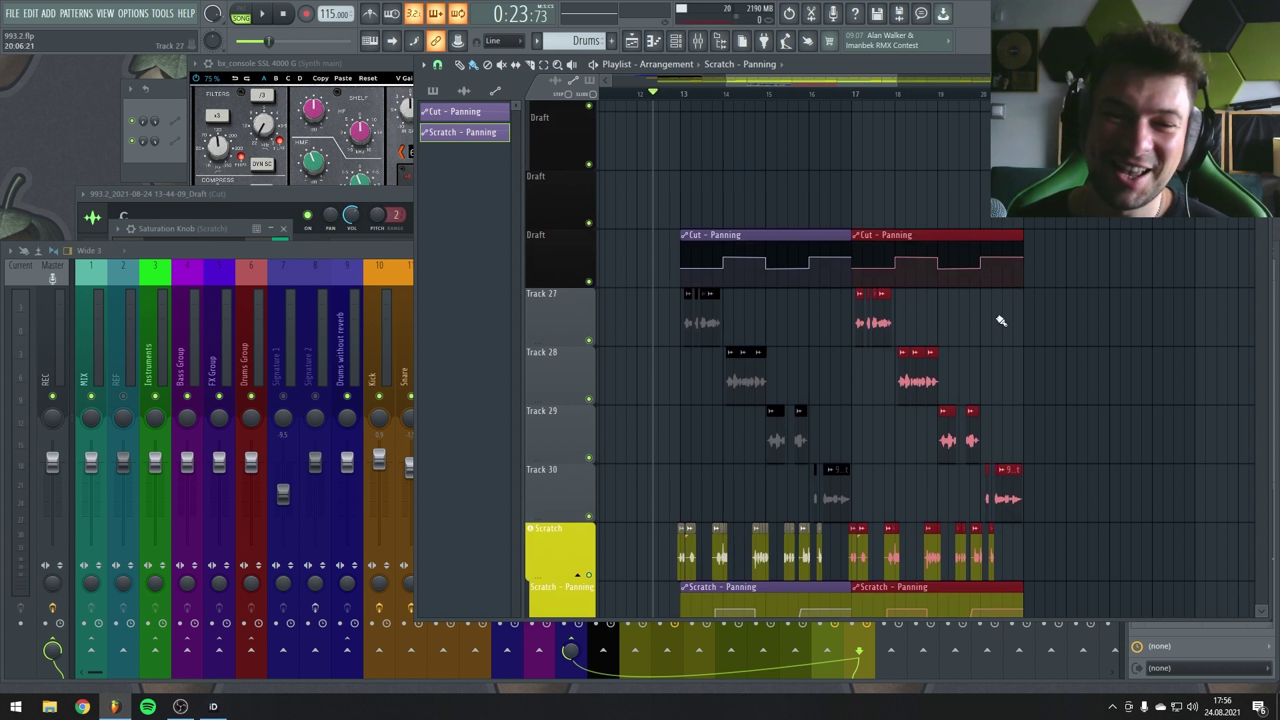
mouse_move(995, 291)
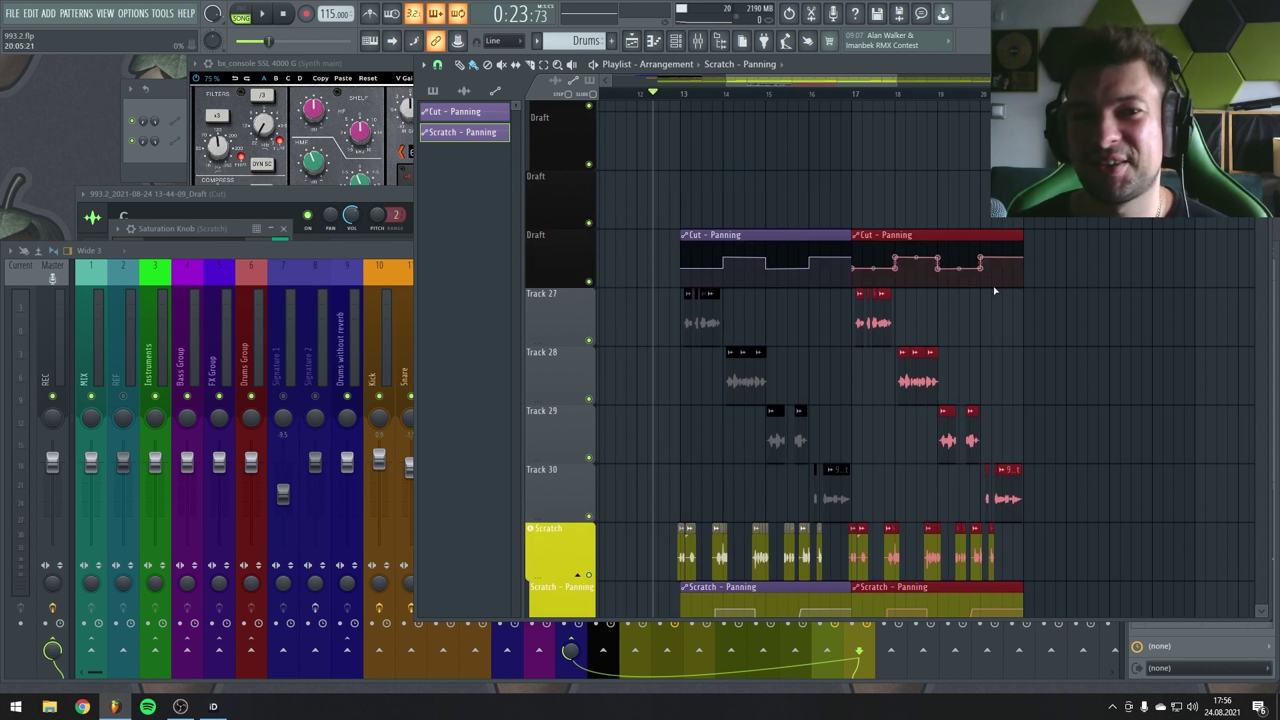